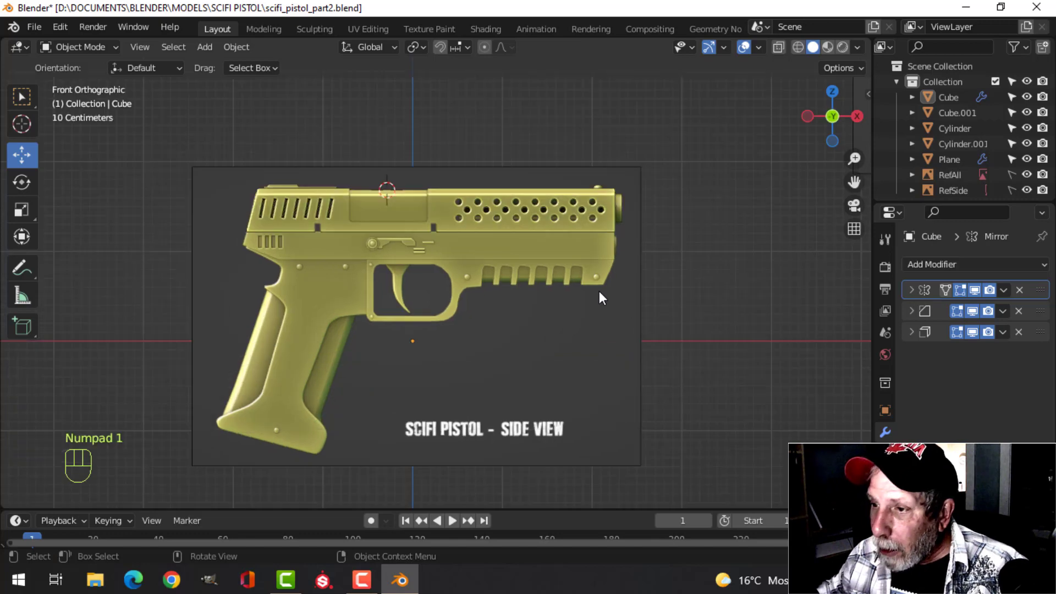
# Step: Add a plane and lower its geometry about 0.78 m along Z in Edit Mode, onto the pistol's lower frame
pyautogui.scroll(5, 599, 291)
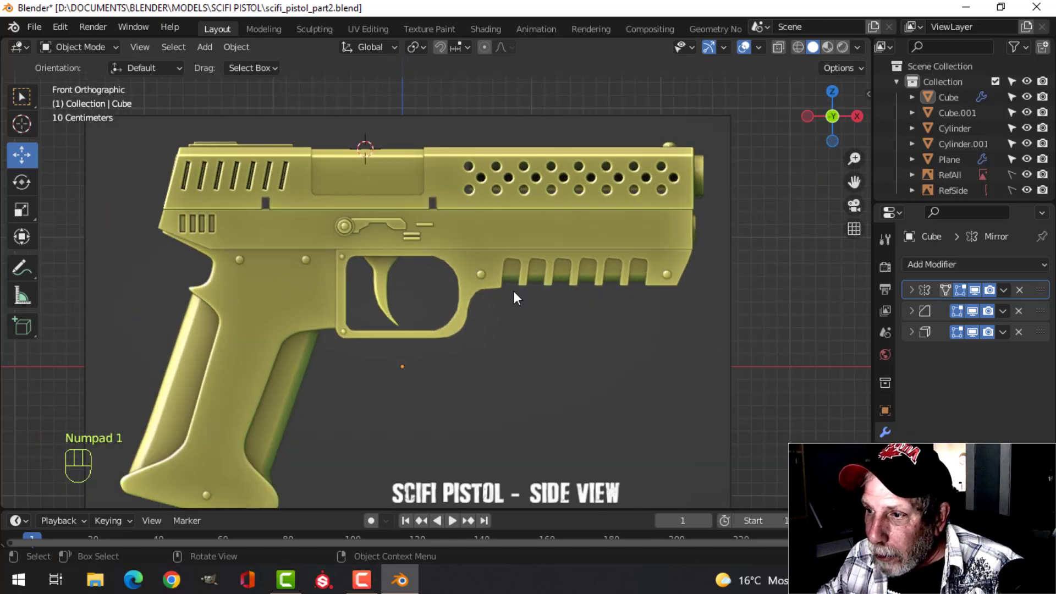
pyautogui.keyDown('shift'); pyautogui.moveTo(514, 291); pyautogui.dragTo(555, 322, button='middle'); pyautogui.keyUp('shift')
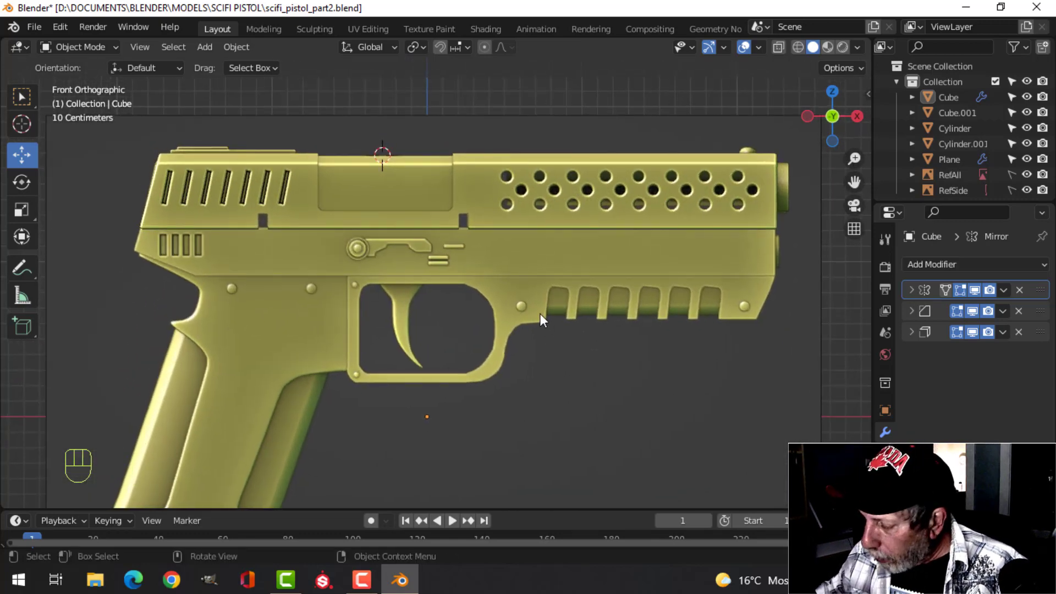
pyautogui.hotkey('shift', 'a')
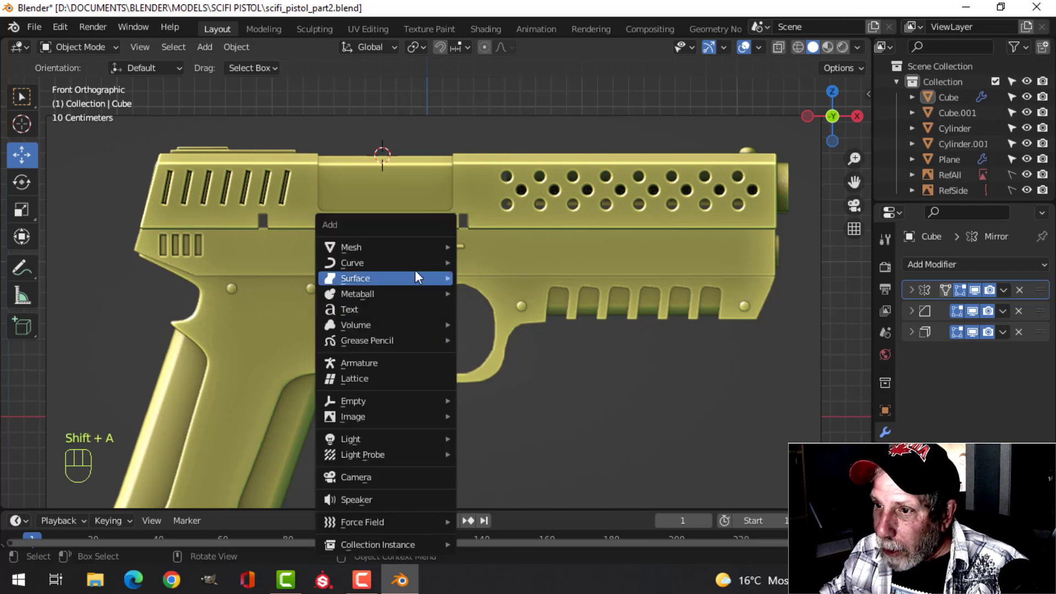
pyautogui.moveTo(405, 244)
pyautogui.click(490, 247)
pyautogui.scroll(-2, 478, 259)
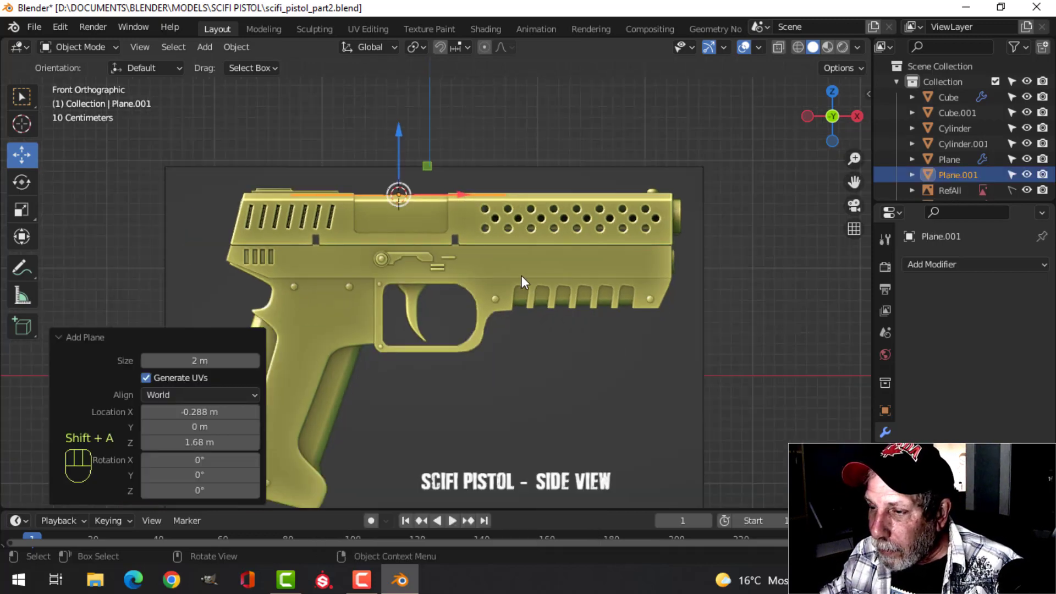
pyautogui.press('Tab')
pyautogui.moveTo(403, 134); pyautogui.dragTo(398, 225)
pyautogui.scroll(2, 529, 251)
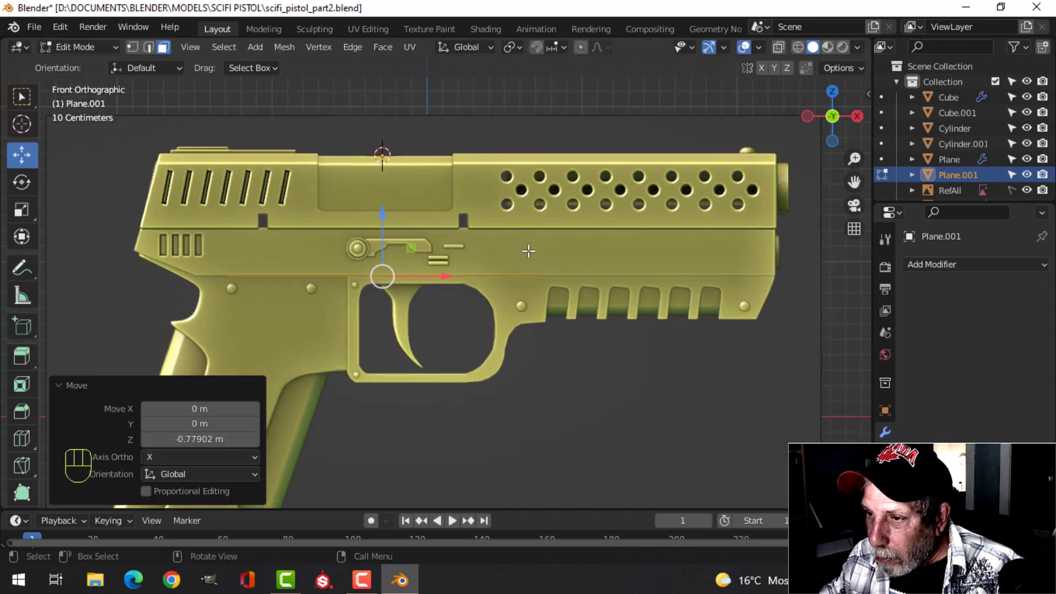
pyautogui.scroll(-1, 523, 246)
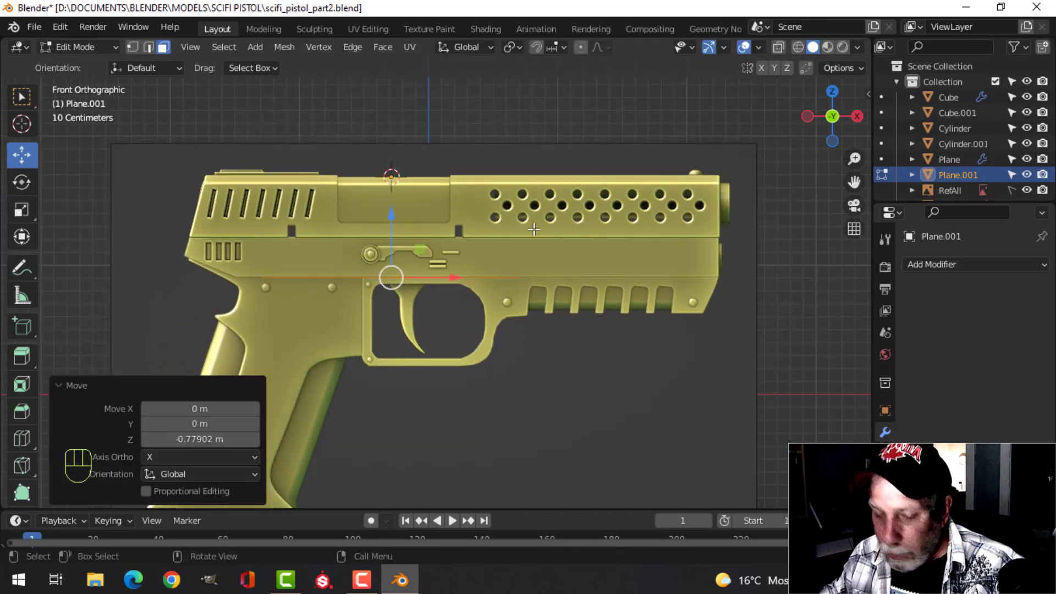
# Step: Rotate the plane's face 90° about the X axis so it stands upright in the side view
pyautogui.press('r')
pyautogui.press('x')
pyautogui.press('9')
pyautogui.press('0')
pyautogui.click(536, 230)
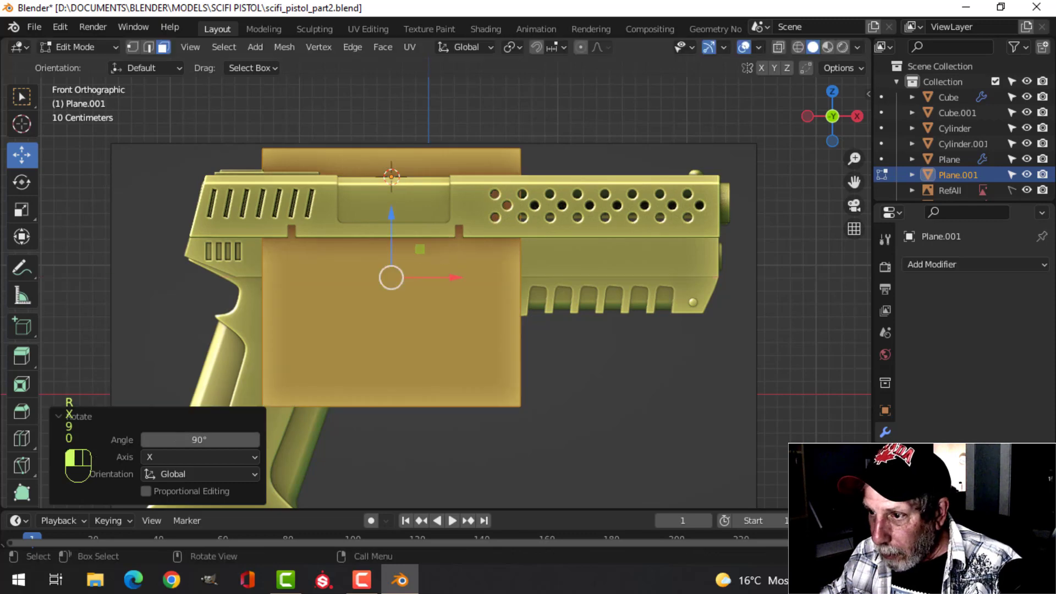
# Step: Scale the plane to about 0.182 and fit it against the front end of the lower frame, just beneath the slide
pyautogui.press('s')
pyautogui.click(430, 274)
pyautogui.press('g')
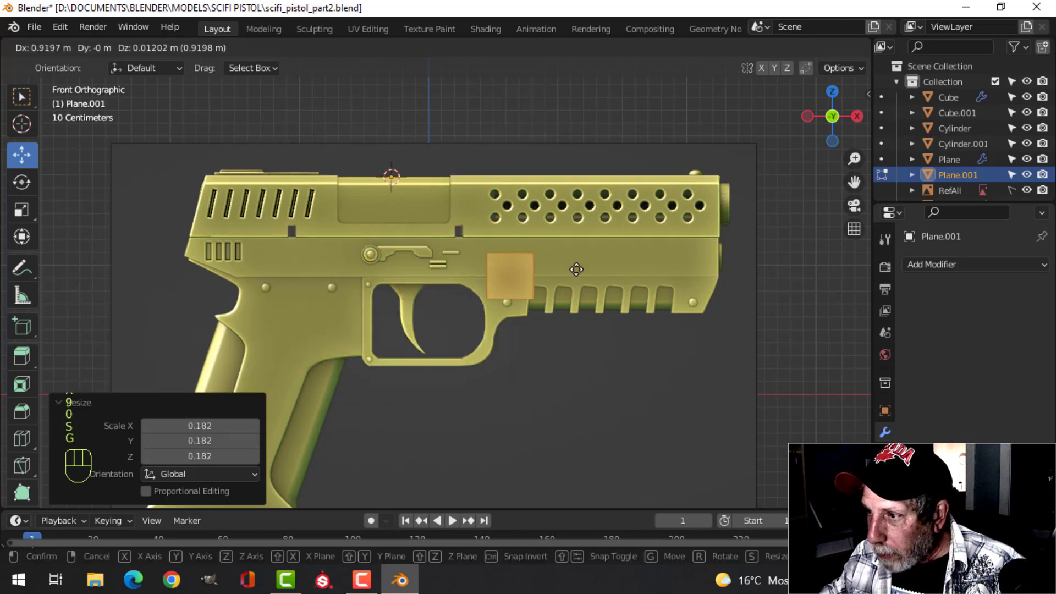
pyautogui.click(732, 253)
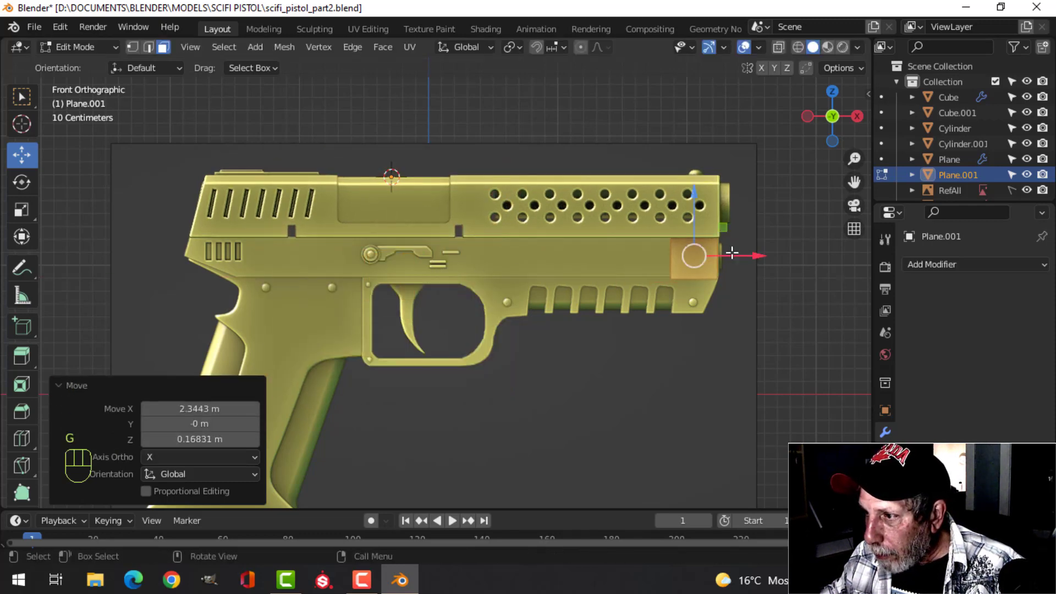
pyautogui.scroll(3, 748, 270)
pyautogui.keyDown('shift'); pyautogui.moveTo(750, 268); pyautogui.dragTo(497, 266, button='middle'); pyautogui.keyUp('shift')
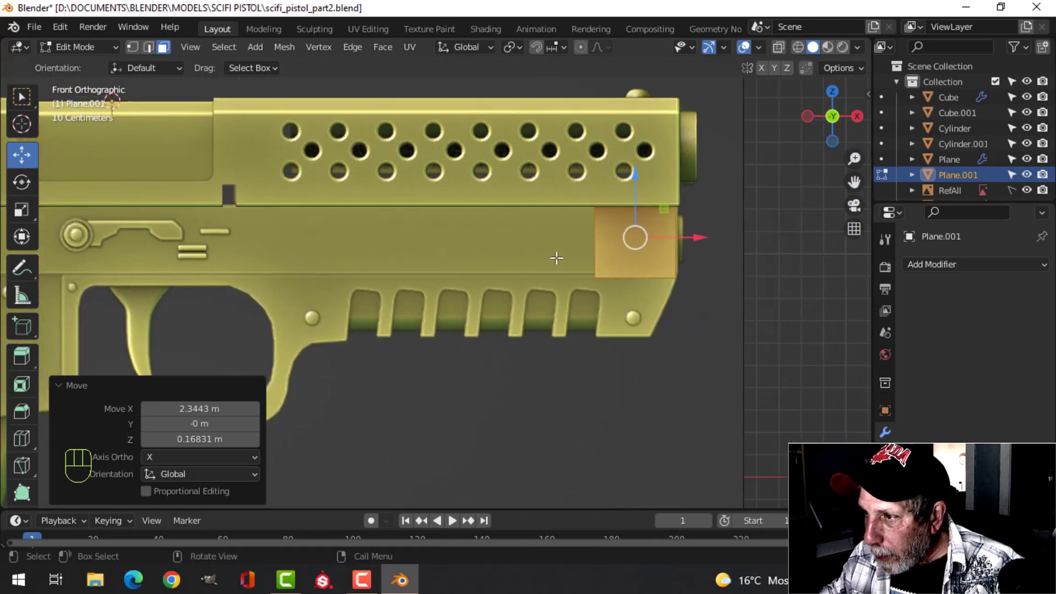
pyautogui.scroll(1, 577, 257)
pyautogui.moveTo(737, 228); pyautogui.dragTo(740, 226)
# Step: Raise the plane's two bottom vertices slightly to match the seam line along the lower frame
pyautogui.press('1')
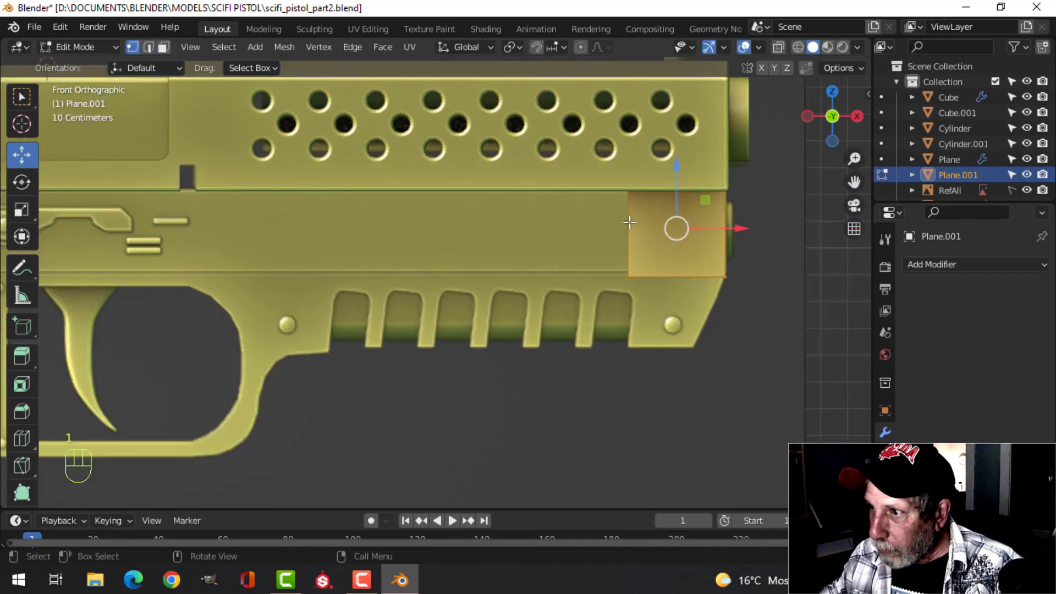
pyautogui.click(628, 204)
pyautogui.keyDown('shift'); pyautogui.click(630, 288); pyautogui.keyUp('shift')
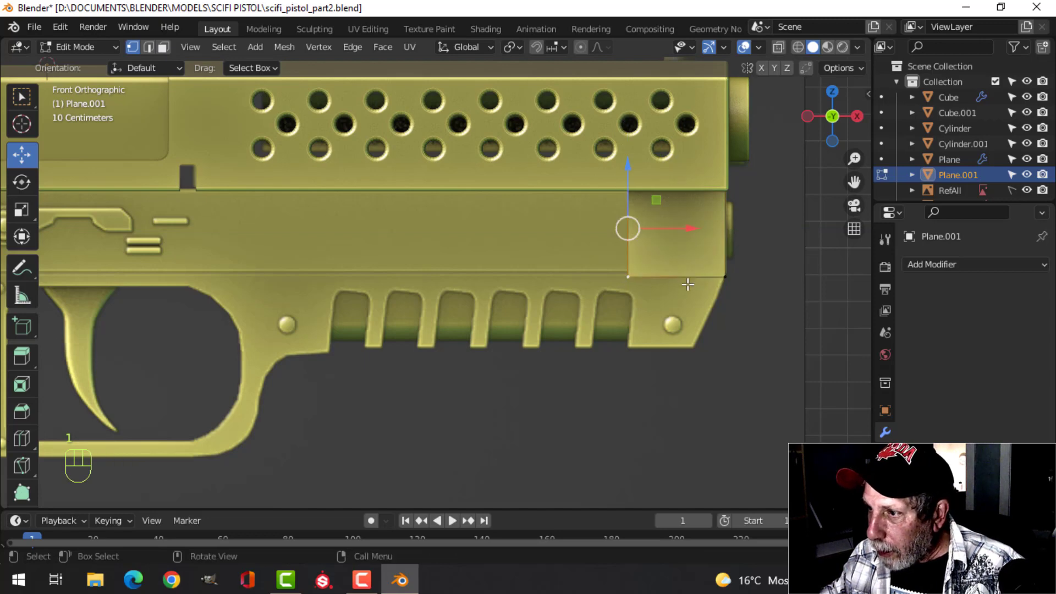
pyautogui.hotkey('alt', 'a')
pyautogui.press('b')
pyautogui.moveTo(591, 250); pyautogui.dragTo(791, 302)
pyautogui.moveTo(679, 224); pyautogui.dragTo(683, 216)
# Step: Stretch the plane's rear edge about 3.38 m back along X to where the frame's underside starts to slope
pyautogui.click(662, 294)
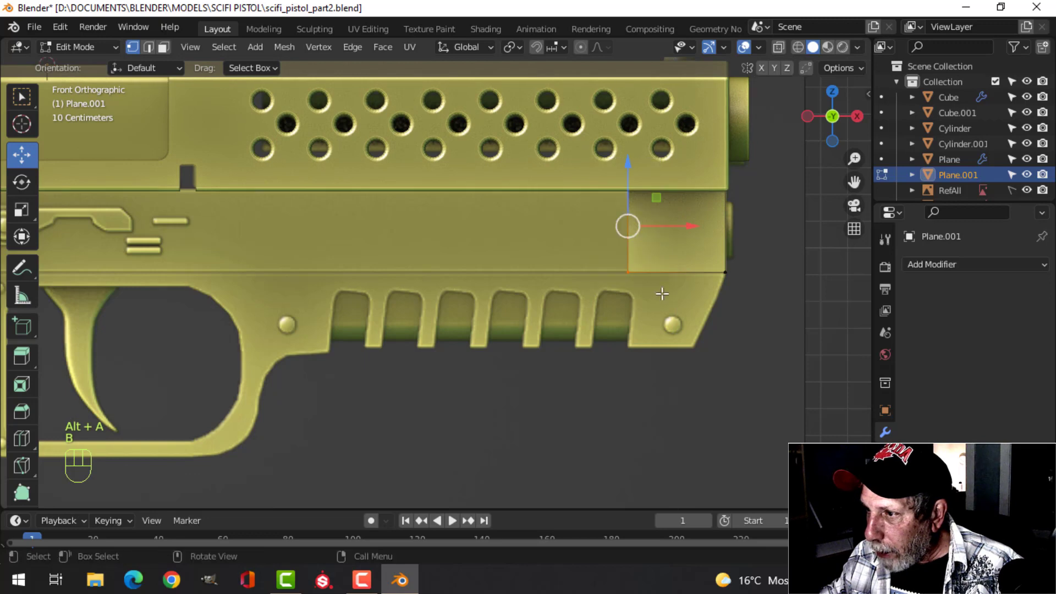
pyautogui.scroll(-5, 663, 294)
pyautogui.keyDown('shift'); pyautogui.moveTo(835, 308); pyautogui.dragTo(724, 305, button='middle'); pyautogui.keyUp('shift')
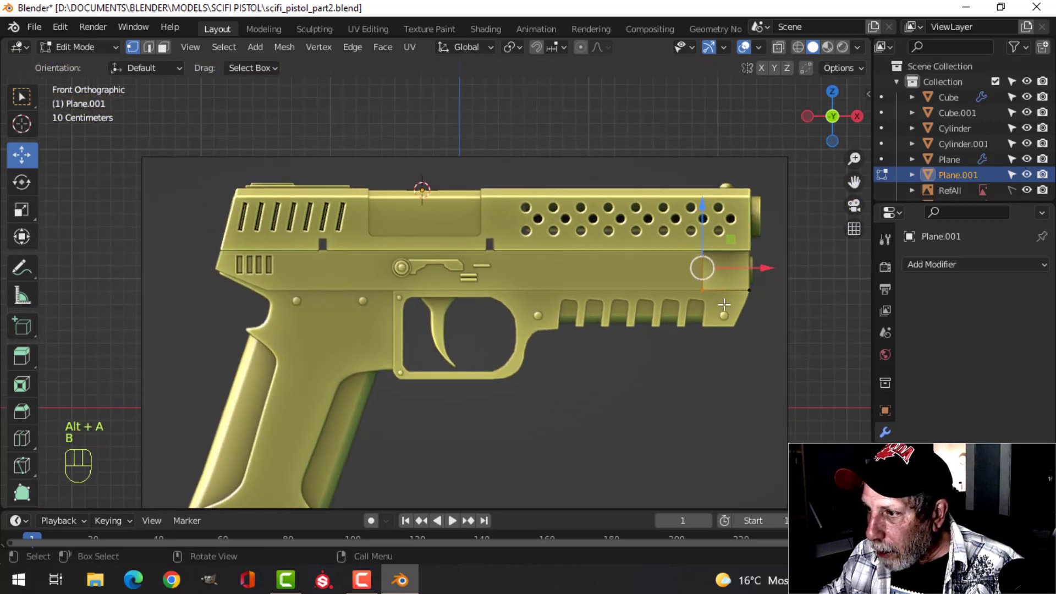
pyautogui.moveTo(772, 268); pyautogui.dragTo(333, 282)
pyautogui.scroll(5, 474, 292)
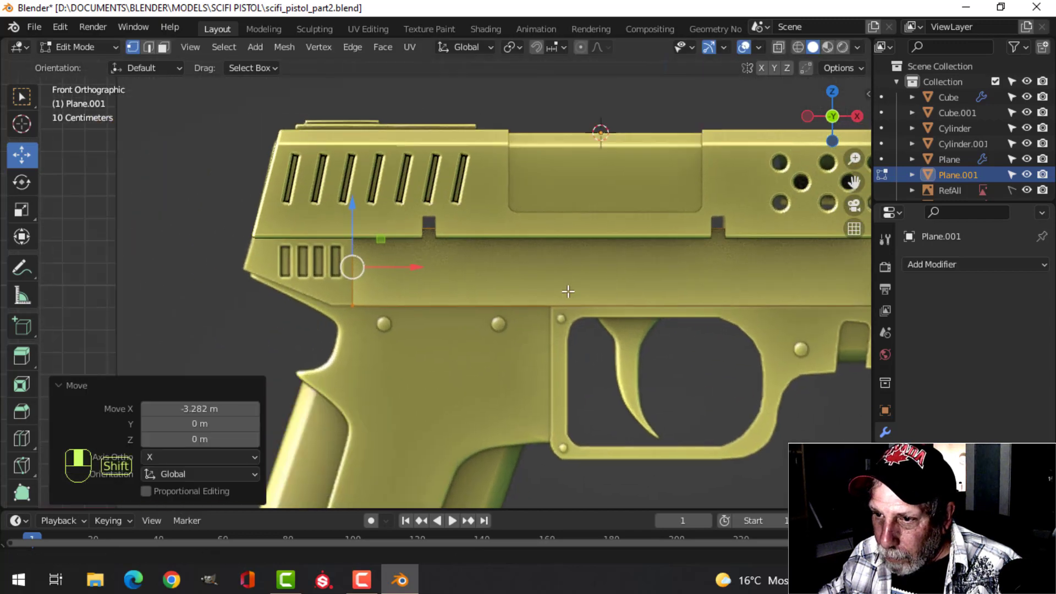
pyautogui.moveTo(404, 260); pyautogui.dragTo(368, 259)
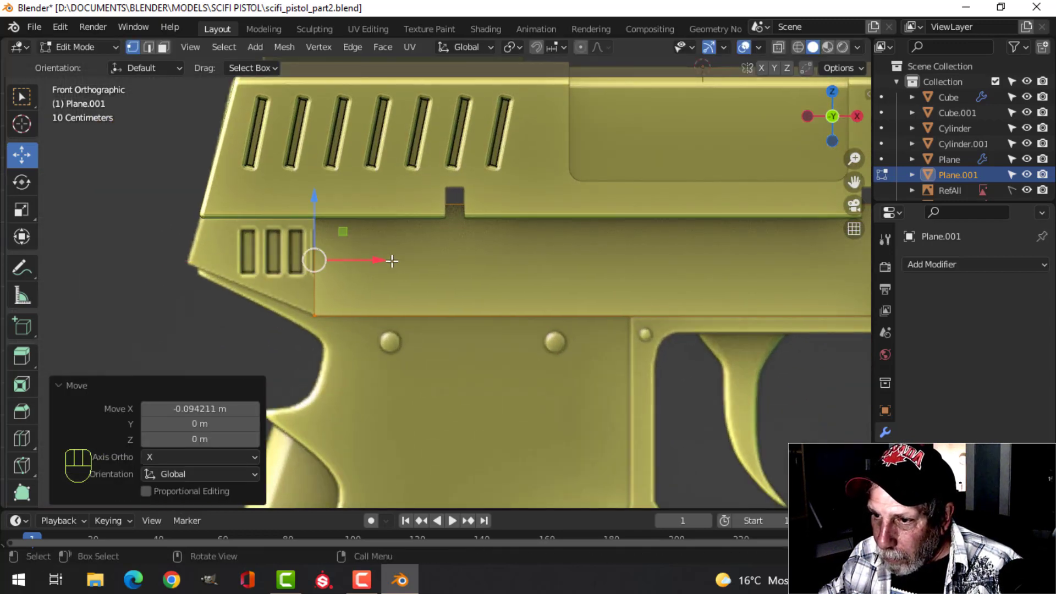
# Step: Switch to wireframe shading and extrude the plane's rear edge back to the rear end of the frame
pyautogui.press('z')
pyautogui.click(353, 272)
pyautogui.scroll(1, 434, 287)
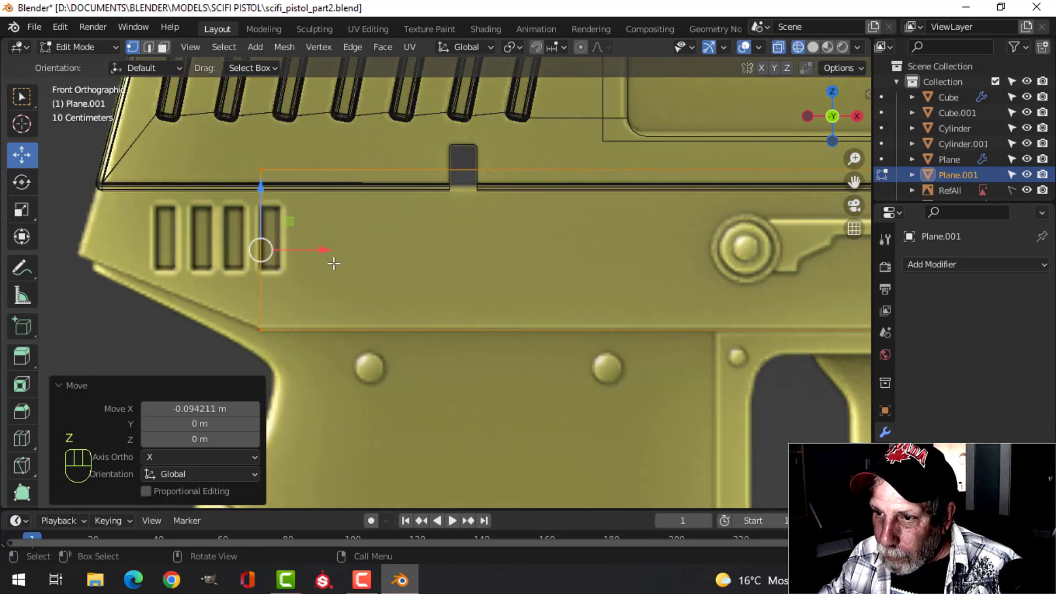
pyautogui.scroll(-1, 376, 271)
pyautogui.keyDown('shift'); pyautogui.moveTo(377, 271); pyautogui.dragTo(467, 292, button='middle'); pyautogui.keyUp('shift')
pyautogui.press('e')
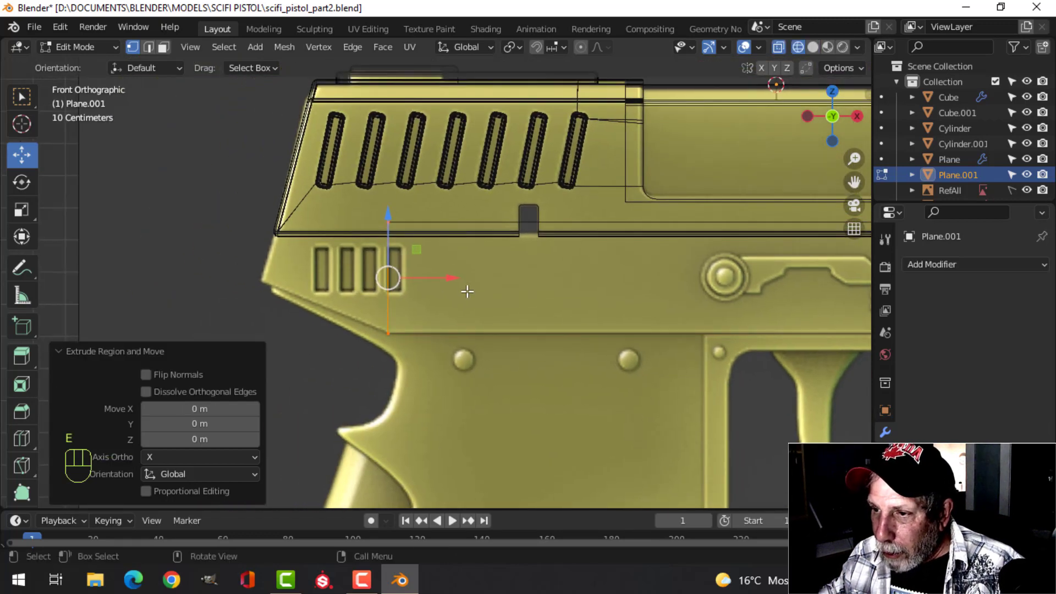
pyautogui.click(337, 269)
# Step: Move the lower rear corner vertex about -0.03 m in X and 0.17 m in Z onto the frame's rear tip
pyautogui.click(272, 333)
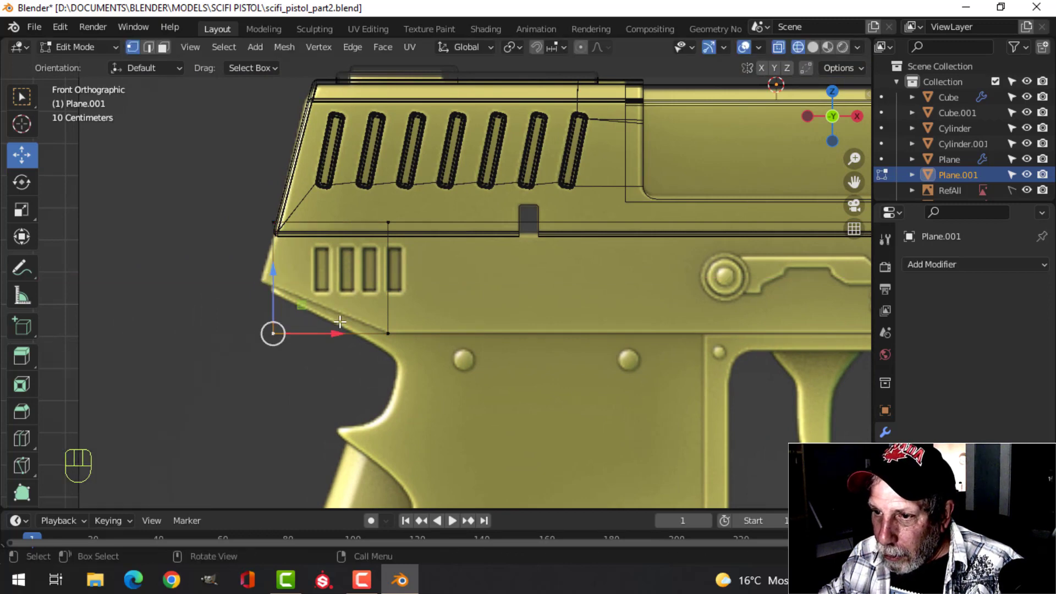
pyautogui.press('g')
pyautogui.click(329, 266)
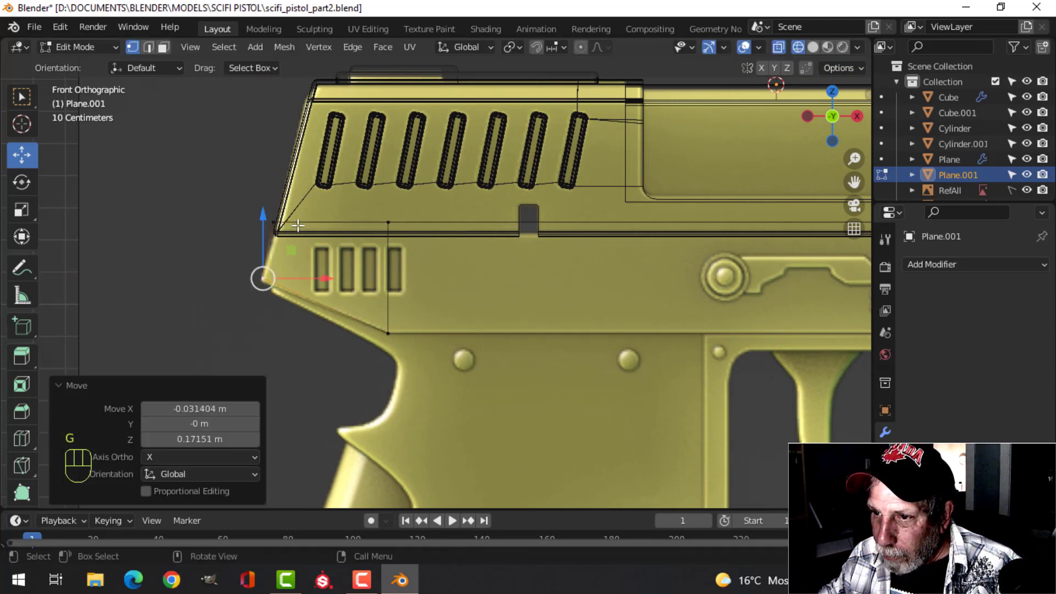
# Step: Lower all the vertices of the plane's top edge to the slide's bottom line and clear the selection
pyautogui.click(270, 218)
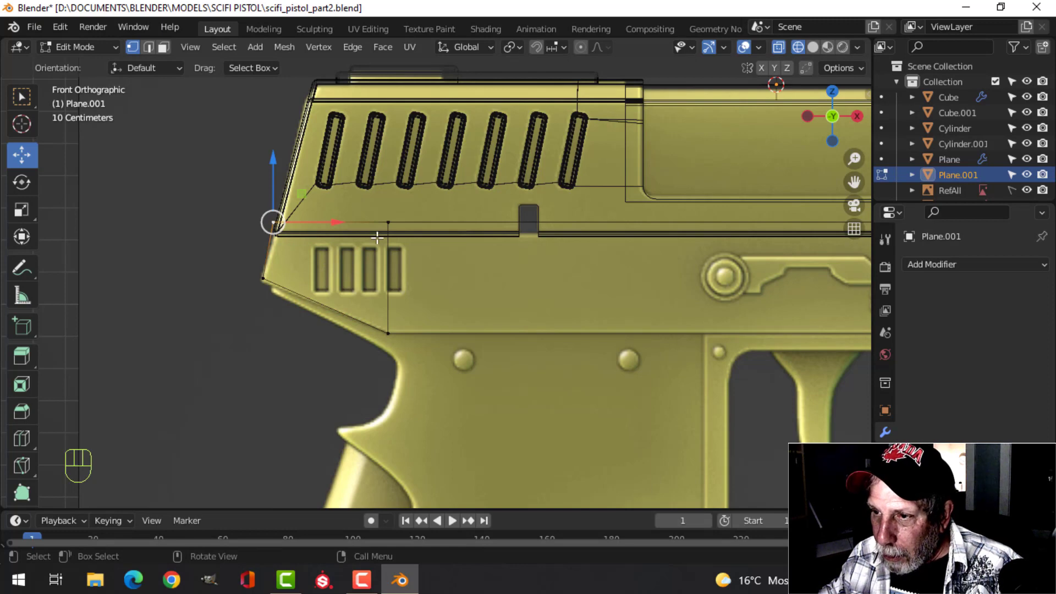
pyautogui.scroll(-1, 434, 236)
pyautogui.keyDown('shift'); pyautogui.moveTo(464, 252); pyautogui.dragTo(271, 281, button='middle'); pyautogui.keyUp('shift')
pyautogui.scroll(3, 390, 280)
pyautogui.keyDown('shift'); pyautogui.moveTo(395, 276); pyautogui.dragTo(691, 263, button='middle'); pyautogui.keyUp('shift')
pyautogui.keyDown('shift'); pyautogui.moveTo(443, 267); pyautogui.dragTo(694, 288, button='middle'); pyautogui.keyUp('shift')
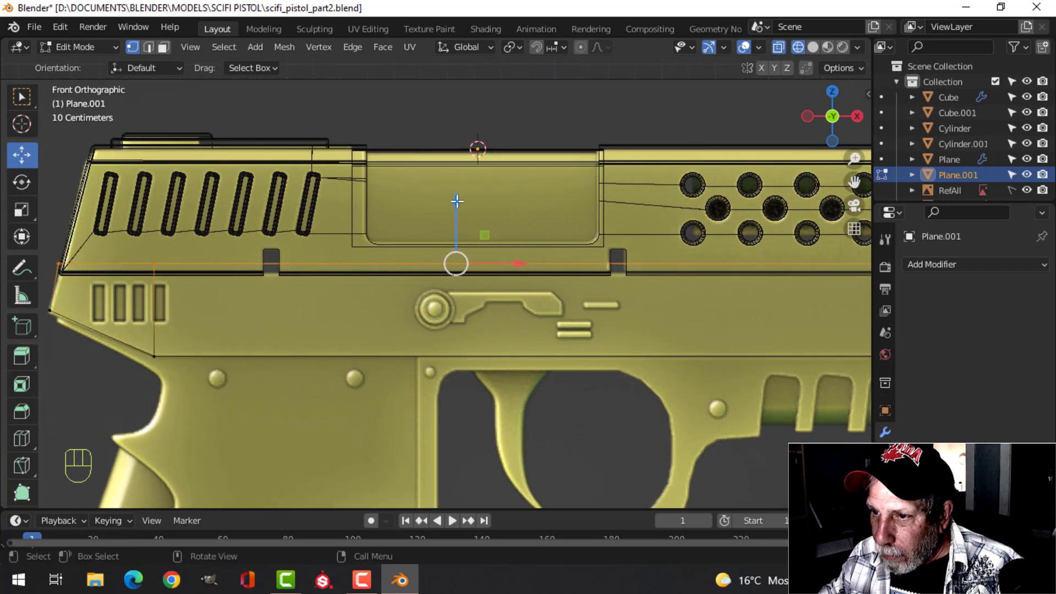
pyautogui.moveTo(457, 201); pyautogui.dragTo(458, 216)
pyautogui.hotkey('alt', 'a')
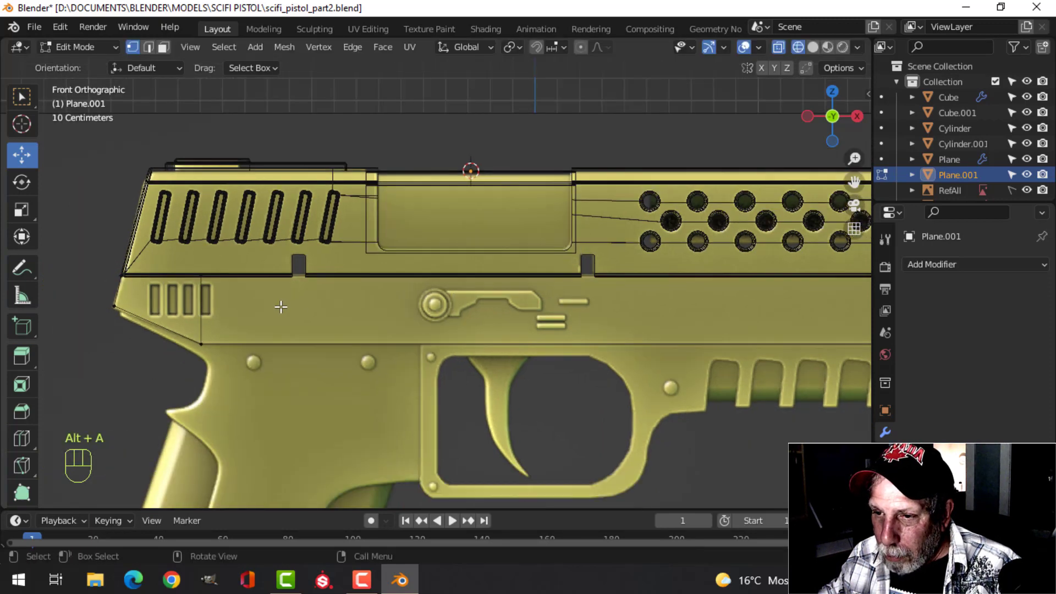
pyautogui.scroll(5, 366, 292)
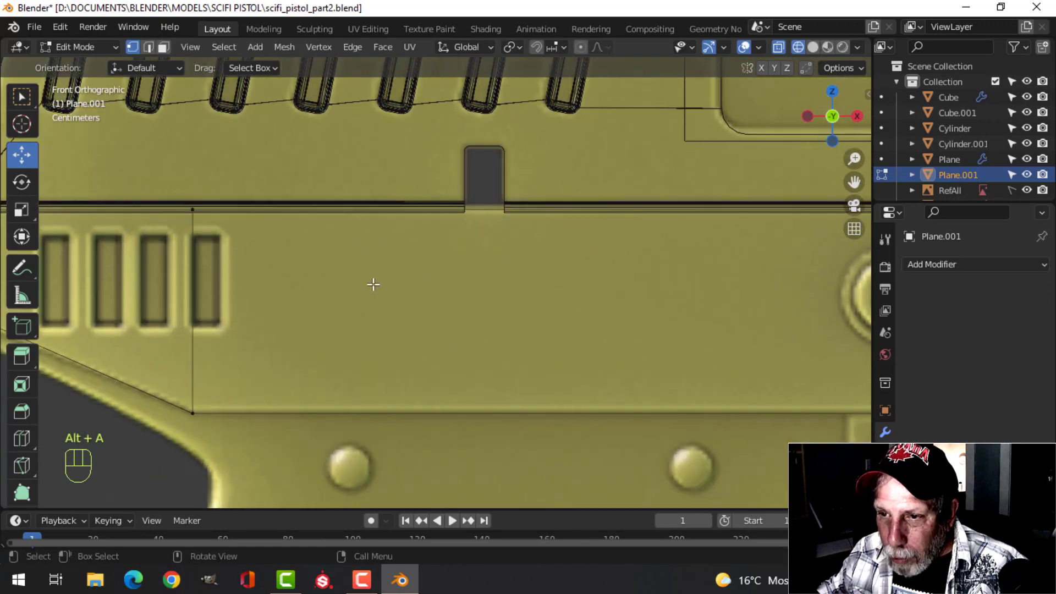
pyautogui.scroll(-3, 373, 284)
pyautogui.scroll(2, 378, 295)
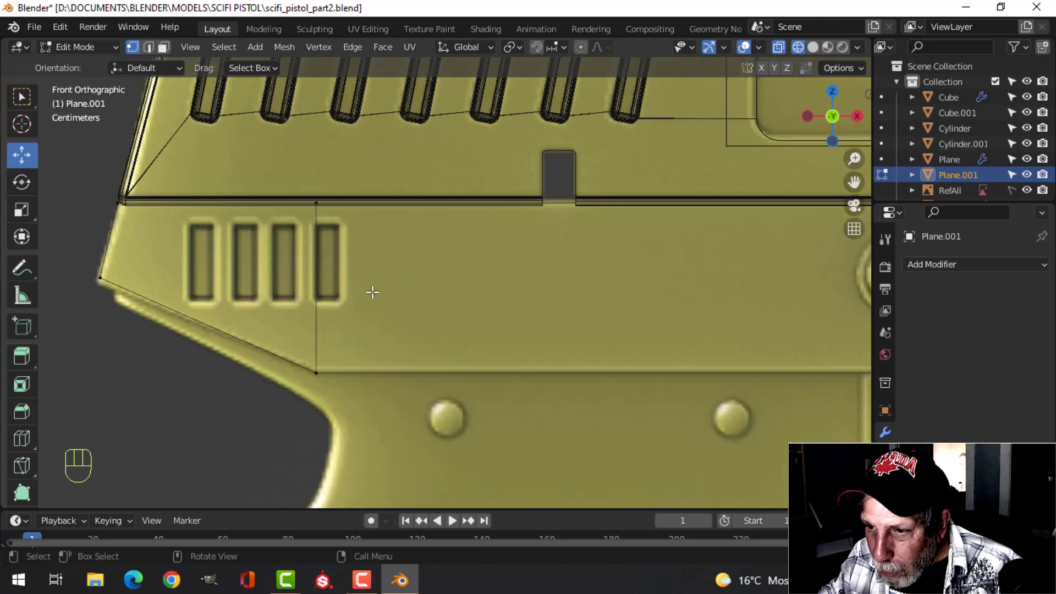
pyautogui.scroll(-4, 310, 257)
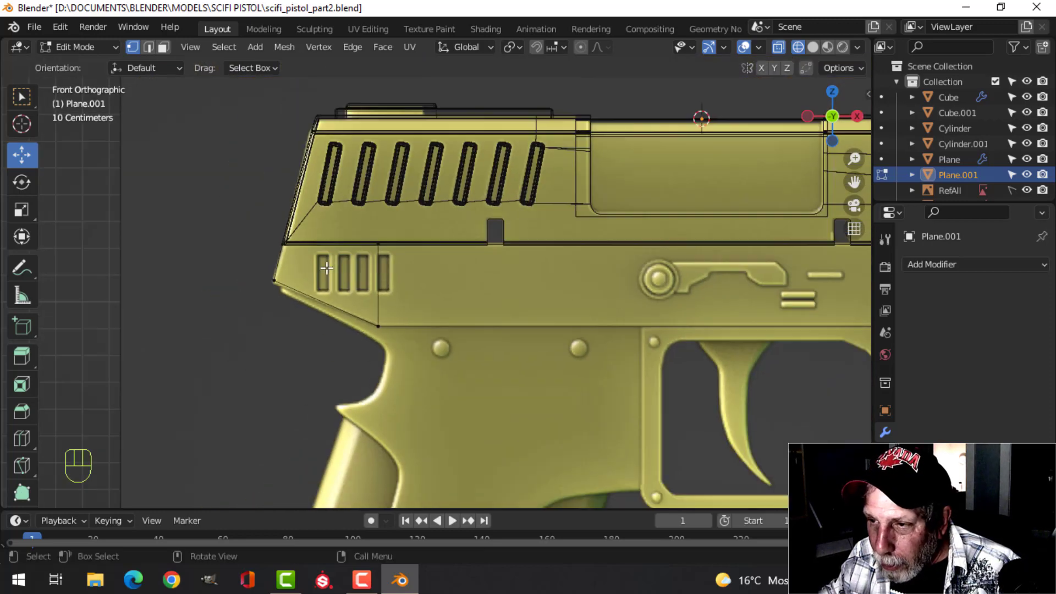
# Step: In the right view, move the whole face out to the slide's side wall and extrude it about 0.42 m toward the centre line
pyautogui.scroll(-2, 600, 294)
pyautogui.keyDown('shift'); pyautogui.moveTo(601, 295); pyautogui.dragTo(242, 272, button='middle'); pyautogui.keyUp('shift')
pyautogui.scroll(1, 242, 272)
pyautogui.press('a')
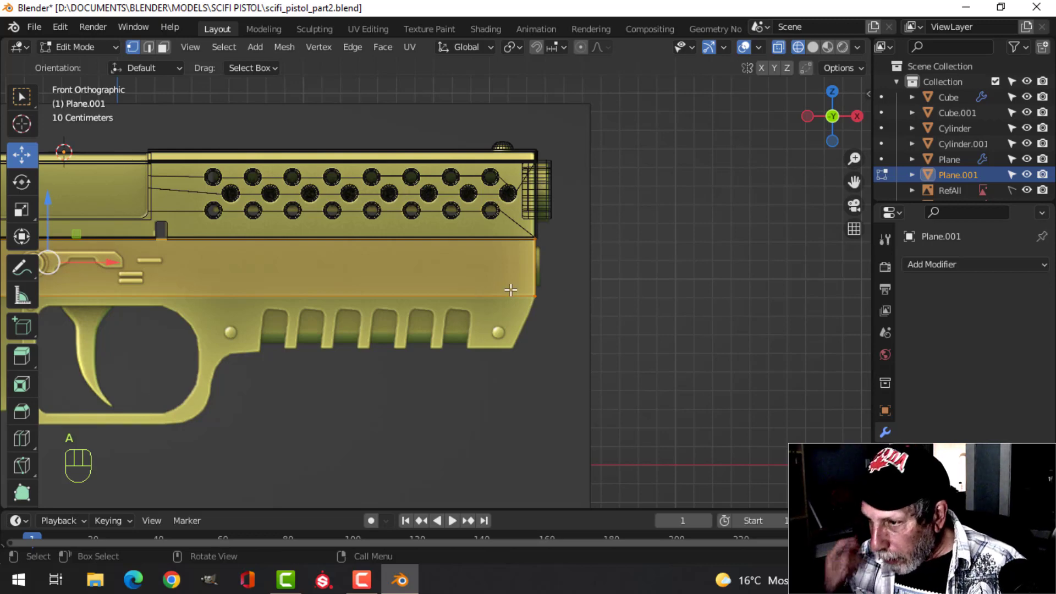
pyautogui.press('KP_3')
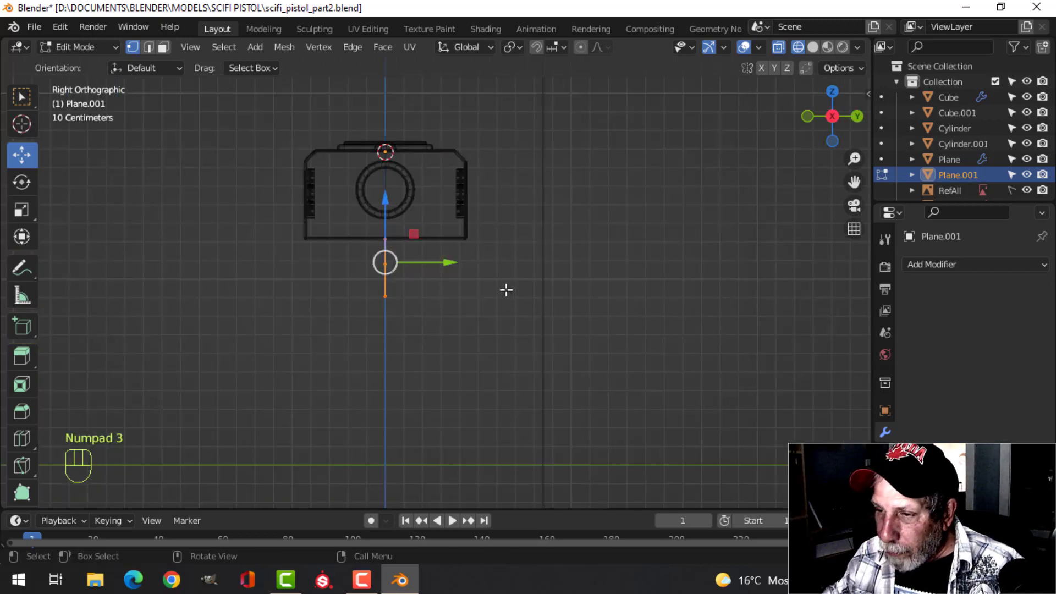
pyautogui.scroll(3, 483, 290)
pyautogui.moveTo(425, 251)
pyautogui.mouseDown()
pyautogui.moveTo(269, 262)
pyautogui.moveTo(410, 251)
pyautogui.mouseUp()
pyautogui.press('e')
pyautogui.scroll(2, 460, 264)
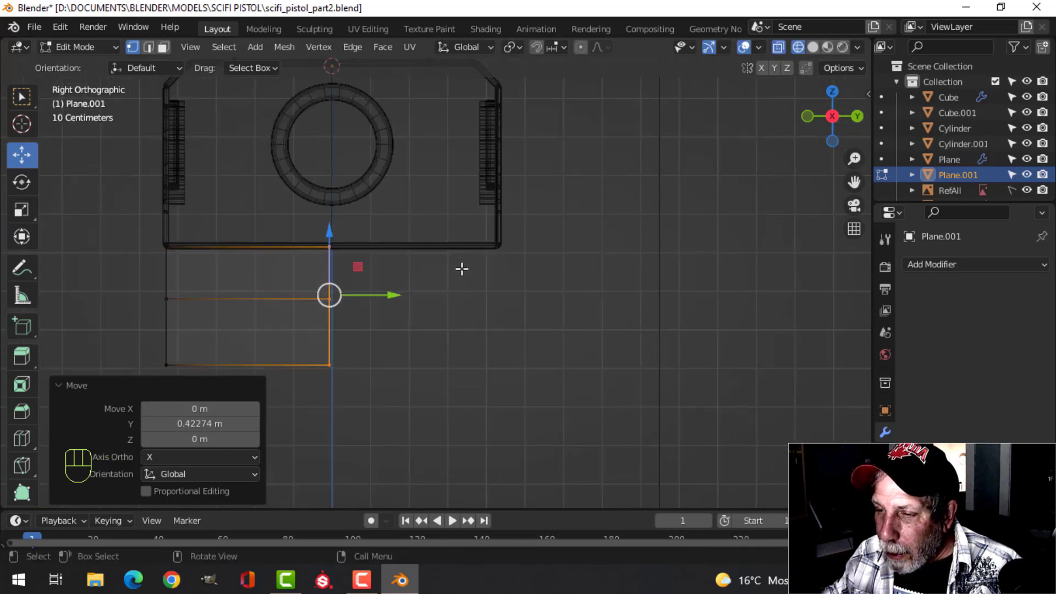
# Step: Add a Mirror modifier to the lower frame on the Y axis only, with Clipping enabled
pyautogui.press('Tab')
pyautogui.click(916, 267)
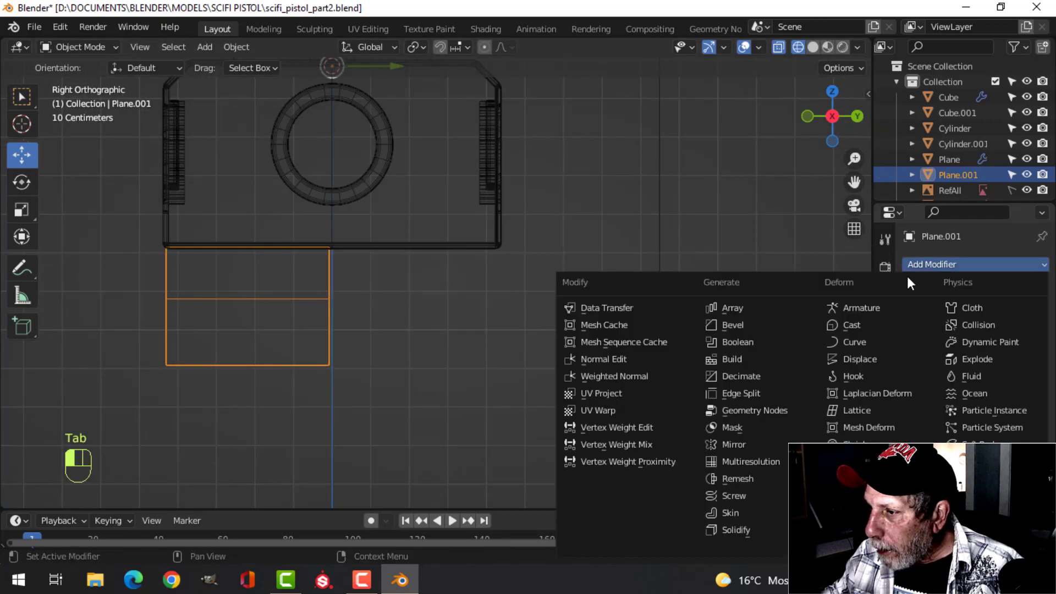
pyautogui.click(770, 445)
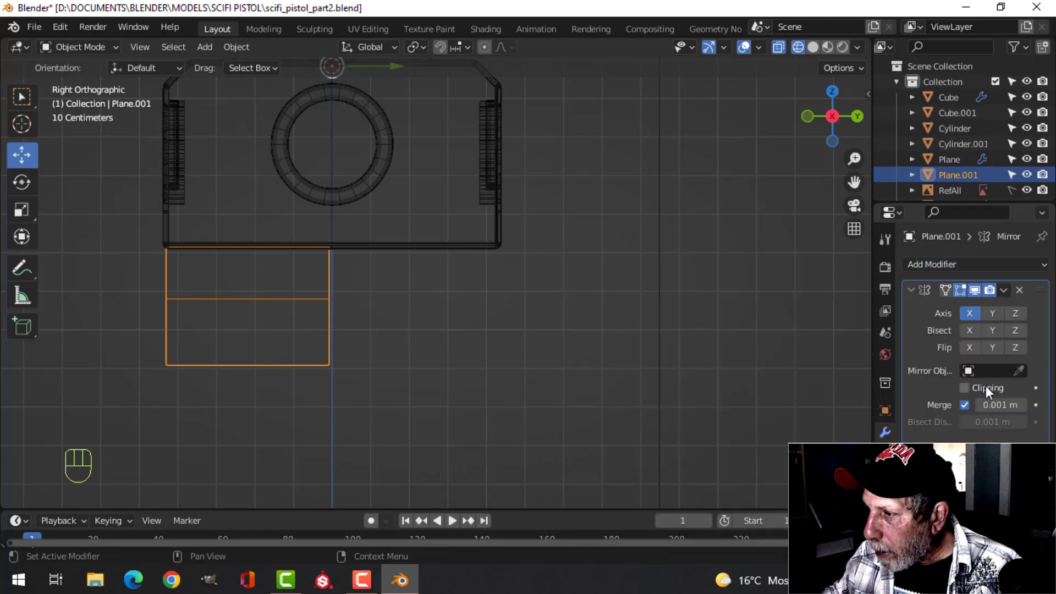
pyautogui.click(999, 313)
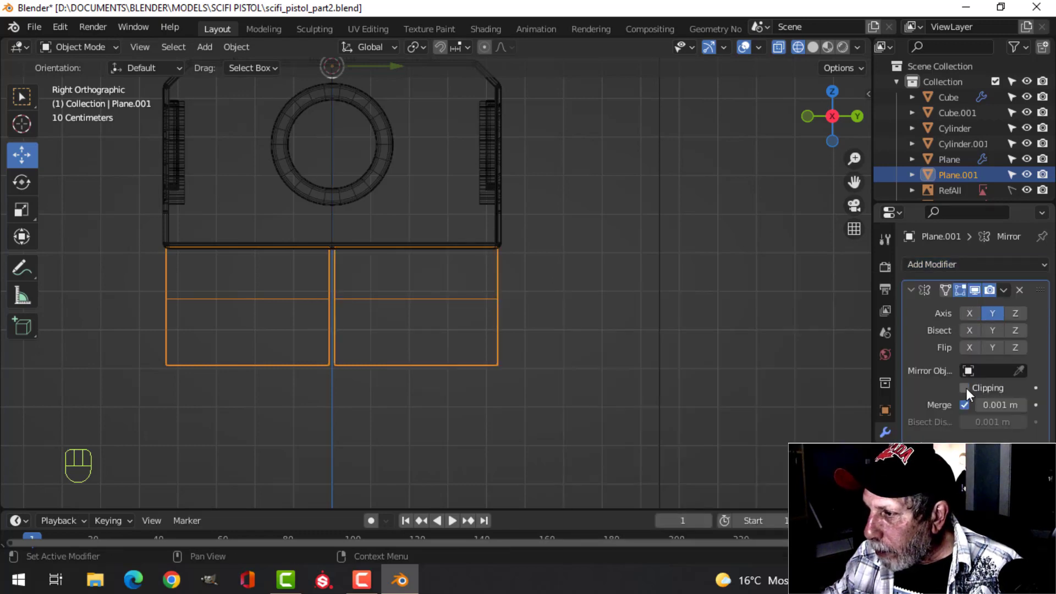
pyautogui.click(965, 388)
# Step: Move the inner edges of the lower frame along Y onto the centre line to close the gap between the mirrored halves
pyautogui.scroll(3, 457, 335)
pyautogui.press('Tab')
pyautogui.scroll(-2, 330, 307)
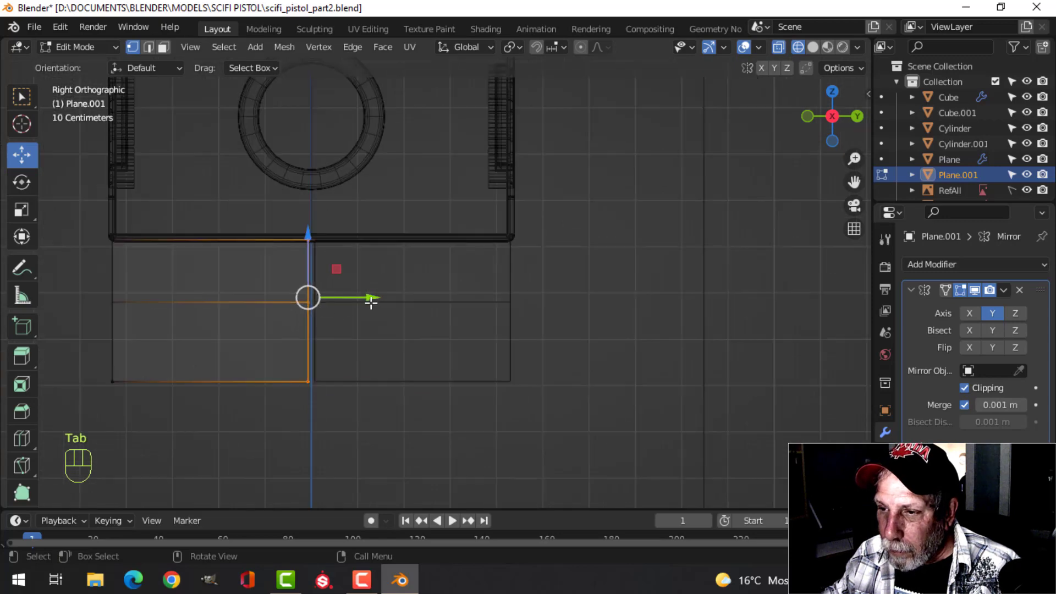
pyautogui.moveTo(371, 302); pyautogui.dragTo(396, 295)
# Step: Shift the whole lower frame mesh about -0.003 m along Y to line up with the slide's side wall, and return to solid shading in Object Mode
pyautogui.press('a')
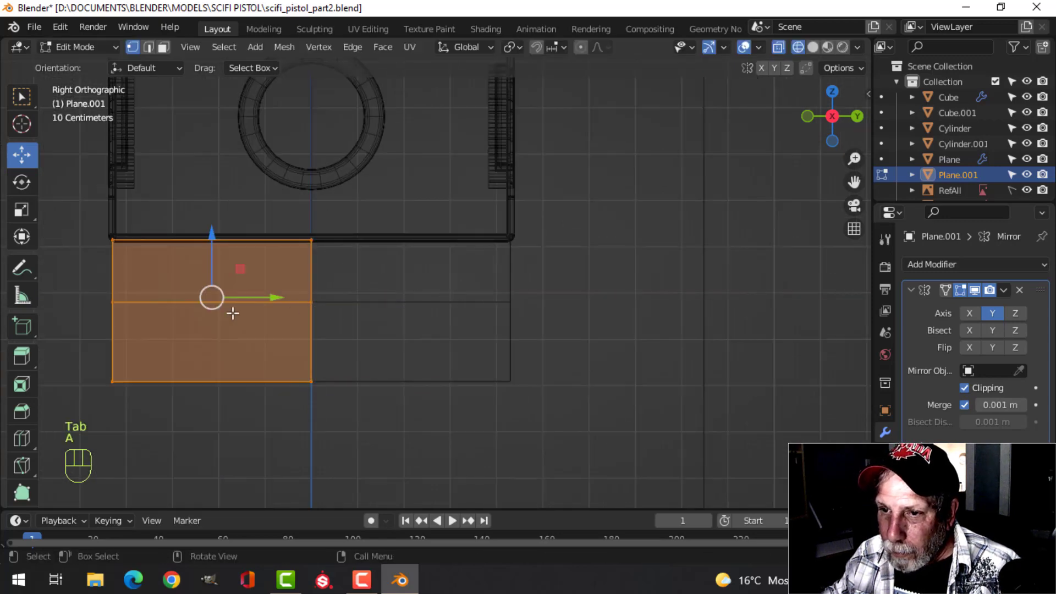
pyautogui.keyDown('shift'); pyautogui.moveTo(221, 308); pyautogui.dragTo(406, 300, button='middle'); pyautogui.keyUp('shift')
pyautogui.scroll(3, 406, 302)
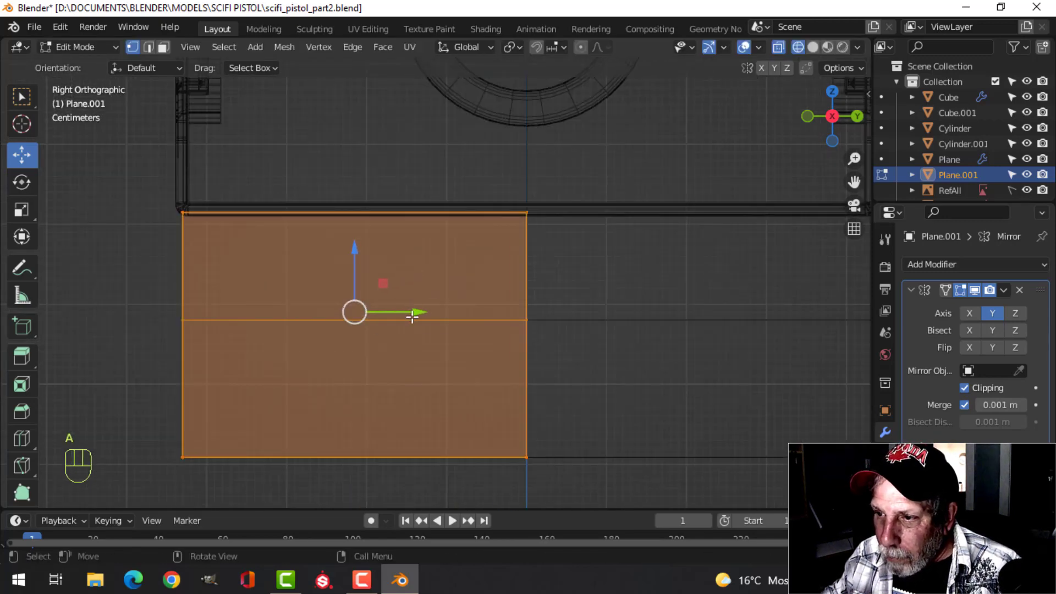
pyautogui.moveTo(421, 313); pyautogui.dragTo(417, 309)
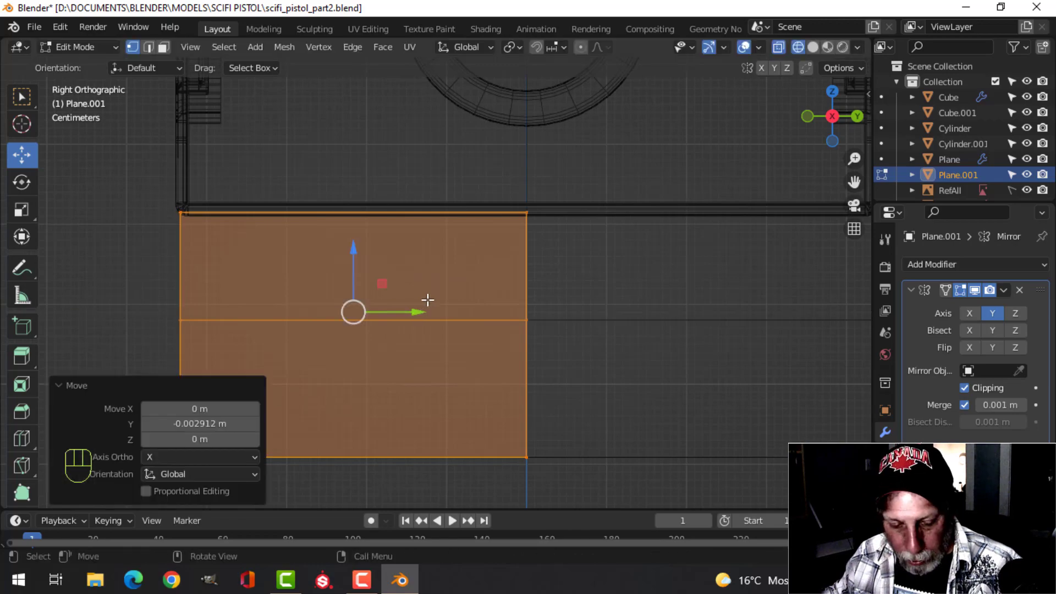
pyautogui.press('z')
pyautogui.click(540, 306)
pyautogui.press('Tab')
pyautogui.scroll(-2, 385, 316)
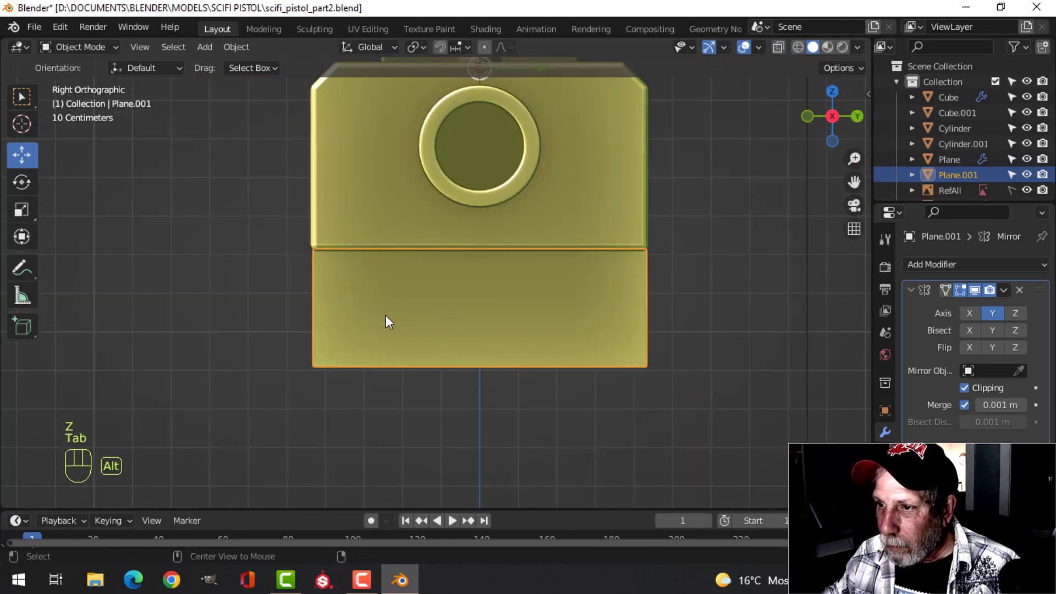
pyautogui.hotkey('alt', 'a')
# Step: Recalculate the lower frame's normals to face outside across its whole mesh, and clear the selection in Object Mode
pyautogui.scroll(-3, 385, 316)
pyautogui.moveTo(546, 319); pyautogui.dragTo(540, 279, button='middle')
pyautogui.scroll(3, 522, 317)
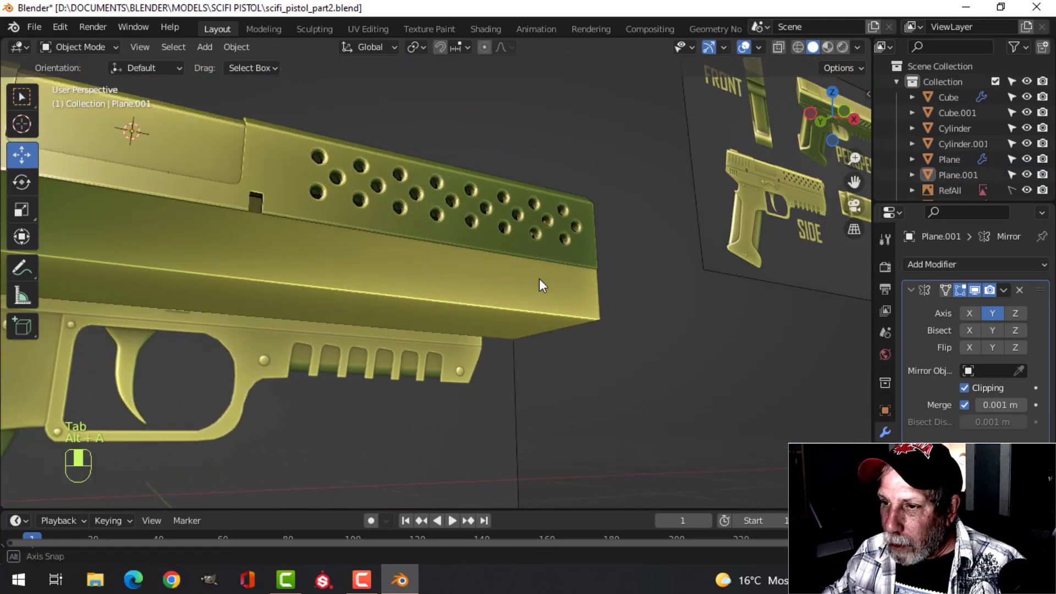
pyautogui.scroll(-3, 540, 279)
pyautogui.moveTo(467, 306); pyautogui.dragTo(411, 328, button='middle')
pyautogui.click(412, 278)
pyautogui.press('Tab')
pyautogui.press('a')
pyautogui.scroll(4, 393, 327)
pyautogui.hotkey('alt', 'n')
pyautogui.click(411, 325)
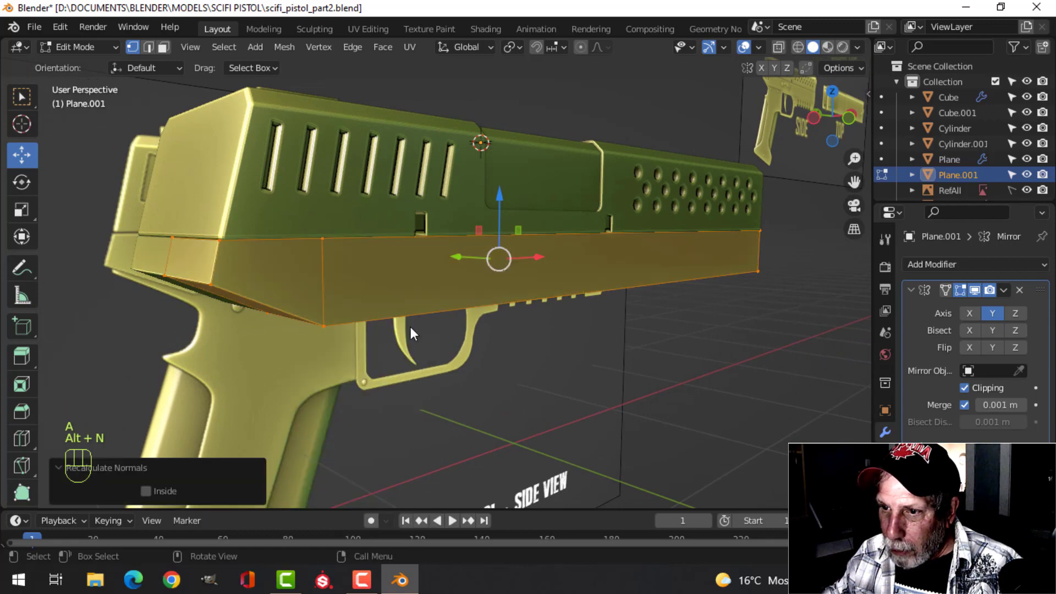
pyautogui.press('Tab')
pyautogui.hotkey('alt', 'a')
# Step: Hide the lower frame temporarily to examine the vents, catch lever, screws and rail in the side-view reference, and show it again
pyautogui.scroll(-5, 494, 316)
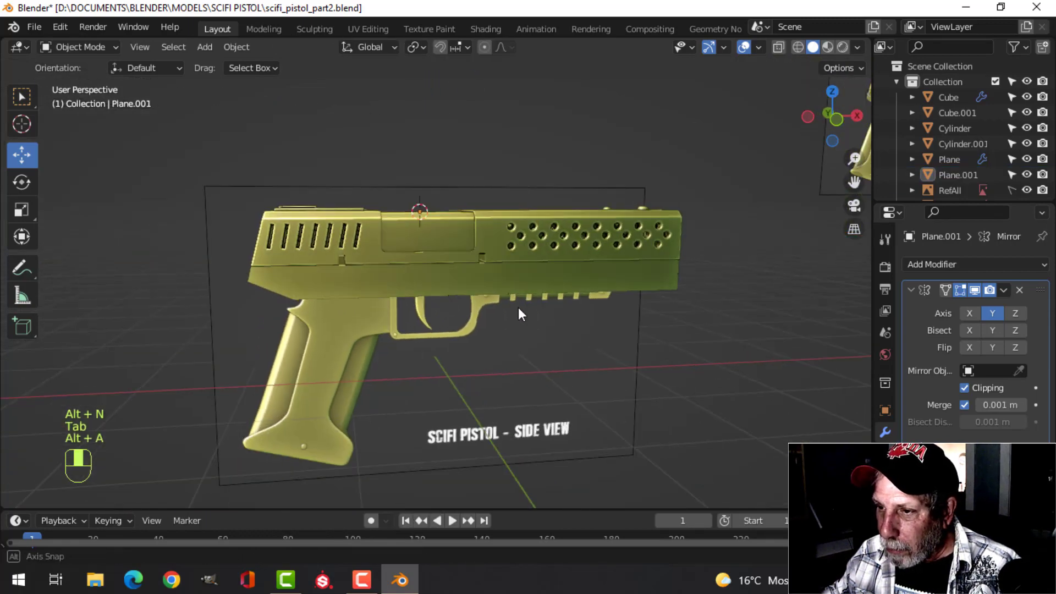
pyautogui.moveTo(519, 307); pyautogui.dragTo(549, 305, button='middle')
pyautogui.scroll(-4, 549, 305)
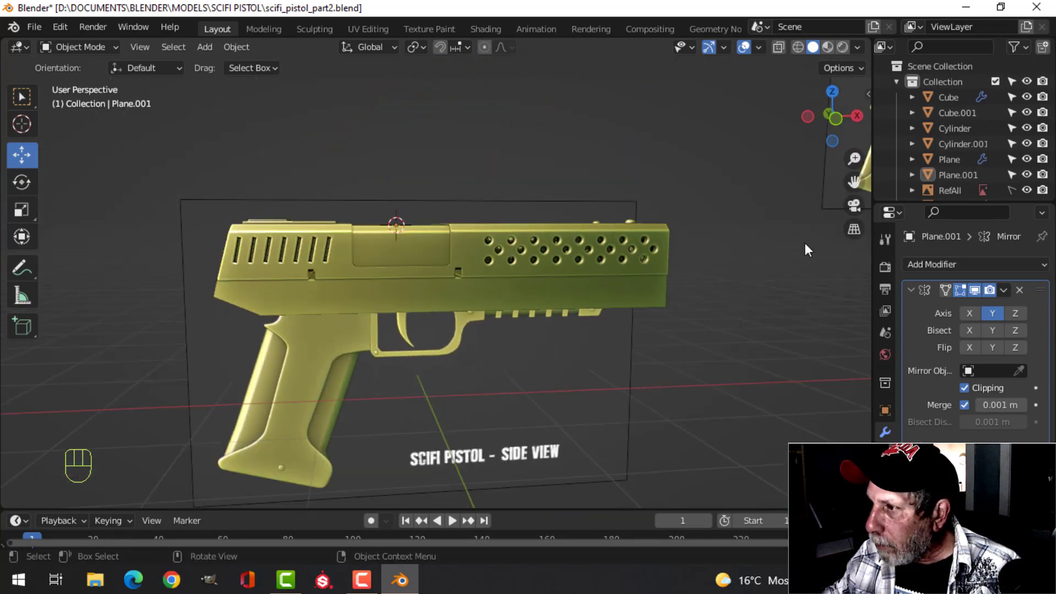
pyautogui.click(1026, 174)
pyautogui.scroll(5, 663, 299)
pyautogui.moveTo(638, 286); pyautogui.dragTo(626, 275, button='middle')
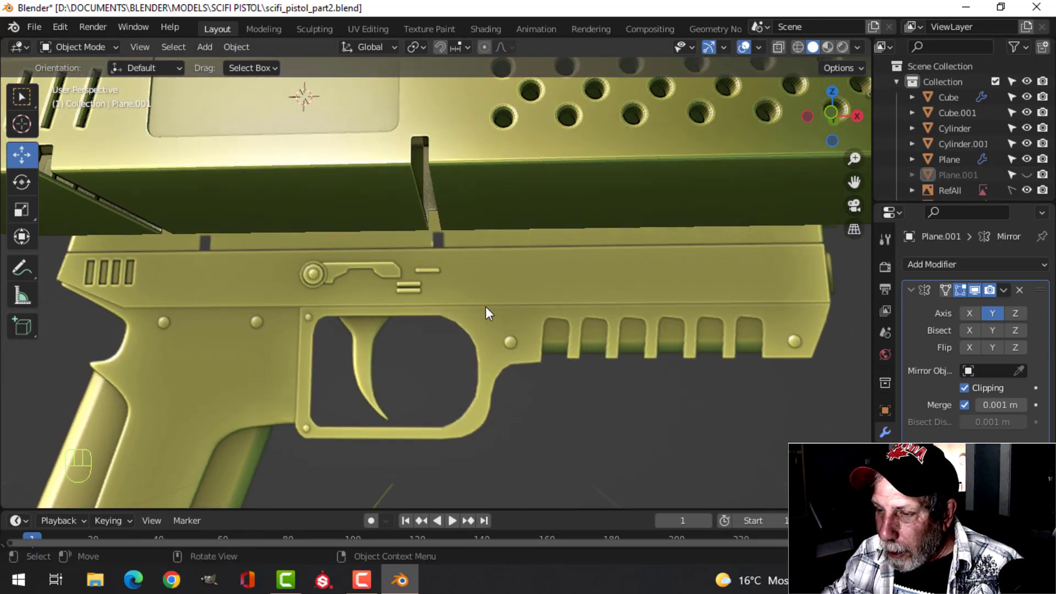
pyautogui.scroll(-2, 573, 305)
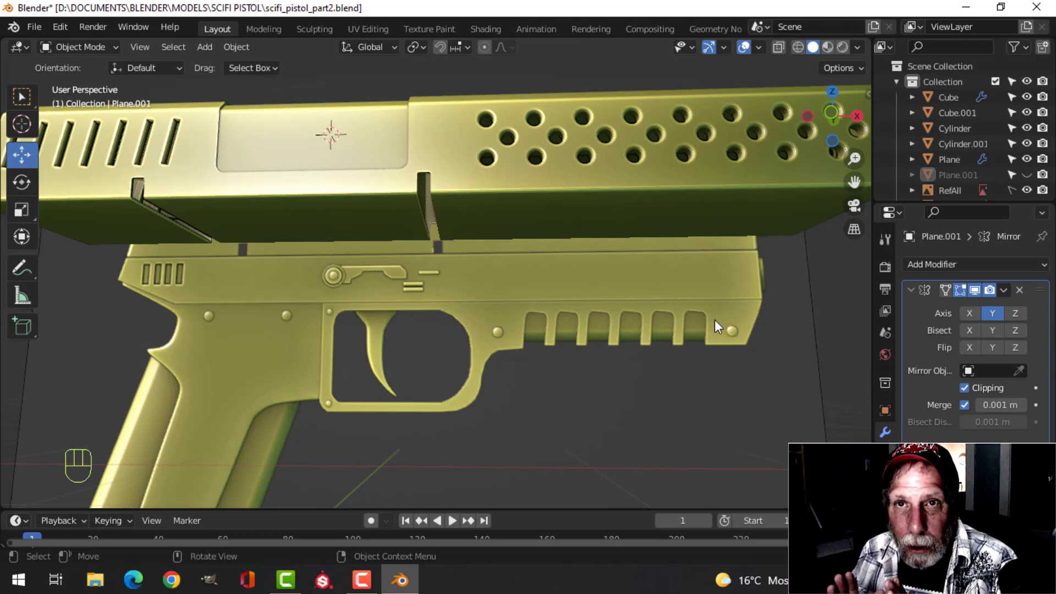
pyautogui.scroll(-3, 715, 319)
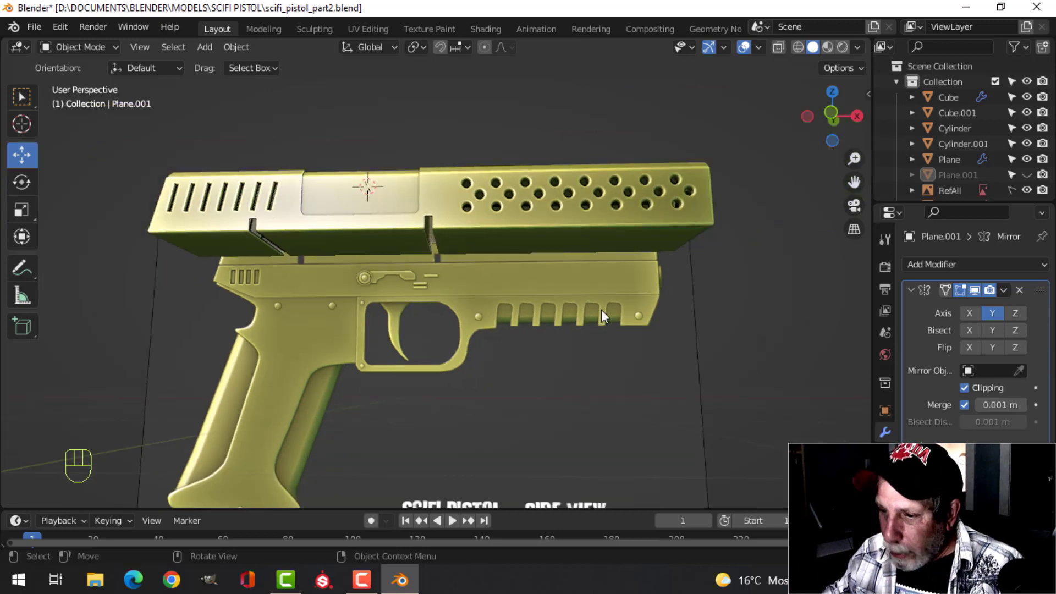
pyautogui.click(1026, 175)
# Step: Bevel the lower frame's outer bottom edges, both the long straight one and the sloped rear one, with a single segment
pyautogui.moveTo(715, 209); pyautogui.dragTo(568, 308, button='middle')
pyautogui.click(632, 302)
pyautogui.press('Tab')
pyautogui.moveTo(632, 302); pyautogui.dragTo(502, 286, button='middle')
pyautogui.hotkey('alt', 'a')
pyautogui.press('2')
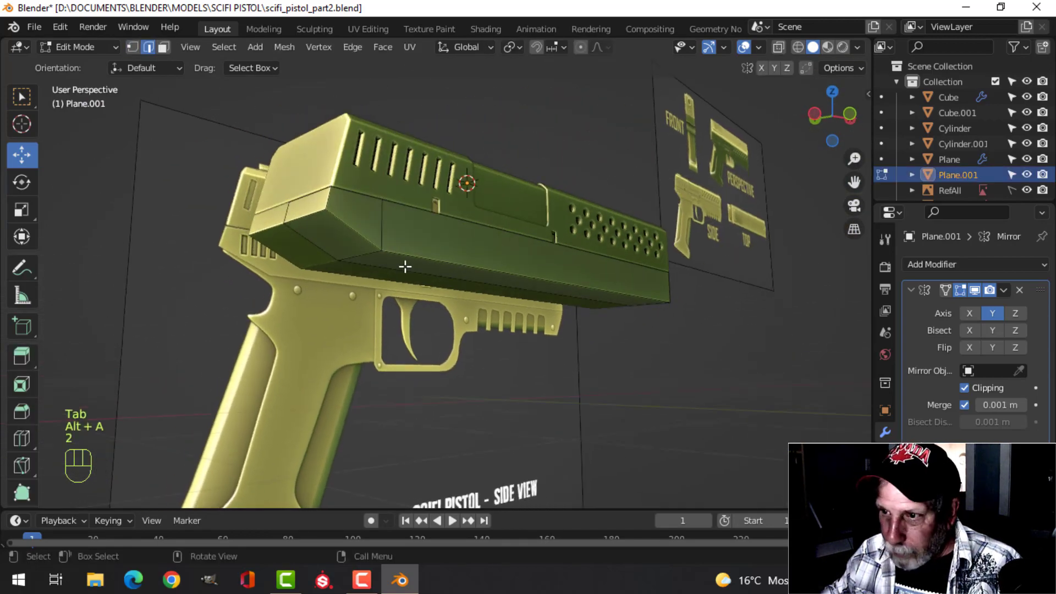
pyautogui.keyDown('shift'); pyautogui.click(360, 227); pyautogui.keyUp('shift')
pyautogui.keyDown('shift'); pyautogui.click(582, 267); pyautogui.keyUp('shift')
pyautogui.moveTo(582, 267); pyautogui.dragTo(418, 275, button='middle')
pyautogui.scroll(3, 490, 271)
pyautogui.keyDown('shift'); pyautogui.moveTo(490, 271); pyautogui.dragTo(314, 270, button='middle'); pyautogui.keyUp('shift')
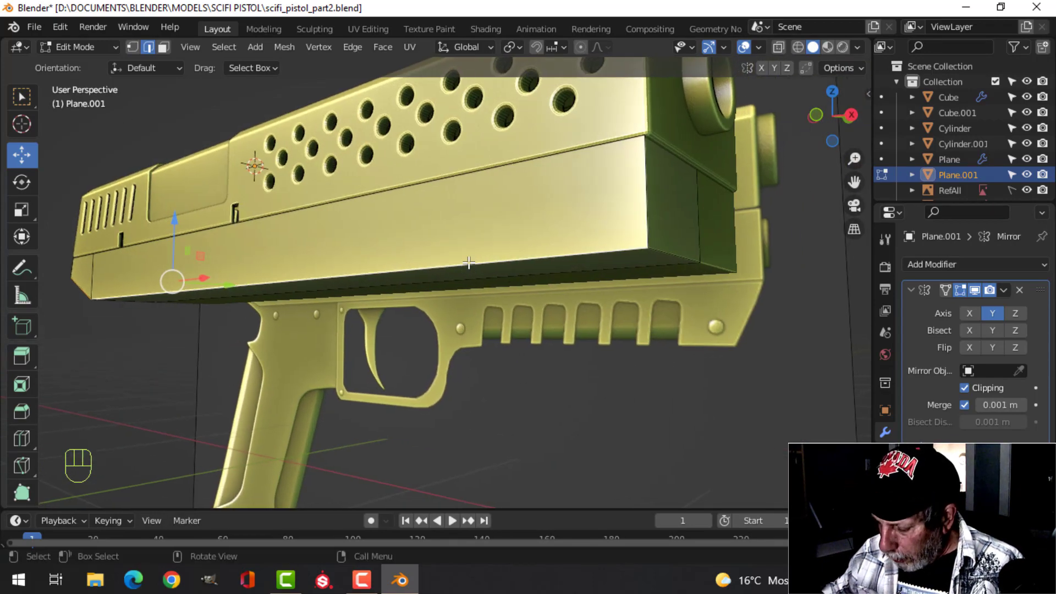
pyautogui.press('KP_1')
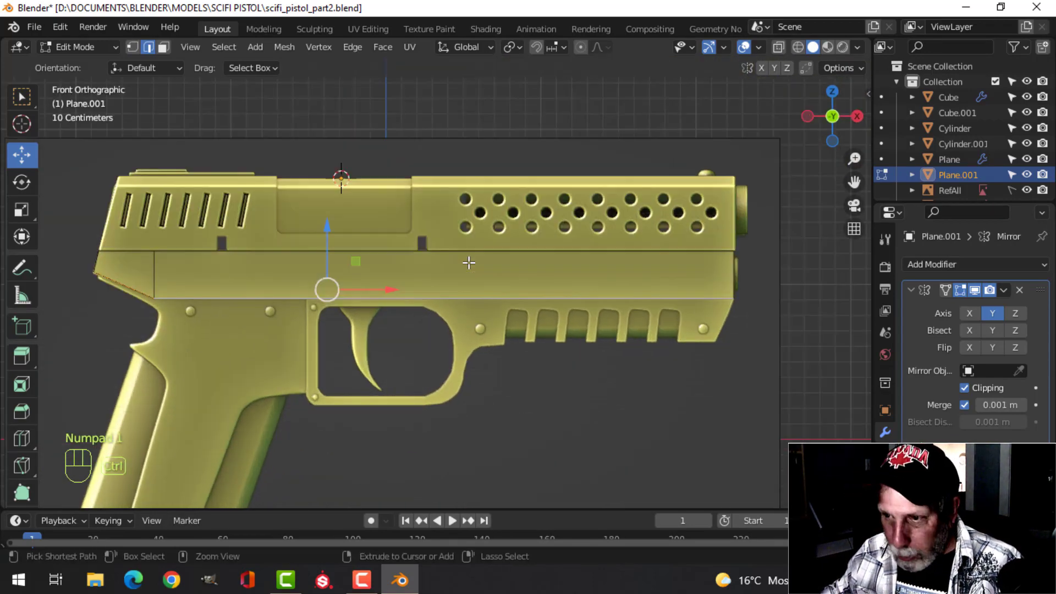
pyautogui.hotkey('ctrl', 'b')
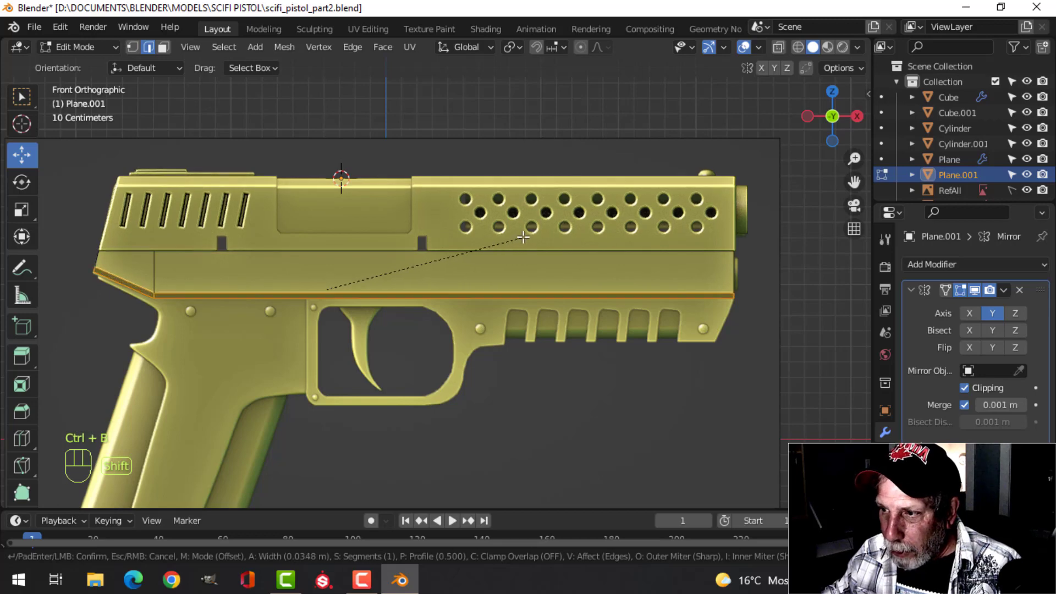
pyautogui.click(557, 213)
pyautogui.hotkey('alt', 'a')
pyautogui.moveTo(556, 212); pyautogui.dragTo(507, 295, button='middle')
pyautogui.press('Tab')
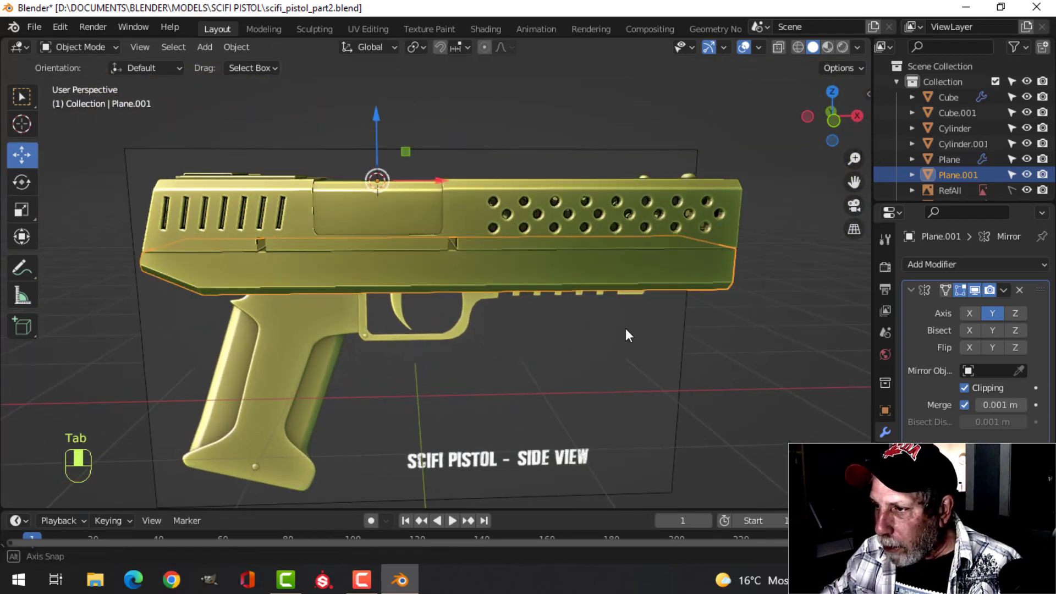
# Step: Add a Bevel modifier to the lower frame with 3 segments and an amount of 0.01 m
pyautogui.moveTo(625, 335); pyautogui.dragTo(790, 325, button='middle')
pyautogui.click(912, 290)
pyautogui.click(909, 267)
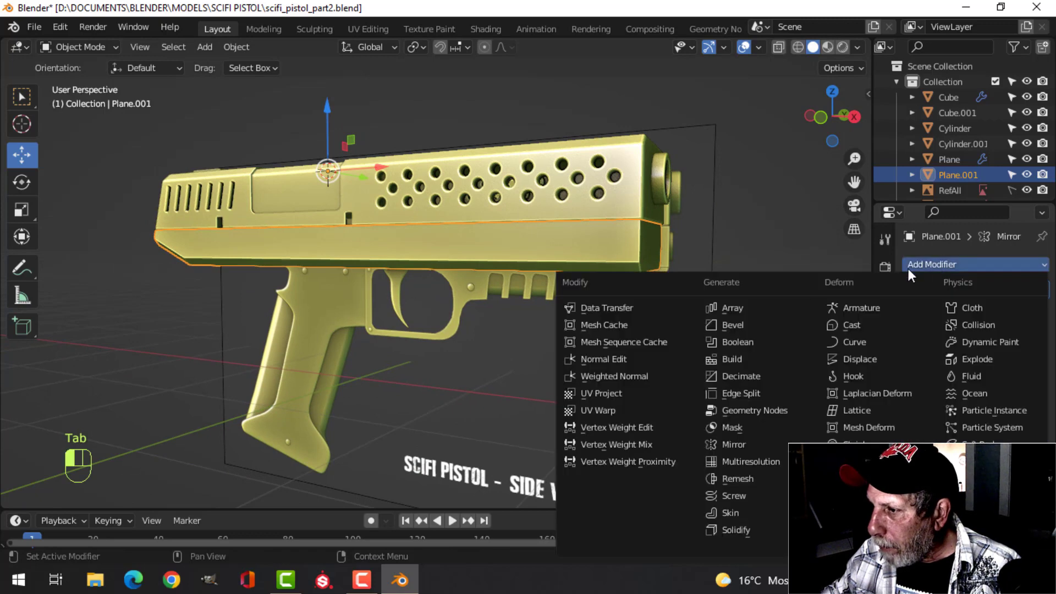
pyautogui.click(760, 324)
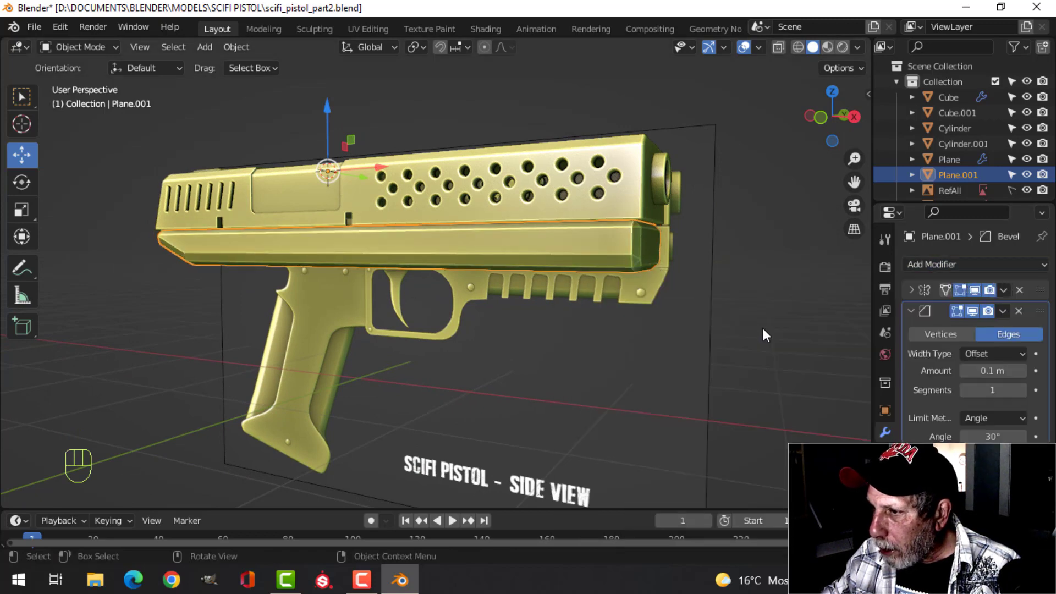
pyautogui.click(1023, 390)
pyautogui.click(1022, 390)
pyautogui.click(989, 370)
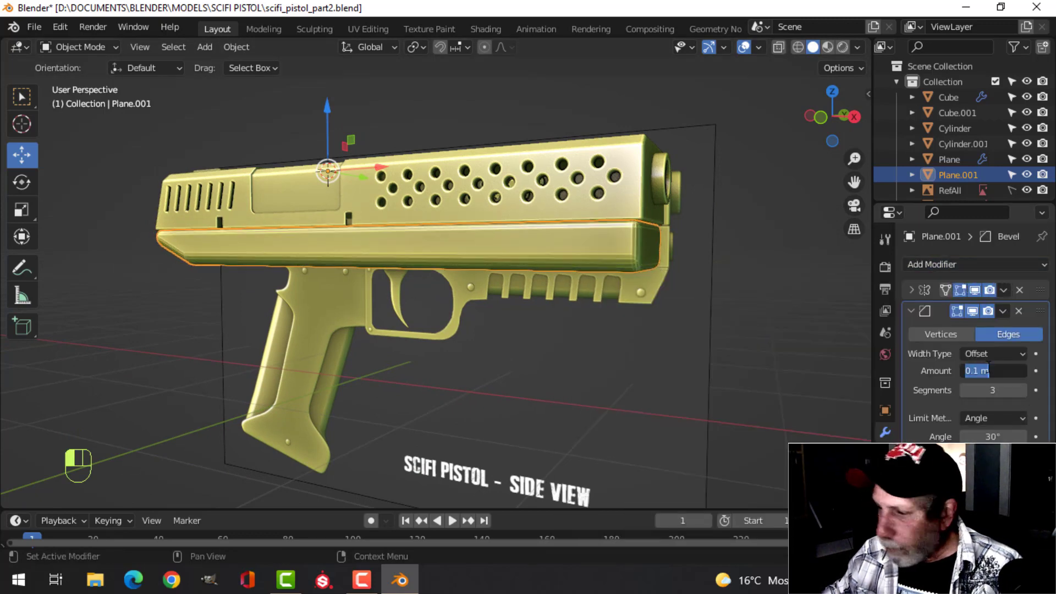
pyautogui.write('0.01')
pyautogui.press('Return')
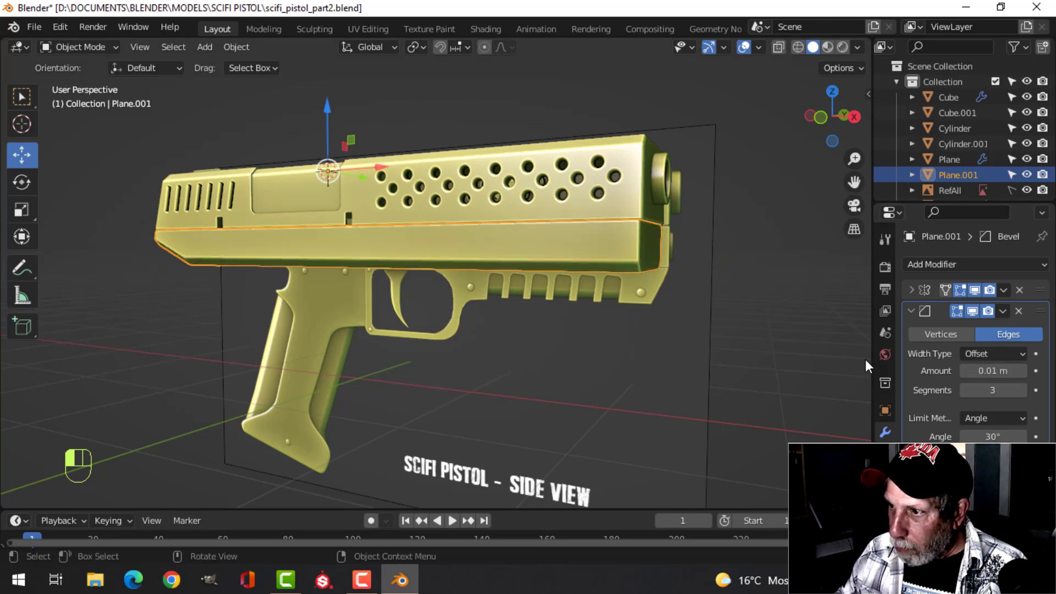
pyautogui.hotkey('alt', 'a')
# Step: In the front view, switch to wireframe shading and turn off viewport display of the lower frame's Bevel modifier
pyautogui.scroll(2, 471, 265)
pyautogui.moveTo(471, 265); pyautogui.dragTo(507, 242, button='middle')
pyautogui.press('KP_1')
pyautogui.scroll(3, 450, 249)
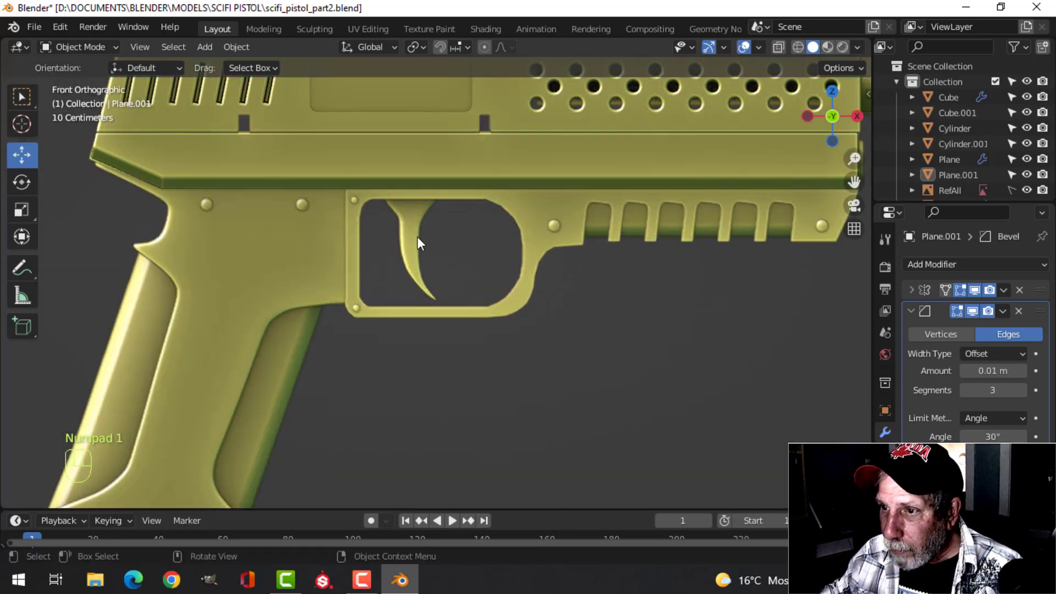
pyautogui.keyDown('shift'); pyautogui.moveTo(417, 236); pyautogui.dragTo(482, 310, button='middle'); pyautogui.keyUp('shift')
pyautogui.scroll(3, 314, 283)
pyautogui.press('z')
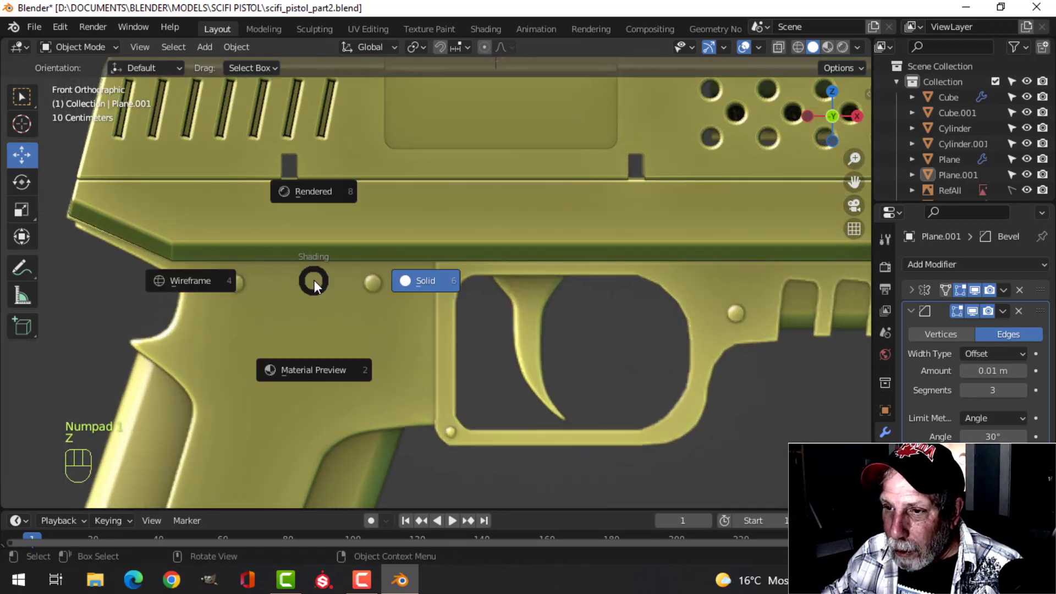
pyautogui.click(197, 271)
pyautogui.scroll(2, 226, 270)
pyautogui.keyDown('shift'); pyautogui.moveTo(216, 252); pyautogui.dragTo(484, 309, button='middle'); pyautogui.keyUp('shift')
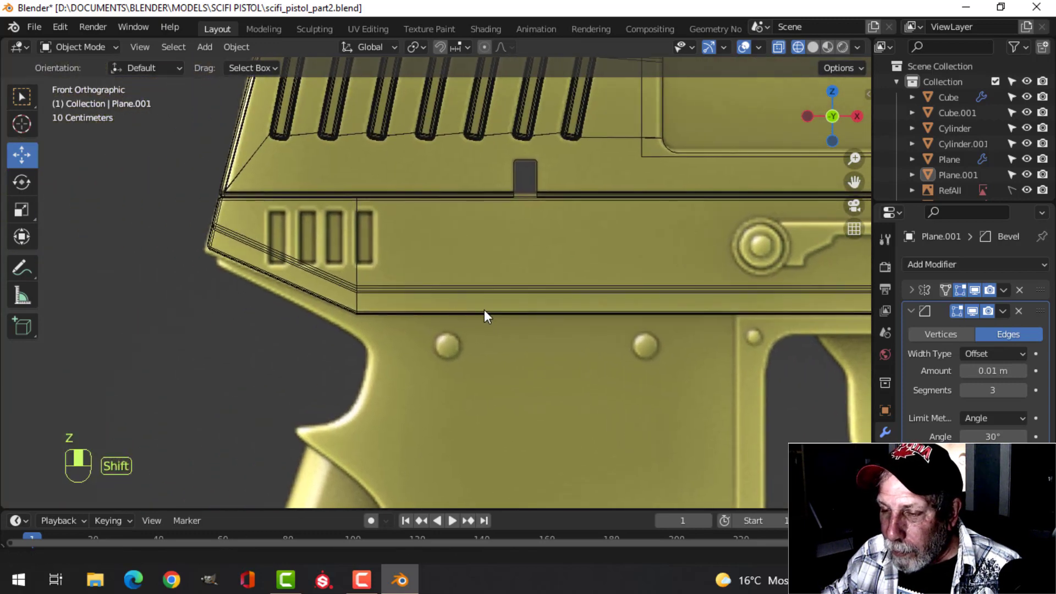
pyautogui.click(973, 311)
pyautogui.scroll(1, 474, 312)
pyautogui.scroll(-5, 476, 311)
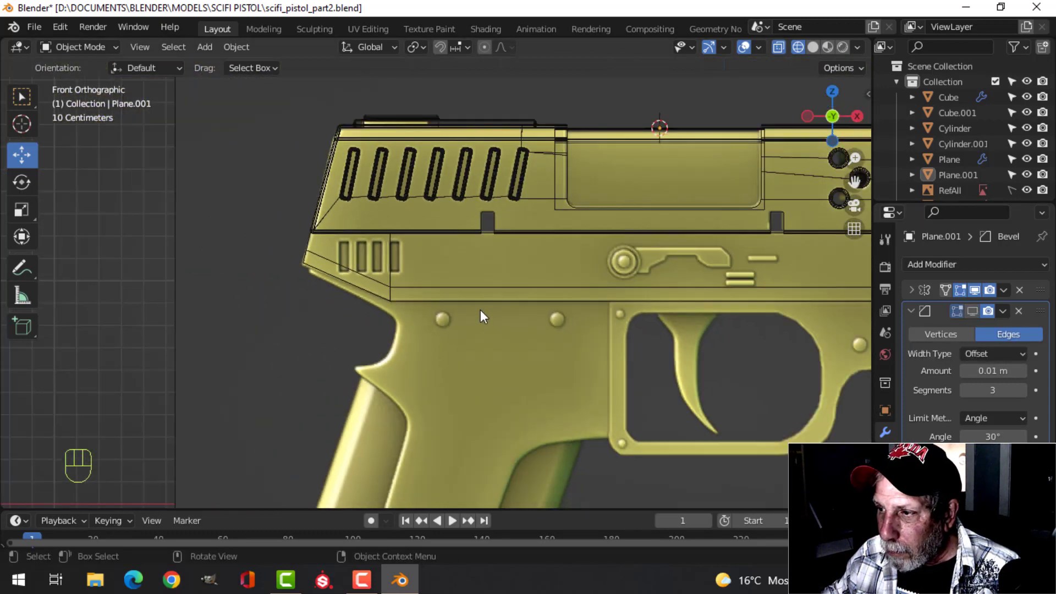
# Step: Add a plane, scale its mesh to about 0.347 in Edit Mode, and move it to the rear of the lower frame
pyautogui.hotkey('shift', 'a')
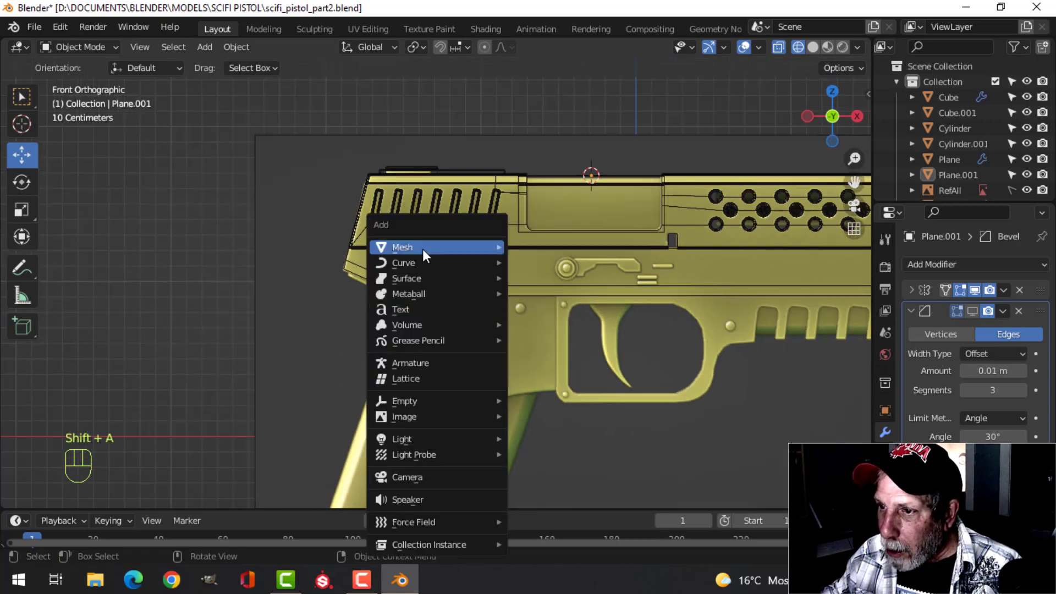
pyautogui.moveTo(424, 246)
pyautogui.click(528, 245)
pyautogui.scroll(-3, 511, 272)
pyautogui.press('Tab')
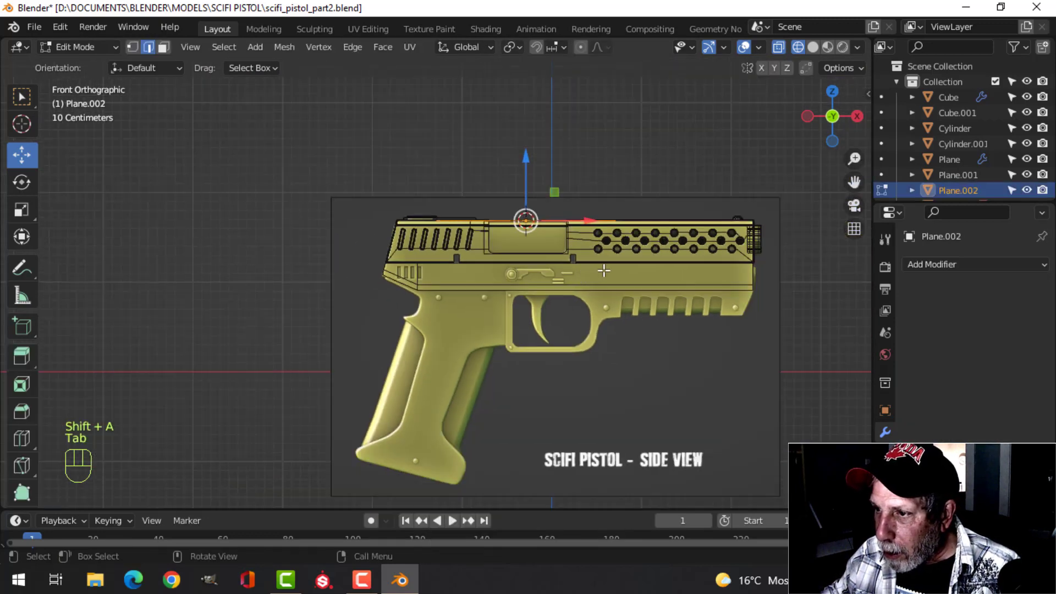
pyautogui.press('s')
pyautogui.click(555, 238)
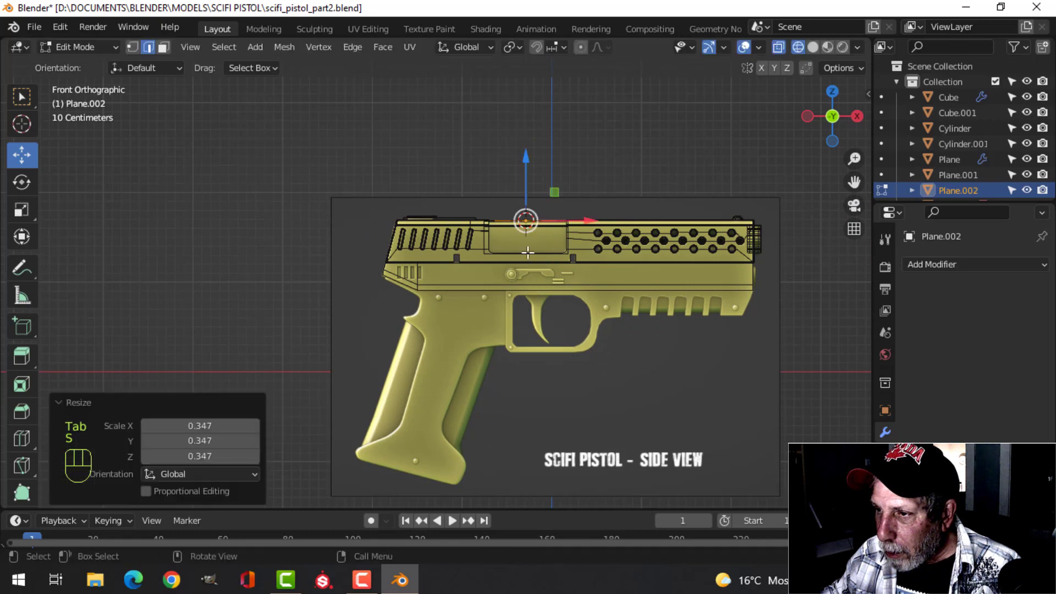
pyautogui.press('g')
pyautogui.click(422, 297)
pyautogui.scroll(6, 422, 297)
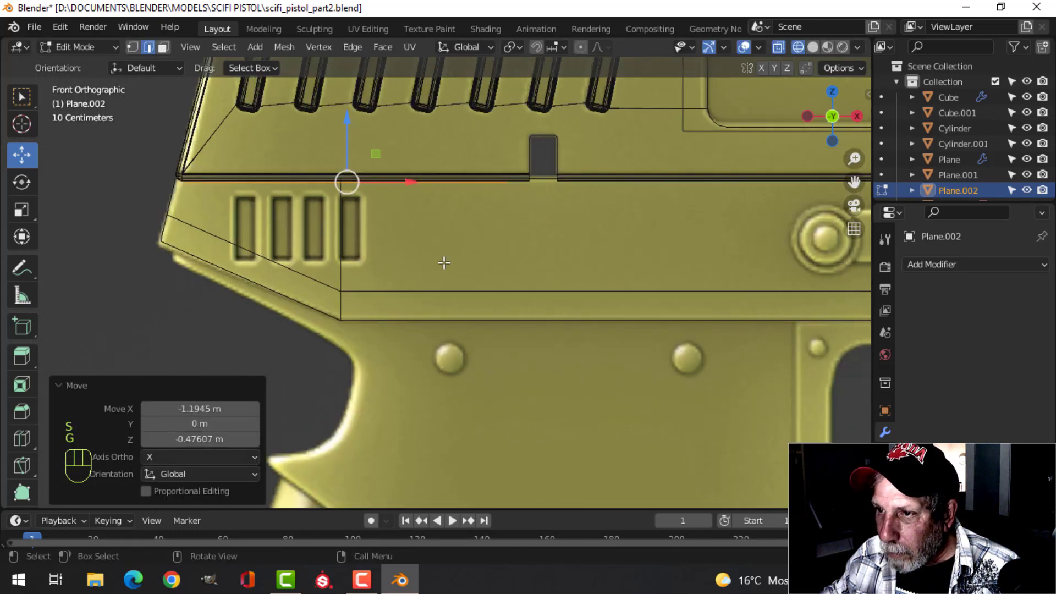
# Step: Shrink the plane further, move it over the rear vents of the reference, and rotate it 90° about X to face the front view
pyautogui.press('s')
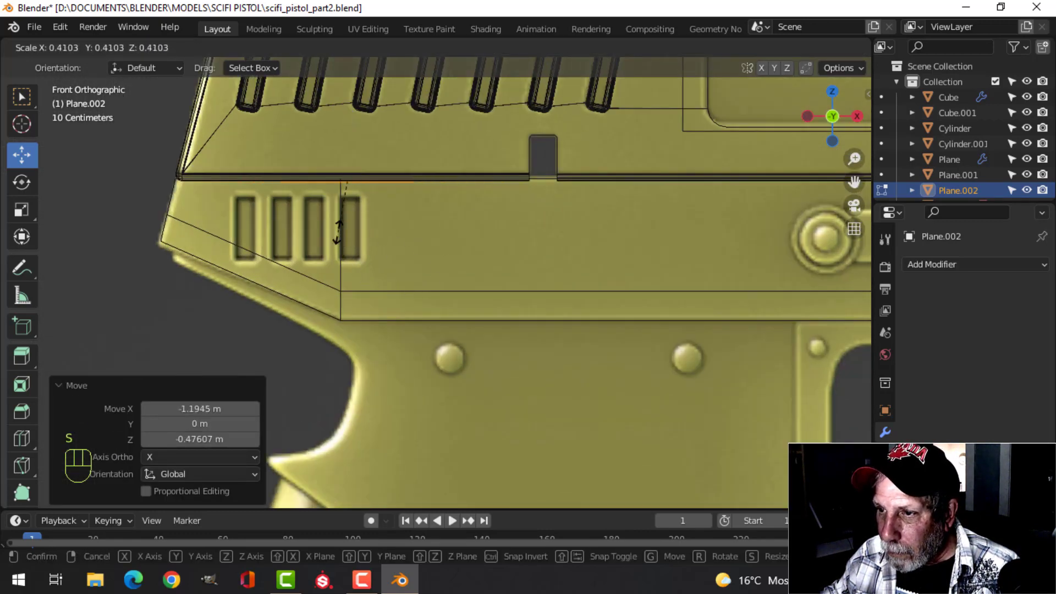
pyautogui.click(341, 206)
pyautogui.press('g')
pyautogui.click(365, 238)
pyautogui.write('rx')
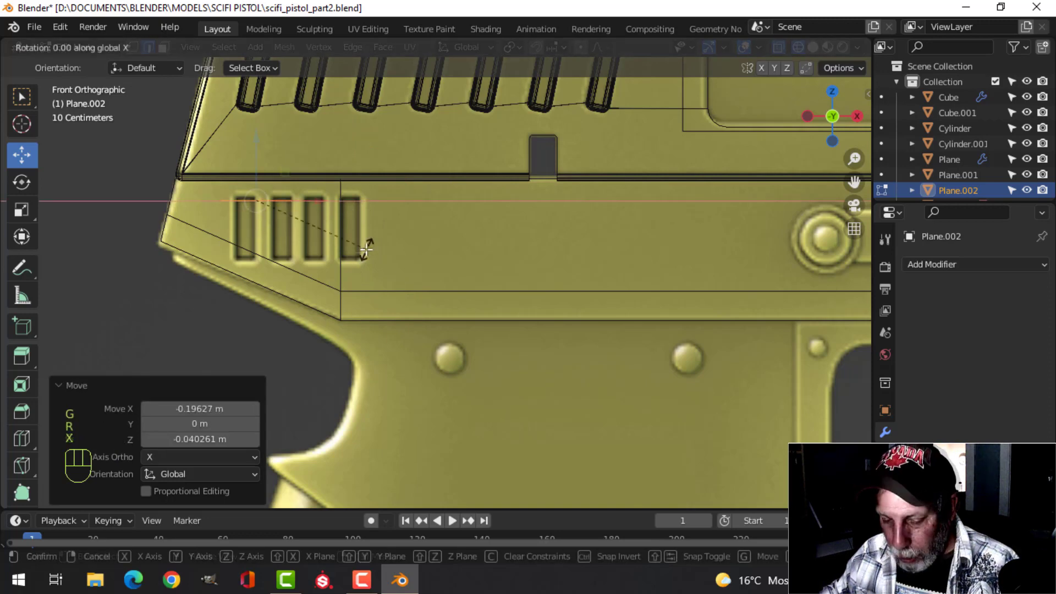
pyautogui.write('90')
pyautogui.click(365, 249)
pyautogui.scroll(2, 407, 285)
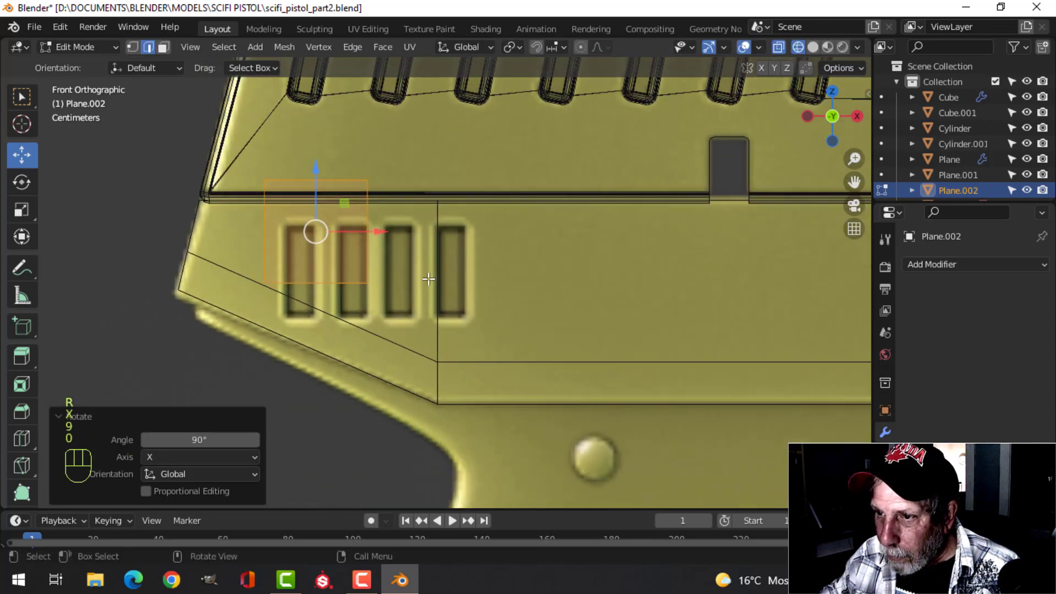
# Step: Scale the plane to about 0.553 and move it onto the upper part of the rearmost vent
pyautogui.press('s')
pyautogui.click(358, 274)
pyautogui.press('g')
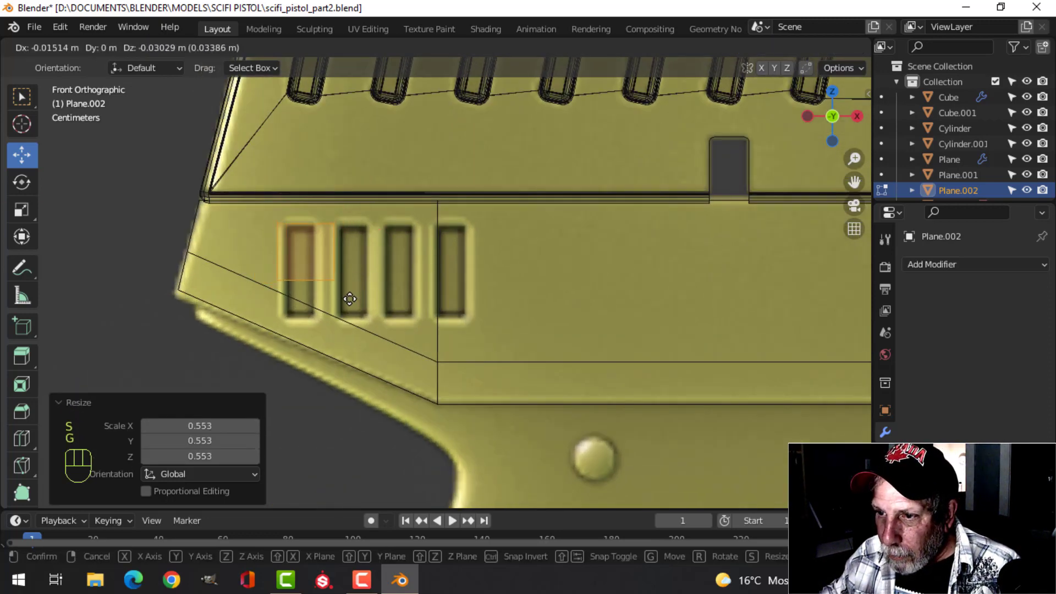
pyautogui.click(364, 267)
# Step: Move the plane's two front-side vertices about -0.038 m along X to match the rearmost vent's width
pyautogui.press('1')
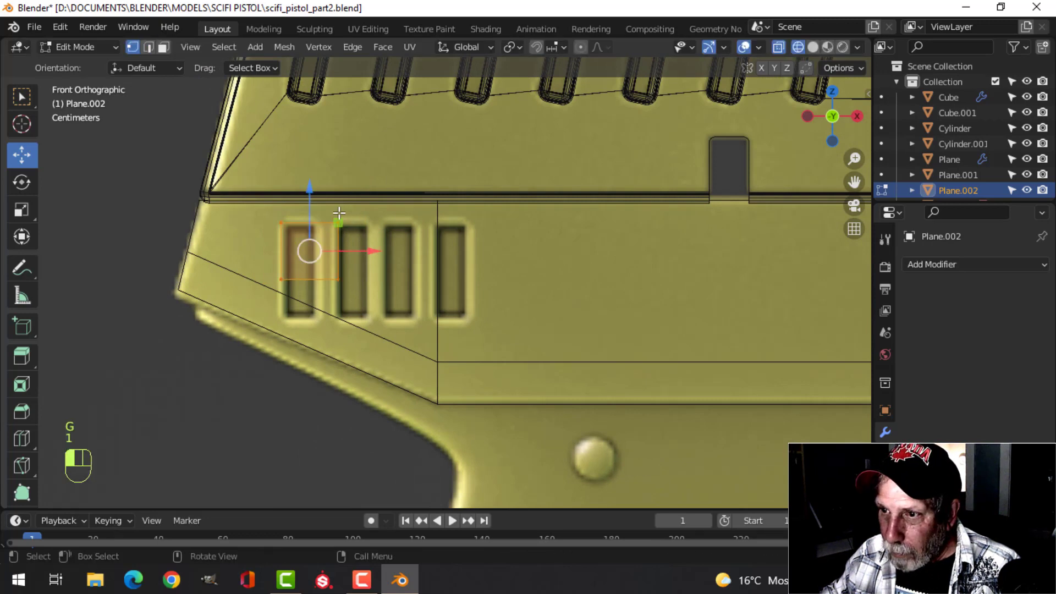
pyautogui.click(339, 218)
pyautogui.keyDown('shift'); pyautogui.click(354, 280); pyautogui.keyUp('shift')
pyautogui.moveTo(388, 251); pyautogui.dragTo(365, 252)
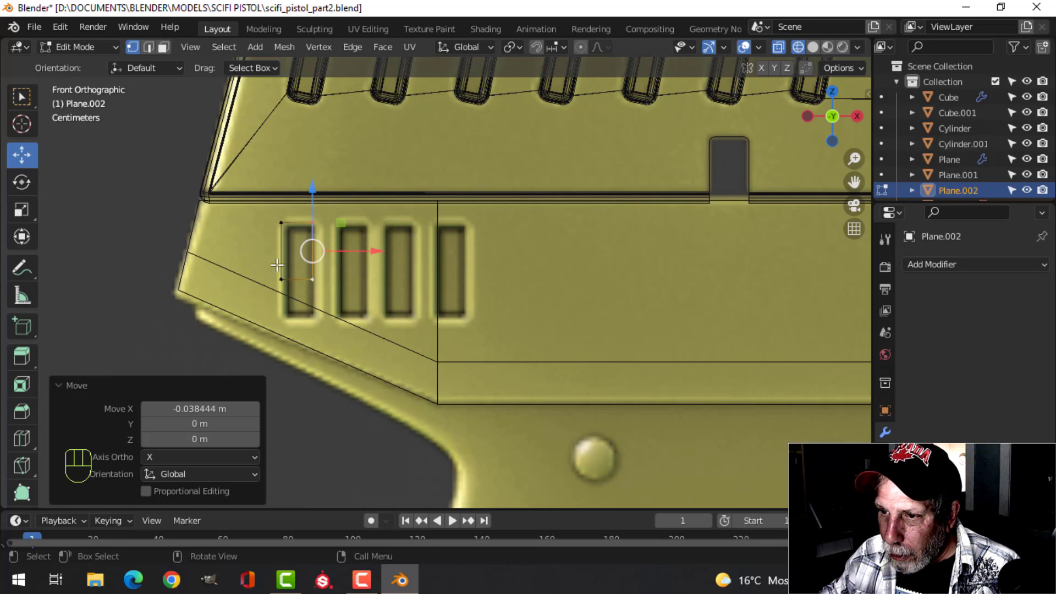
# Step: Lower the plane's two bottom vertices along Z to match the height of the rearmost vent
pyautogui.click(276, 266)
pyautogui.keyDown('shift'); pyautogui.click(347, 275); pyautogui.keyUp('shift')
pyautogui.keyDown('shift'); pyautogui.click(324, 266); pyautogui.keyUp('shift')
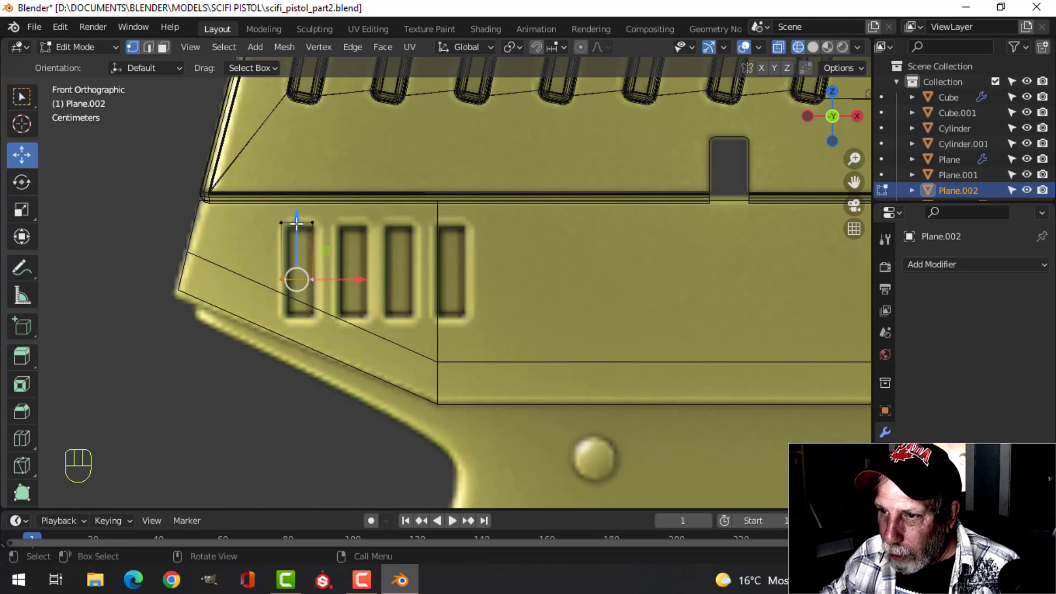
pyautogui.moveTo(296, 222); pyautogui.dragTo(300, 265)
pyautogui.scroll(1, 413, 269)
# Step: Round the plane's four corners with a vertex bevel of 4 segments, about 0.0105 m wide
pyautogui.press('a')
pyautogui.scroll(2, 415, 270)
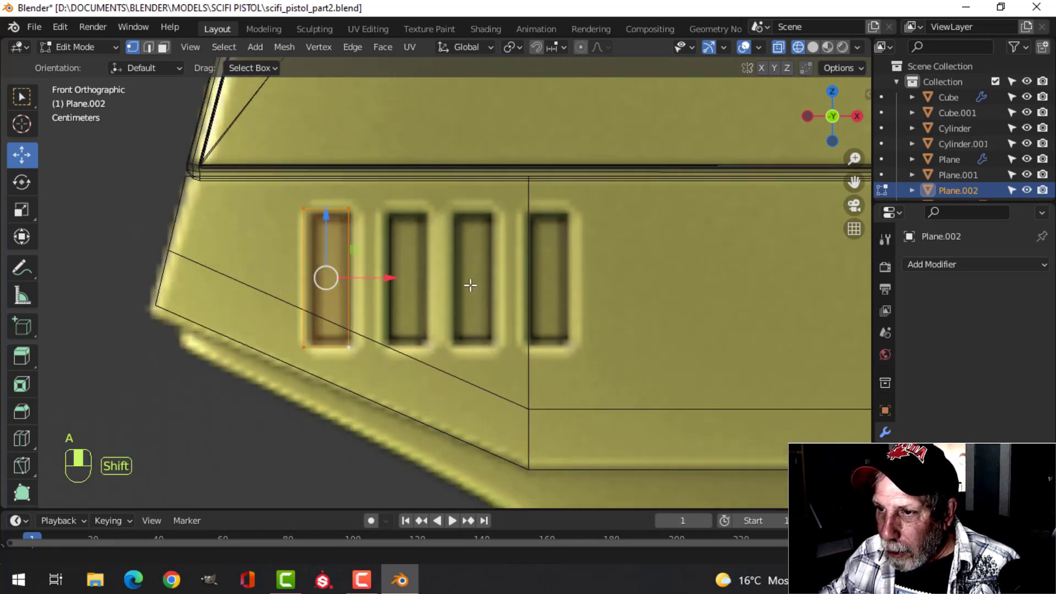
pyautogui.moveTo(471, 285)
pyautogui.keyDown('shift'); pyautogui.mouseDown(button='middle')
pyautogui.moveTo(511, 287)
pyautogui.moveTo(472, 297)
pyautogui.mouseUp(button='middle'); pyautogui.keyUp('shift')
pyautogui.hotkey('shift', 'ctrl', 'b')
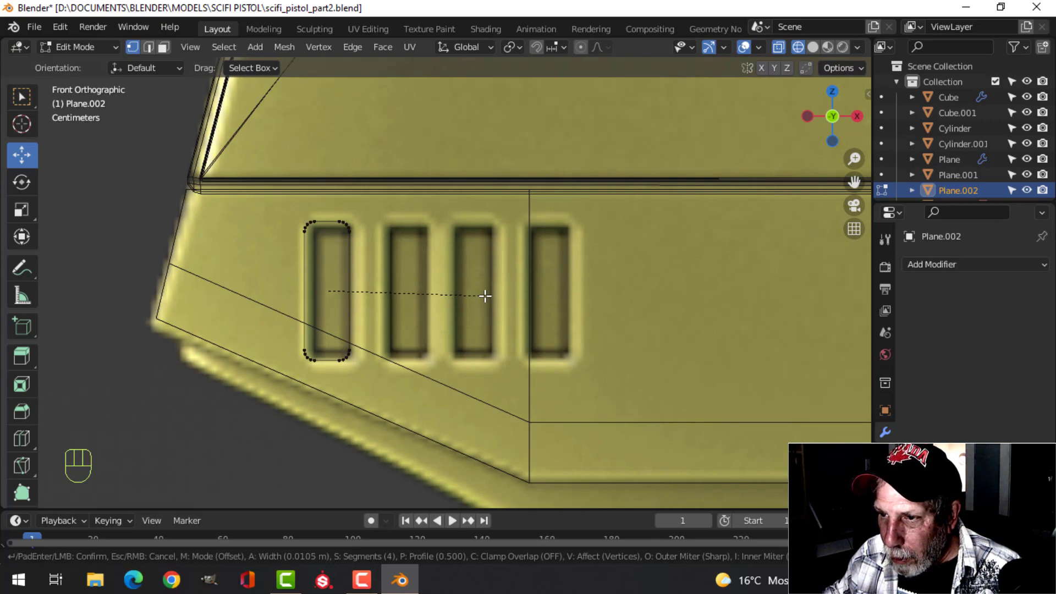
pyautogui.click(485, 296)
# Step: Move the whole rounded vent outline about -0.851 m along Y, out past the side of the pistol
pyautogui.press('a')
pyautogui.moveTo(455, 295); pyautogui.dragTo(328, 336, button='middle')
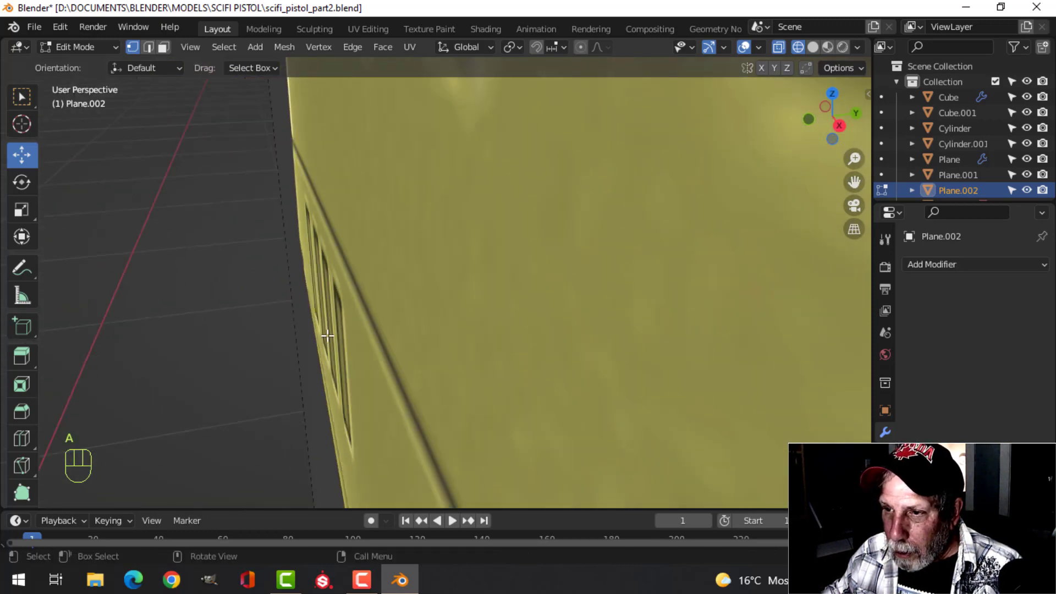
pyautogui.scroll(-10, 328, 336)
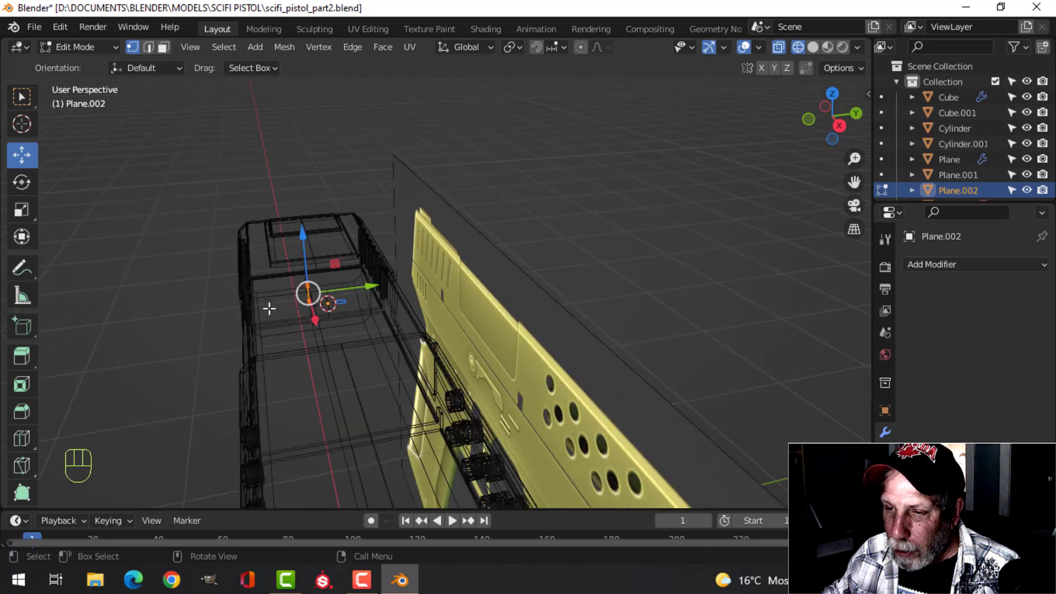
pyautogui.keyDown('shift'); pyautogui.moveTo(269, 308); pyautogui.dragTo(380, 306, button='middle'); pyautogui.keyUp('shift')
pyautogui.moveTo(438, 287); pyautogui.dragTo(401, 303)
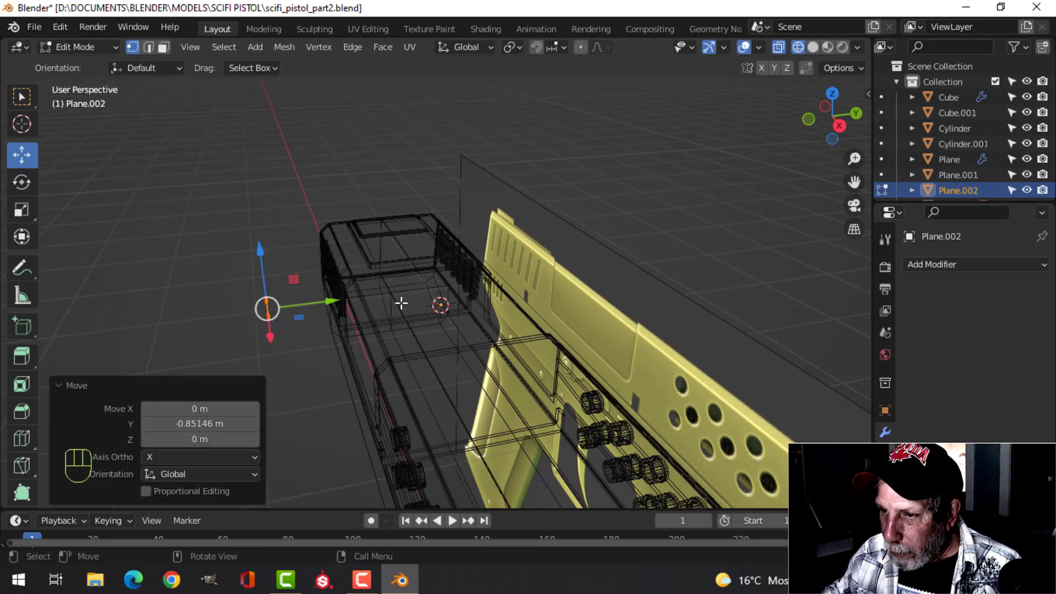
# Step: Extrude the rounded outline about -0.162 m along its normal and recalculate its normals to the outside in solid shading
pyautogui.press('e')
pyautogui.click(365, 304)
pyautogui.press('z')
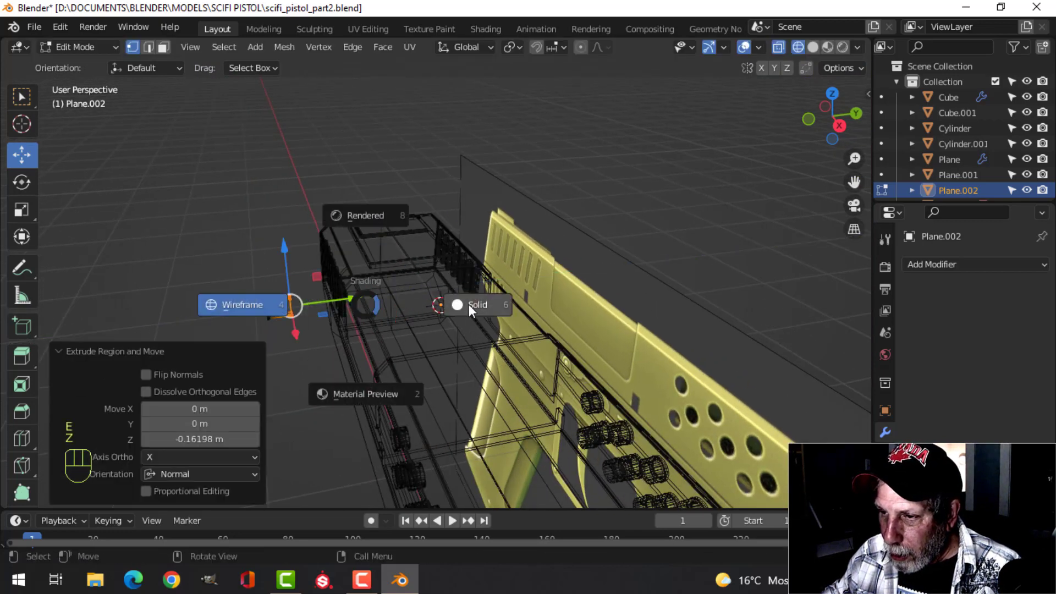
pyautogui.click(468, 305)
pyautogui.moveTo(469, 305); pyautogui.dragTo(363, 306, button='middle')
pyautogui.press('a')
pyautogui.hotkey('alt', 'n')
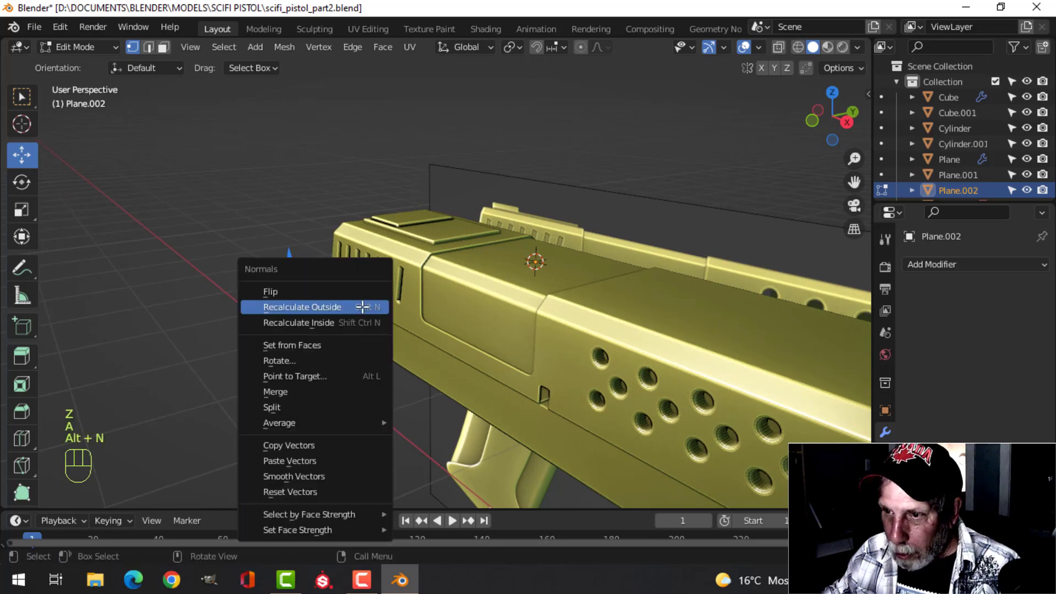
pyautogui.click(363, 307)
# Step: Move the vent block about 0.328 m along Y into the side of the lower frame
pyautogui.scroll(3, 347, 316)
pyautogui.moveTo(221, 337); pyautogui.dragTo(321, 319)
pyautogui.moveTo(321, 319); pyautogui.dragTo(397, 293, button='middle')
pyautogui.press('KP_1')
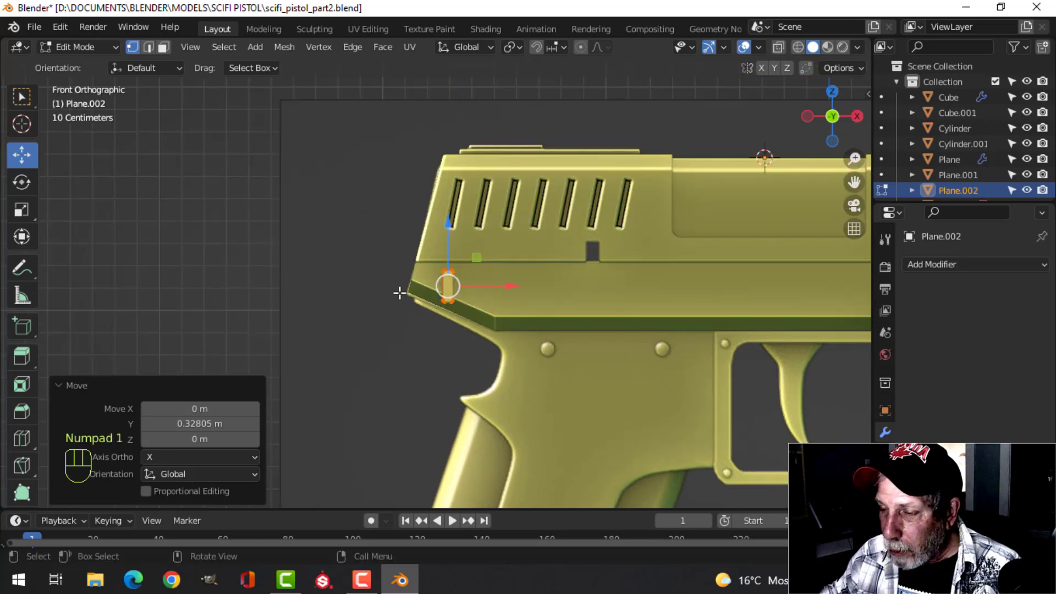
pyautogui.scroll(4, 419, 290)
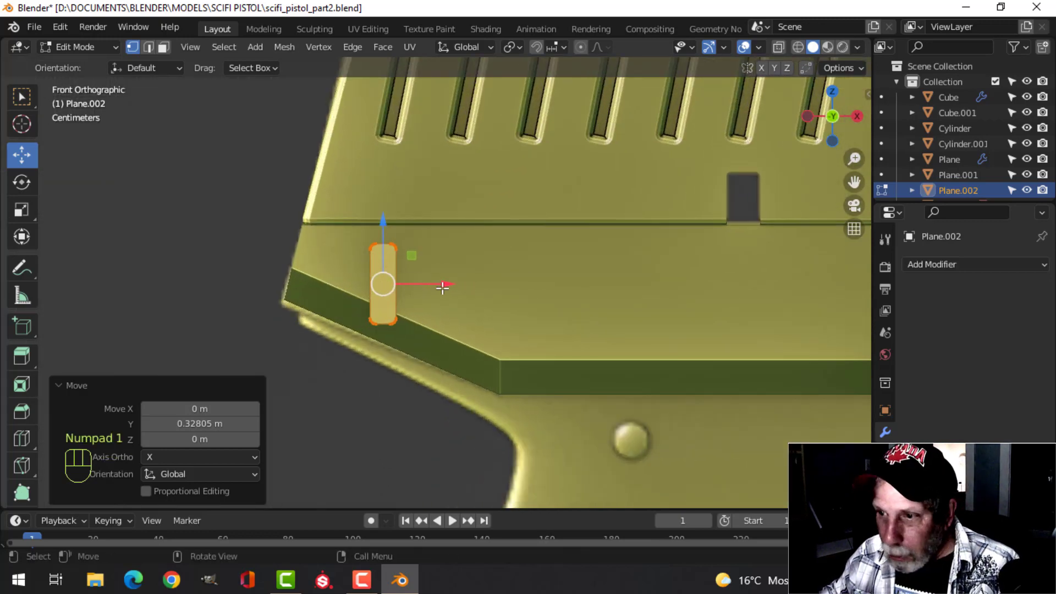
# Step: Examine the vent block's fit against the reference vents and the lower frame, in wireframe and solid shading
pyautogui.press('z')
pyautogui.click(432, 301)
pyautogui.scroll(-2, 432, 301)
pyautogui.scroll(1, 446, 294)
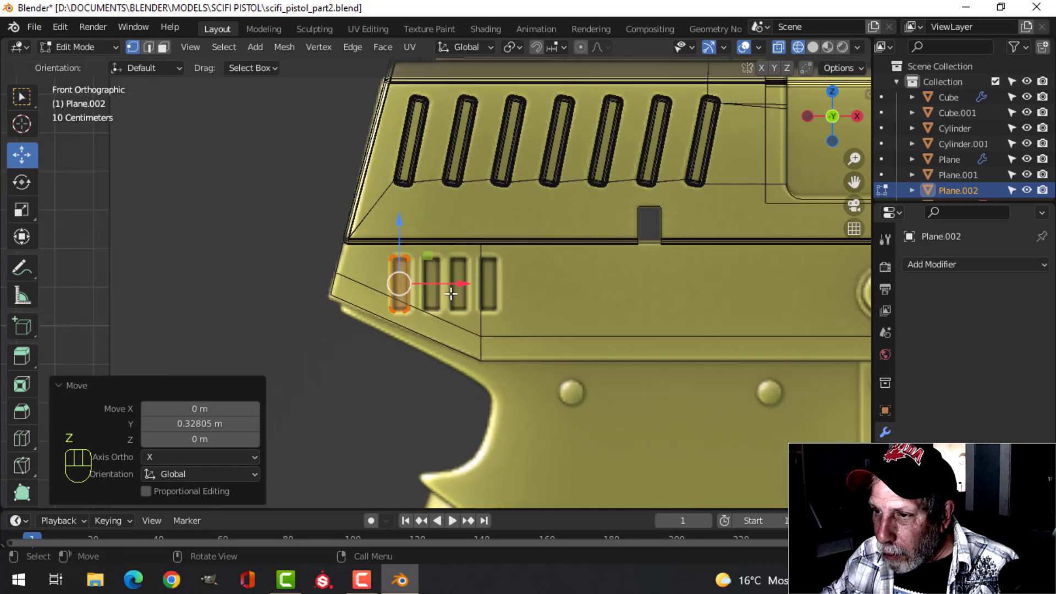
pyautogui.scroll(-2, 452, 295)
pyautogui.hotkey('alt', 'a')
pyautogui.scroll(3, 465, 302)
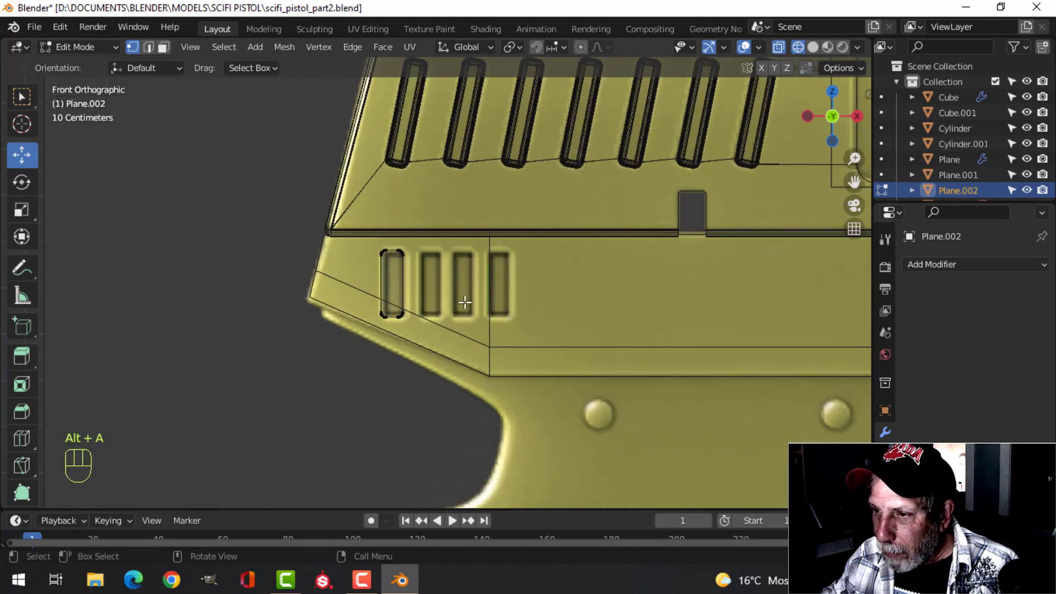
pyautogui.scroll(1, 464, 301)
pyautogui.press('z')
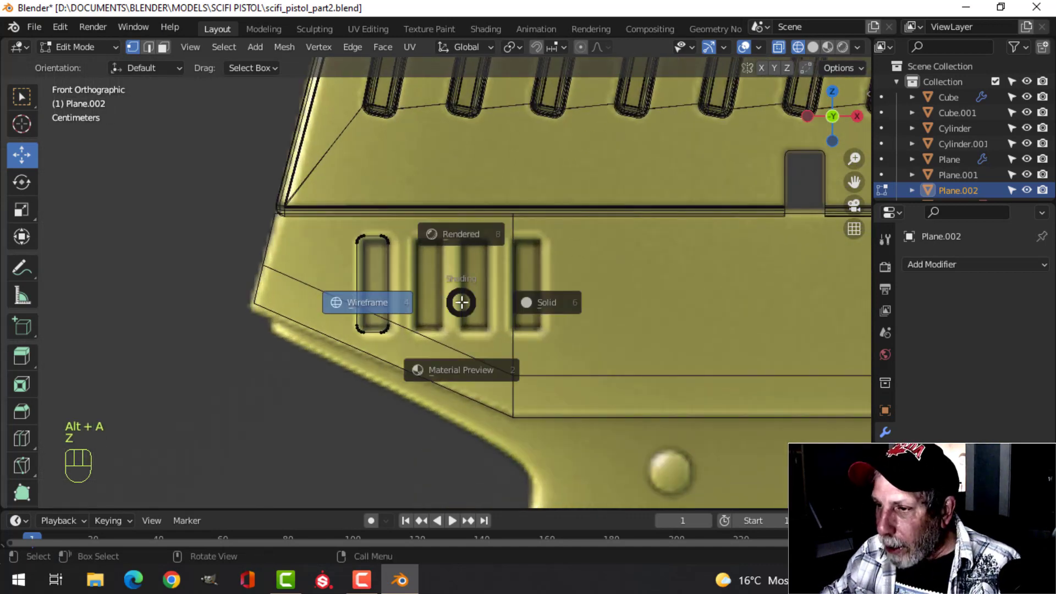
pyautogui.click(549, 301)
pyautogui.scroll(-6, 495, 302)
pyautogui.scroll(2, 493, 301)
pyautogui.press('Tab')
pyautogui.scroll(-4, 493, 302)
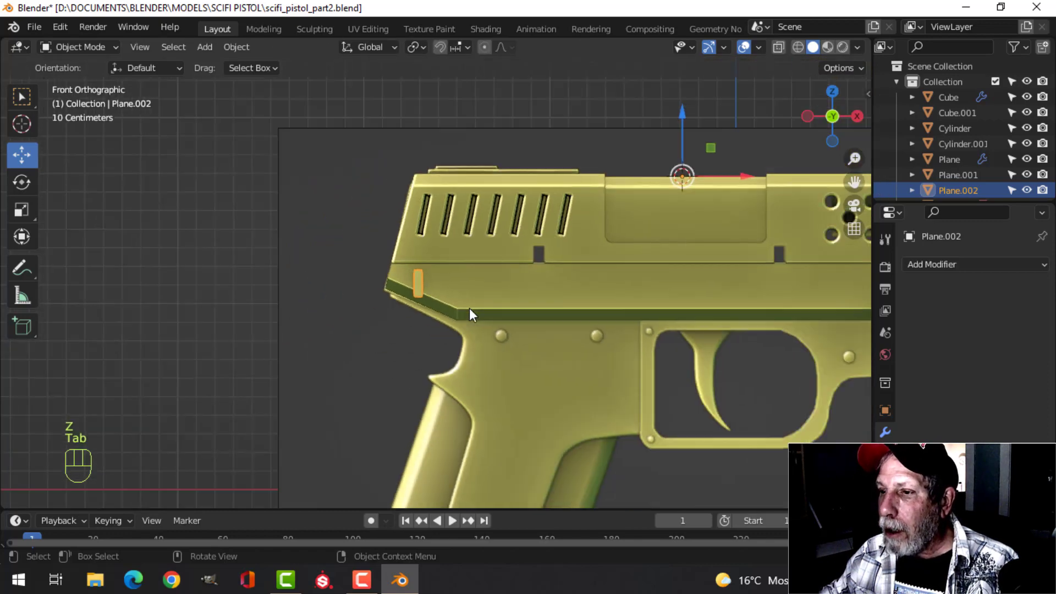
pyautogui.hotkey('alt', 'a')
pyautogui.moveTo(504, 307)
pyautogui.mouseDown(button='middle')
pyautogui.moveTo(424, 318)
pyautogui.moveTo(469, 287)
pyautogui.moveTo(491, 300)
pyautogui.moveTo(495, 278)
pyautogui.moveTo(454, 273)
pyautogui.moveTo(491, 296)
pyautogui.mouseUp(button='middle')
pyautogui.scroll(3, 422, 312)
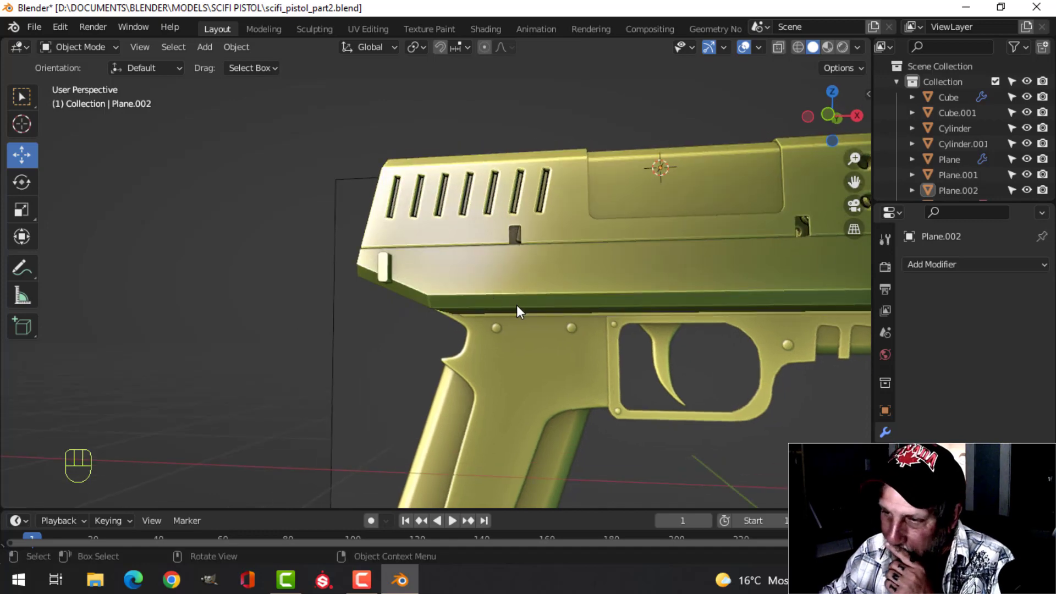
pyautogui.scroll(-3, 437, 284)
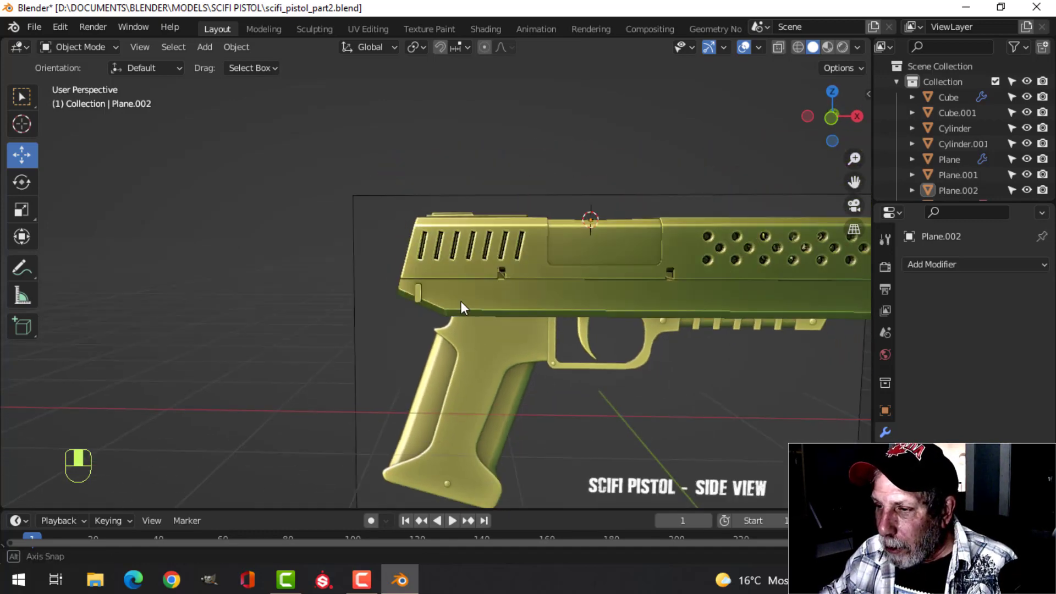
pyautogui.scroll(4, 464, 303)
pyautogui.press('KP_1')
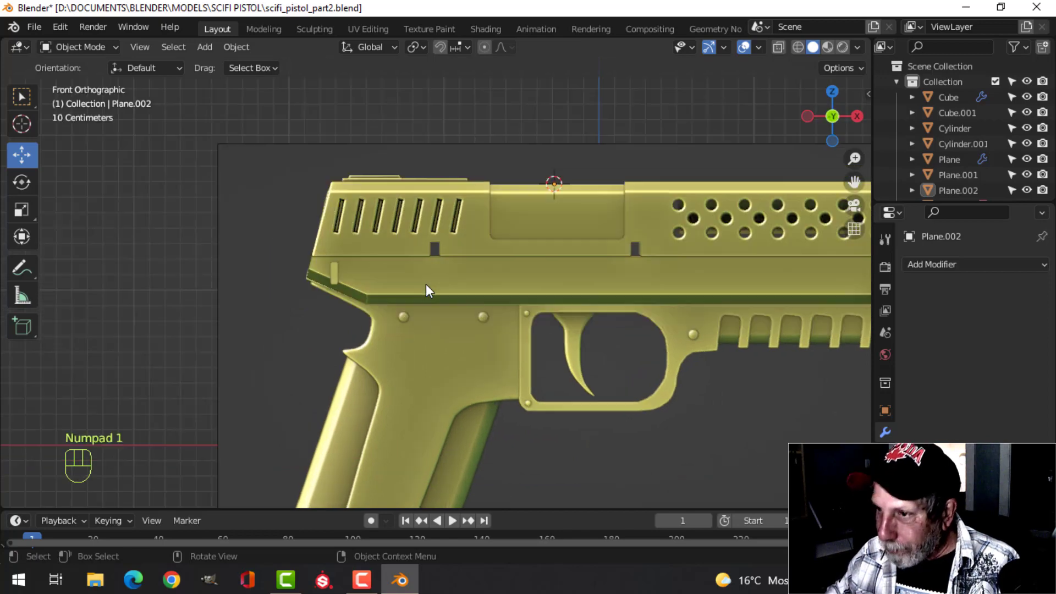
# Step: Select the vent block and move its mesh in Edit Mode about 0.1715 m along X, toward the front of the pistol
pyautogui.scroll(3, 426, 284)
pyautogui.click(265, 266)
pyautogui.scroll(1, 360, 286)
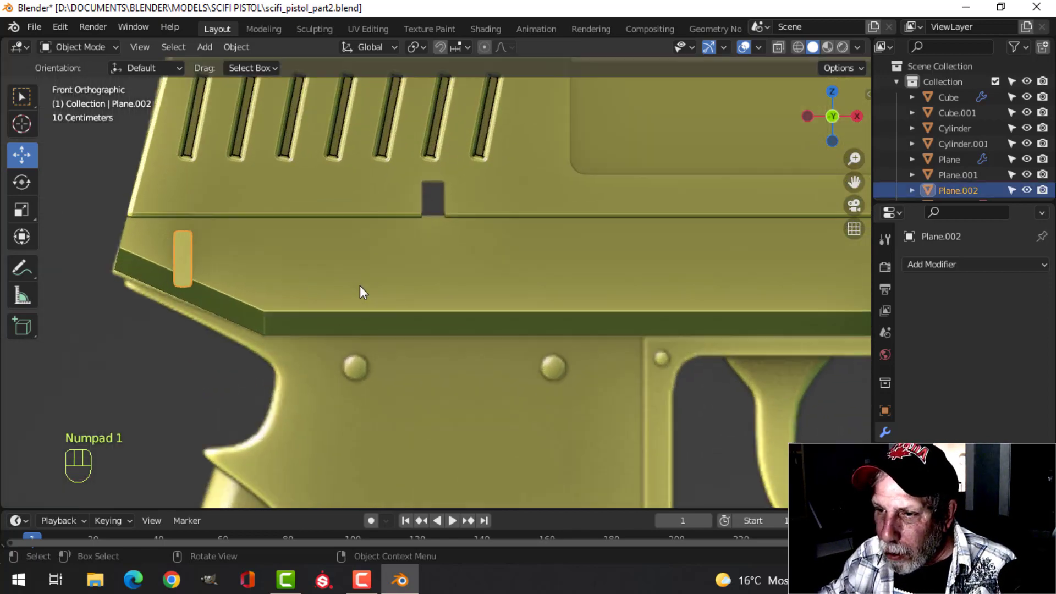
pyautogui.press('Tab')
pyautogui.press('a')
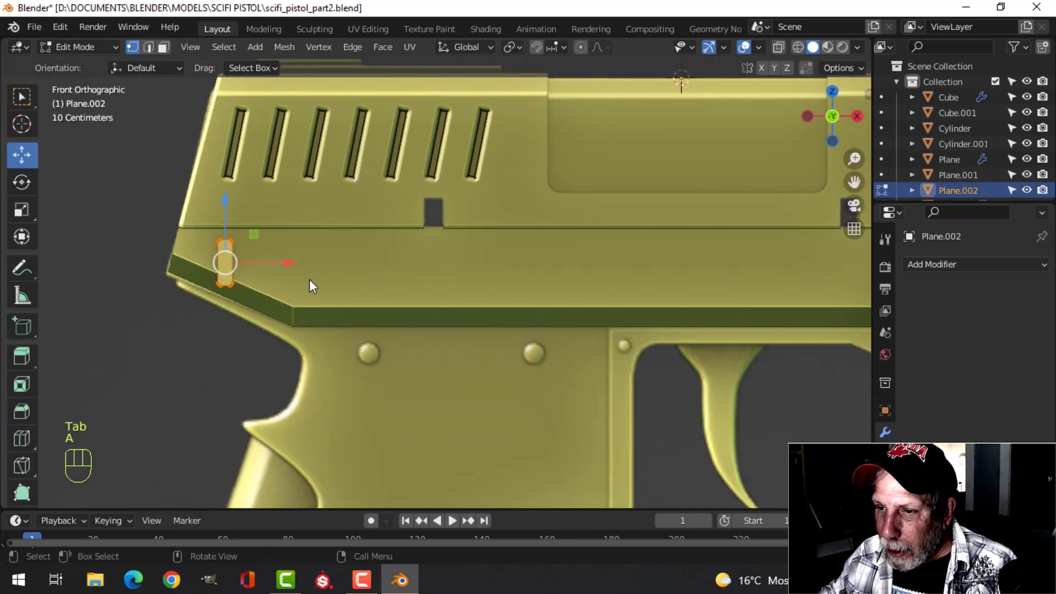
pyautogui.press('g')
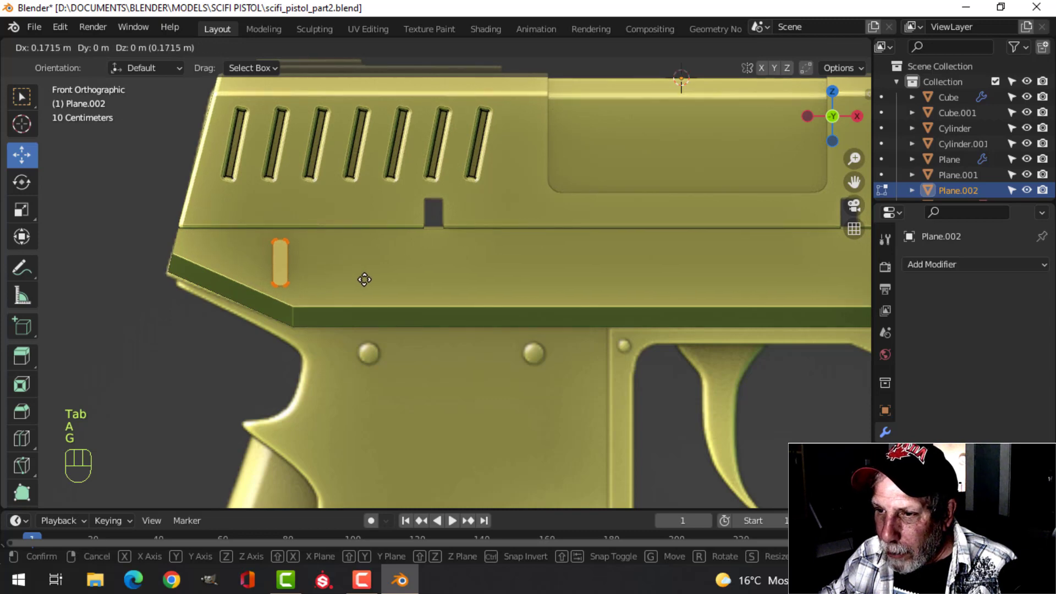
pyautogui.click(366, 280)
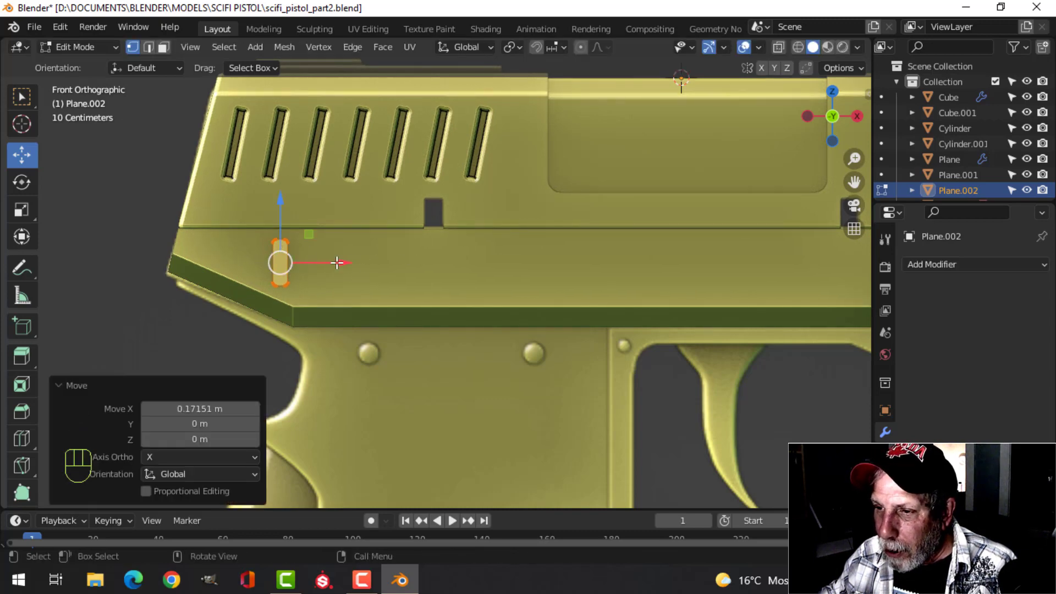
# Step: Shift the vent block's mesh about -0.018 m along X to line it up with the third vent of the reference in wireframe
pyautogui.scroll(-3, 426, 281)
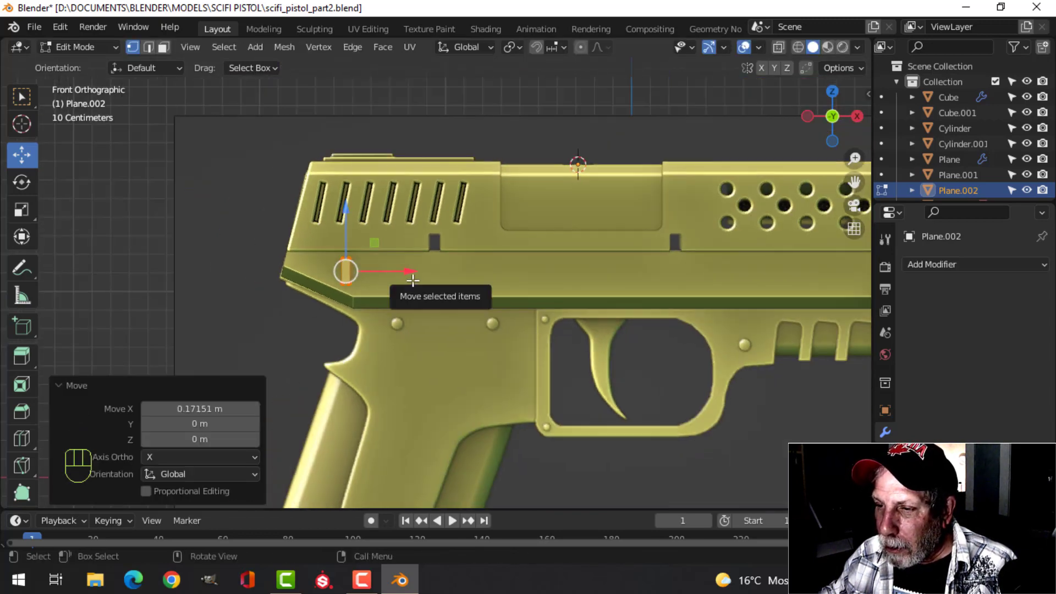
pyautogui.scroll(2, 434, 293)
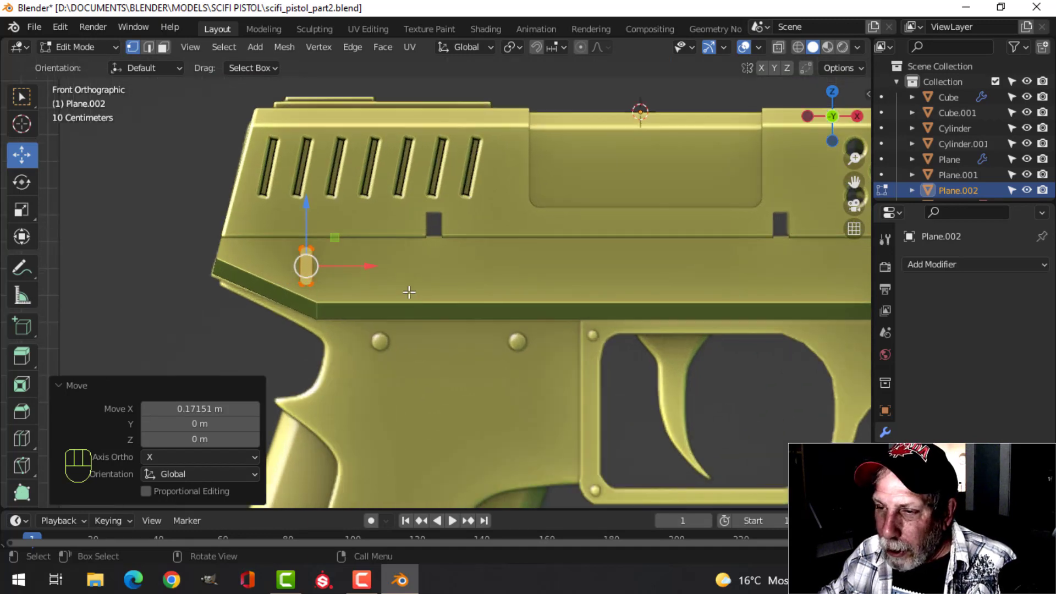
pyautogui.scroll(2, 374, 277)
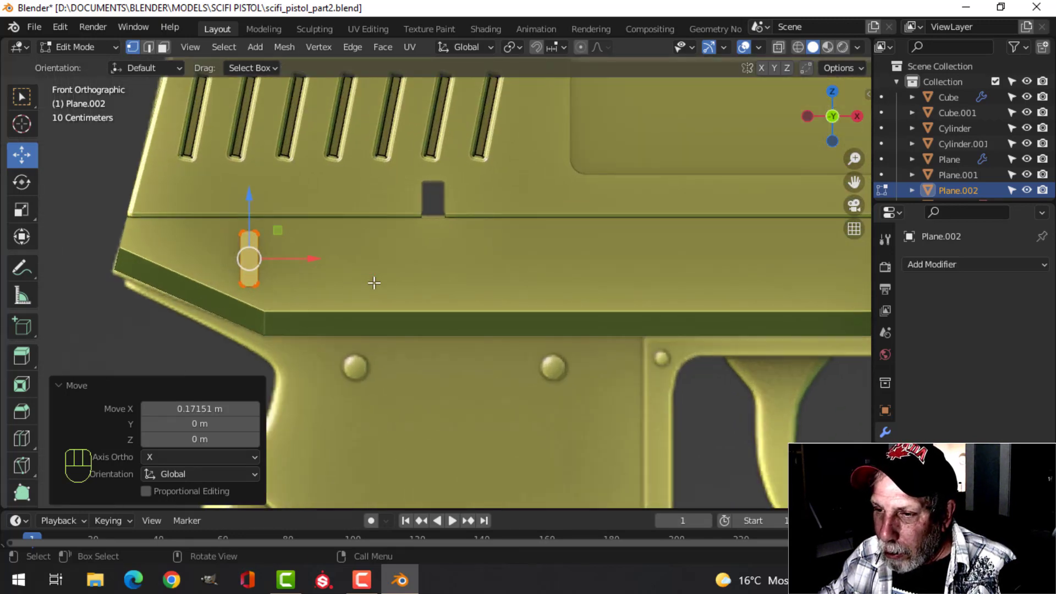
pyautogui.press('z')
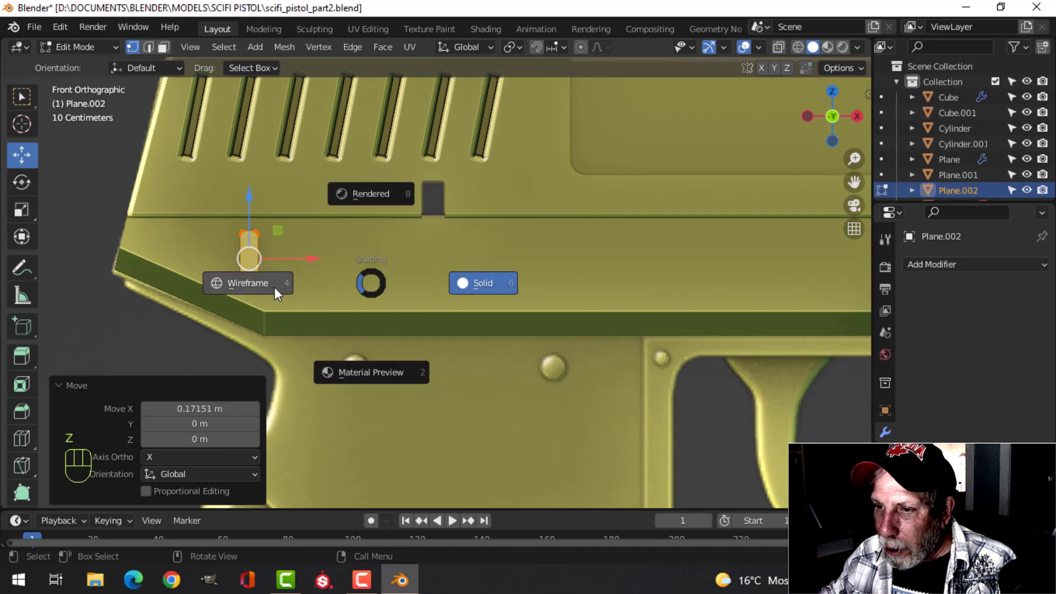
pyautogui.click(273, 287)
pyautogui.scroll(3, 269, 284)
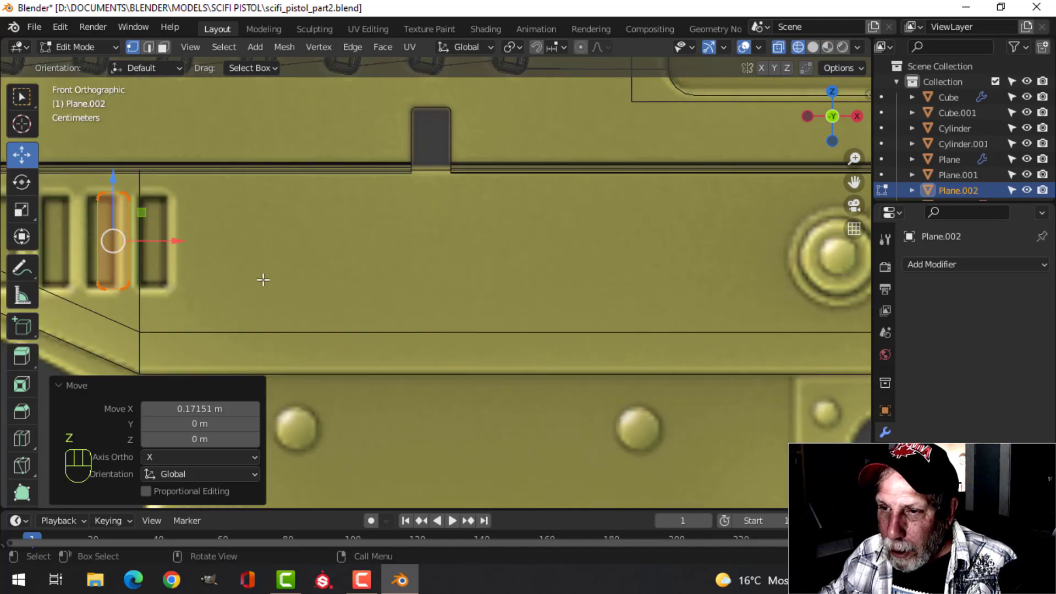
pyautogui.scroll(-3, 342, 278)
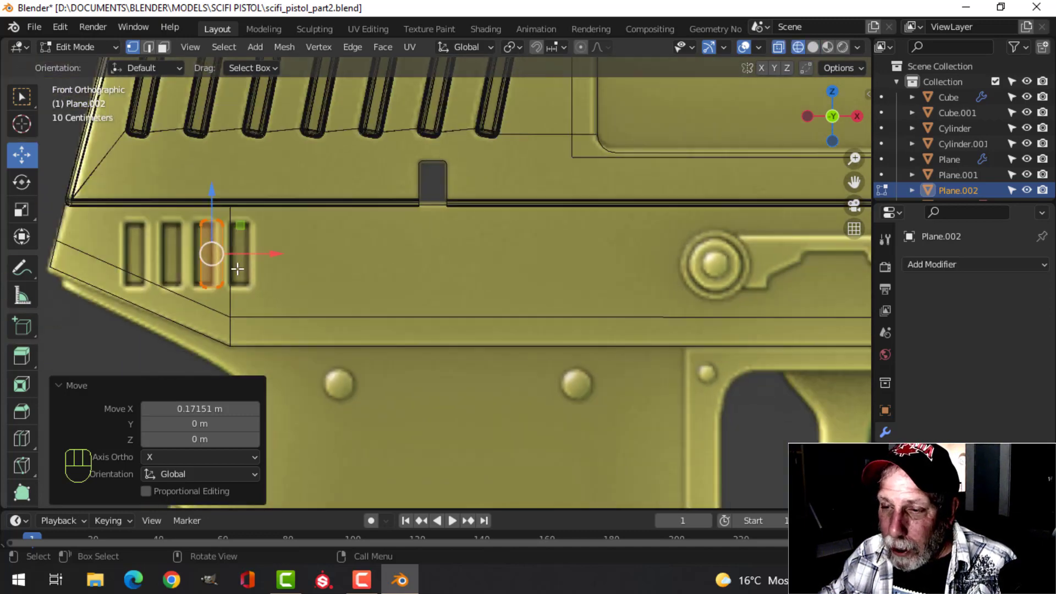
pyautogui.press('Tab')
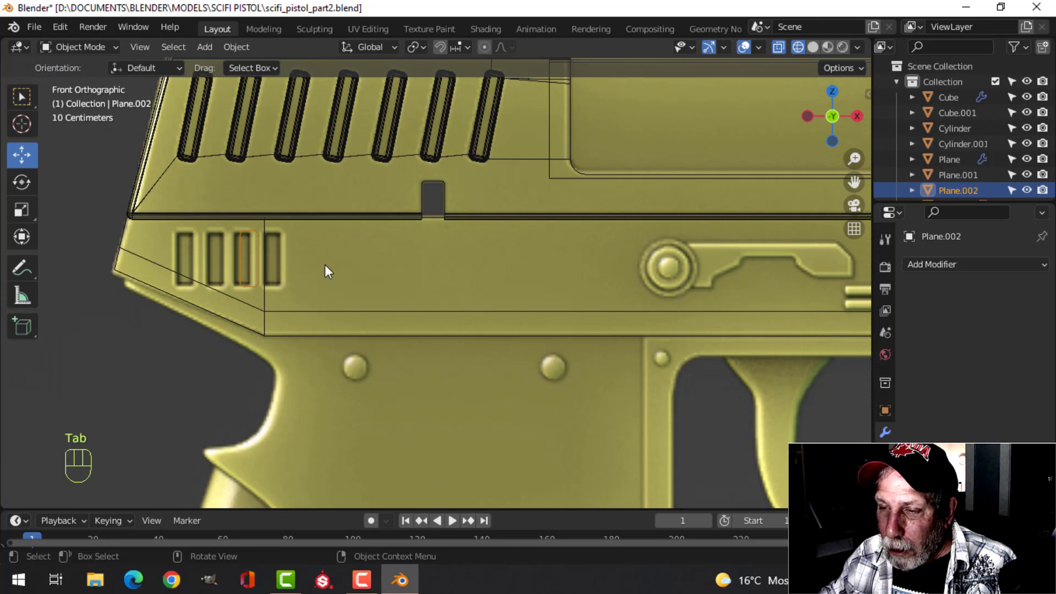
pyautogui.press('Tab')
pyautogui.press('a')
pyautogui.moveTo(307, 259)
pyautogui.mouseDown()
pyautogui.moveTo(288, 257)
pyautogui.moveTo(300, 254)
pyautogui.mouseUp()
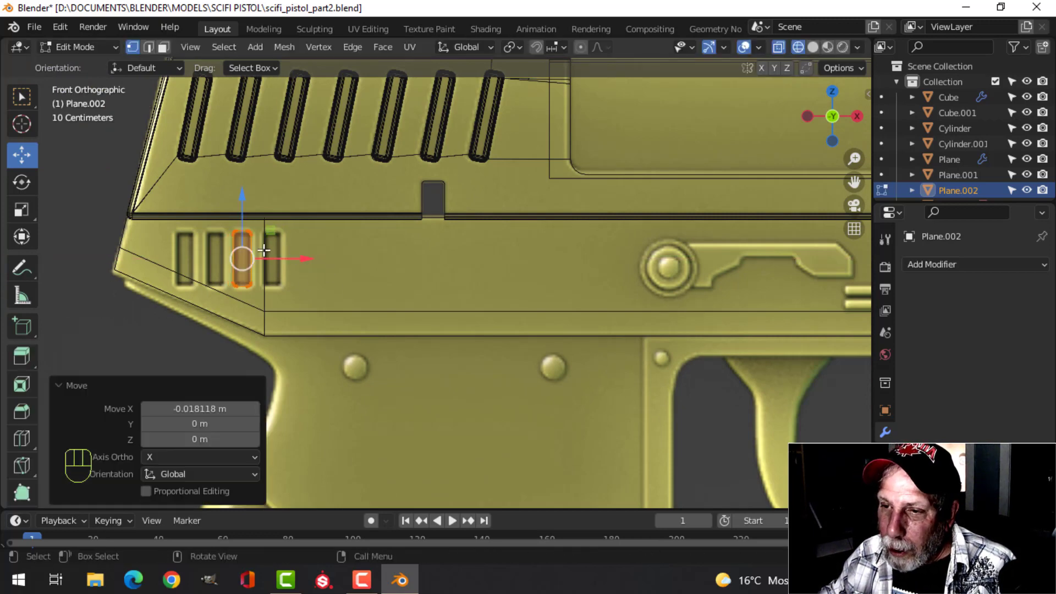
pyautogui.press('Tab')
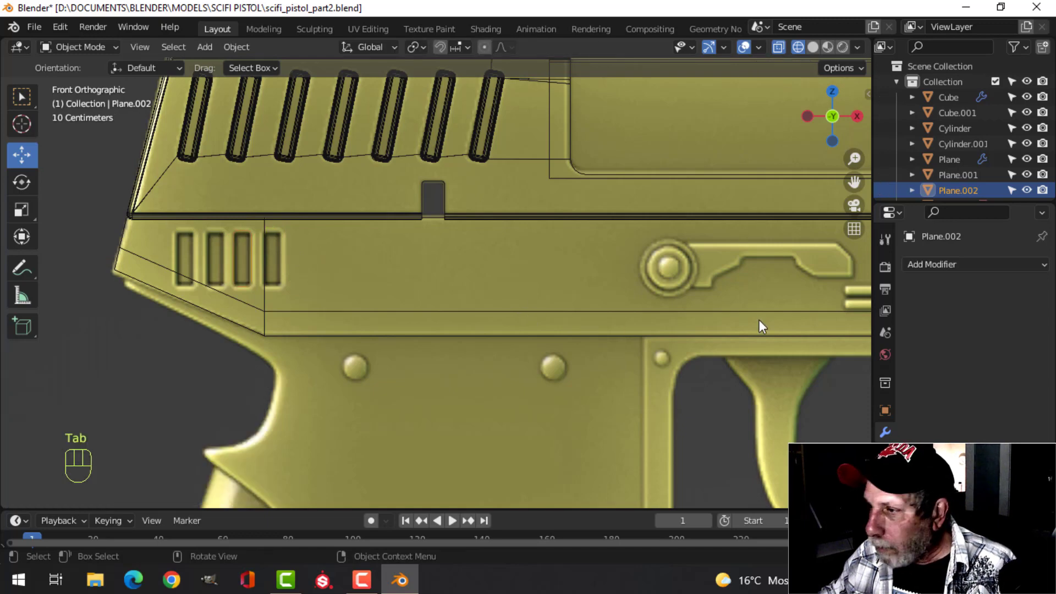
# Step: Add an Array modifier to the vent block with a count of 4 and a relative X offset of 2.210, and inspect it in solid shading
pyautogui.click(930, 265)
pyautogui.click(760, 309)
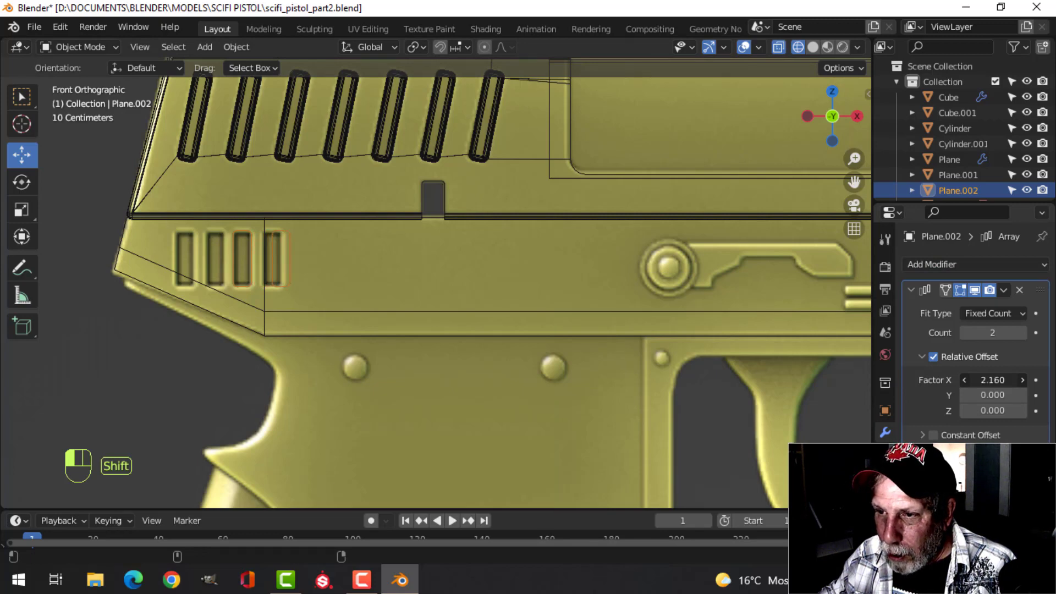
pyautogui.keyDown('shift'); pyautogui.moveTo(993, 380); pyautogui.dragTo(997, 380); pyautogui.keyUp('shift')
pyautogui.click(1023, 332)
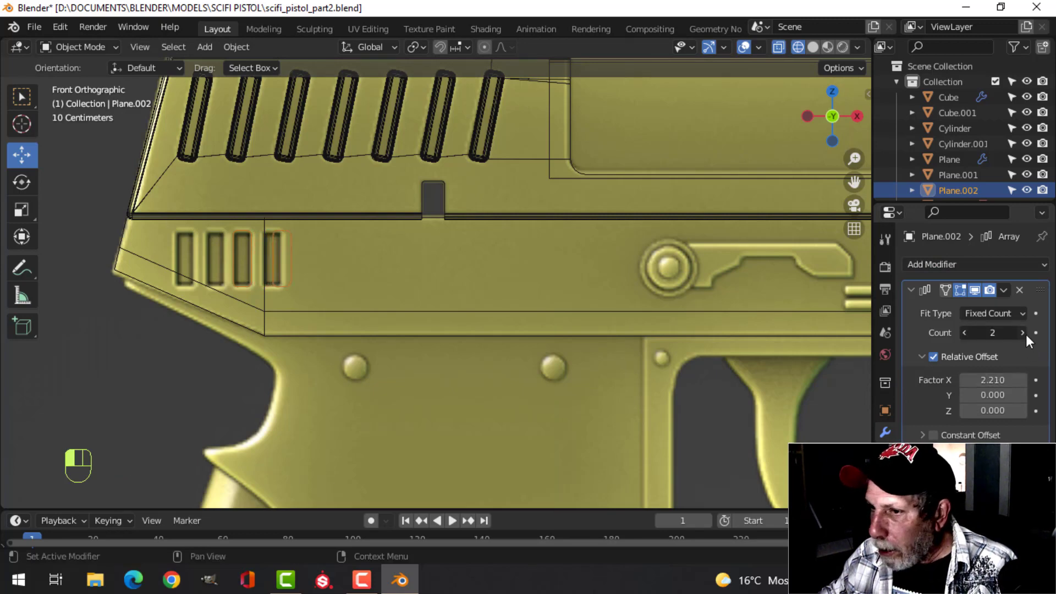
pyautogui.click(1023, 333)
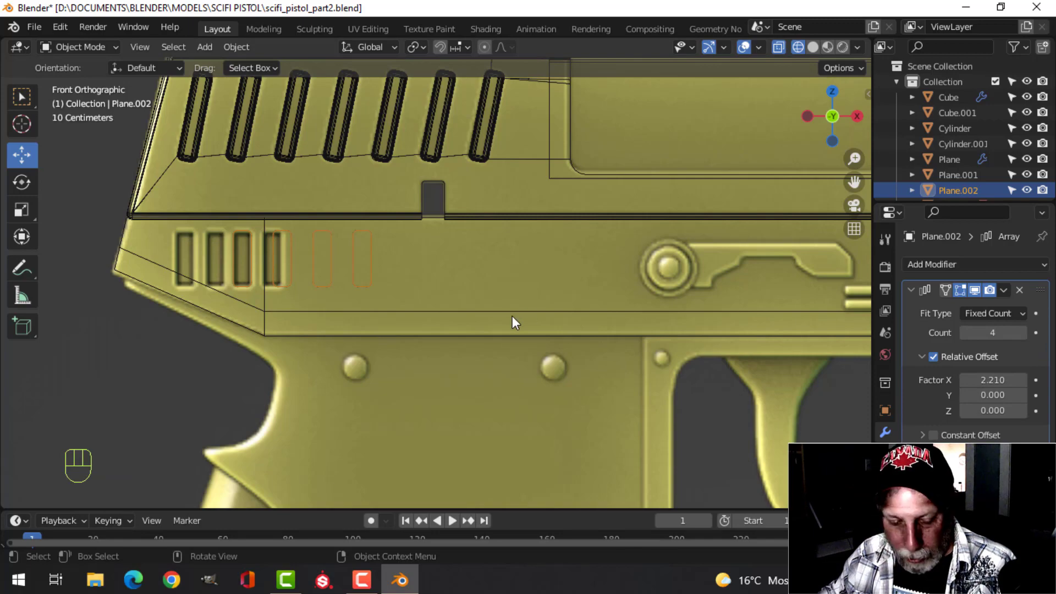
pyautogui.press('z')
pyautogui.click(532, 316)
pyautogui.scroll(-2, 414, 289)
pyautogui.scroll(-3, 431, 282)
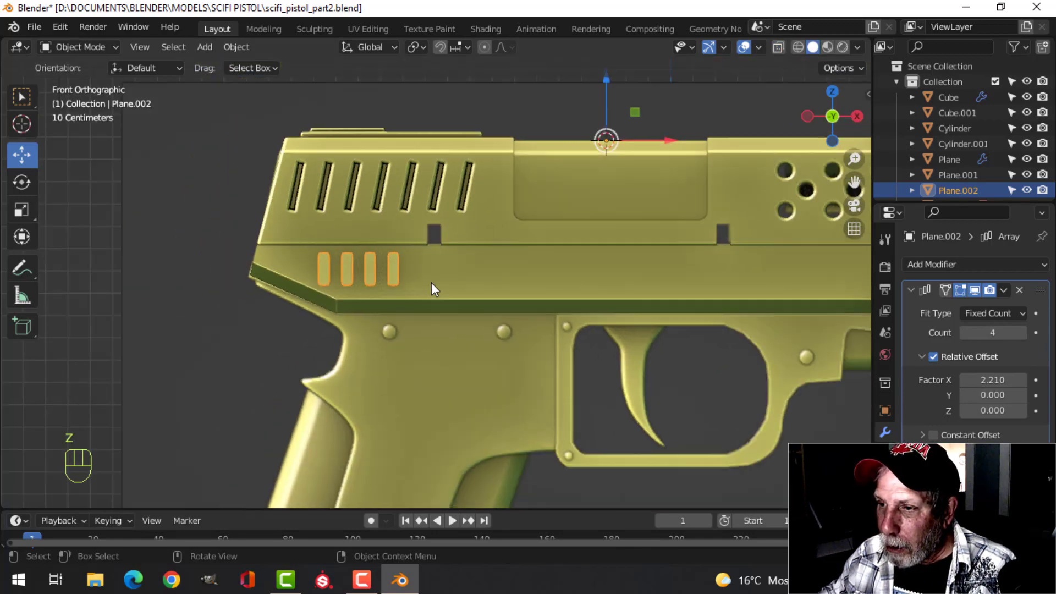
pyautogui.moveTo(497, 287)
pyautogui.mouseDown(button='middle')
pyautogui.moveTo(402, 328)
pyautogui.moveTo(590, 269)
pyautogui.moveTo(583, 304)
pyautogui.moveTo(570, 287)
pyautogui.moveTo(510, 293)
pyautogui.mouseUp(button='middle')
pyautogui.scroll(3, 424, 290)
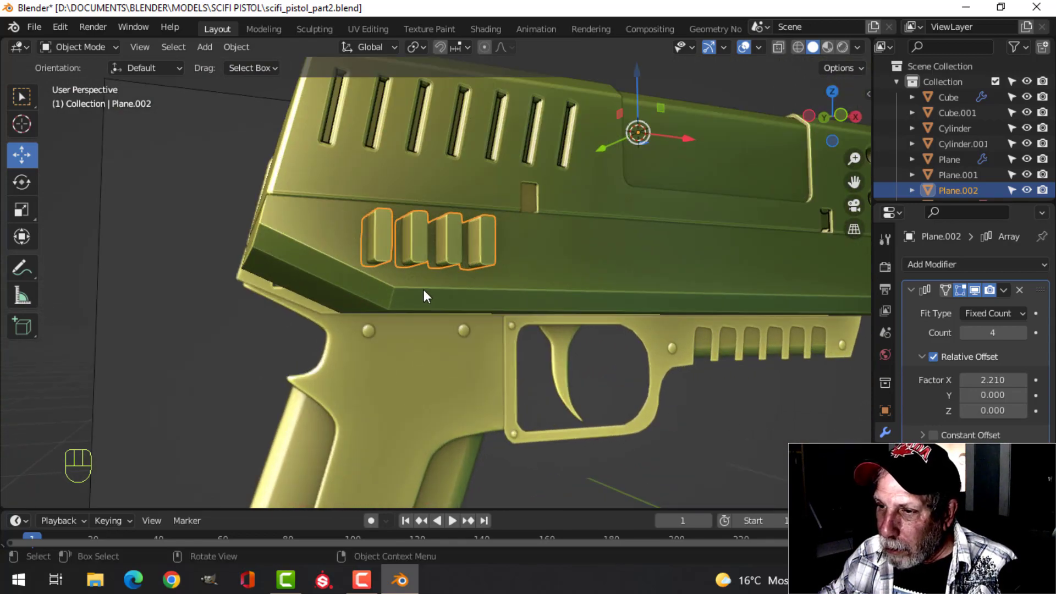
# Step: Turn on the viewport display of the lower frame's Bevel modifier and deselect everything
pyautogui.scroll(-3, 401, 282)
pyautogui.scroll(5, 351, 318)
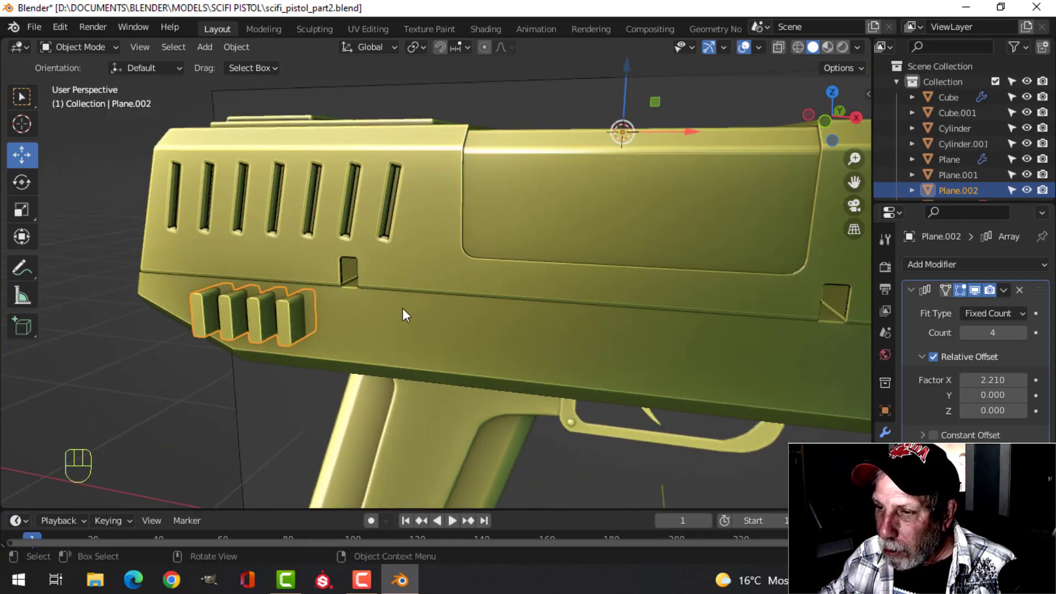
pyautogui.moveTo(403, 308); pyautogui.dragTo(407, 285, button='middle')
pyautogui.click(911, 290)
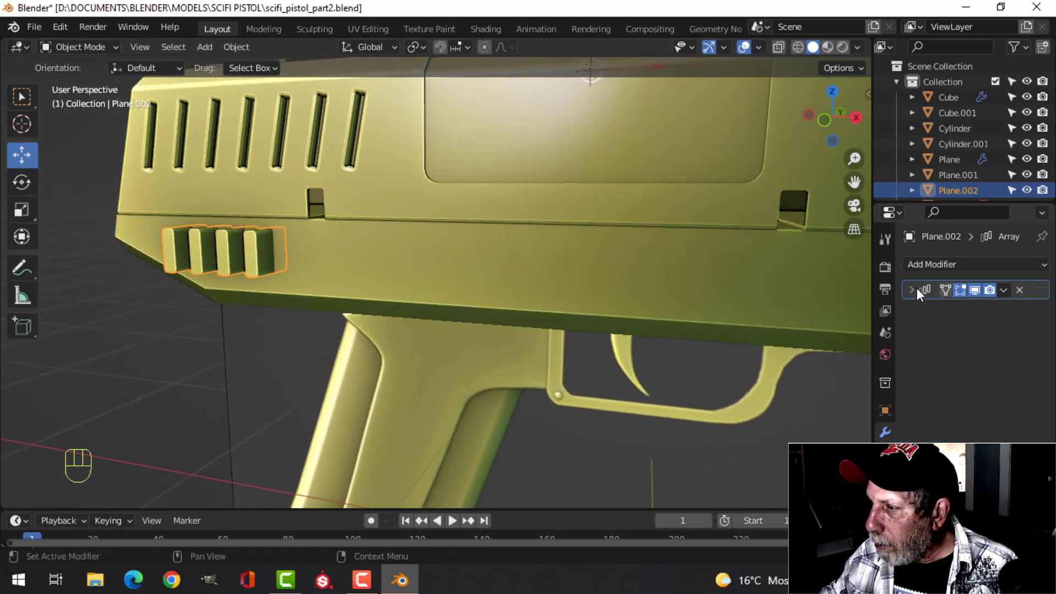
pyautogui.click(441, 301)
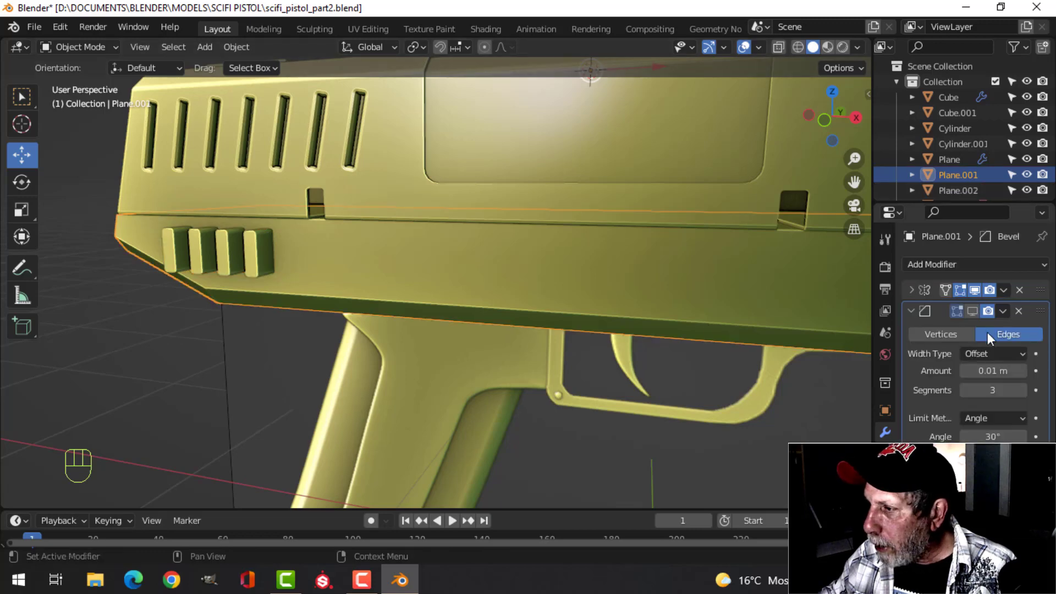
pyautogui.click(974, 311)
pyautogui.moveTo(403, 318); pyautogui.dragTo(430, 309, button='middle')
pyautogui.hotkey('alt', 'a')
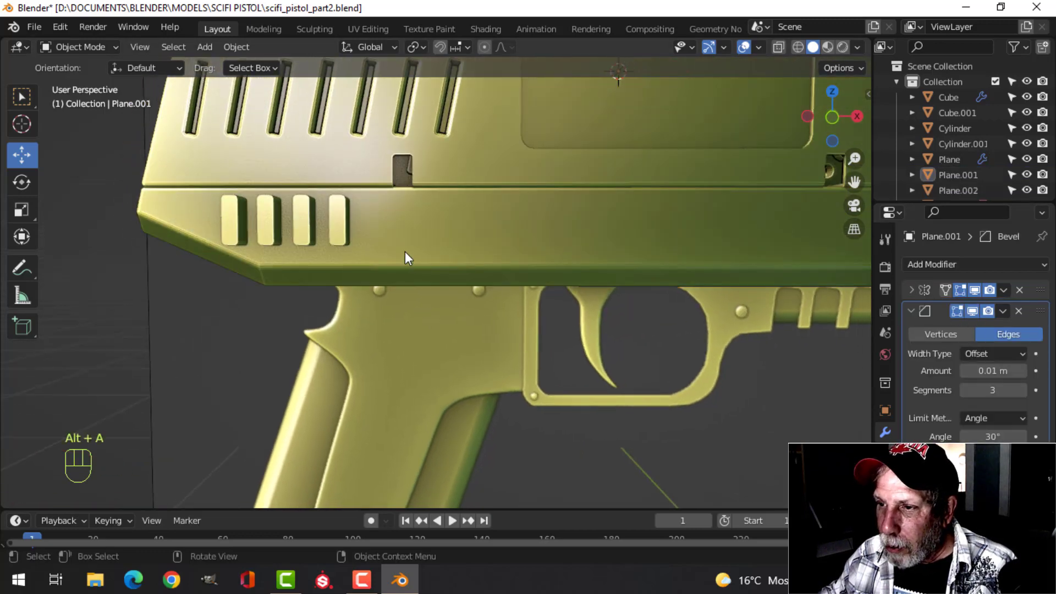
# Step: Add a Boolean Difference modifier first in the lower frame's stack, using the vent block array as object and the Fast solver
pyautogui.moveTo(405, 252); pyautogui.dragTo(375, 288, button='middle')
pyautogui.click(375, 289)
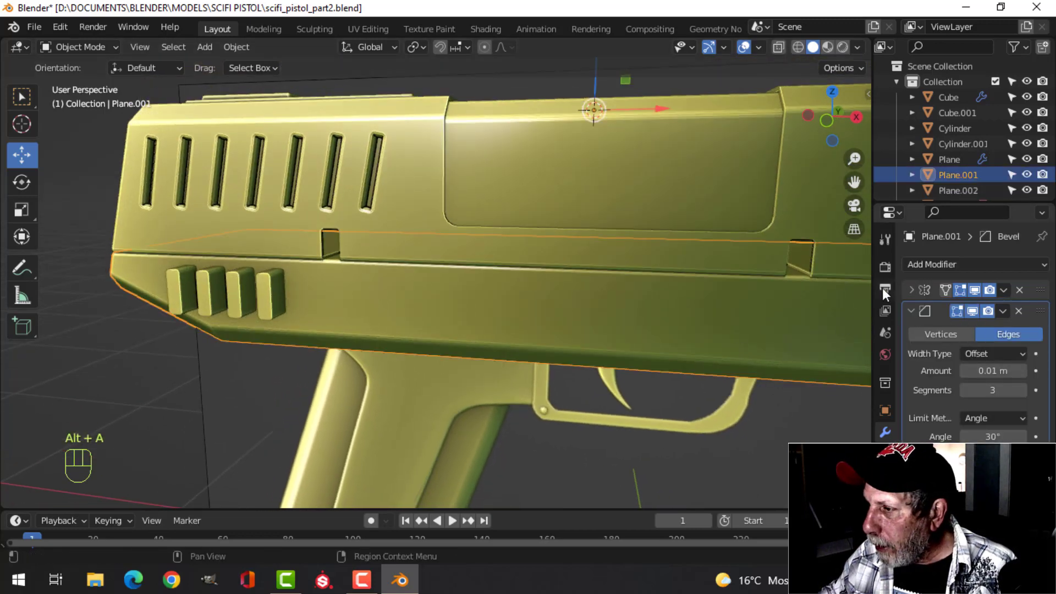
pyautogui.click(912, 311)
pyautogui.click(927, 264)
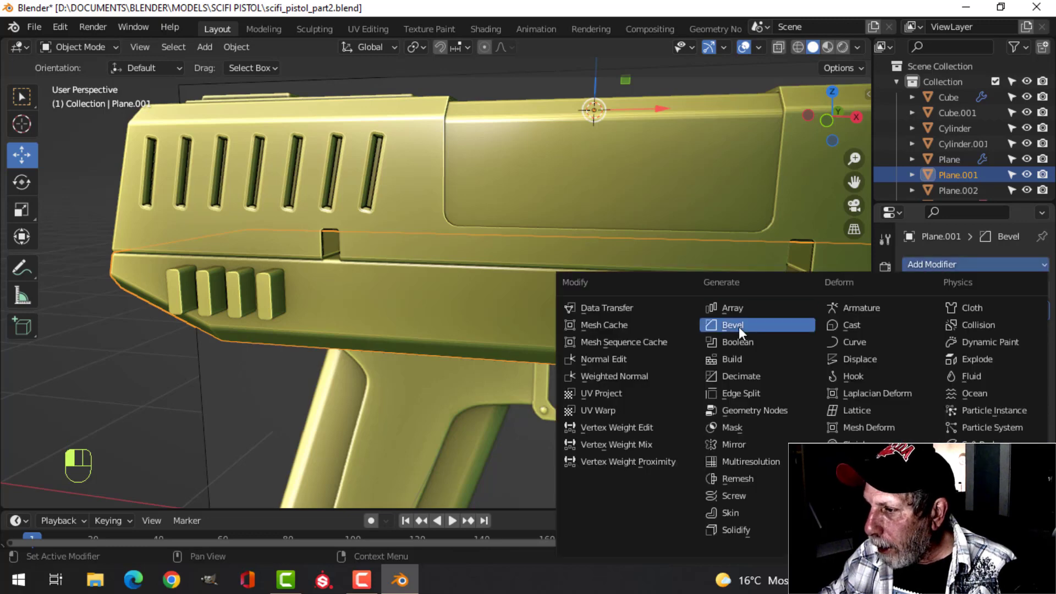
pyautogui.click(737, 341)
pyautogui.scroll(-2, 1015, 330)
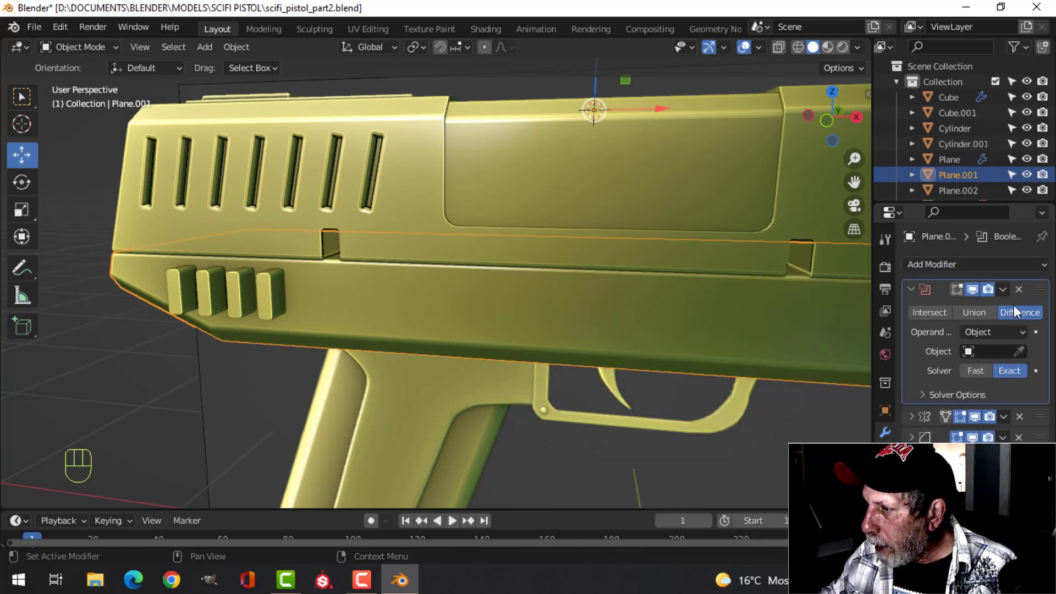
pyautogui.click(1020, 351)
pyautogui.click(271, 280)
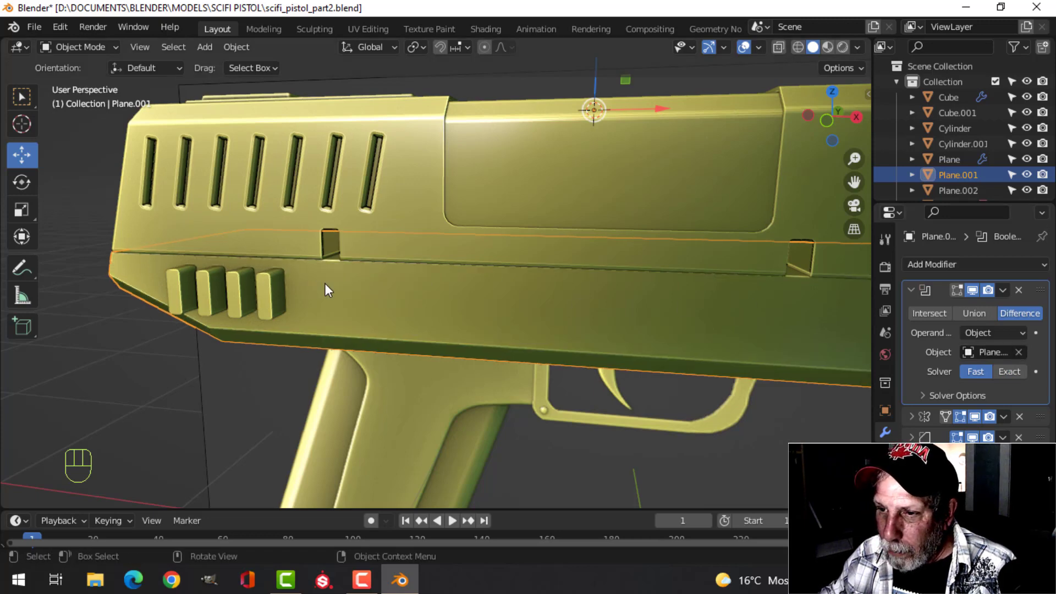
pyautogui.moveTo(325, 283); pyautogui.dragTo(361, 303, button='middle')
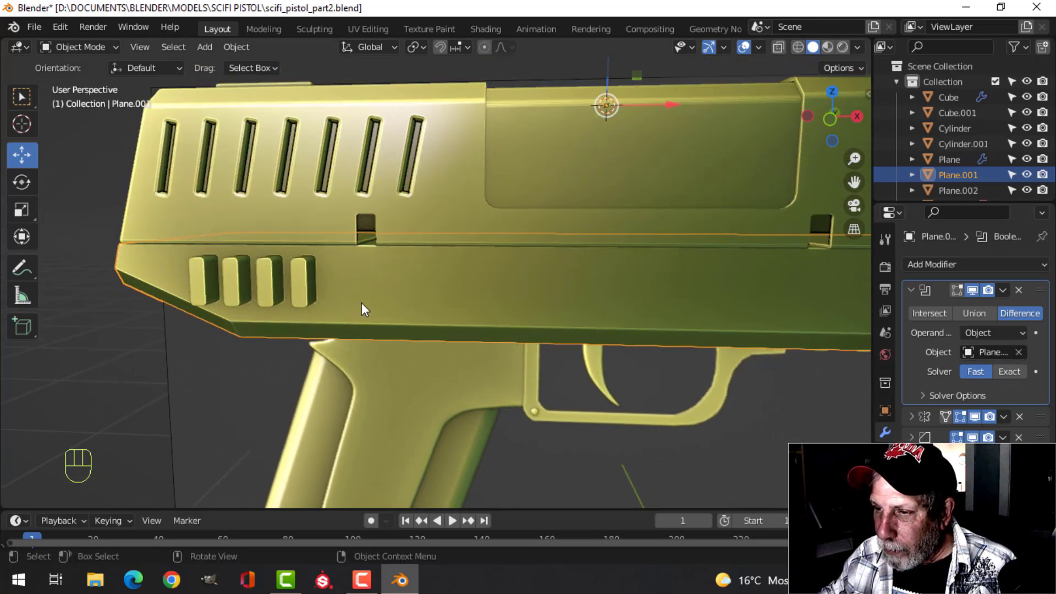
# Step: Apply the lower frame's Boolean modifier and delete the vent block array to expose the four cut slots
pyautogui.click(1002, 289)
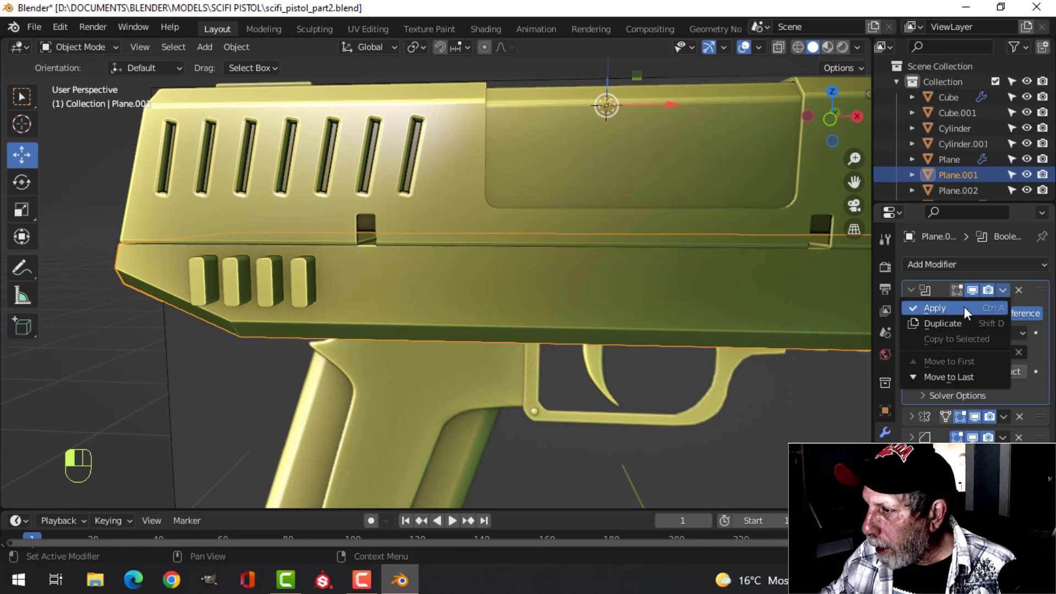
pyautogui.click(964, 306)
pyautogui.press('x')
pyautogui.click(308, 275)
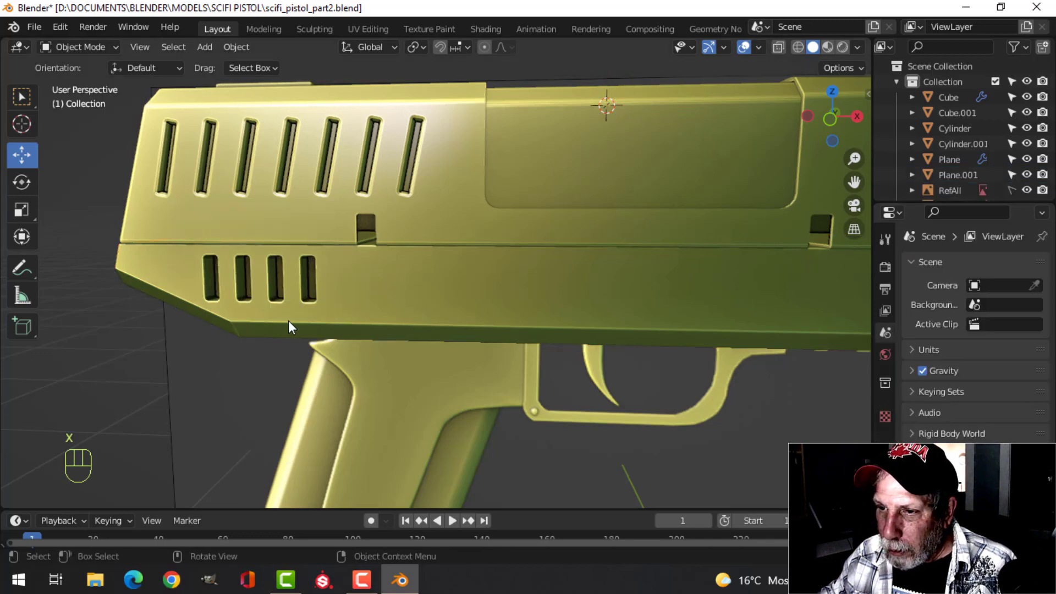
pyautogui.moveTo(288, 321); pyautogui.dragTo(341, 295, button='middle')
pyautogui.scroll(3, 267, 302)
pyautogui.scroll(2, 342, 294)
pyautogui.moveTo(286, 277); pyautogui.dragTo(308, 282, button='middle')
# Step: In Edit Mode, move the inner back faces of the lower frame's four vent slots outward along Y to make the recesses shallow
pyautogui.click(330, 282)
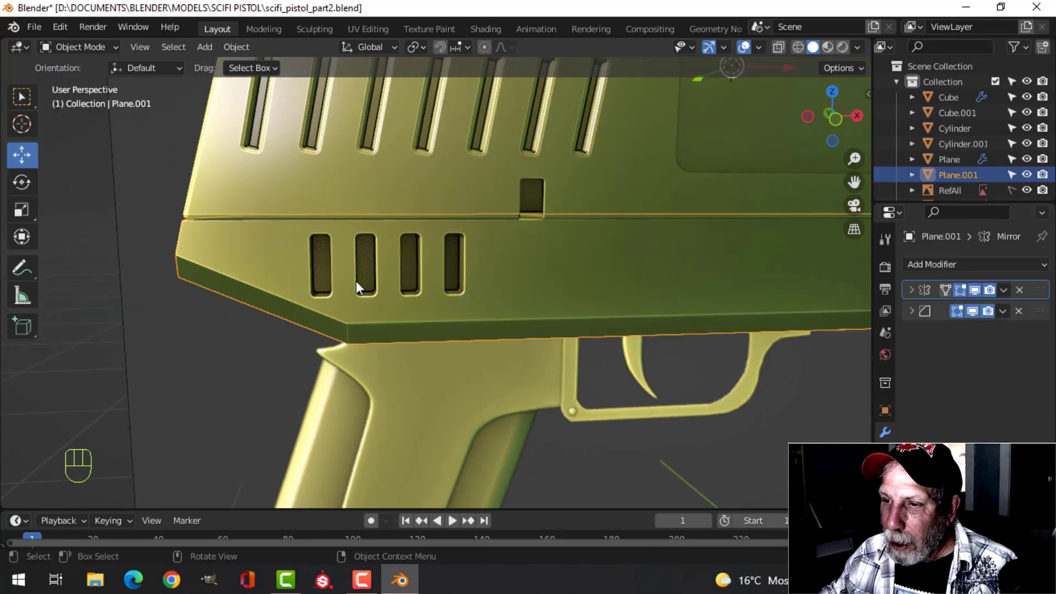
pyautogui.press('Tab')
pyautogui.scroll(3, 346, 283)
pyautogui.hotkey('alt', 'a')
pyautogui.press('3')
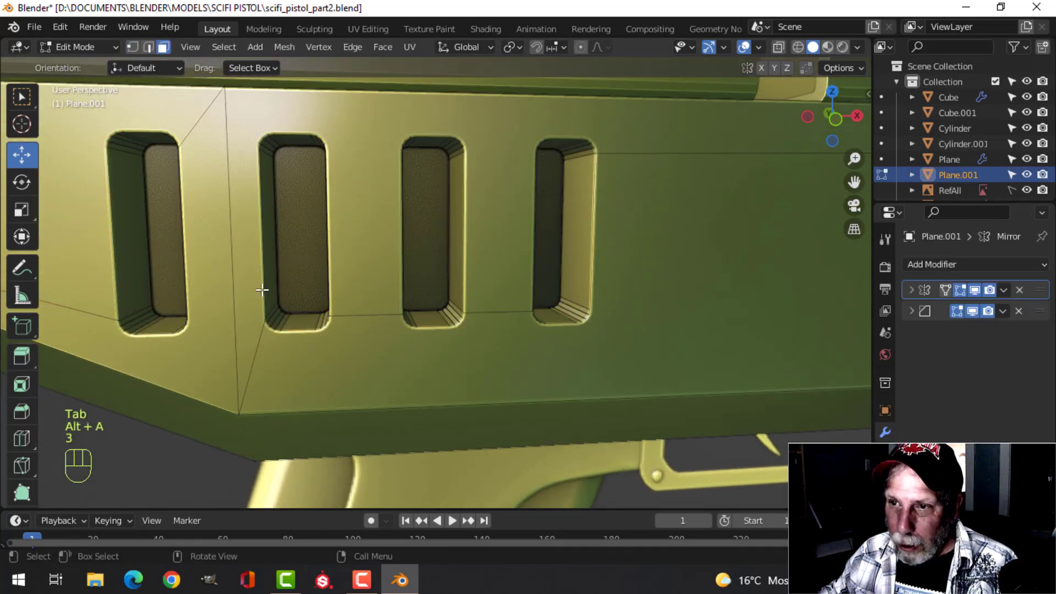
pyautogui.click(165, 230)
pyautogui.keyDown('shift'); pyautogui.click(288, 203); pyautogui.keyUp('shift')
pyautogui.keyDown('shift'); pyautogui.click(418, 207); pyautogui.keyUp('shift')
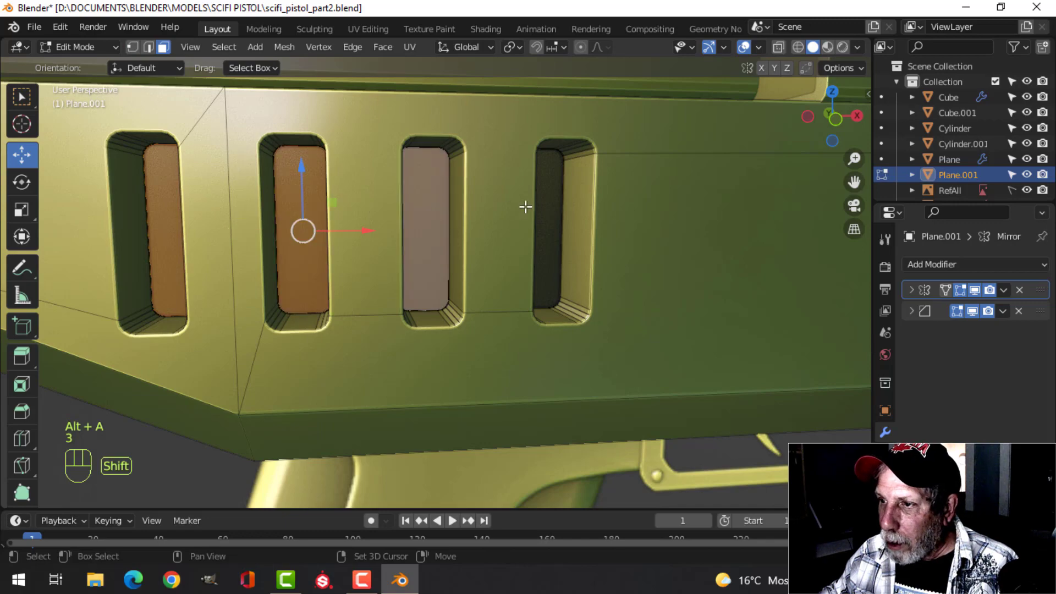
pyautogui.keyDown('shift'); pyautogui.click(555, 199); pyautogui.keyUp('shift')
pyautogui.scroll(-4, 342, 221)
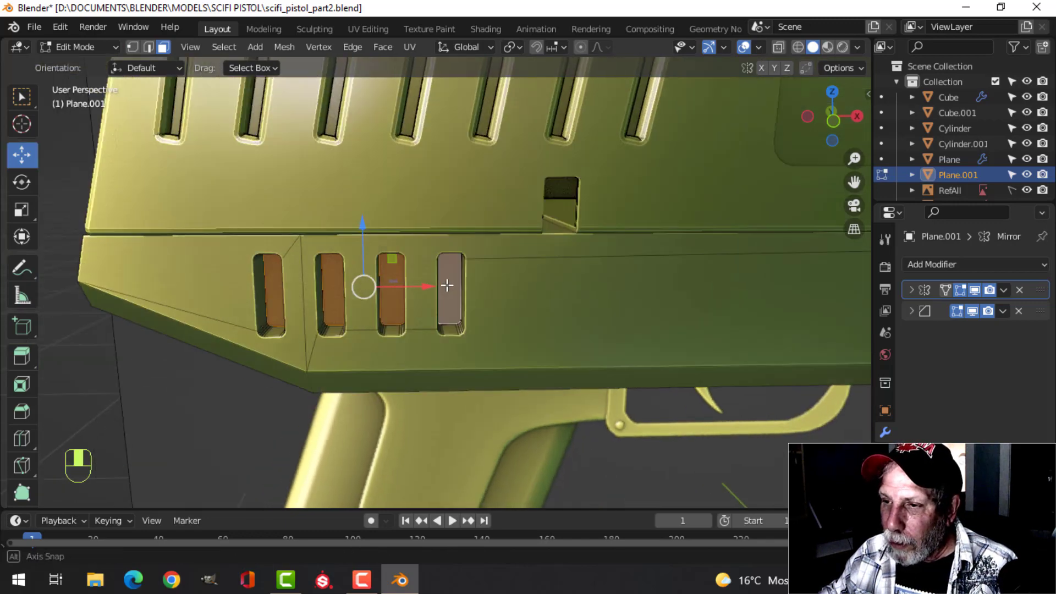
pyautogui.keyDown('shift'); pyautogui.moveTo(448, 283); pyautogui.dragTo(344, 265, button='middle'); pyautogui.keyUp('shift')
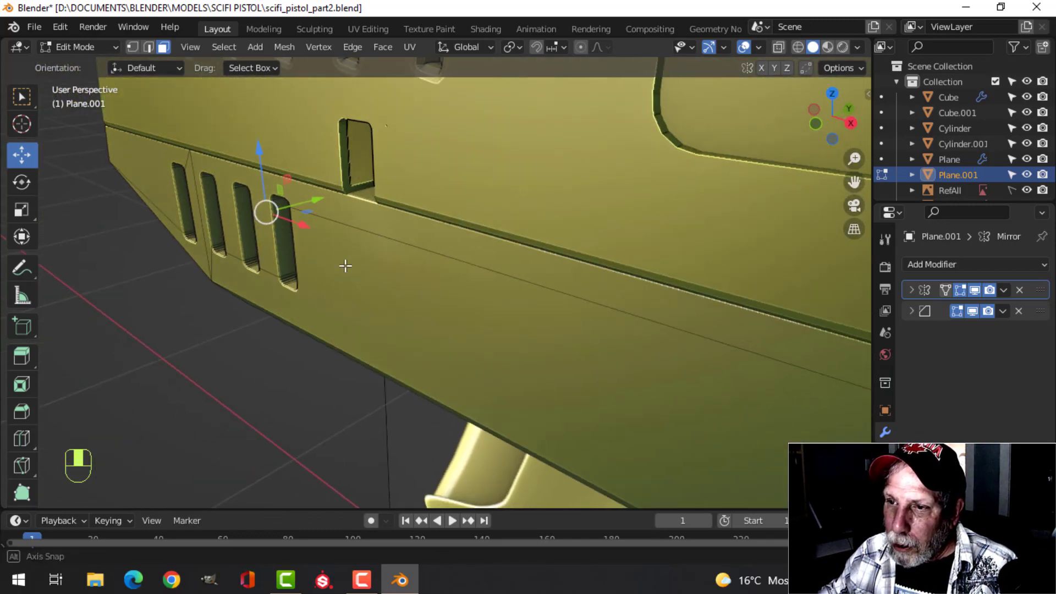
pyautogui.moveTo(311, 199); pyautogui.dragTo(283, 212)
pyautogui.press('Tab')
# Step: Examine the four shallow vent recesses on the lower frame from several angles and distances
pyautogui.moveTo(325, 267); pyautogui.dragTo(362, 285, button='middle')
pyautogui.hotkey('alt', 'a')
pyautogui.scroll(-2, 416, 265)
pyautogui.scroll(2, 456, 255)
pyautogui.scroll(-3, 459, 255)
pyautogui.scroll(2, 374, 275)
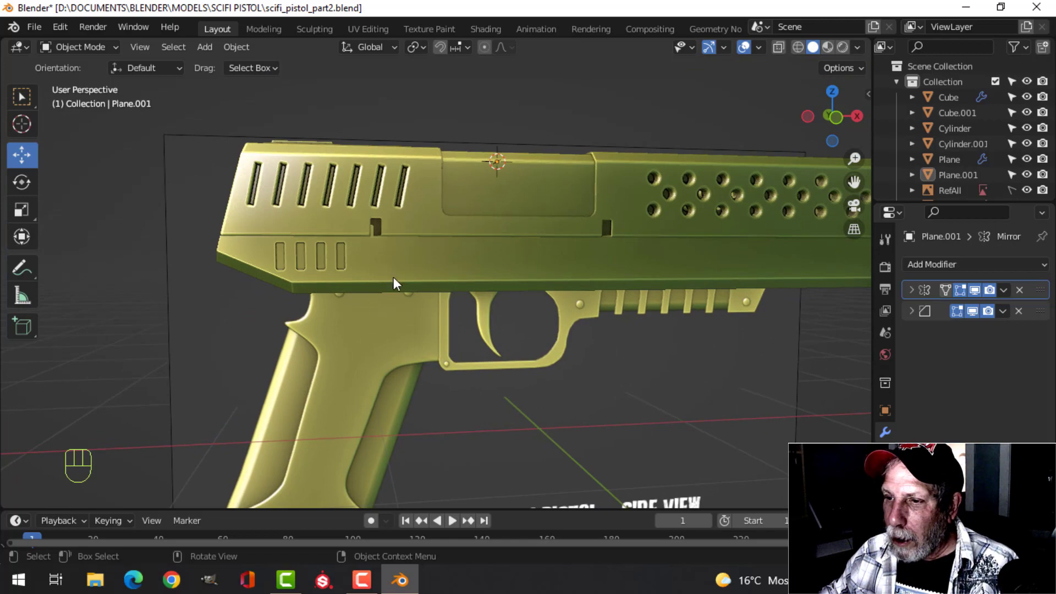
pyautogui.moveTo(527, 284); pyautogui.dragTo(476, 290, button='middle')
pyautogui.scroll(-3, 520, 275)
pyautogui.scroll(5, 382, 286)
pyautogui.moveTo(356, 295)
pyautogui.keyDown('shift'); pyautogui.mouseDown(button='middle')
pyautogui.moveTo(491, 295)
pyautogui.moveTo(499, 315)
pyautogui.moveTo(427, 313)
pyautogui.moveTo(412, 295)
pyautogui.moveTo(340, 287)
pyautogui.mouseUp(button='middle'); pyautogui.keyUp('shift')
pyautogui.scroll(-4, 496, 300)
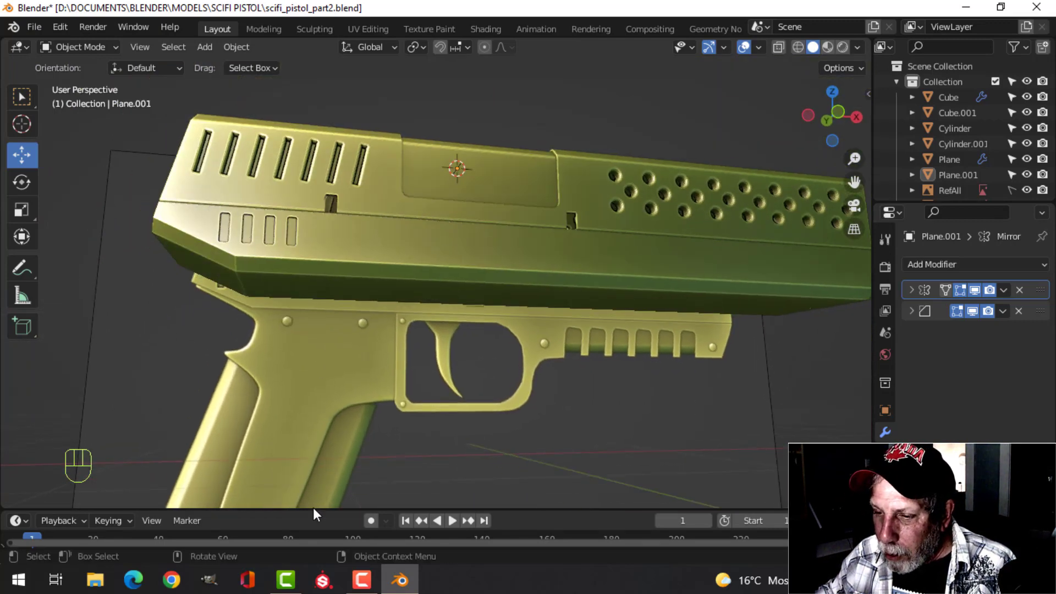
pyautogui.scroll(3, 368, 273)
pyautogui.scroll(-3, 372, 272)
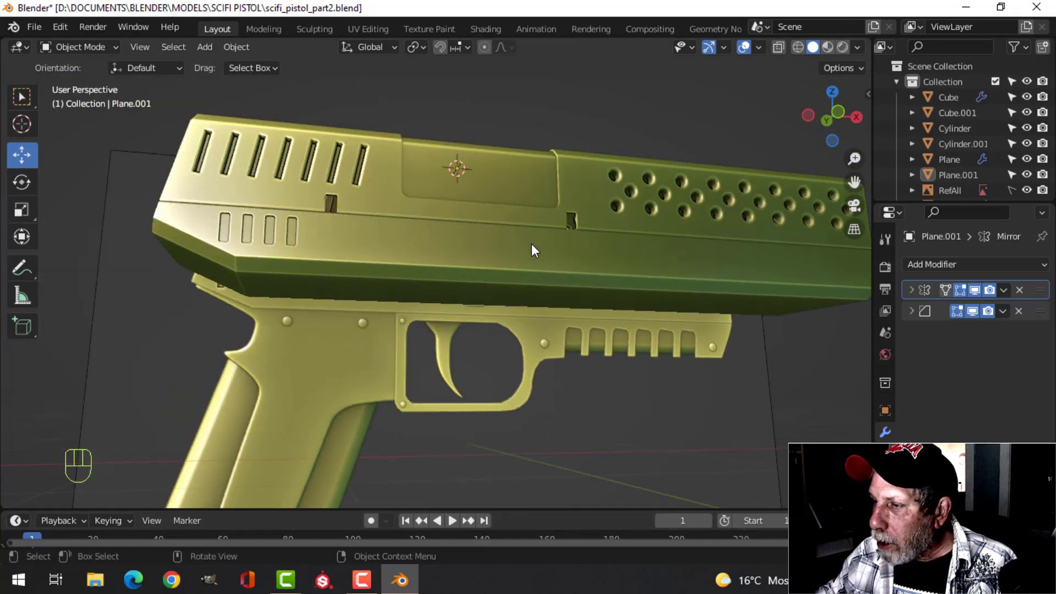
pyautogui.moveTo(531, 243); pyautogui.dragTo(486, 262, button='middle')
pyautogui.scroll(-3, 487, 261)
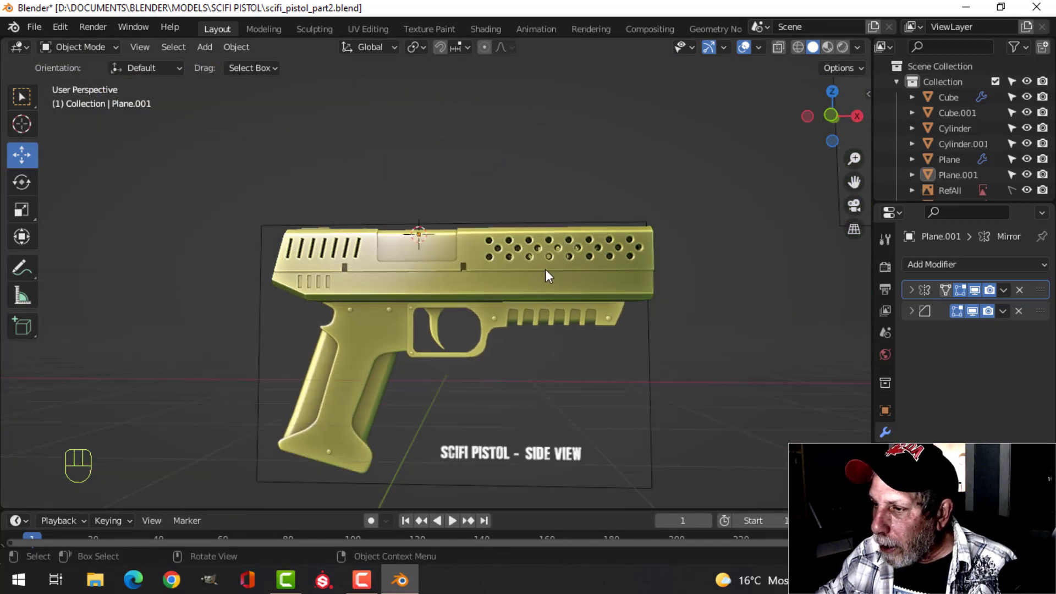
# Step: Examine the side view on the reference sheet and compare its vents and frame details with the modelled pistol
pyautogui.scroll(-4, 548, 270)
pyautogui.keyDown('shift'); pyautogui.moveTo(561, 268); pyautogui.dragTo(457, 309, button='middle'); pyautogui.keyUp('shift')
pyautogui.scroll(5, 516, 292)
pyautogui.scroll(3, 516, 292)
pyautogui.keyDown('shift'); pyautogui.moveTo(516, 292); pyautogui.dragTo(385, 265, button='middle'); pyautogui.keyUp('shift')
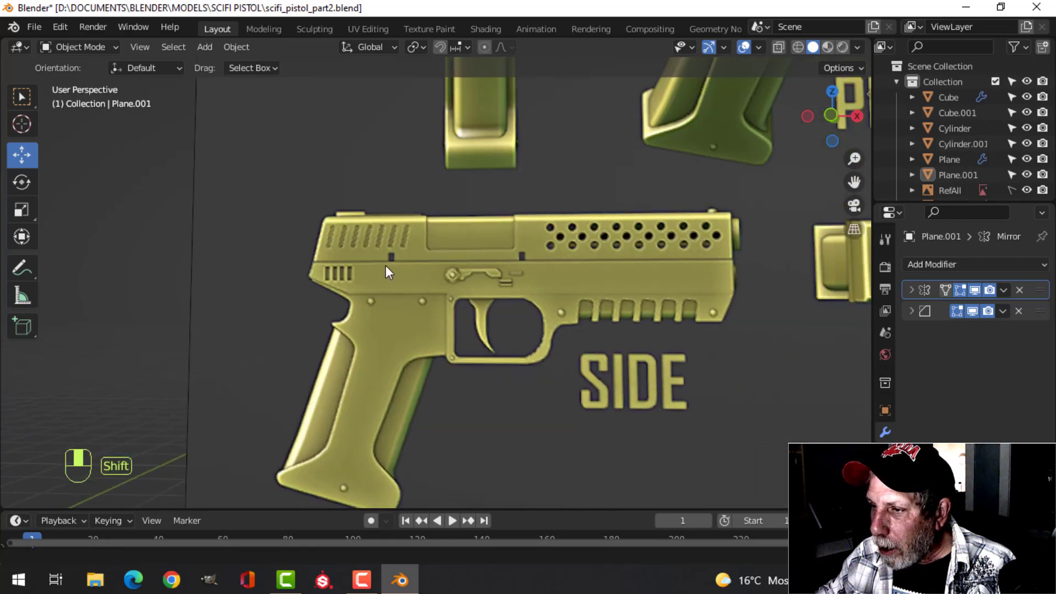
pyautogui.scroll(3, 390, 272)
pyautogui.scroll(-1, 368, 267)
pyautogui.scroll(-2, 462, 286)
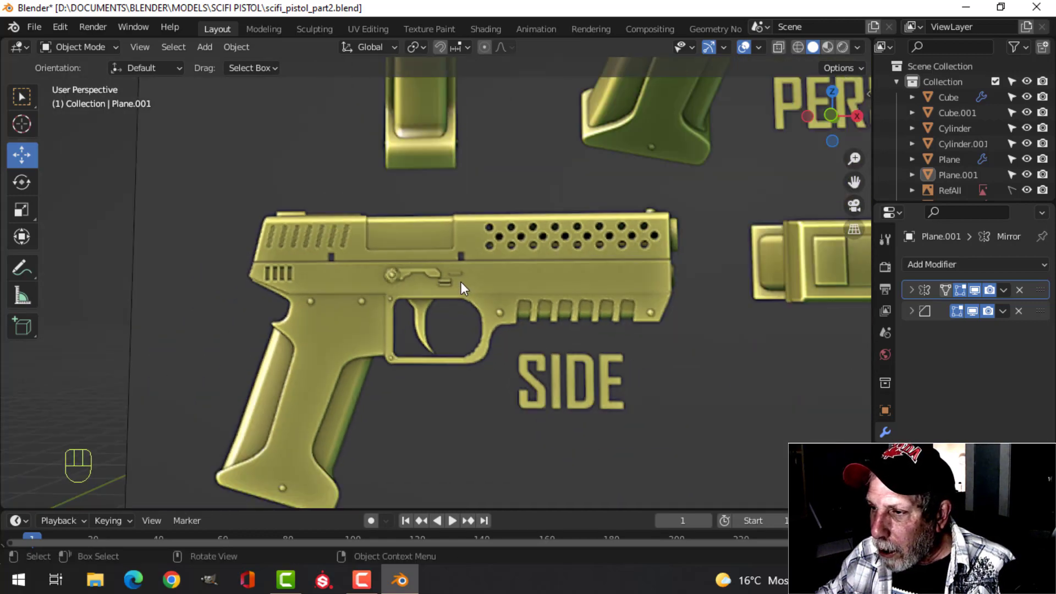
pyautogui.scroll(-3, 421, 295)
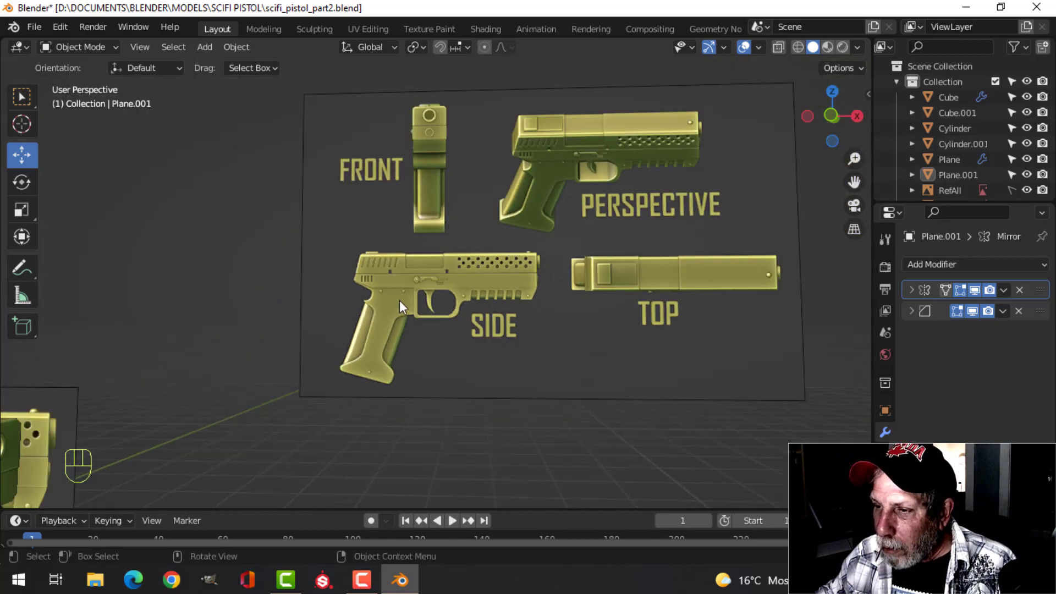
pyautogui.scroll(3, 400, 300)
pyautogui.scroll(-3, 417, 279)
pyautogui.keyDown('shift'); pyautogui.moveTo(378, 301); pyautogui.dragTo(549, 288, button='middle'); pyautogui.keyUp('shift')
pyautogui.scroll(2, 425, 309)
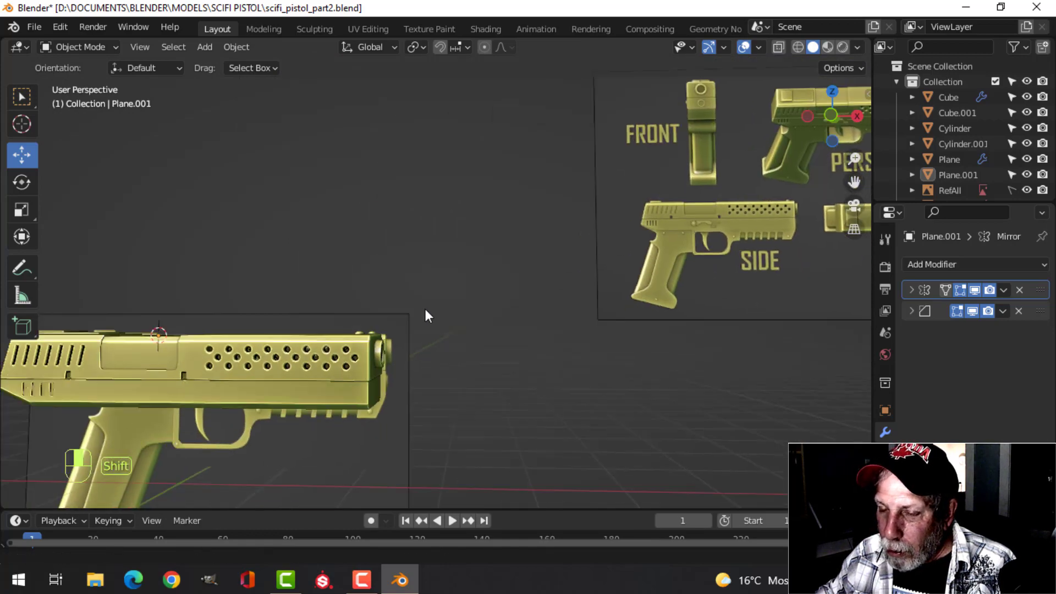
pyautogui.scroll(3, 405, 306)
pyautogui.scroll(2, 377, 307)
pyautogui.keyDown('shift'); pyautogui.moveTo(378, 306); pyautogui.dragTo(388, 312, button='middle'); pyautogui.keyUp('shift')
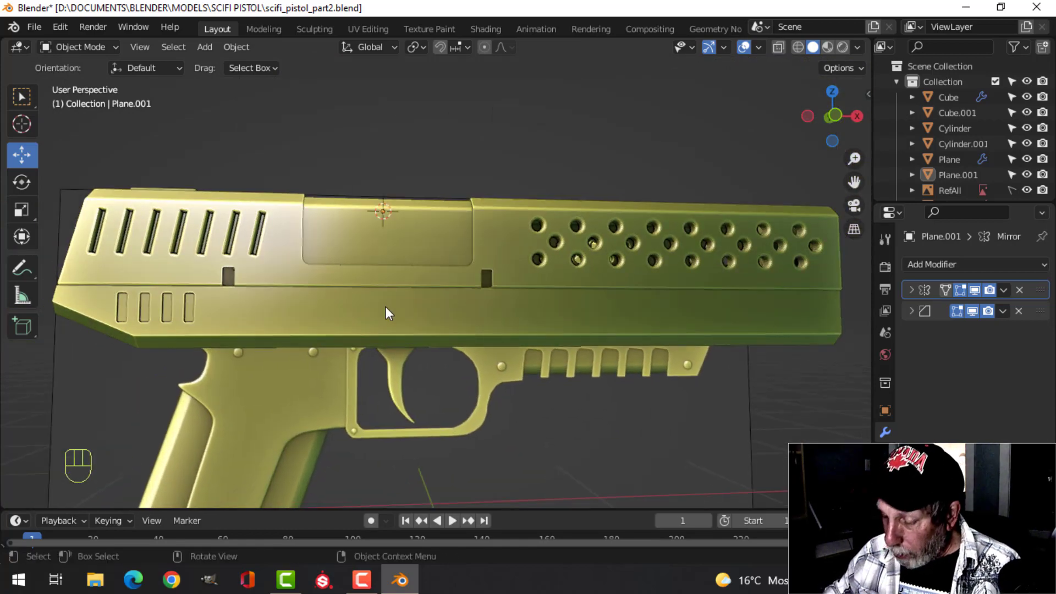
# Step: Put the lower frame into Edit Mode in front view and clear the selection of its four vent faces
pyautogui.press('KP_1')
pyautogui.scroll(4, 488, 283)
pyautogui.scroll(3, 297, 322)
pyautogui.keyDown('shift'); pyautogui.moveTo(297, 321); pyautogui.dragTo(495, 280, button='middle'); pyautogui.keyUp('shift')
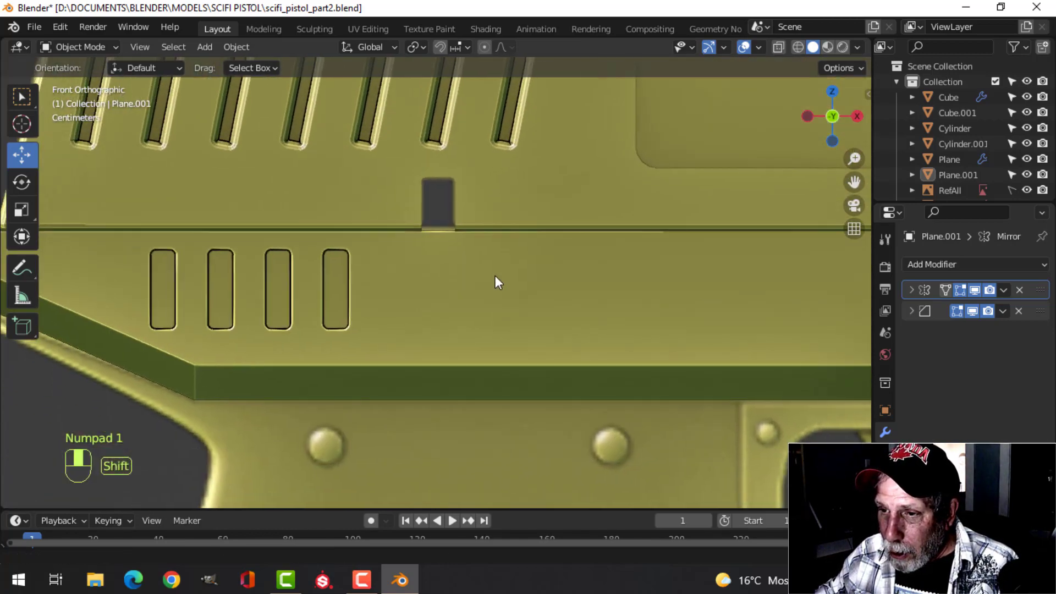
pyautogui.scroll(2, 365, 273)
pyautogui.click(369, 296)
pyautogui.press('Tab')
pyautogui.scroll(-2, 354, 311)
pyautogui.scroll(1, 354, 312)
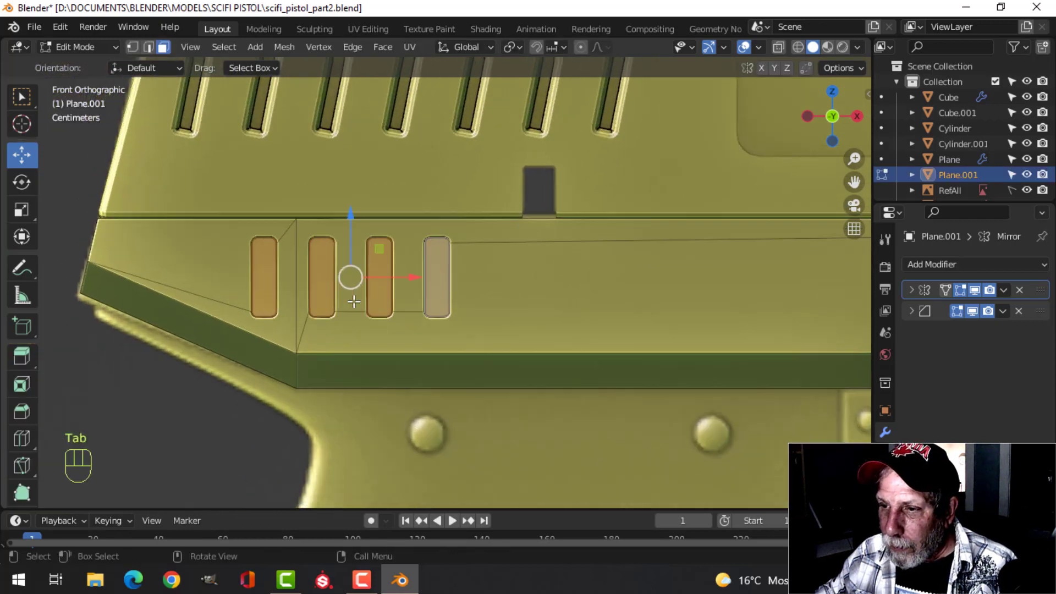
pyautogui.hotkey('alt', 'a')
pyautogui.scroll(2, 234, 295)
pyautogui.keyDown('shift'); pyautogui.moveTo(234, 295); pyautogui.dragTo(377, 279, button='middle'); pyautogui.keyUp('shift')
pyautogui.scroll(2, 378, 278)
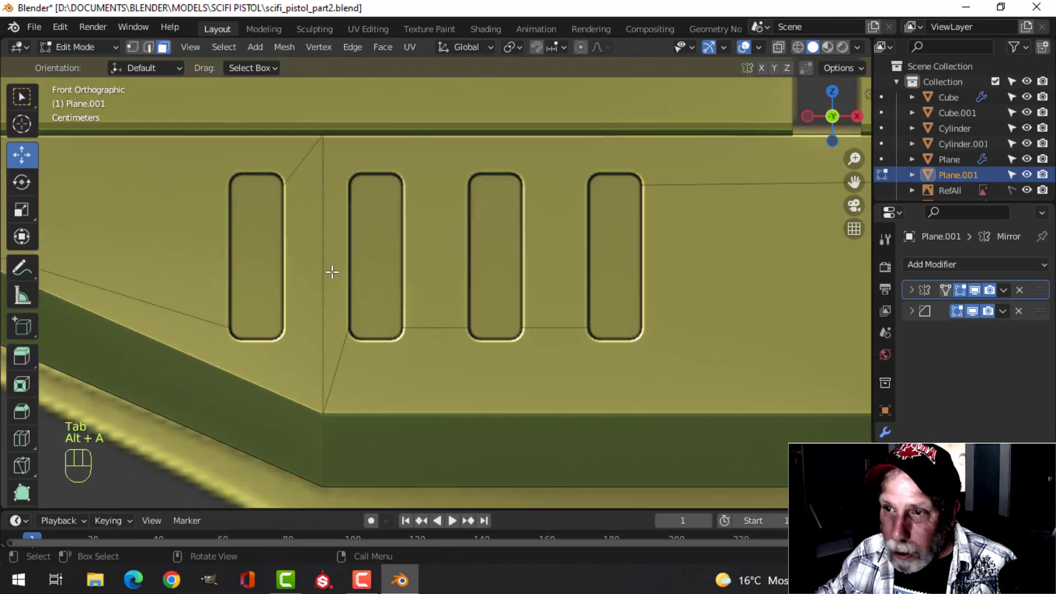
# Step: Bevel the outer rim edge loops of the lower frame's four vent recesses about 0.0033 m wide with 4 segments, then leave Edit Mode
pyautogui.press('2')
pyautogui.click(254, 173)
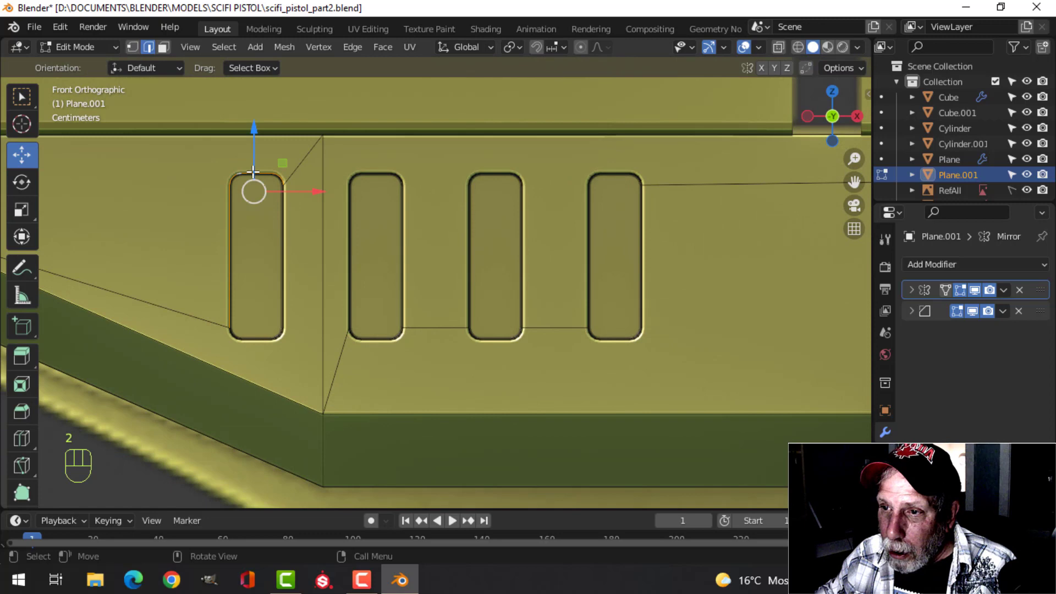
pyautogui.keyDown('alt'); pyautogui.click(293, 230); pyautogui.keyUp('alt')
pyautogui.keyDown('alt'); pyautogui.keyDown('shift'); pyautogui.click(378, 175); pyautogui.keyUp('shift'); pyautogui.keyUp('alt')
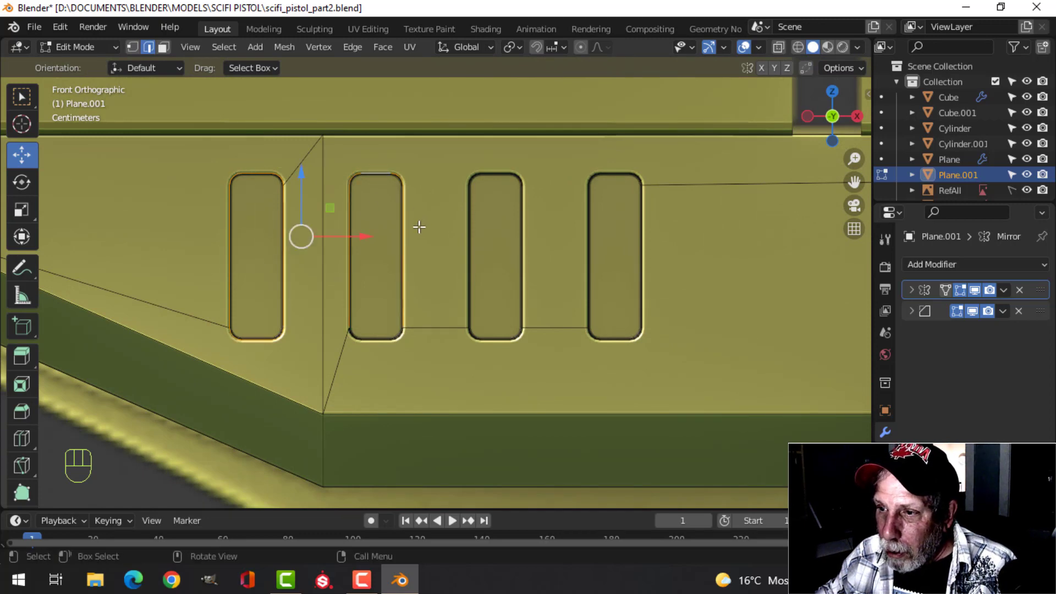
pyautogui.keyDown('alt'); pyautogui.keyDown('shift'); pyautogui.click(511, 173); pyautogui.keyUp('shift'); pyautogui.keyUp('alt')
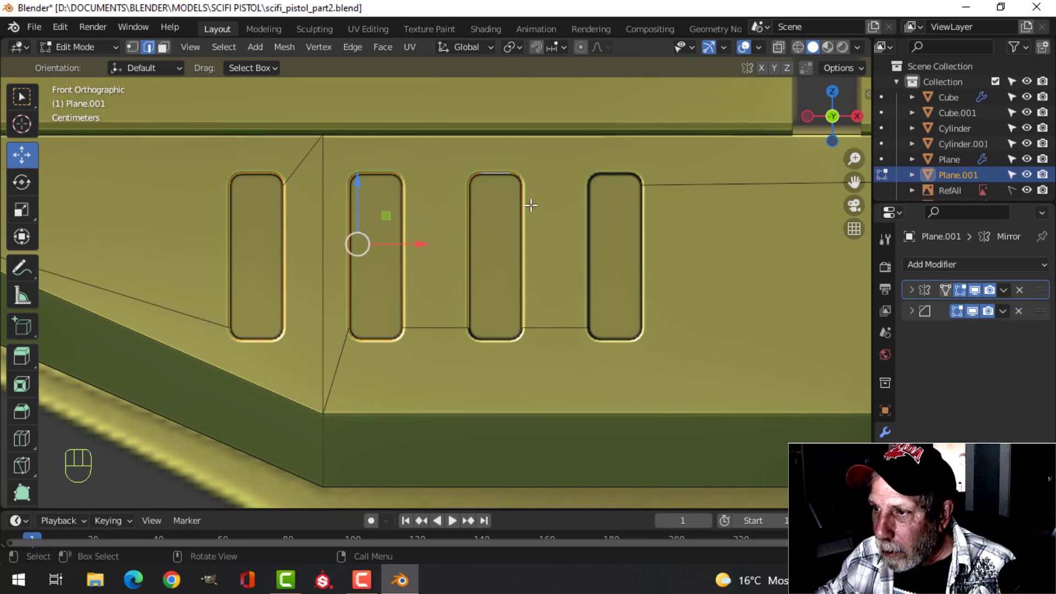
pyautogui.keyDown('alt'); pyautogui.keyDown('shift'); pyautogui.click(511, 334); pyautogui.keyUp('shift'); pyautogui.keyUp('alt')
pyautogui.keyDown('alt'); pyautogui.keyDown('shift'); pyautogui.click(619, 180); pyautogui.keyUp('shift'); pyautogui.keyUp('alt')
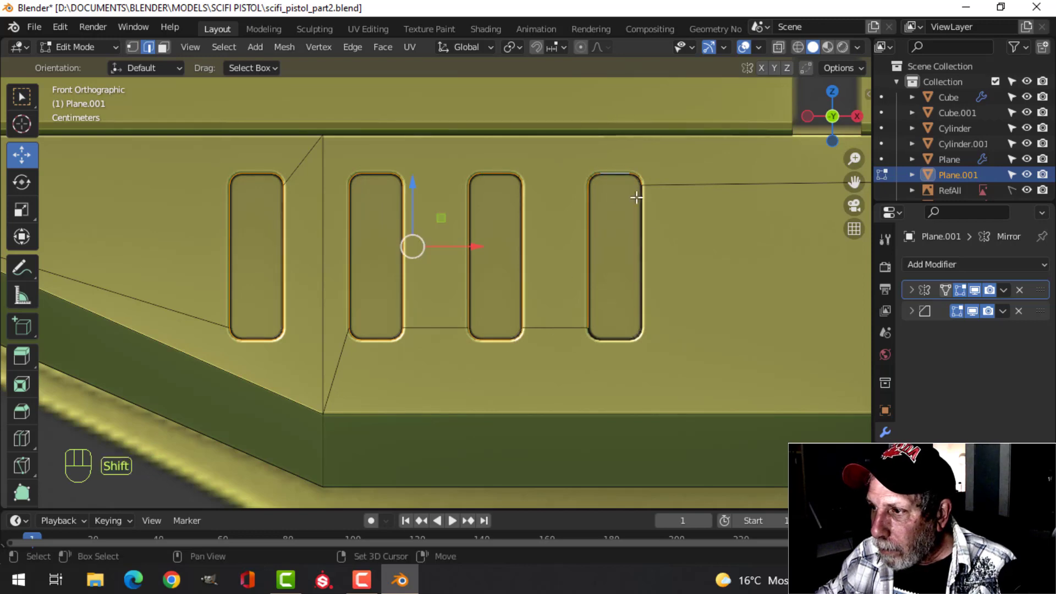
pyautogui.scroll(-3, 675, 257)
pyautogui.moveTo(674, 257); pyautogui.dragTo(456, 284, button='middle')
pyautogui.press('KP_Decimal')
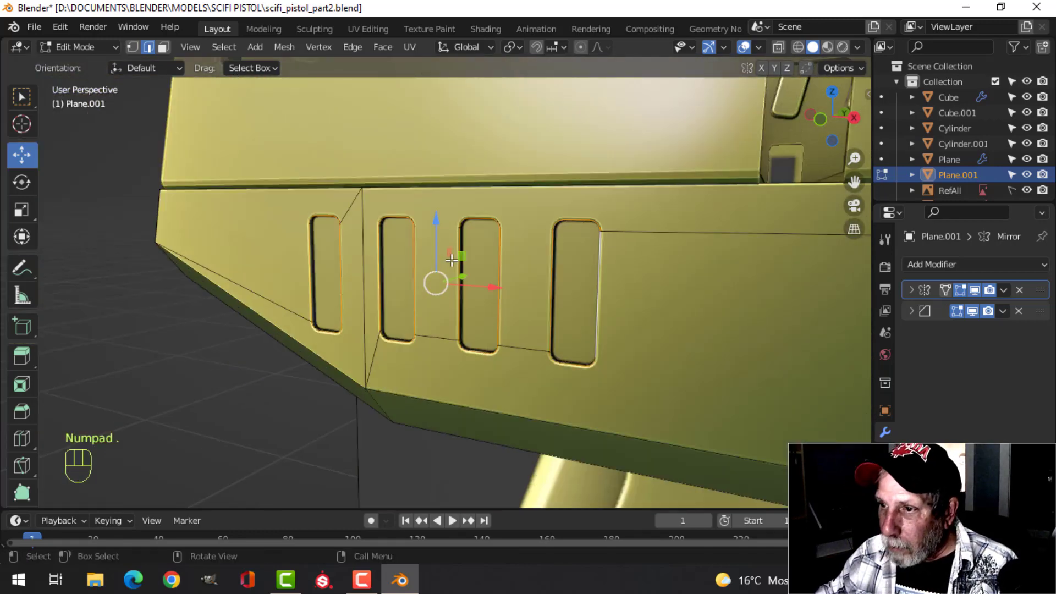
pyautogui.moveTo(612, 236); pyautogui.dragTo(709, 237, button='middle')
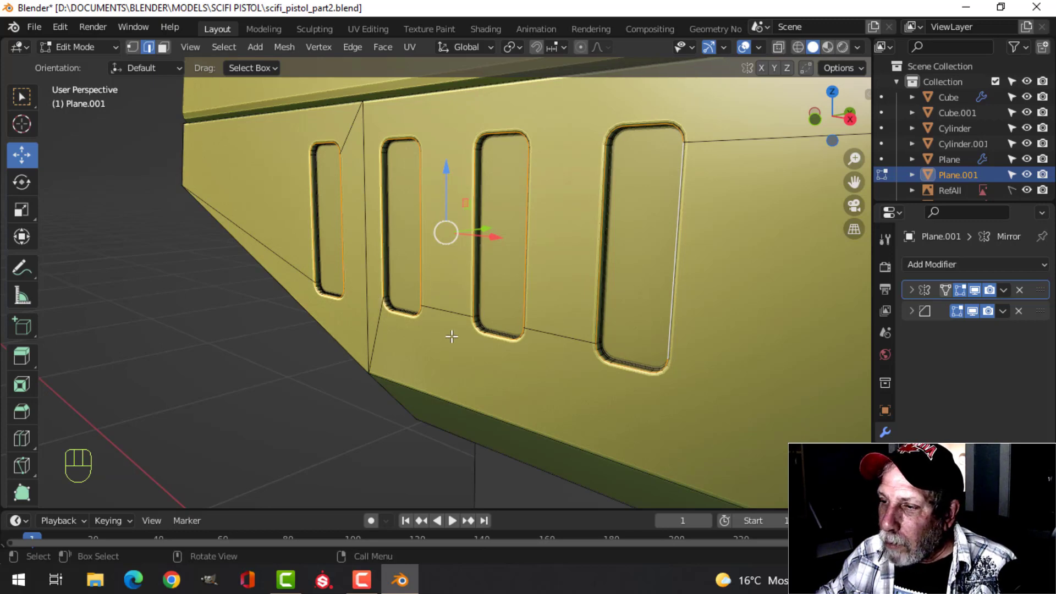
pyautogui.moveTo(452, 336); pyautogui.dragTo(651, 323, button='middle')
pyautogui.hotkey('ctrl', 'b')
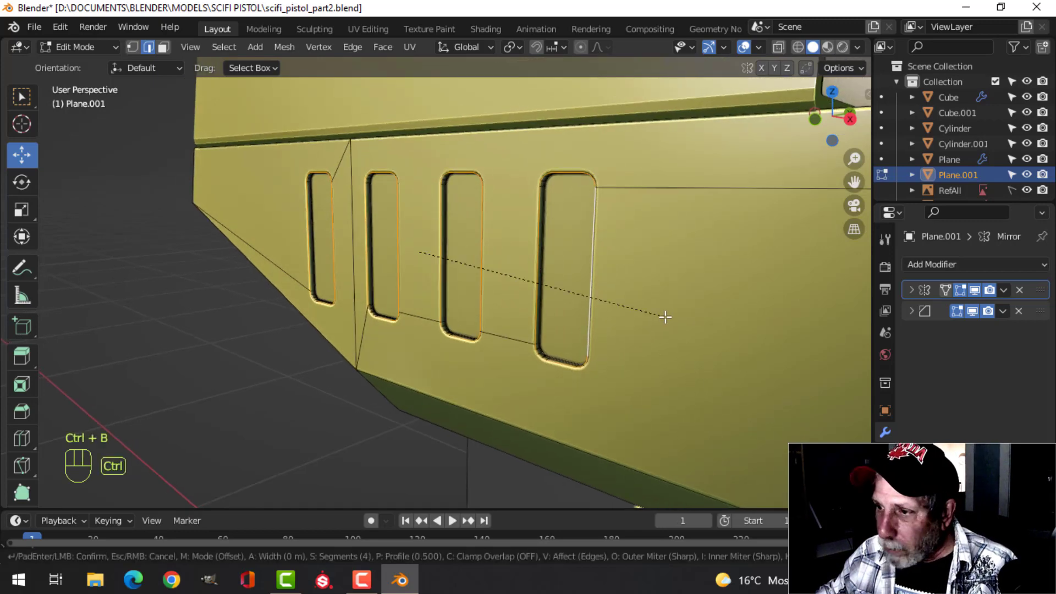
pyautogui.moveTo(704, 326)
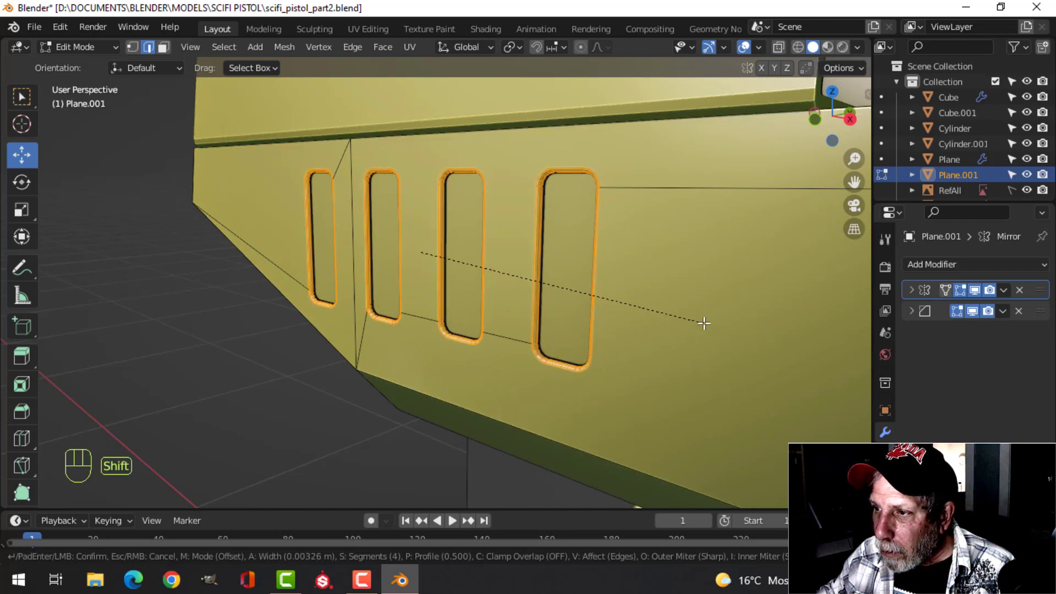
pyautogui.click(701, 323)
pyautogui.press('Tab')
pyautogui.scroll(-3, 529, 310)
pyautogui.scroll(-3, 621, 293)
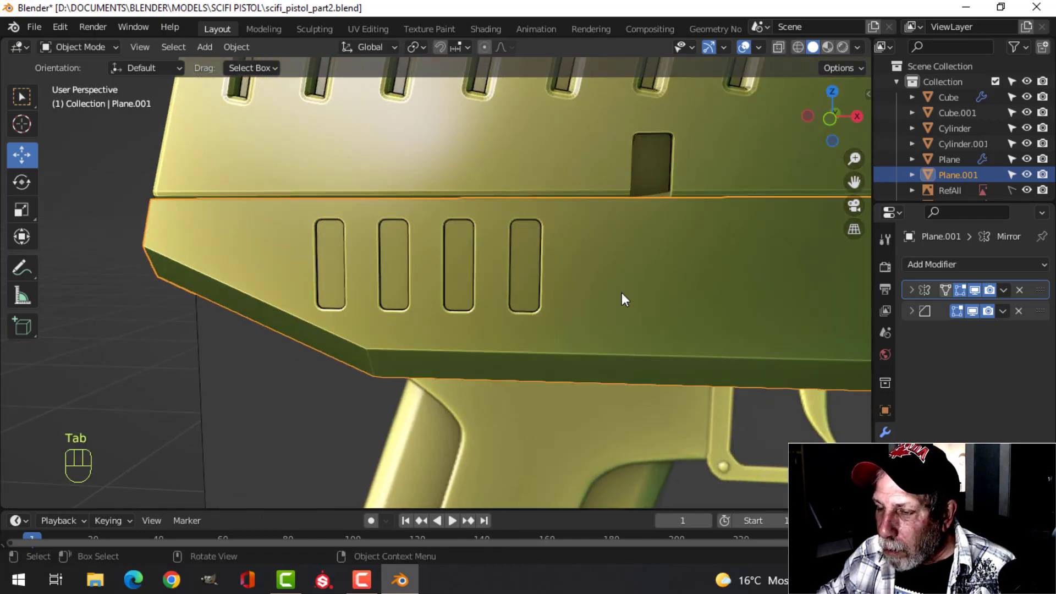
# Step: Clear the object selection and save the pistol file
pyautogui.hotkey('alt', 'a')
pyautogui.moveTo(622, 293); pyautogui.dragTo(517, 306, button='middle')
pyautogui.scroll(-3, 539, 298)
pyautogui.scroll(2, 517, 306)
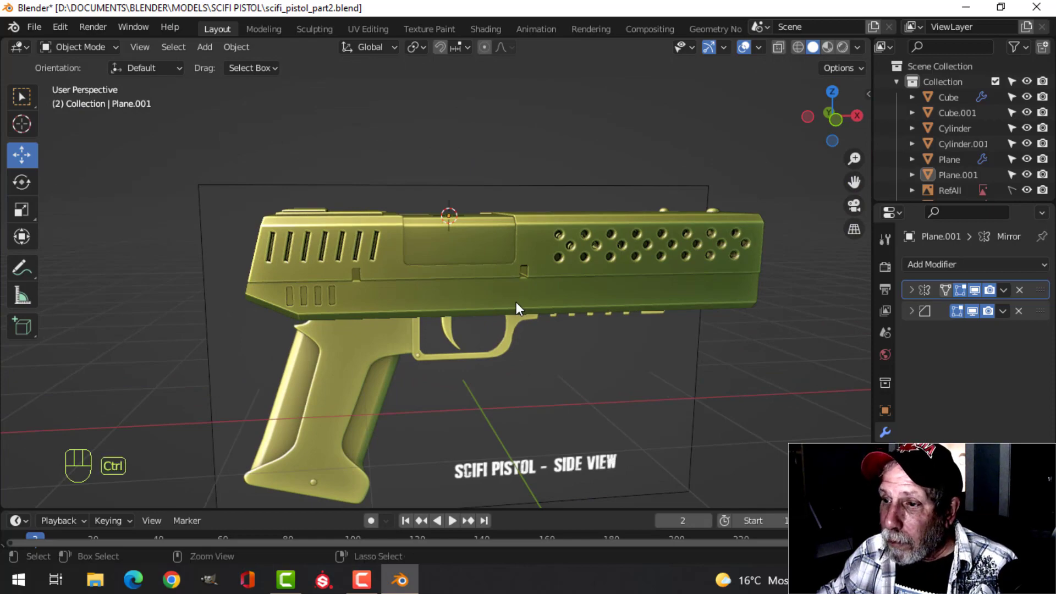
pyautogui.hotkey('ctrl', 's')
pyautogui.scroll(2, 492, 283)
pyautogui.moveTo(493, 285)
pyautogui.mouseDown(button='middle')
pyautogui.moveTo(435, 276)
pyautogui.moveTo(444, 305)
pyautogui.moveTo(502, 289)
pyautogui.mouseUp(button='middle')
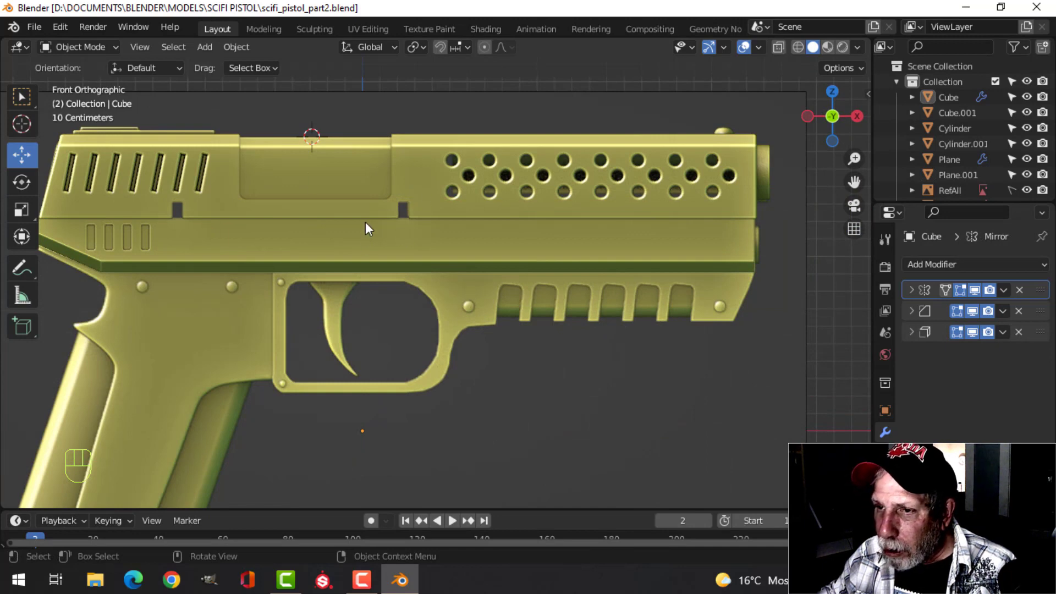
pyautogui.scroll(-1, 465, 281)
pyautogui.scroll(1, 475, 305)
pyautogui.scroll(-1, 435, 263)
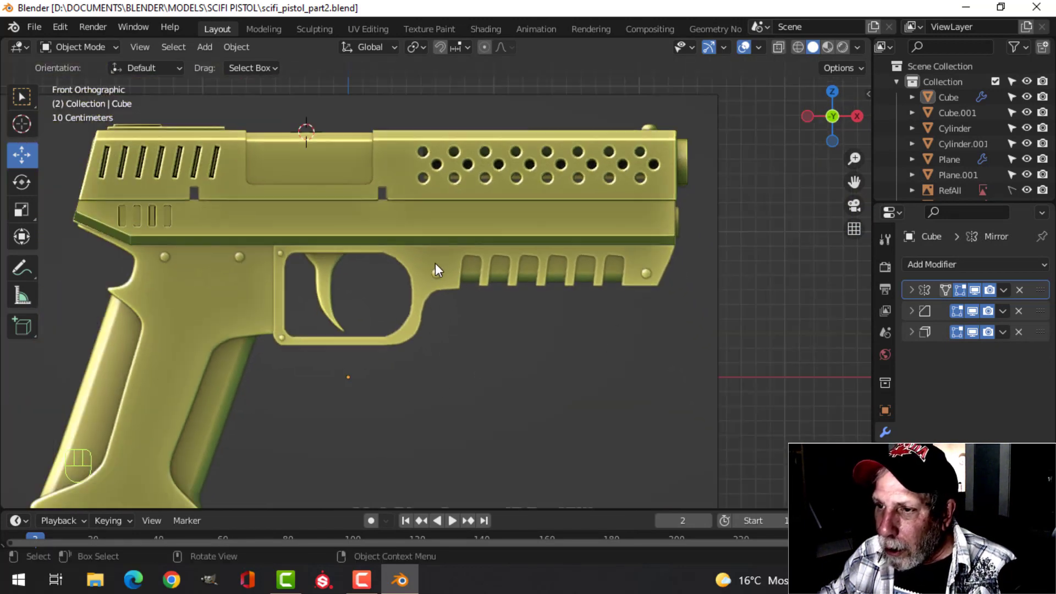
pyautogui.keyDown('shift'); pyautogui.moveTo(433, 265); pyautogui.dragTo(431, 259, button='middle'); pyautogui.keyUp('shift')
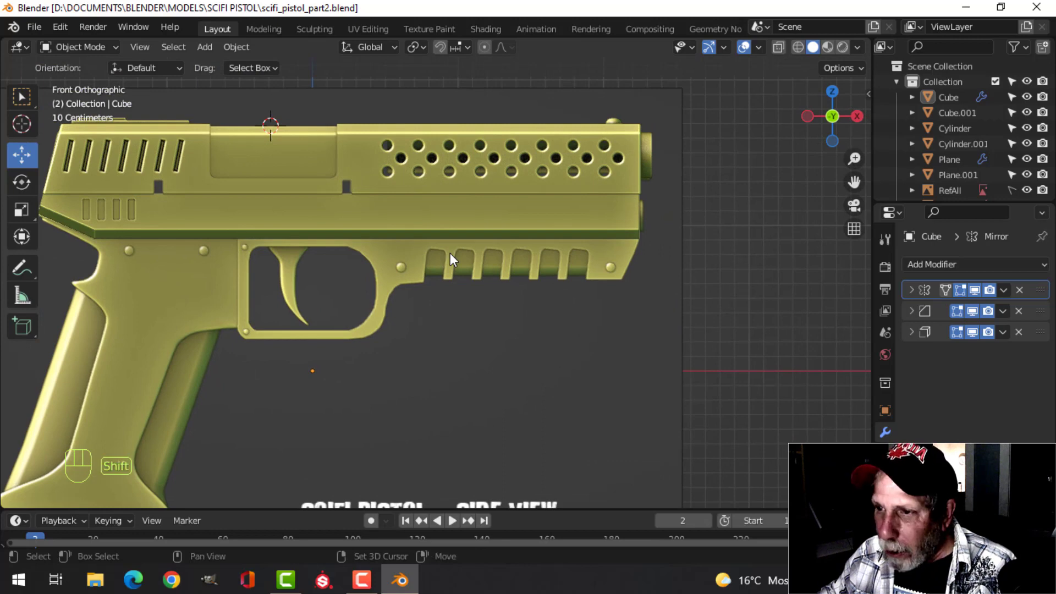
pyautogui.hotkey('shift', 'a')
pyautogui.moveTo(441, 246)
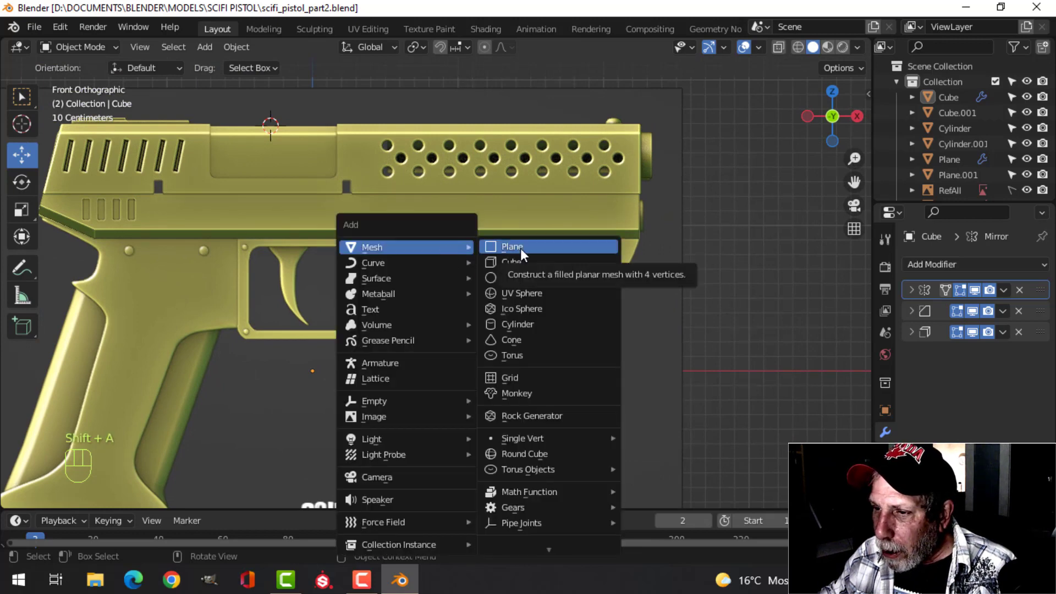
pyautogui.press('Escape')
# Step: Place the 3D cursor on the front inner edge of the reference's trigger guard opening and return to the Move tool
pyautogui.scroll(2, 363, 281)
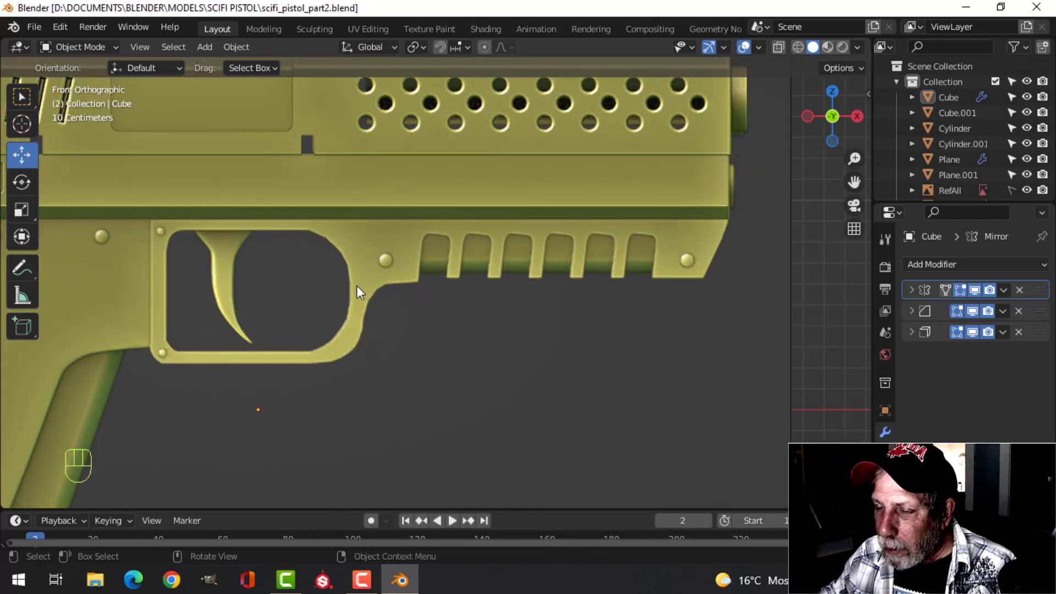
pyautogui.click(22, 124)
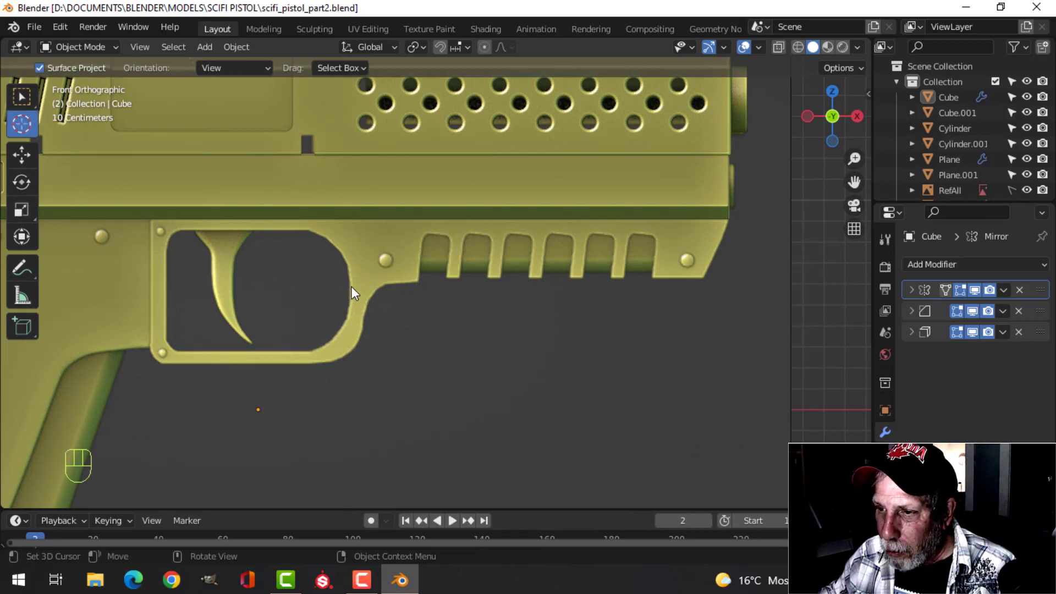
pyautogui.click(26, 156)
pyautogui.keyDown('shift'); pyautogui.moveTo(426, 292); pyautogui.dragTo(524, 303, button='middle'); pyautogui.keyUp('shift')
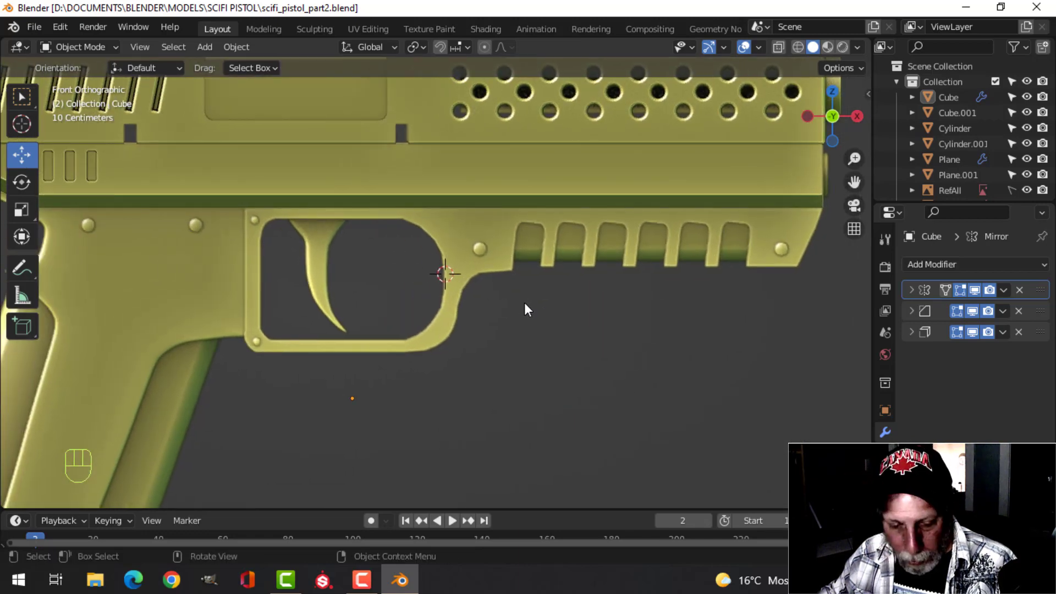
# Step: Add a mesh circle with 22 vertices at the 3D cursor
pyautogui.hotkey('shift', 'a')
pyautogui.moveTo(463, 251)
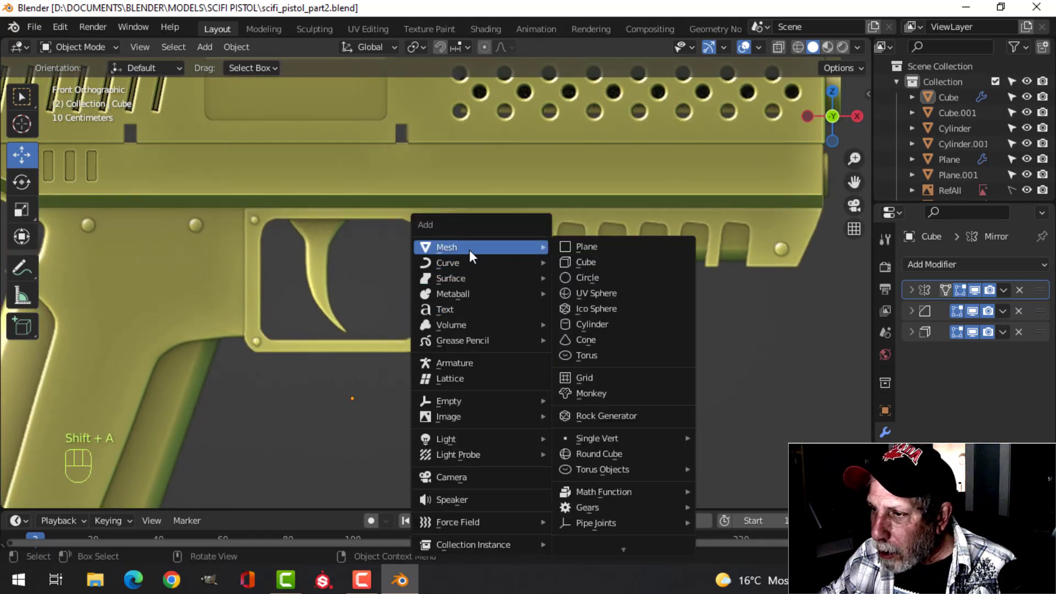
pyautogui.click(584, 278)
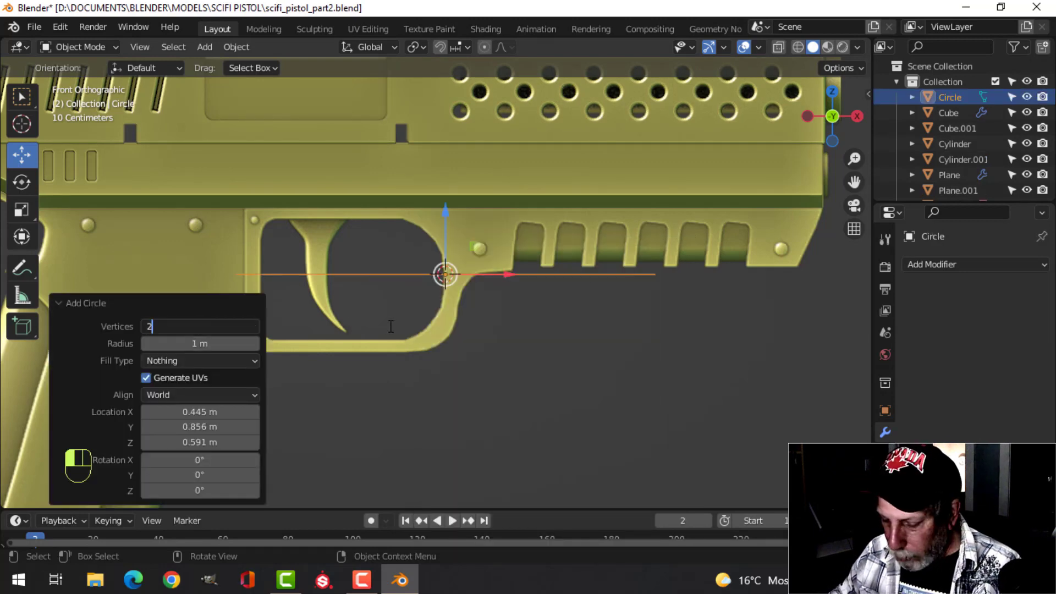
pyautogui.write('2')
pyautogui.press('Return')
# Step: In Edit Mode, scale the circle to about 0.459 and rotate it 90° around X so it faces the front view
pyautogui.scroll(-3, 408, 308)
pyautogui.press('Tab')
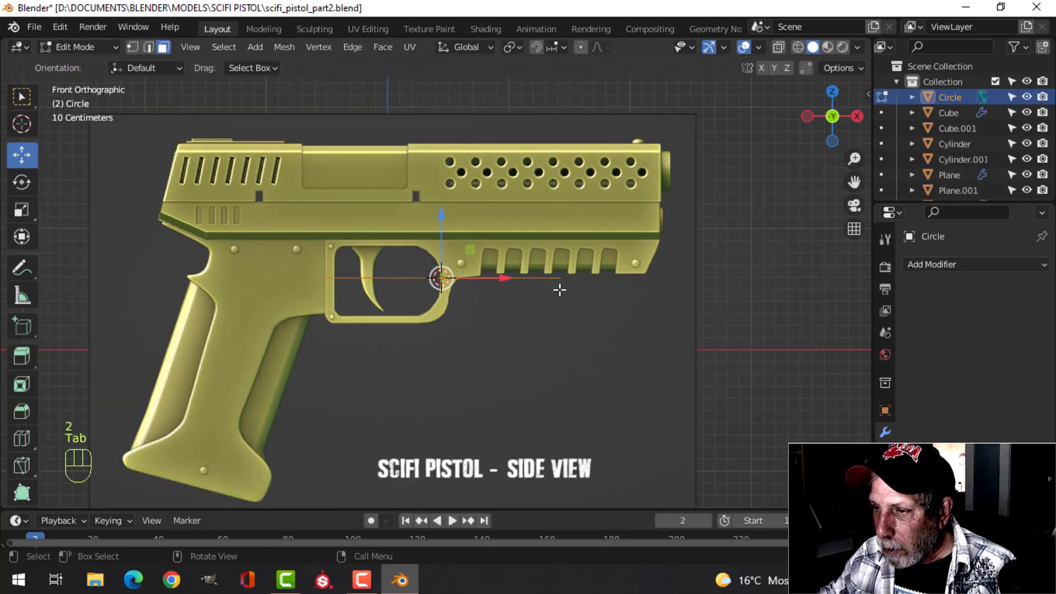
pyautogui.press('s')
pyautogui.click(498, 290)
pyautogui.scroll(2, 498, 291)
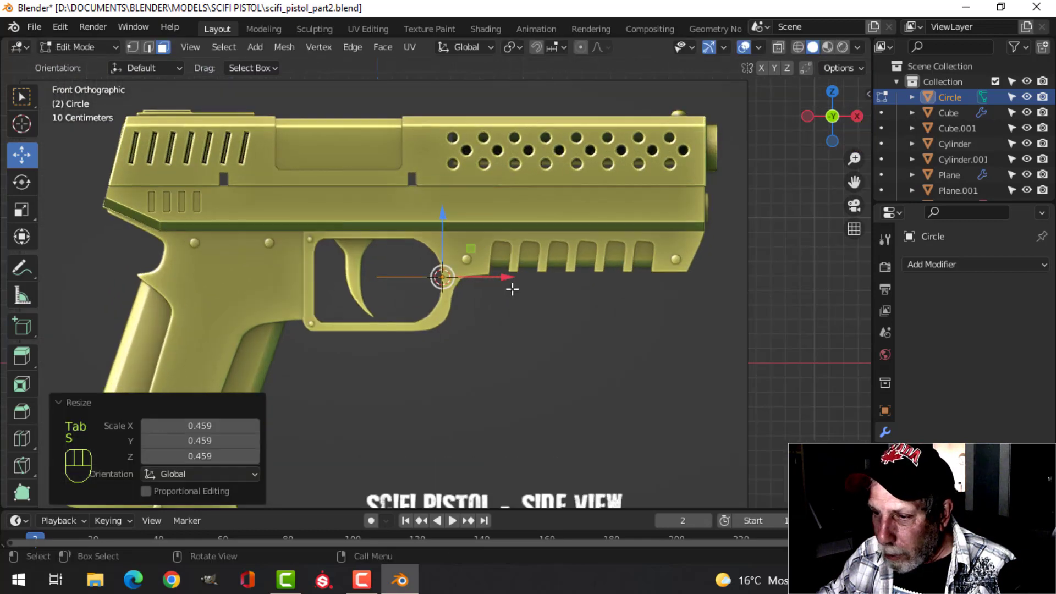
pyautogui.press('r')
pyautogui.press('x')
pyautogui.press('9')
pyautogui.press('0')
pyautogui.click(512, 289)
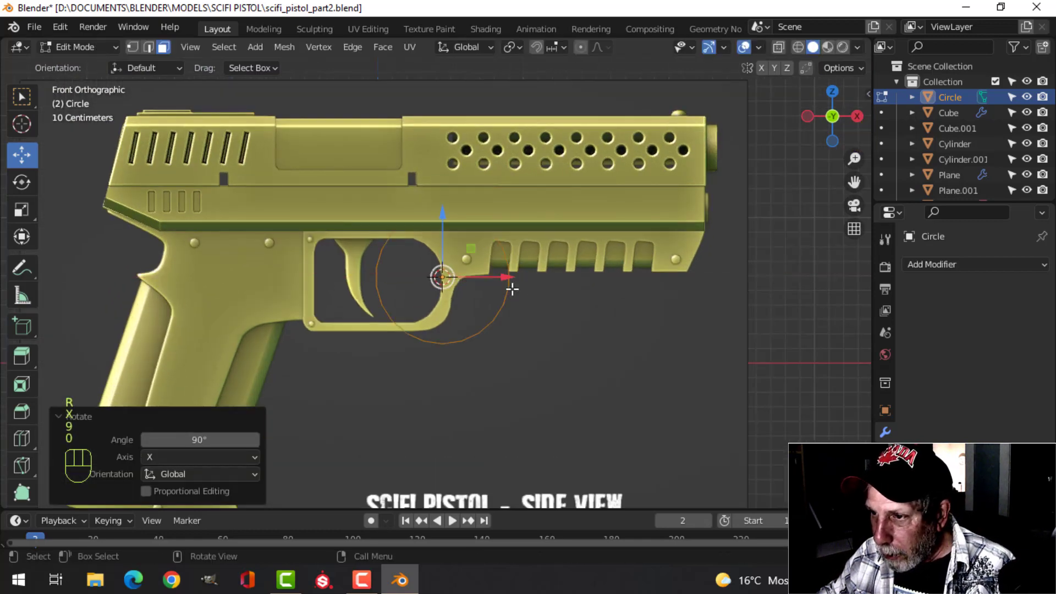
# Step: Shrink the circle and move it about -0.304 m in X and -0.03 m in Z to fit the trigger guard opening's front curve
pyautogui.press('s')
pyautogui.click(523, 286)
pyautogui.press('1')
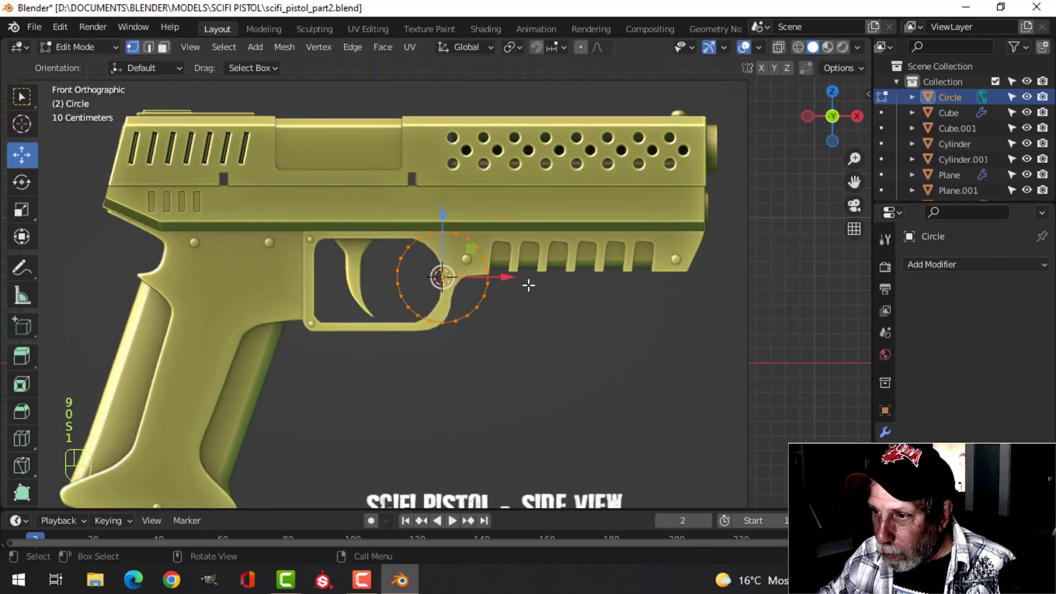
pyautogui.scroll(2, 557, 284)
pyautogui.press('g')
pyautogui.click(481, 289)
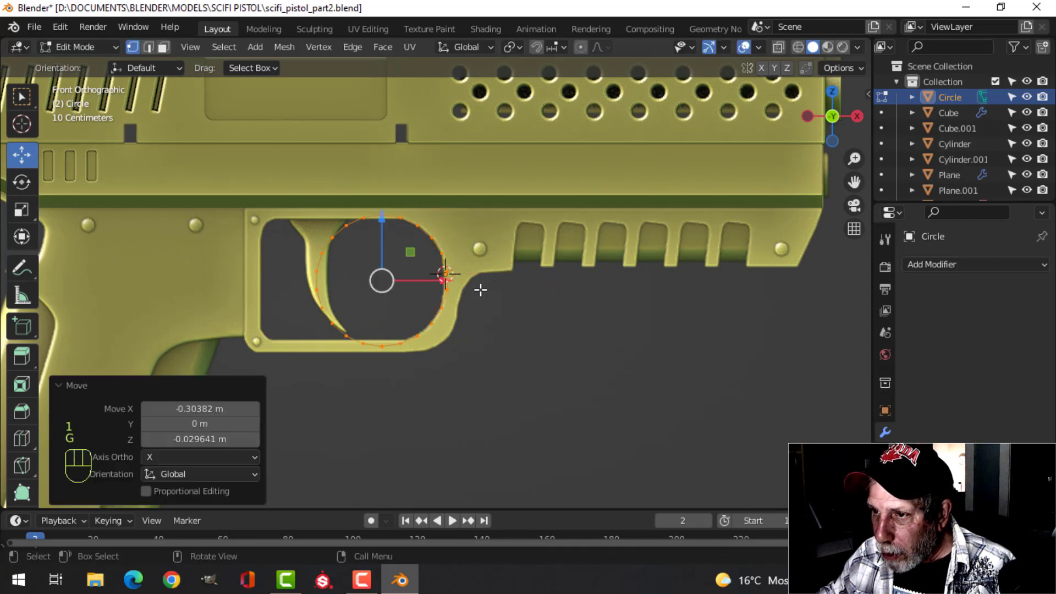
pyautogui.press('s')
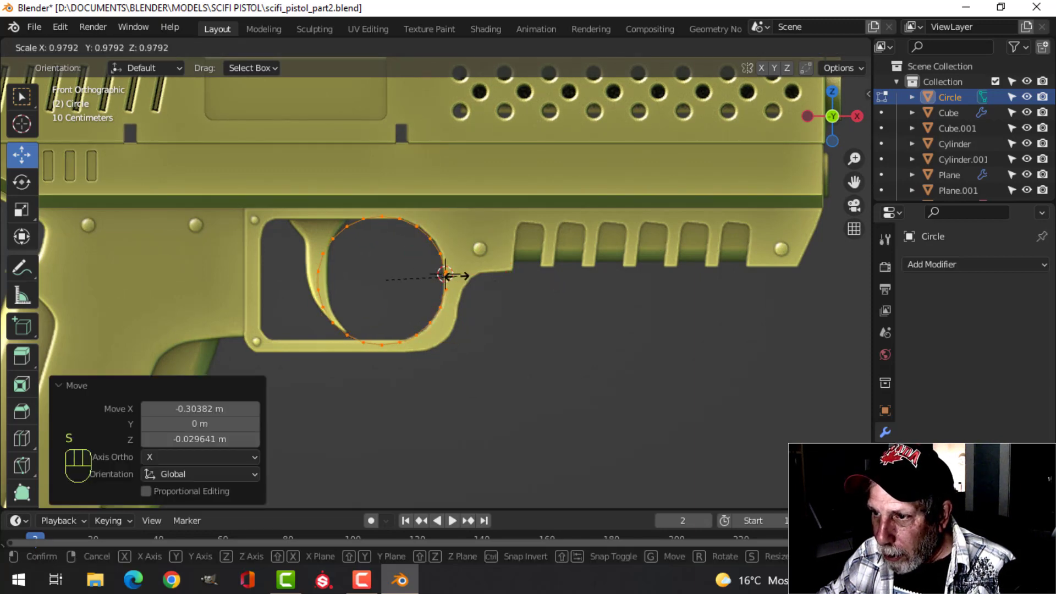
pyautogui.click(449, 276)
pyautogui.press('s')
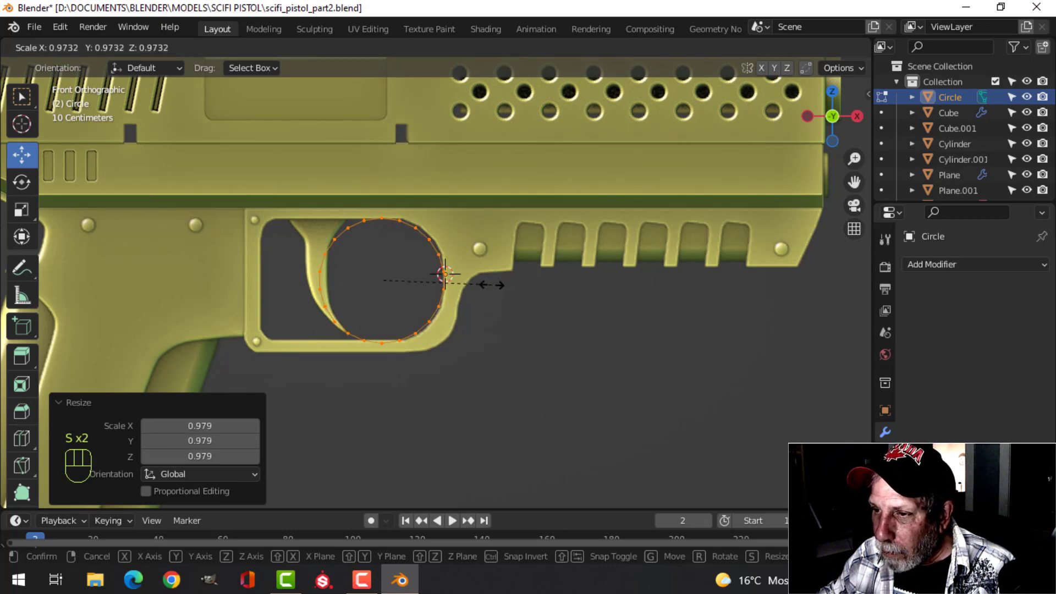
pyautogui.click(492, 285)
# Step: Delete the circle's rear half vertices, keeping only the arc along the front of the trigger guard opening
pyautogui.hotkey('alt', 'a')
pyautogui.press('b')
pyautogui.moveTo(299, 216); pyautogui.dragTo(370, 365)
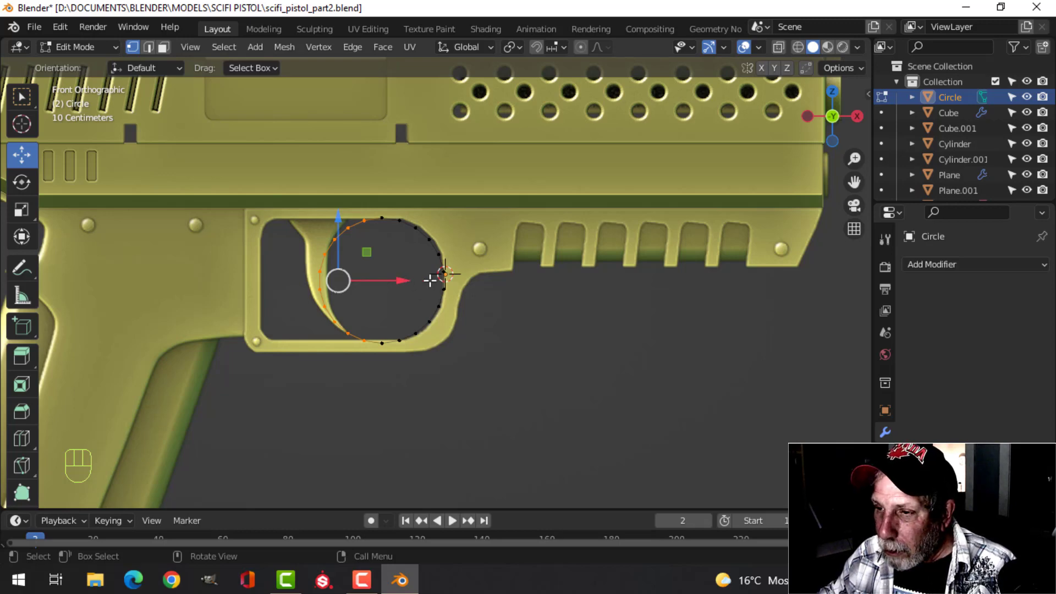
pyautogui.press('x')
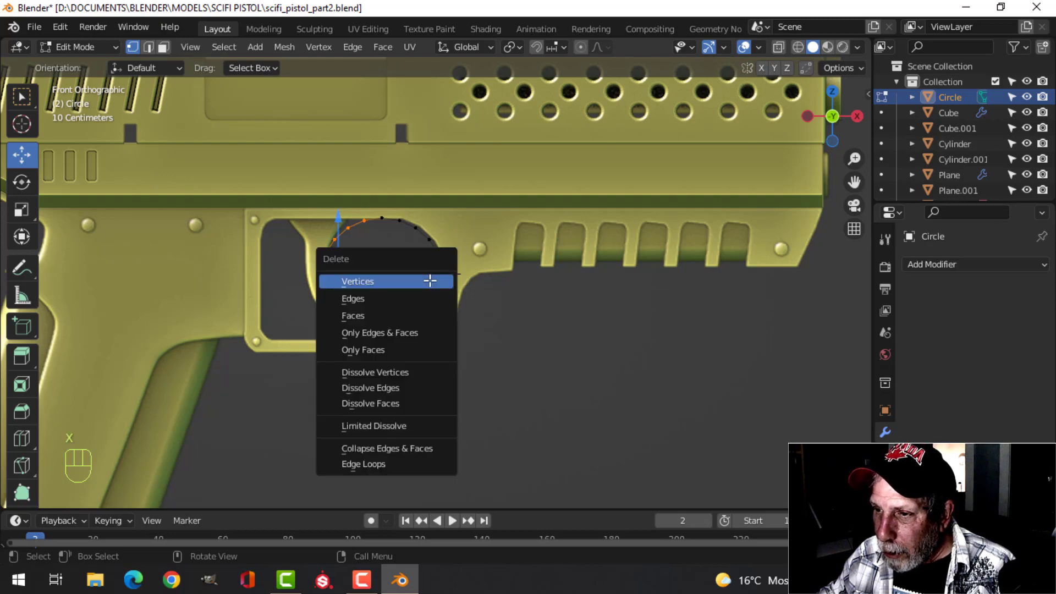
pyautogui.click(429, 282)
# Step: Scale the arc to 0.755 along X and about 0.97 overall, and move it about 0.037 m in X to fit the opening's front curve
pyautogui.click(381, 218)
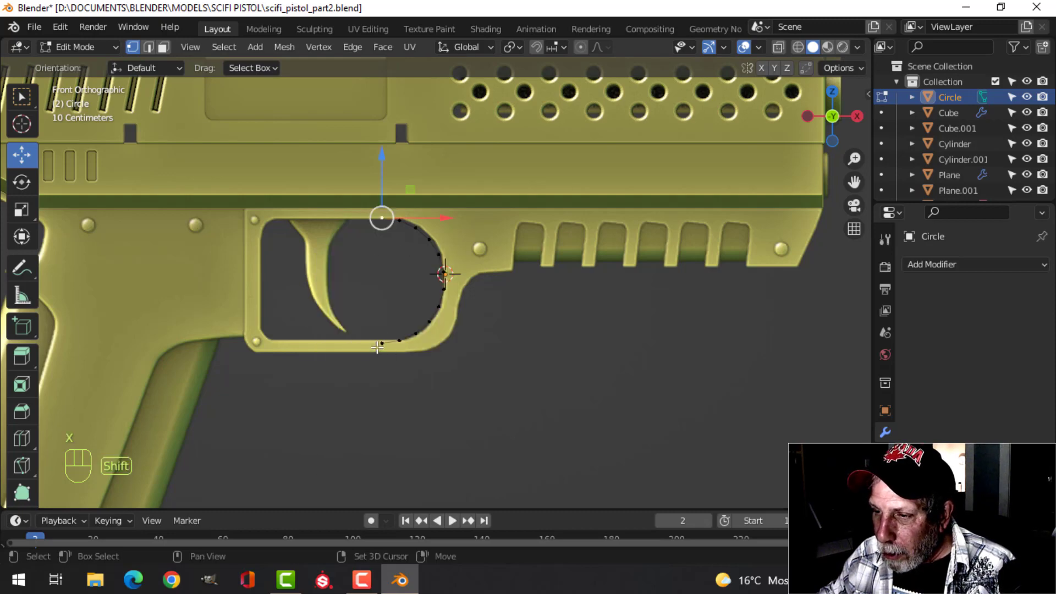
pyautogui.press('a')
pyautogui.scroll(1, 501, 351)
pyautogui.press('s')
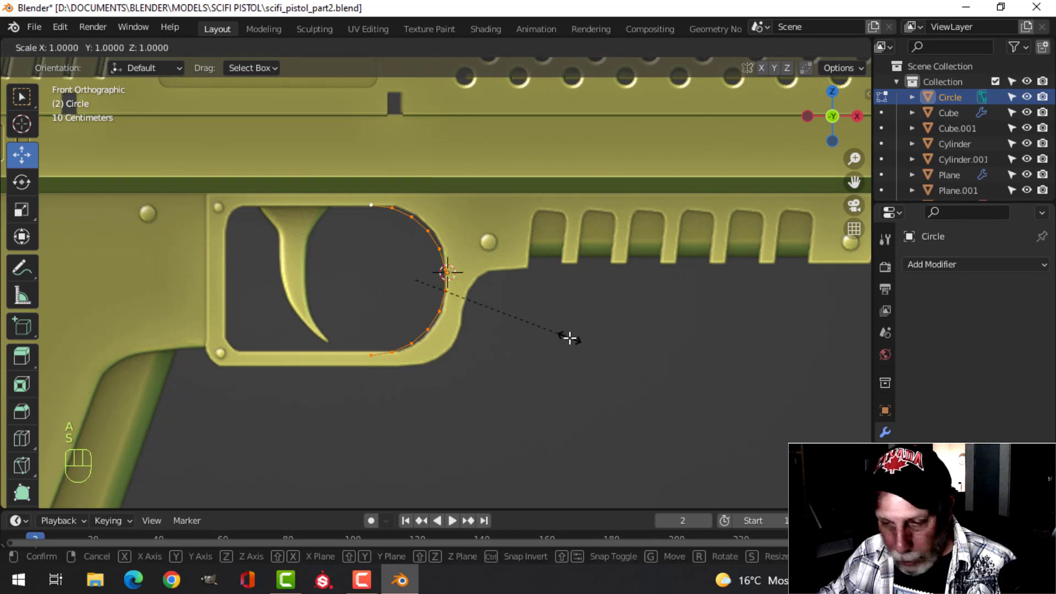
pyautogui.press('x')
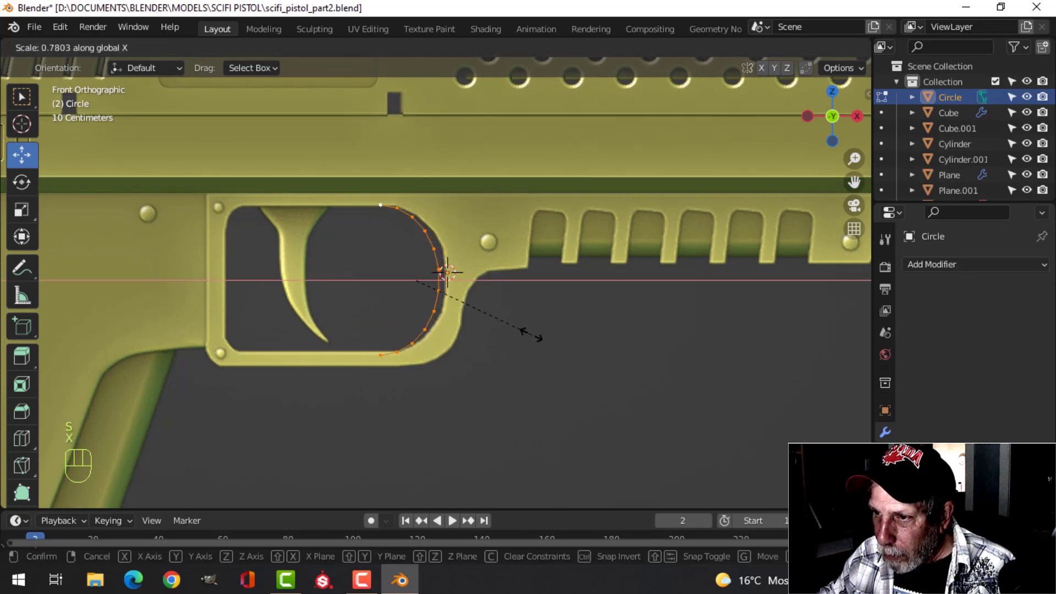
pyautogui.click(526, 336)
pyautogui.press('s')
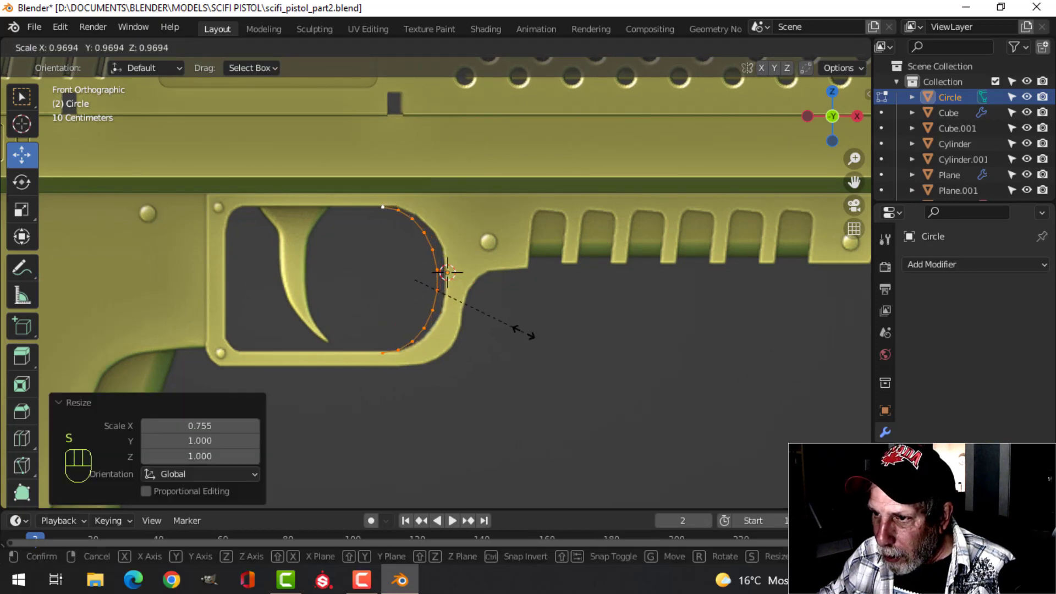
pyautogui.press('g')
pyautogui.click(529, 330)
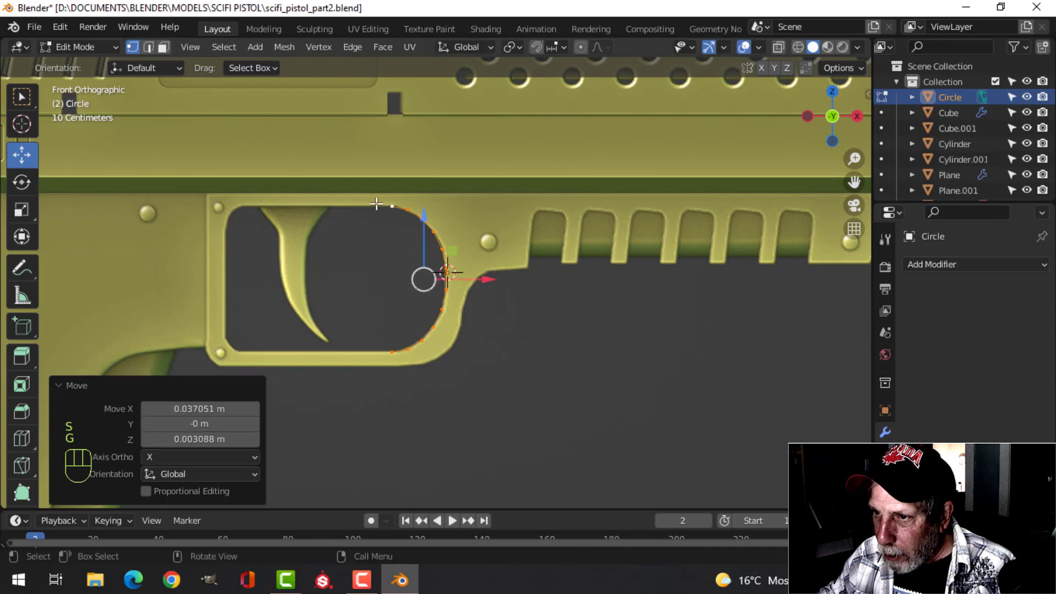
# Step: Extrude the arc's two end vertices along X to the rear of the trigger opening and join them with an edge
pyautogui.click(377, 204)
pyautogui.keyDown('shift'); pyautogui.click(394, 344); pyautogui.keyUp('shift')
pyautogui.scroll(-3, 418, 344)
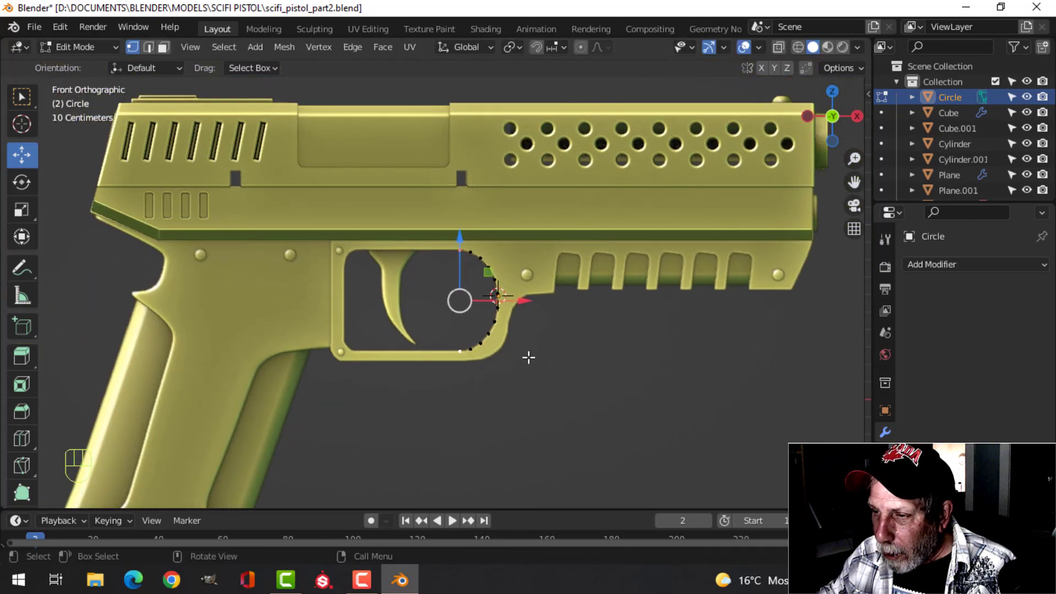
pyautogui.scroll(3, 552, 341)
pyautogui.press('e')
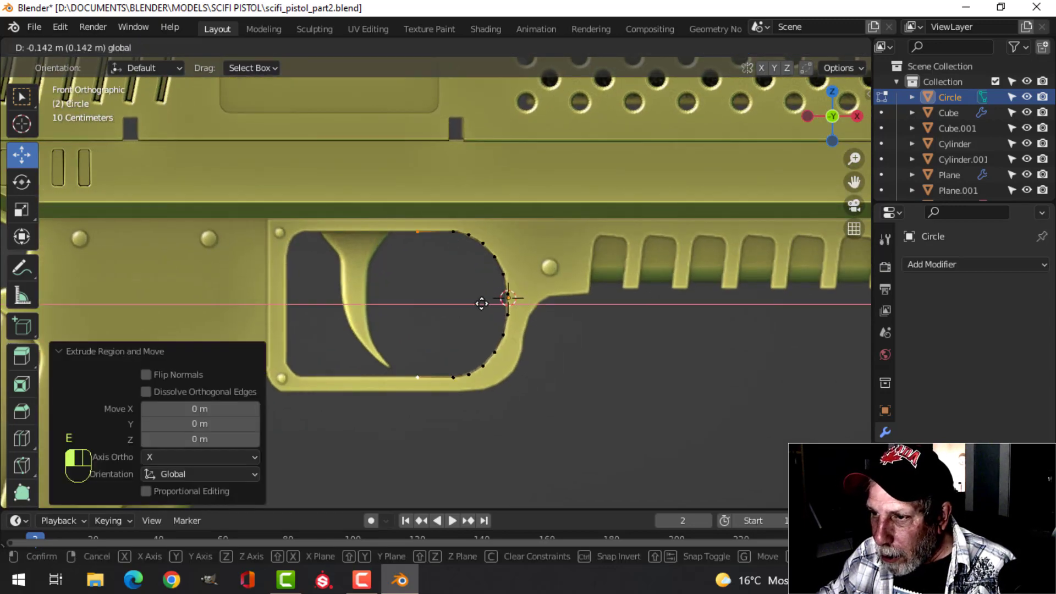
pyautogui.click(354, 304)
pyautogui.press('f')
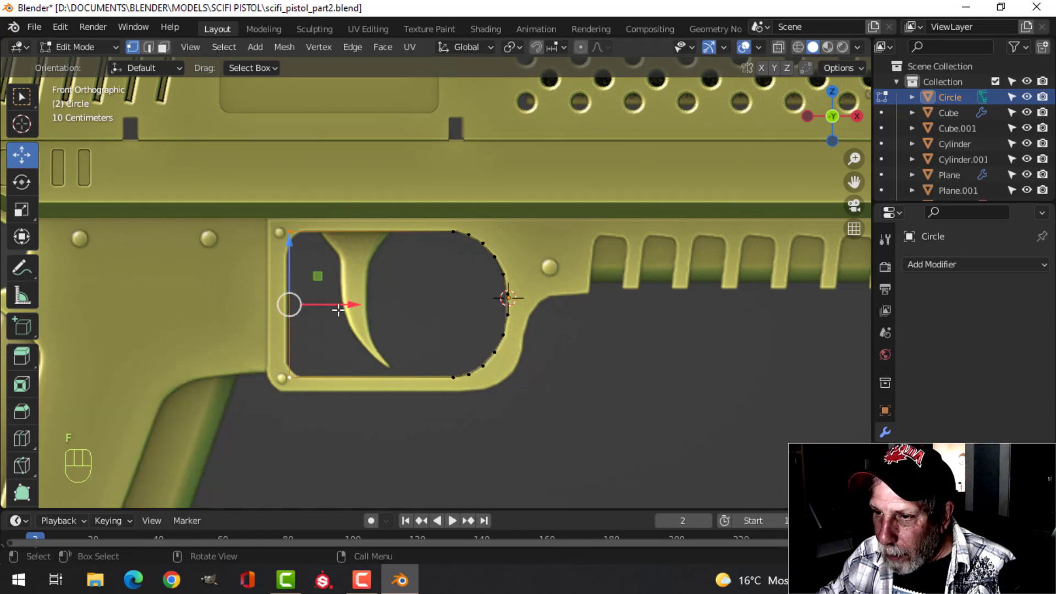
# Step: Bevel the outline's two rear corner vertices with a width of about 0.056 m and 4 segments
pyautogui.scroll(2, 335, 305)
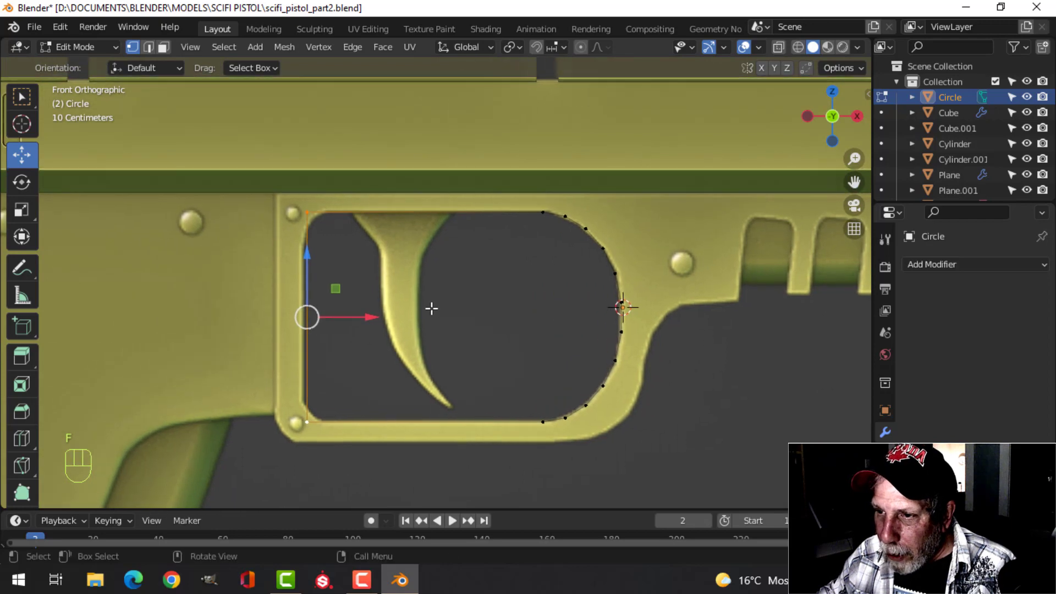
pyautogui.hotkey('ctrl', 'shift', 'b')
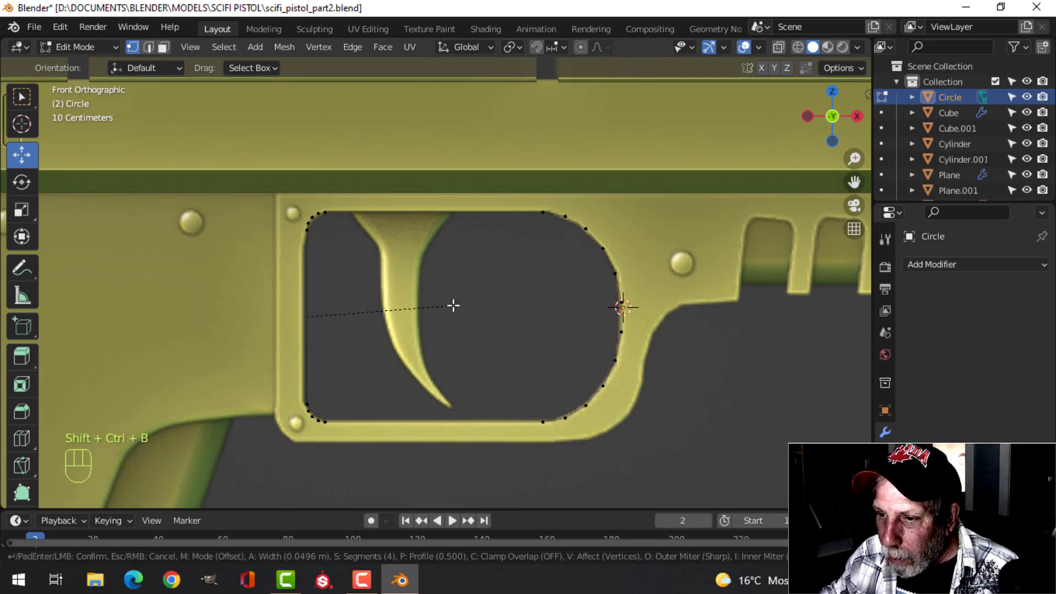
pyautogui.click(456, 304)
pyautogui.scroll(-2, 623, 320)
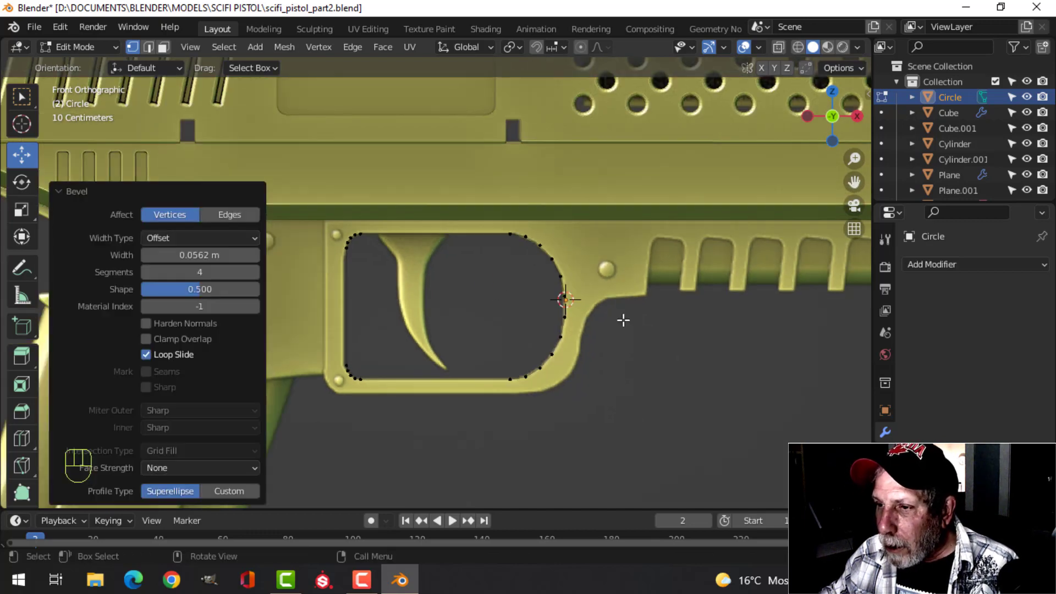
# Step: Extrude the whole outline in place and scale it to about 1.194 to form the trigger guard's flat rim
pyautogui.press('a')
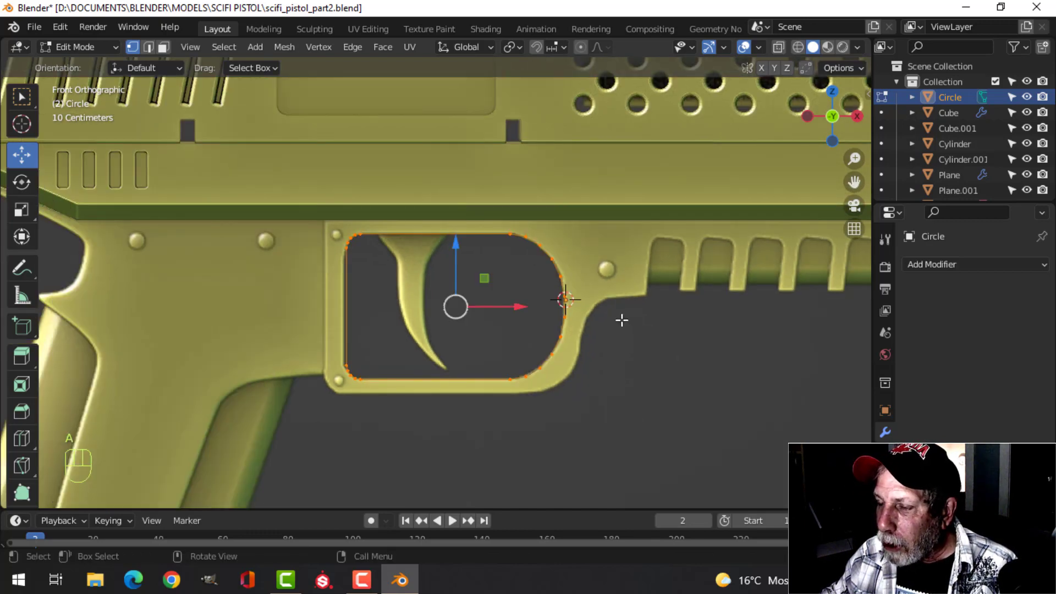
pyautogui.scroll(-1, 622, 321)
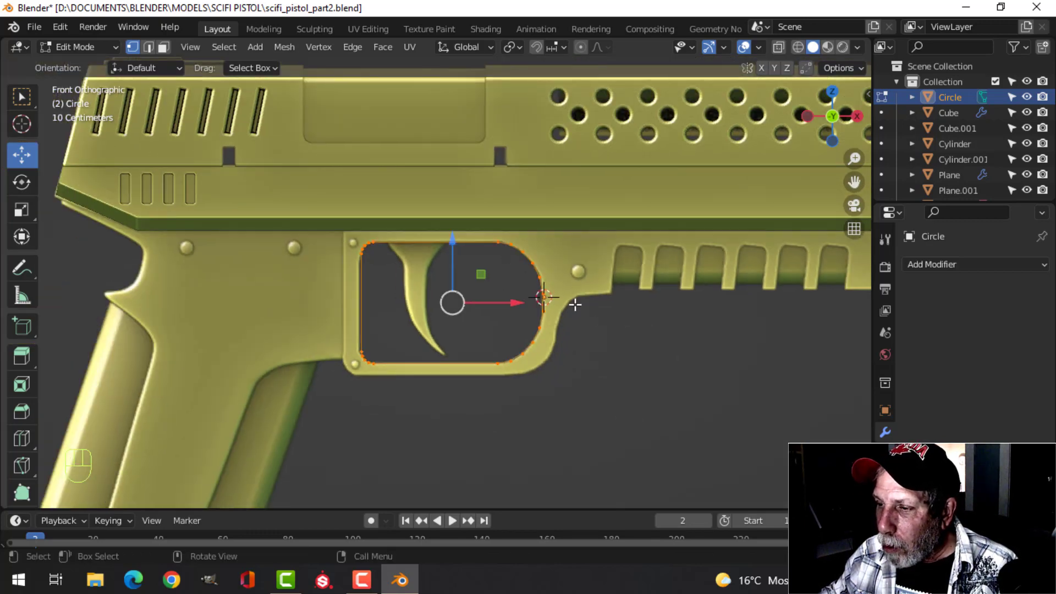
pyautogui.scroll(2, 575, 305)
pyautogui.scroll(-2, 643, 305)
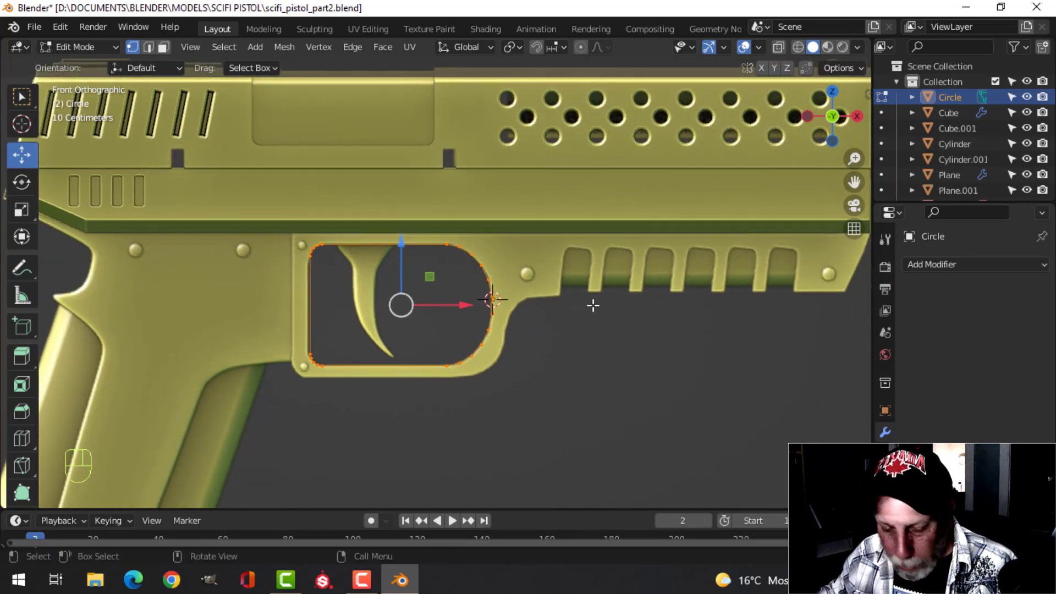
pyautogui.scroll(1, 593, 305)
pyautogui.press('e')
pyautogui.rightClick(585, 312)
pyautogui.press('s')
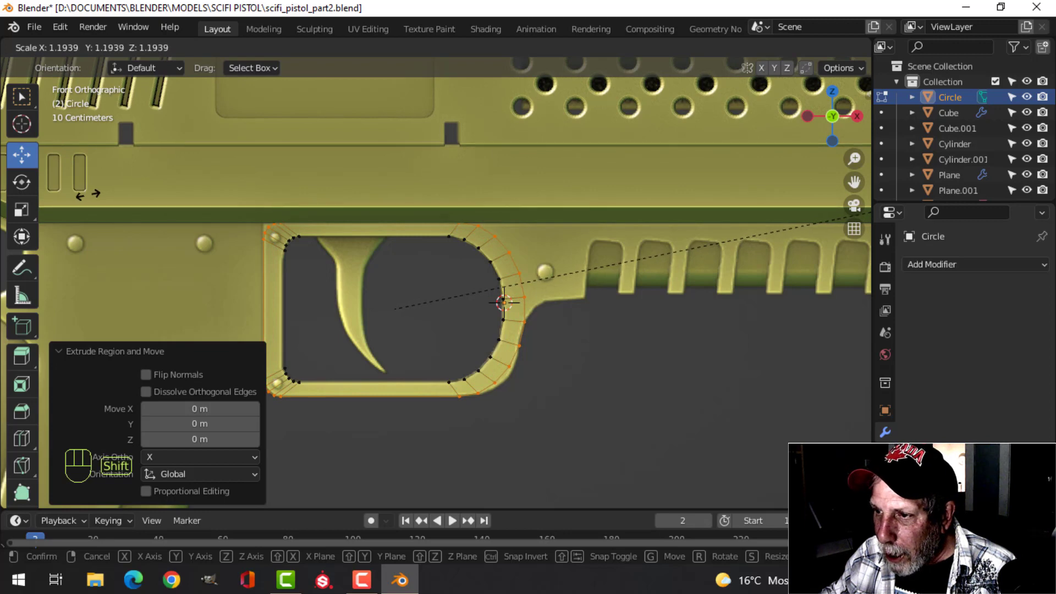
pyautogui.click(212, 238)
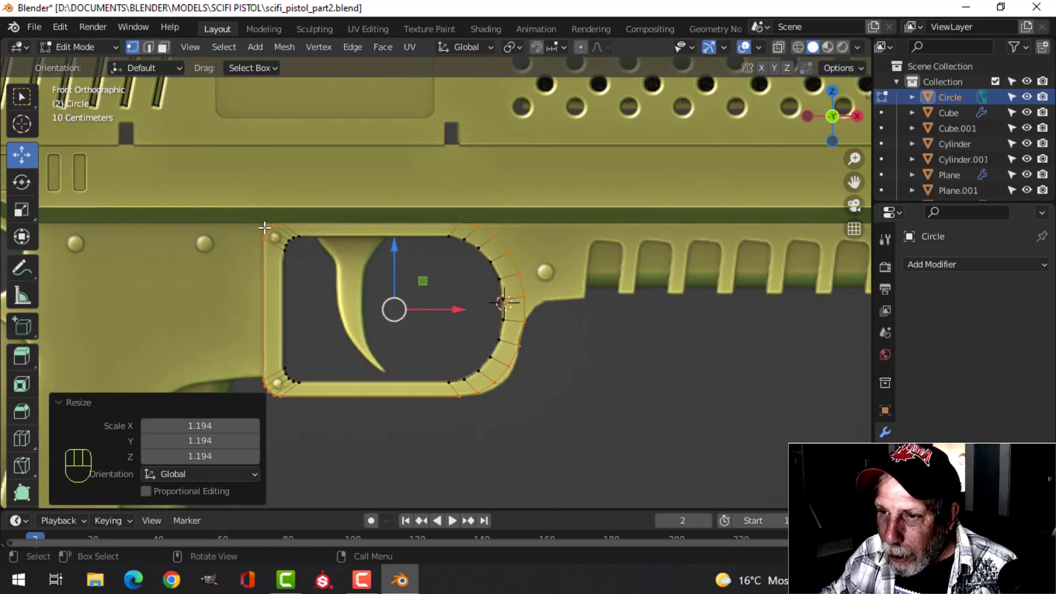
# Step: Move the whole trigger guard rim about -1.13 m in Y and adjust it in the right view to line up with the pistol body's side
pyautogui.scroll(-2, 317, 323)
pyautogui.scroll(3, 496, 358)
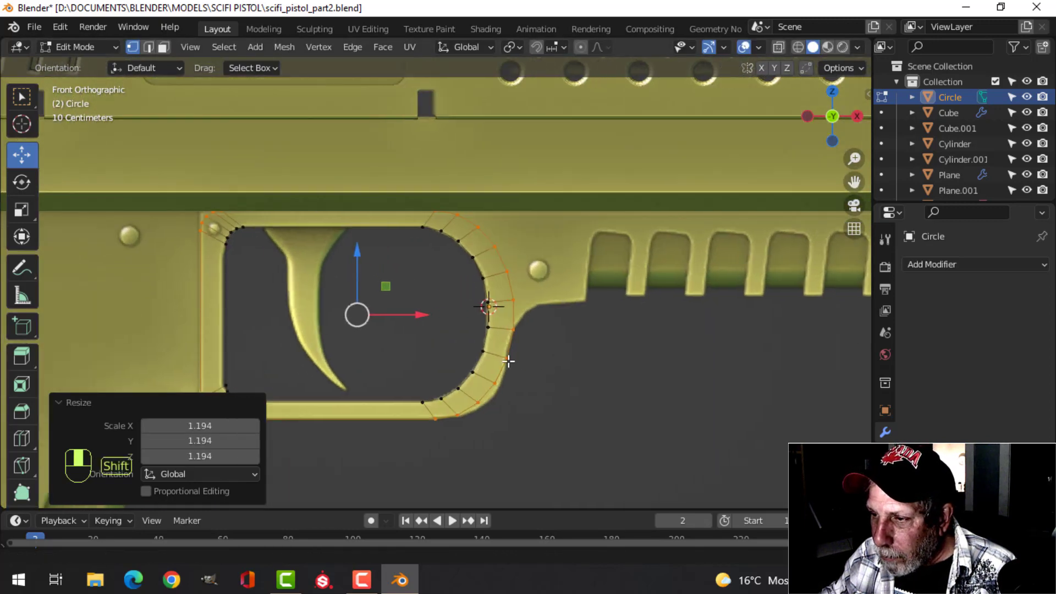
pyautogui.keyDown('shift'); pyautogui.moveTo(503, 358); pyautogui.dragTo(437, 342, button='middle'); pyautogui.keyUp('shift')
pyautogui.hotkey('alt', 'a')
pyautogui.press('a')
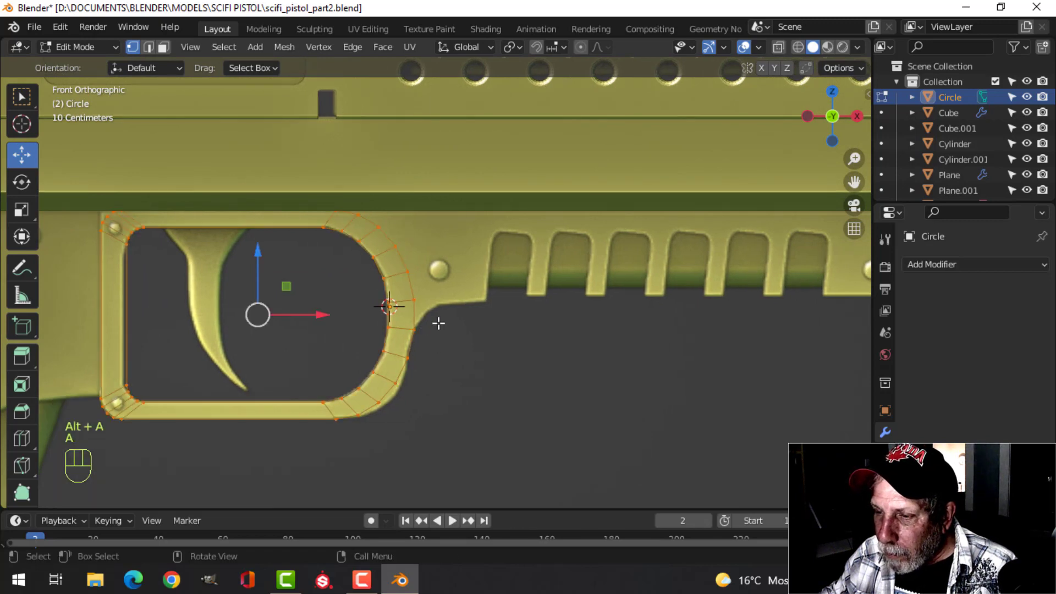
pyautogui.moveTo(464, 319); pyautogui.dragTo(473, 295, button='middle')
pyautogui.moveTo(473, 294); pyautogui.dragTo(345, 288)
pyautogui.press('KP_1')
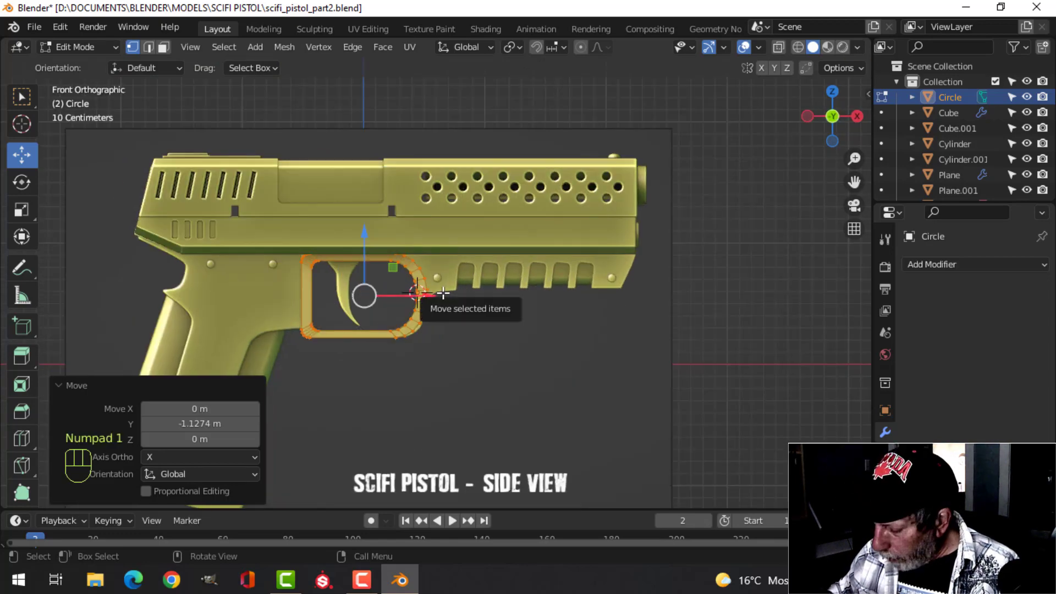
pyautogui.press('KP_3')
pyautogui.scroll(3, 440, 289)
pyautogui.keyDown('shift'); pyautogui.moveTo(347, 285); pyautogui.dragTo(366, 306, button='middle'); pyautogui.keyUp('shift')
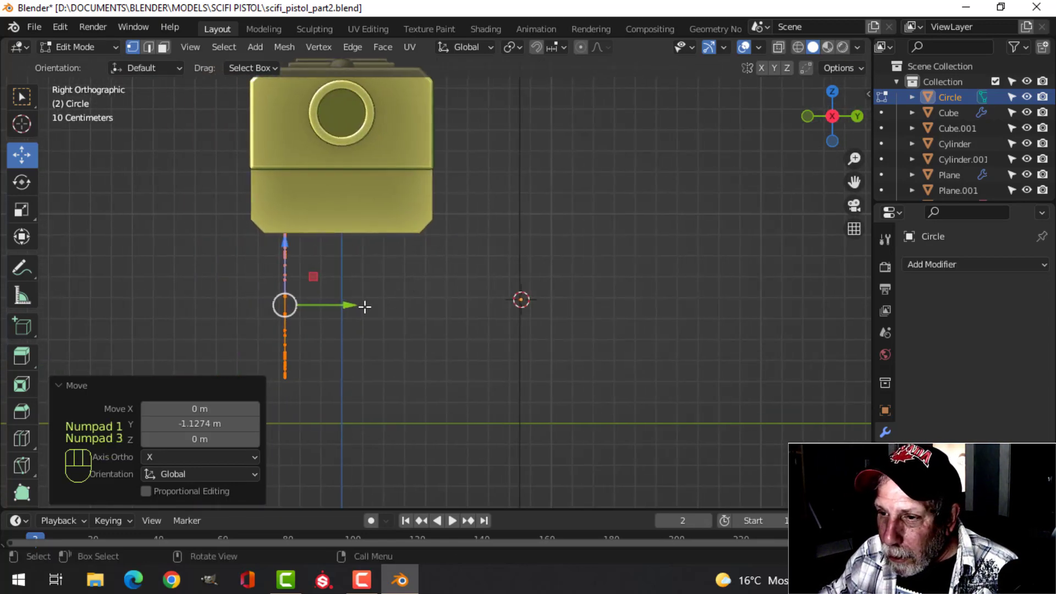
pyautogui.moveTo(365, 306); pyautogui.dragTo(333, 297)
pyautogui.moveTo(354, 305); pyautogui.dragTo(488, 295, button='middle')
# Step: Recalculate the normals of the whole trigger guard mesh to face outside
pyautogui.press('a')
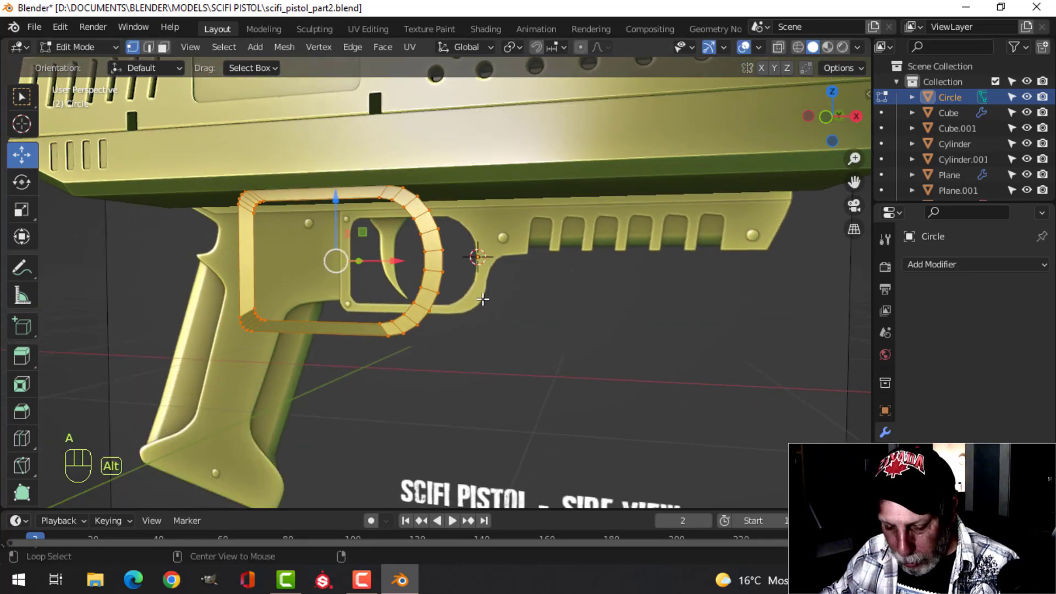
pyautogui.hotkey('alt', 'n')
pyautogui.click(480, 299)
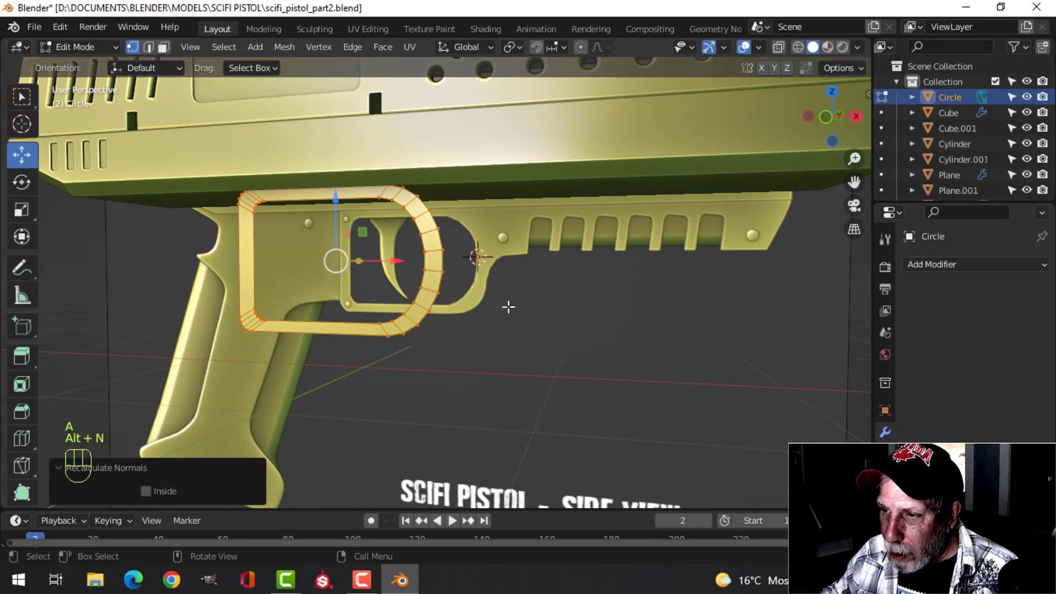
# Step: Extrude the upper front outer rim vertices of the trigger guard about 1.614 m in X toward the muzzle
pyautogui.press('KP_1')
pyautogui.scroll(3, 493, 312)
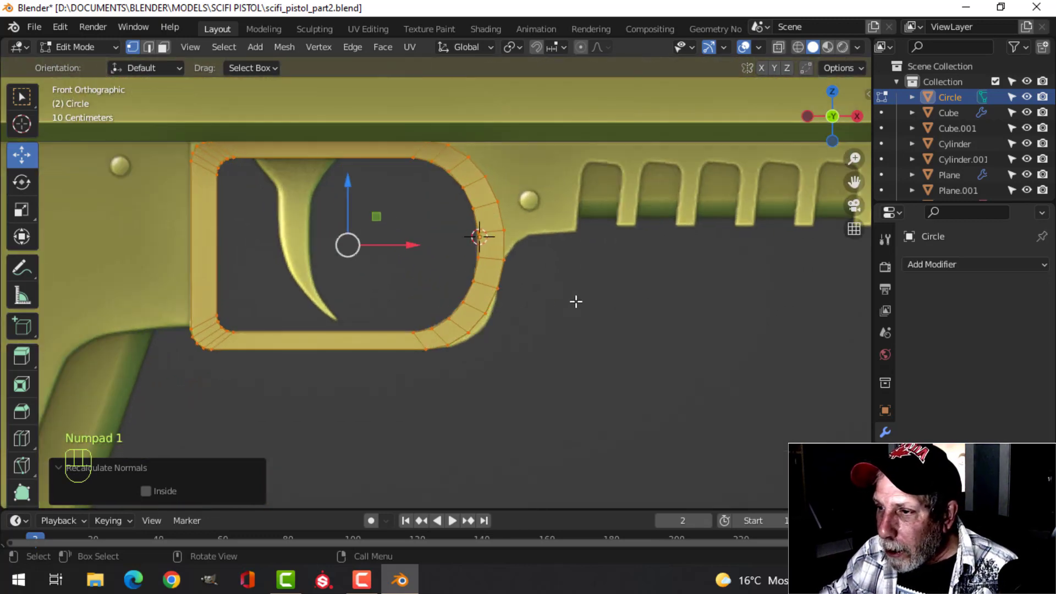
pyautogui.hotkey('alt', 'a')
pyautogui.keyDown('shift'); pyautogui.moveTo(547, 299); pyautogui.dragTo(485, 294, button='middle'); pyautogui.keyUp('shift')
pyautogui.scroll(-1, 412, 218)
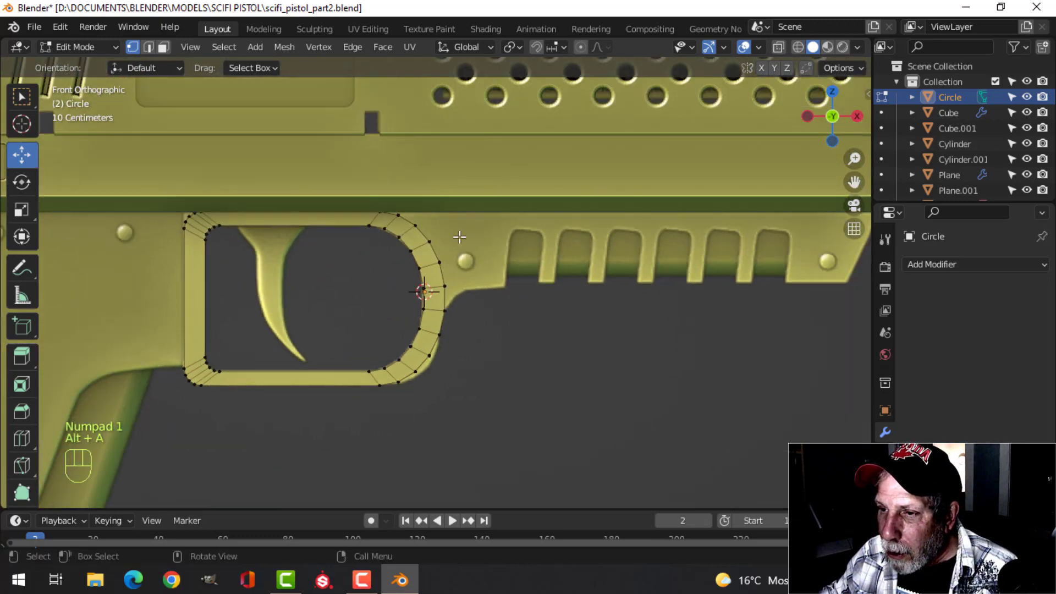
pyautogui.press('a')
pyautogui.hotkey('alt', 'a')
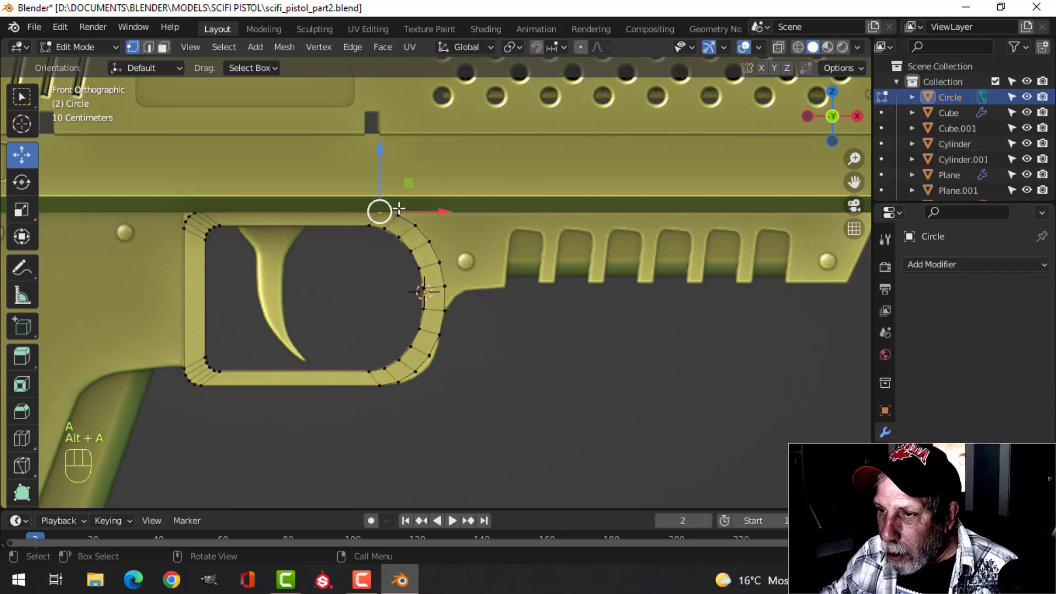
pyautogui.keyDown('shift'); pyautogui.click(400, 214); pyautogui.keyUp('shift')
pyautogui.keyDown('shift'); pyautogui.click(415, 226); pyautogui.keyUp('shift')
pyautogui.keyDown('shift'); pyautogui.click(429, 242); pyautogui.keyUp('shift')
pyautogui.keyDown('shift'); pyautogui.click(440, 263); pyautogui.keyUp('shift')
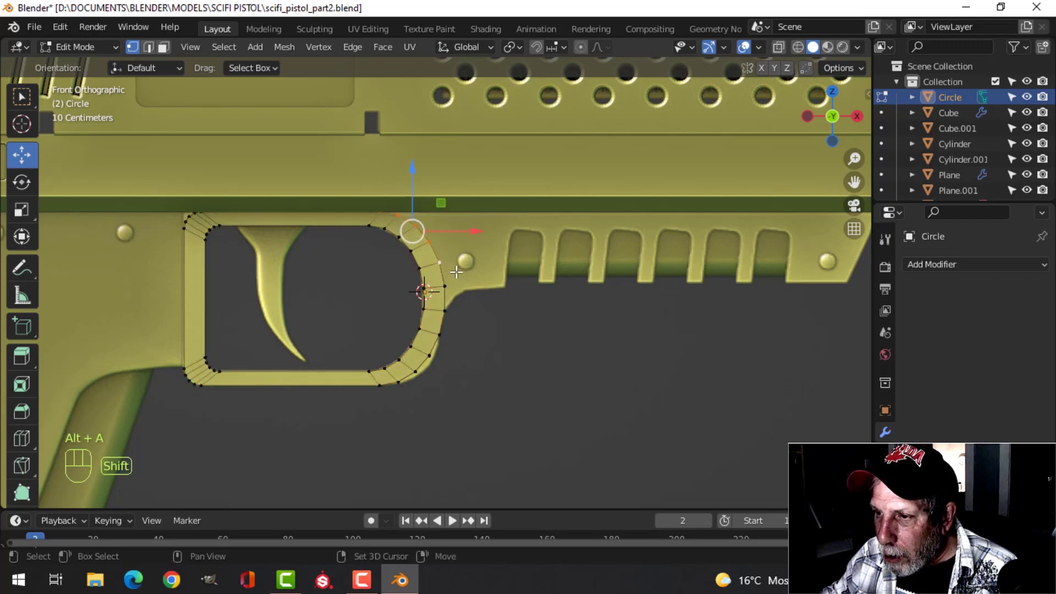
pyautogui.keyDown('shift'); pyautogui.click(450, 283); pyautogui.keyUp('shift')
pyautogui.scroll(-2, 592, 333)
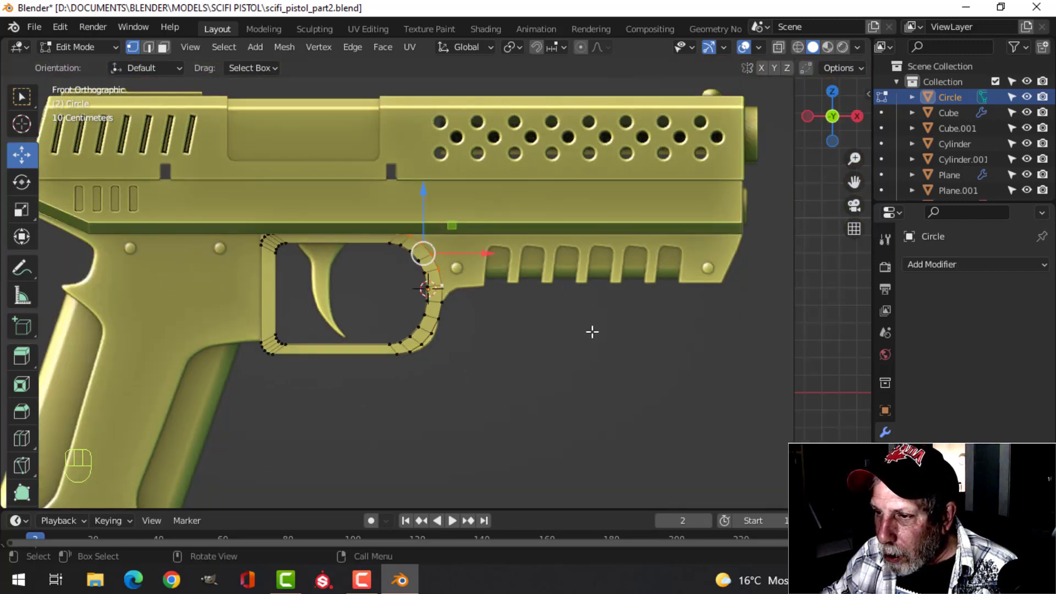
pyautogui.keyDown('shift'); pyautogui.moveTo(595, 325); pyautogui.dragTo(477, 323, button='middle'); pyautogui.keyUp('shift')
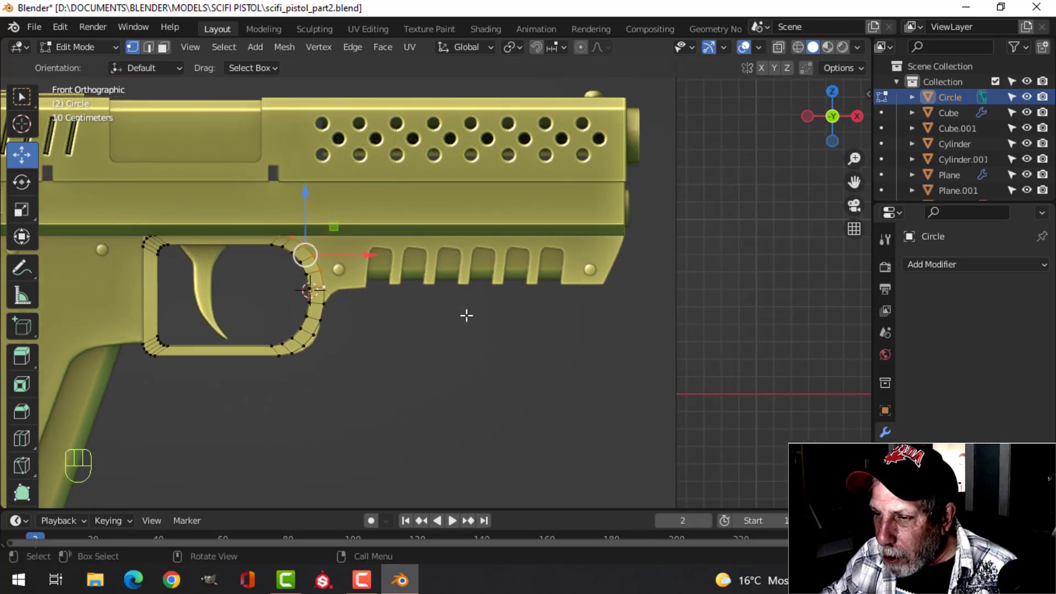
pyautogui.press('e')
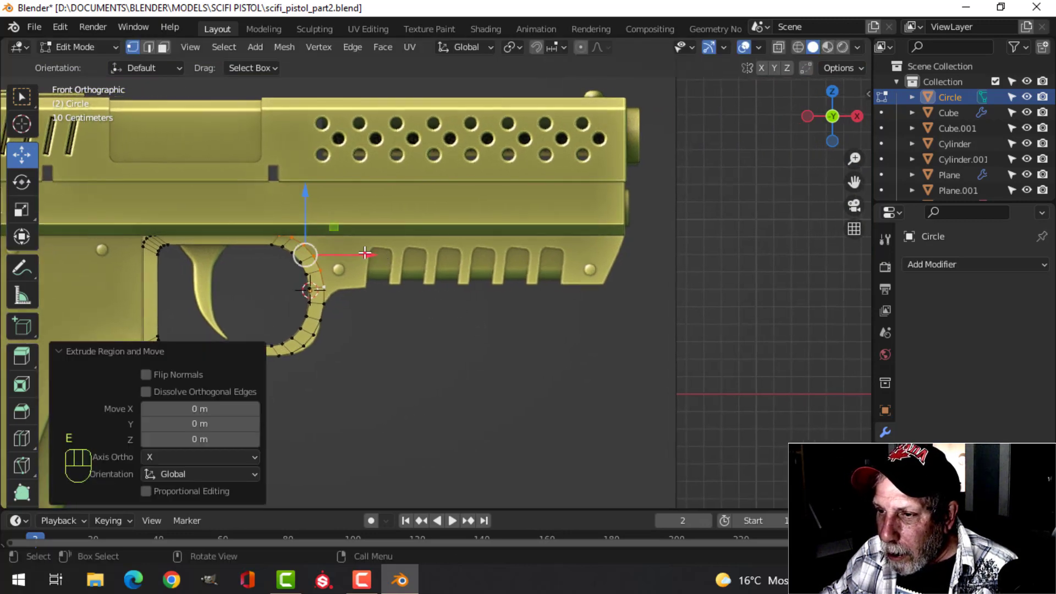
pyautogui.moveTo(365, 253); pyautogui.dragTo(650, 249)
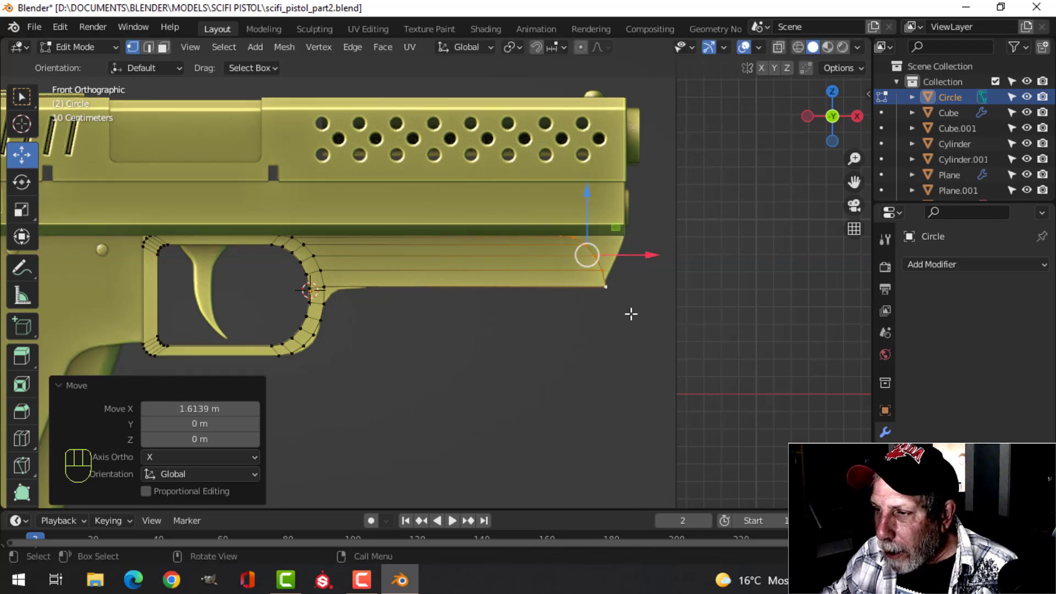
# Step: Flatten the extruded front edge with an X scale of 0 and move it about 0.083 m in X to the frame's lower front corner
pyautogui.scroll(2, 540, 325)
pyautogui.press('s')
pyautogui.press('x')
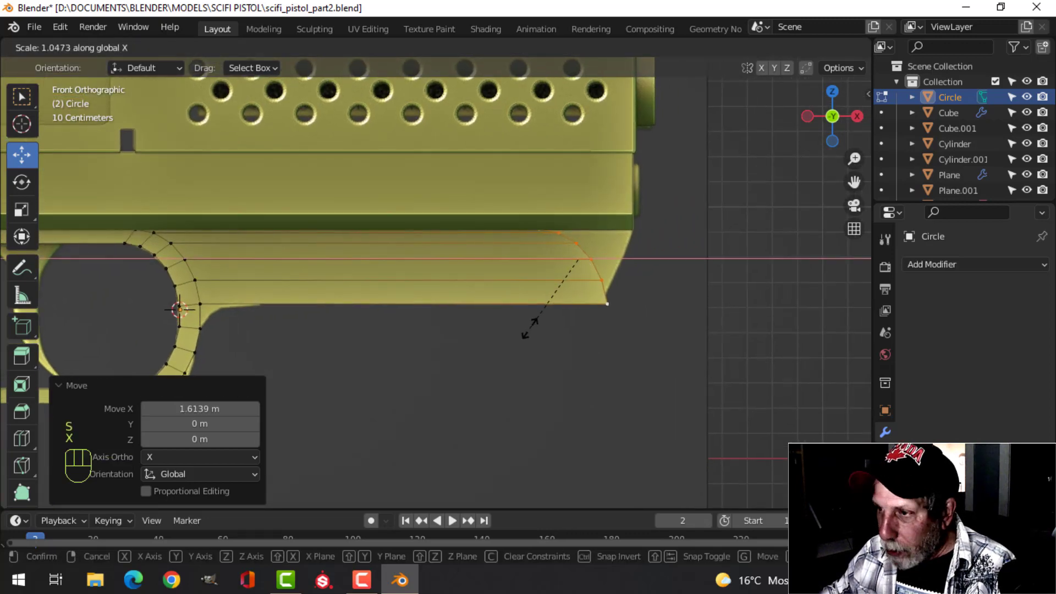
pyautogui.press('0')
pyautogui.press('Return')
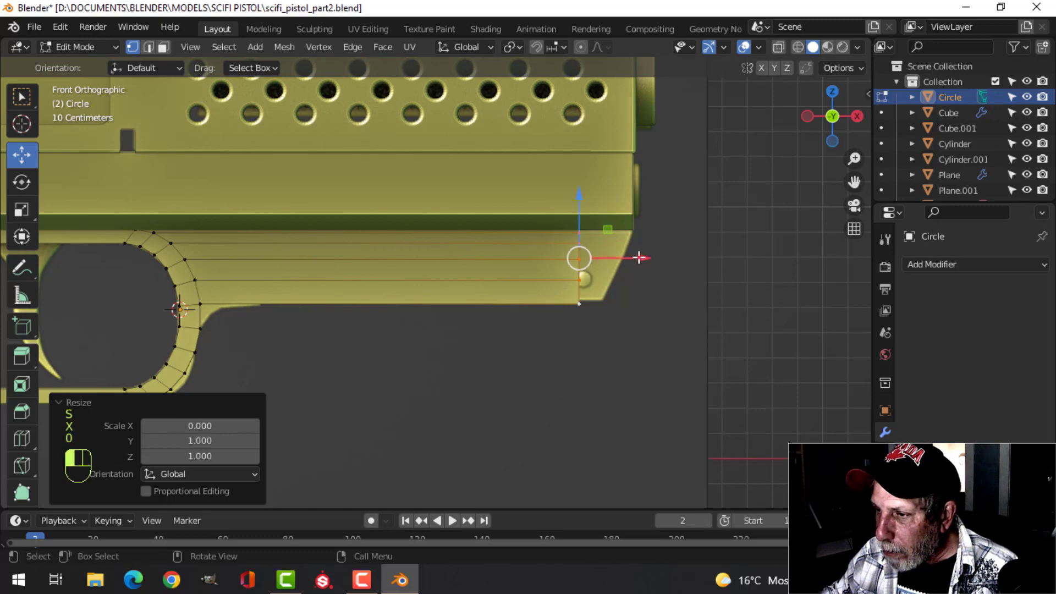
pyautogui.press('g')
pyautogui.press('x')
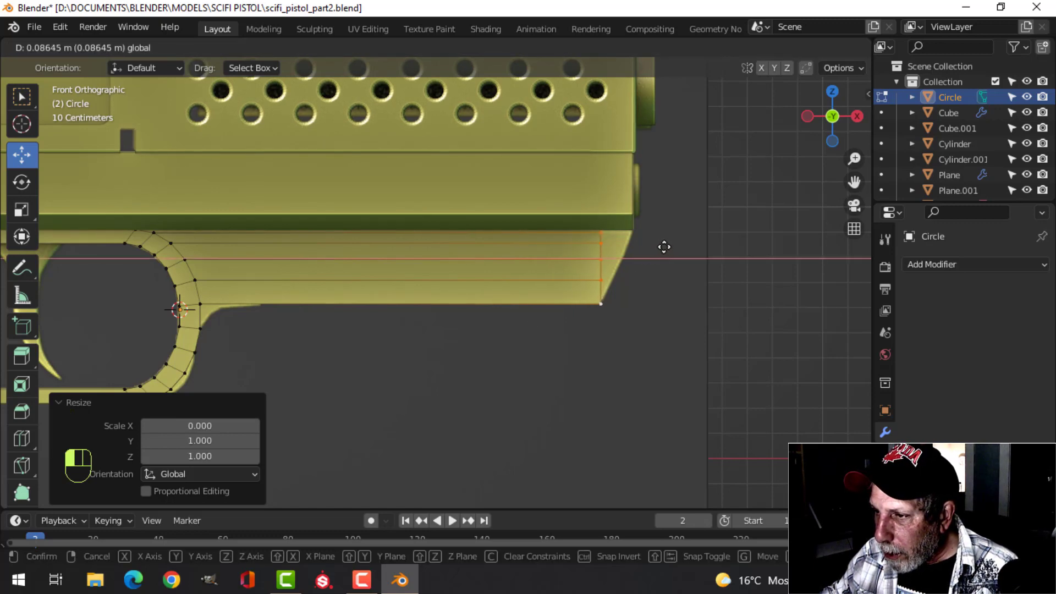
pyautogui.click(663, 248)
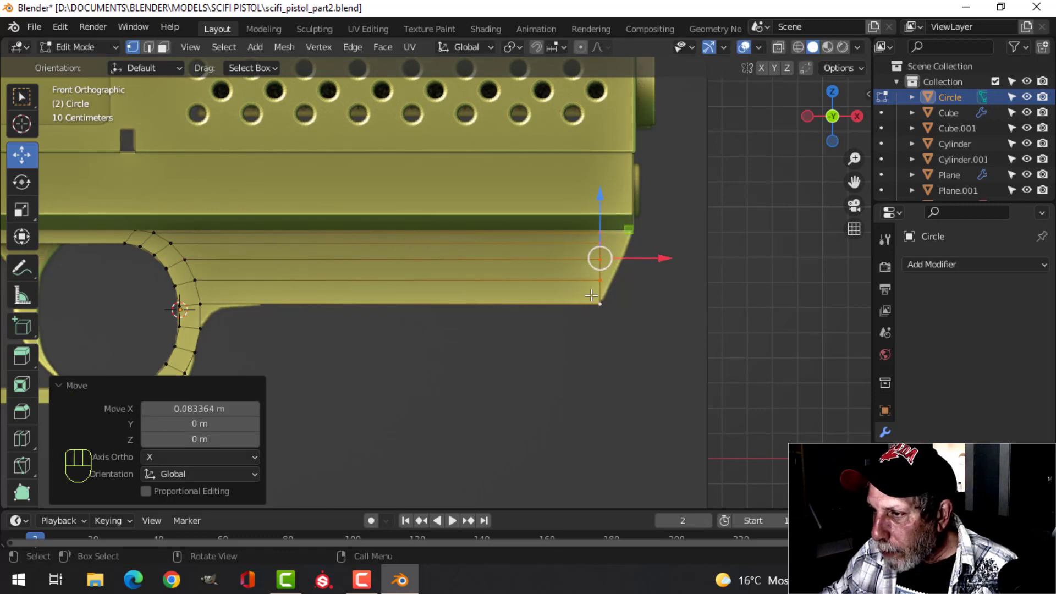
pyautogui.click(608, 315)
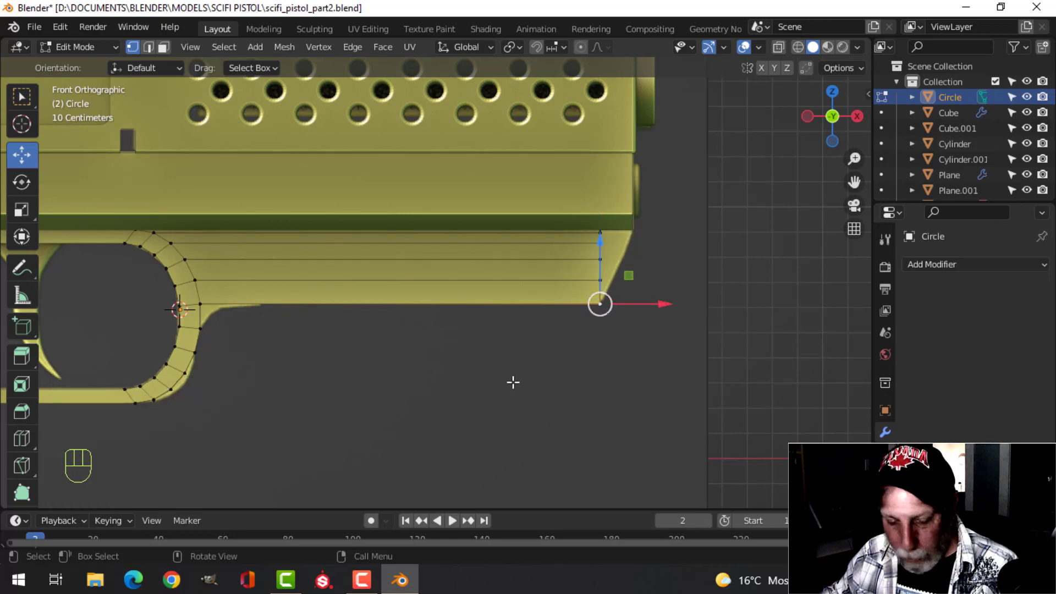
# Step: Snap the 3D cursor to the frame rail's lower front corner vertex and set the transform pivot point to 3D Cursor
pyautogui.hotkey('shift', 's')
pyautogui.click(517, 465)
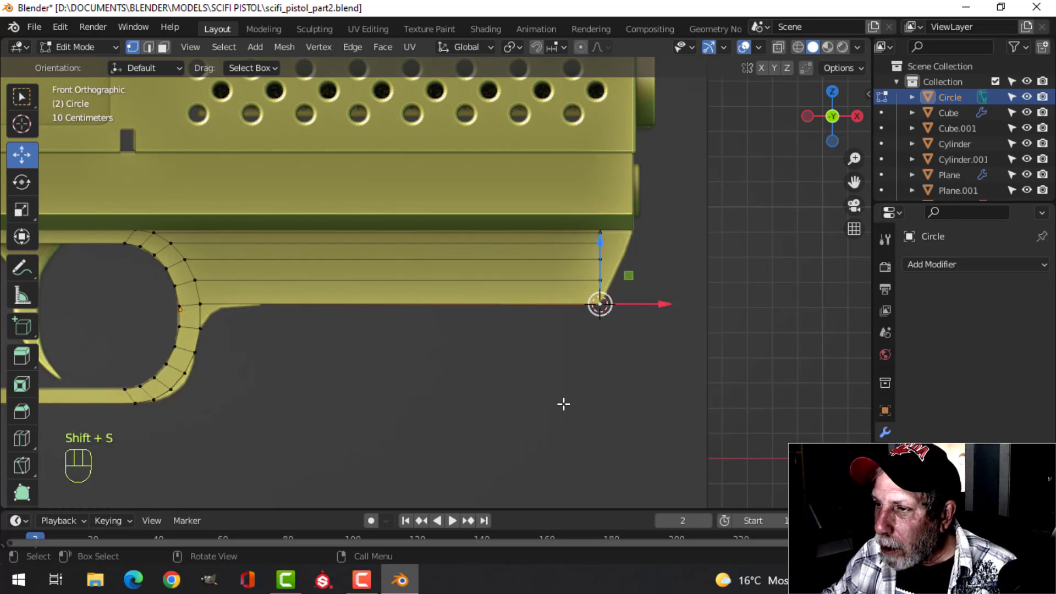
pyautogui.click(514, 47)
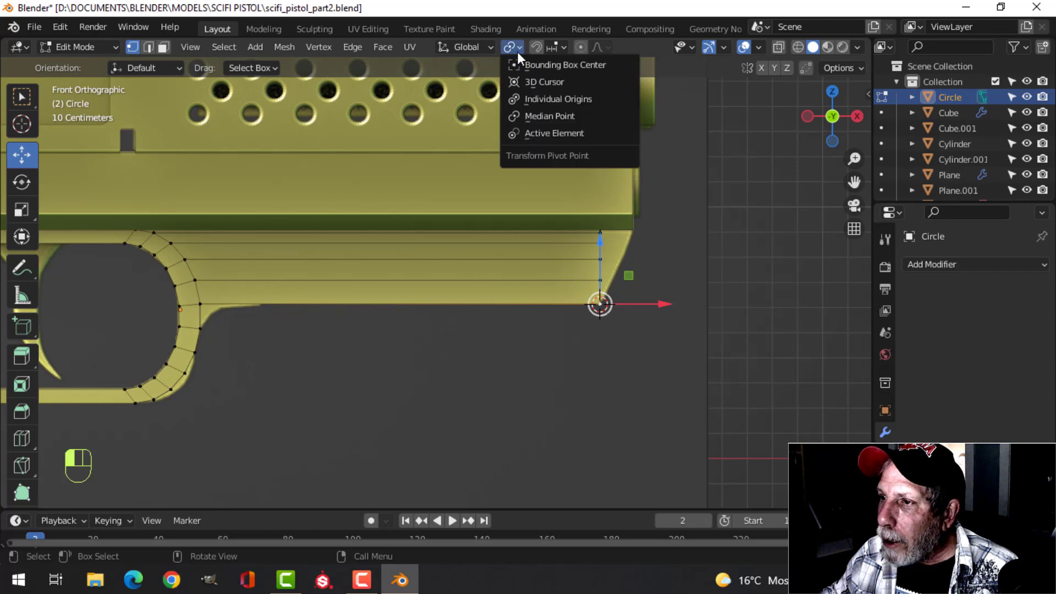
pyautogui.click(528, 82)
# Step: Shear all the rail's front edge vertices by 0.451 to follow the slanted muzzle end, and return to the Move tool and solid shading
pyautogui.hotkey('alt', 'a')
pyautogui.press('b')
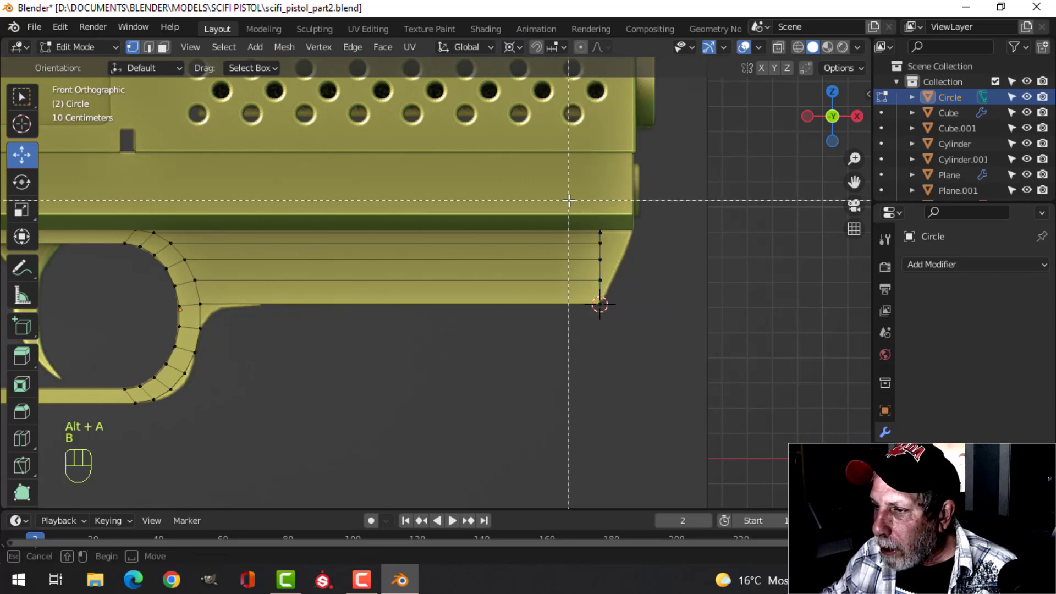
pyautogui.moveTo(568, 200); pyautogui.dragTo(656, 356)
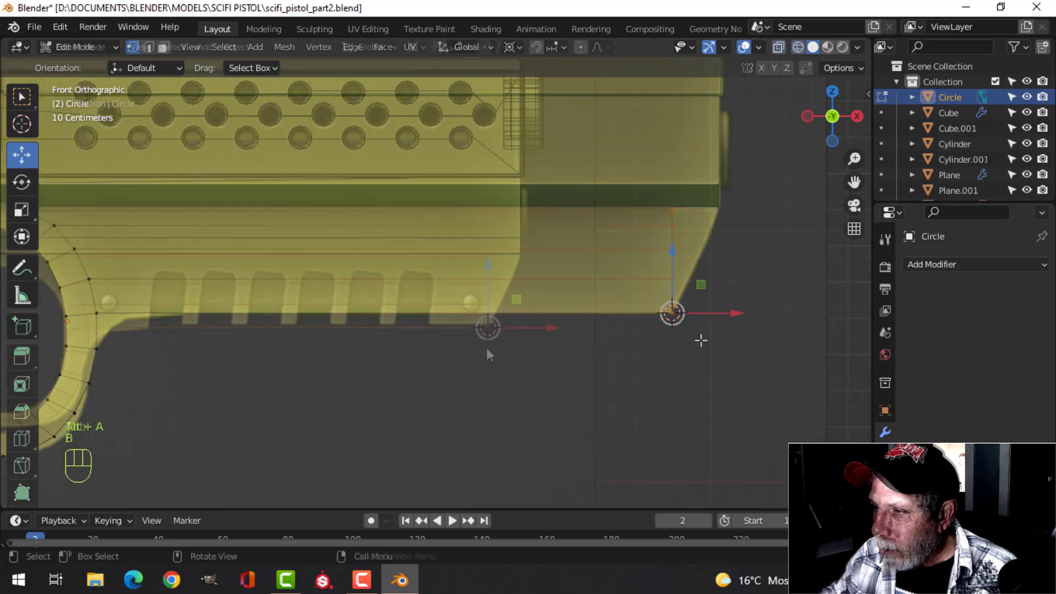
pyautogui.keyDown('shift'); pyautogui.moveTo(506, 355); pyautogui.dragTo(511, 332, button='middle'); pyautogui.keyUp('shift')
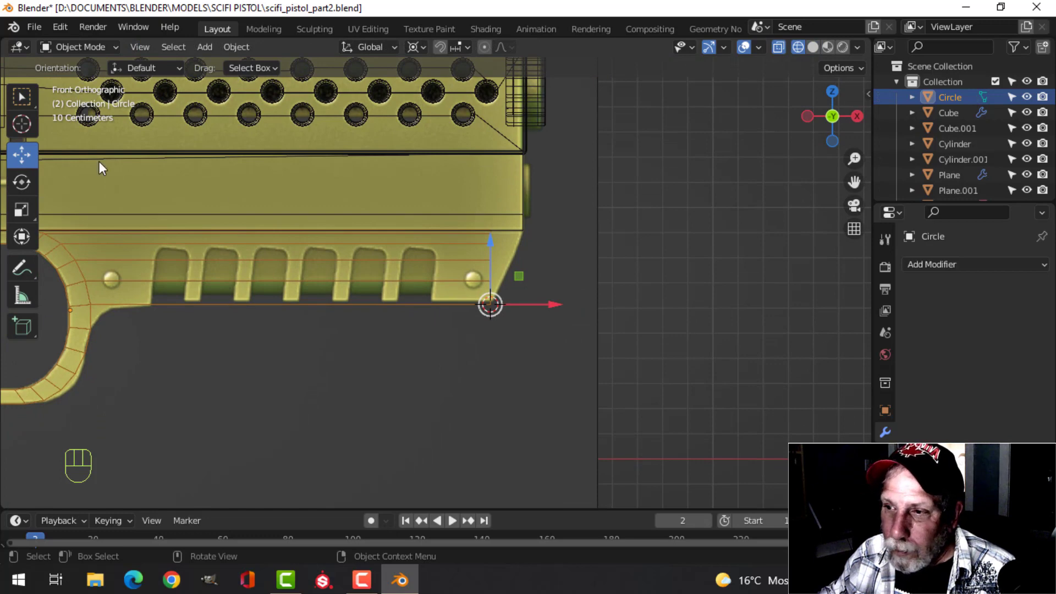
pyautogui.press('Tab')
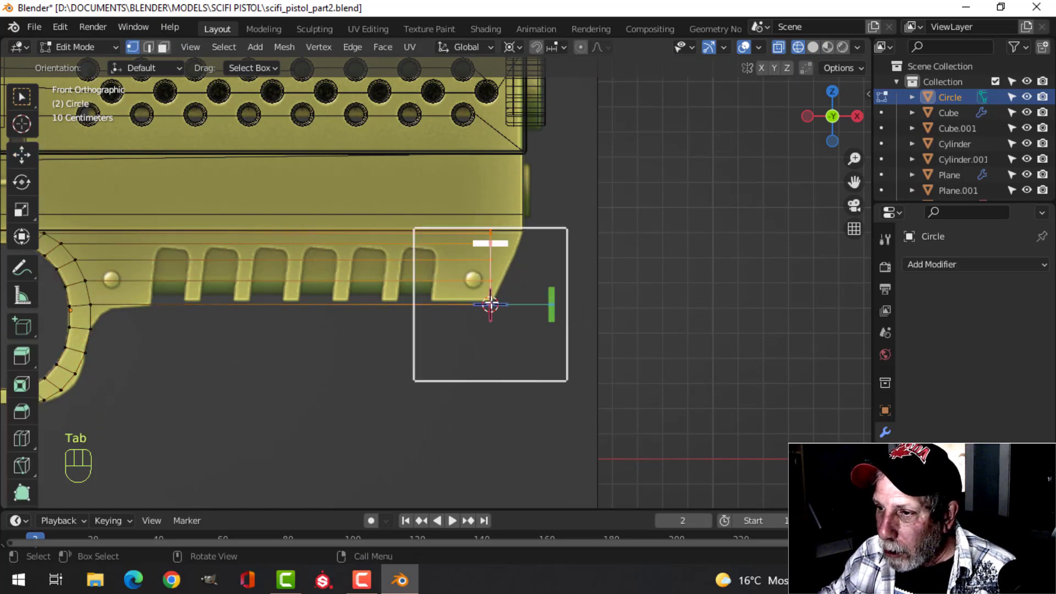
pyautogui.moveTo(552, 304); pyautogui.dragTo(528, 302)
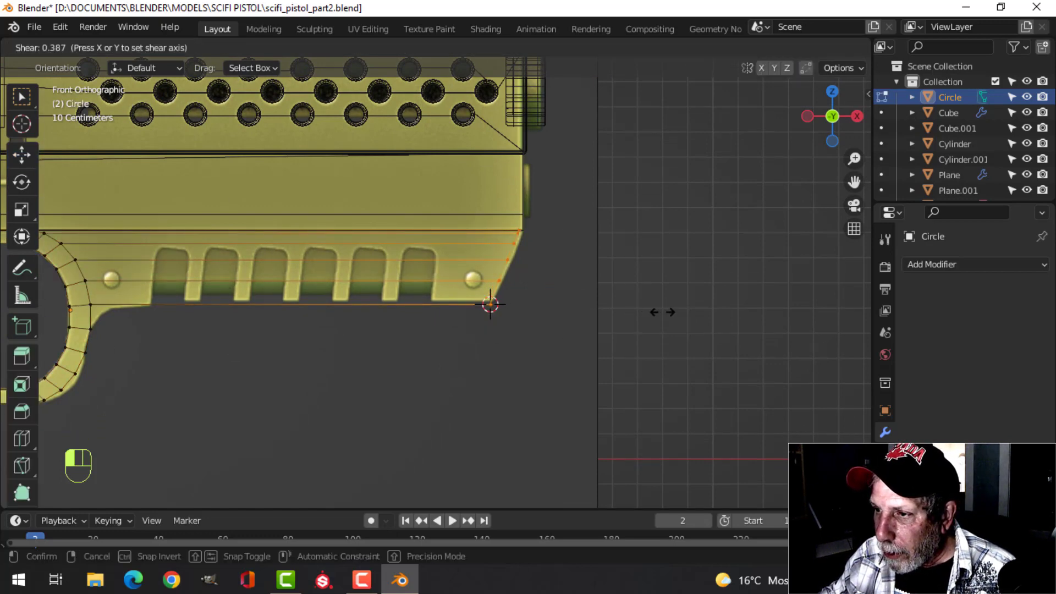
pyautogui.moveTo(690, 314); pyautogui.dragTo(691, 314)
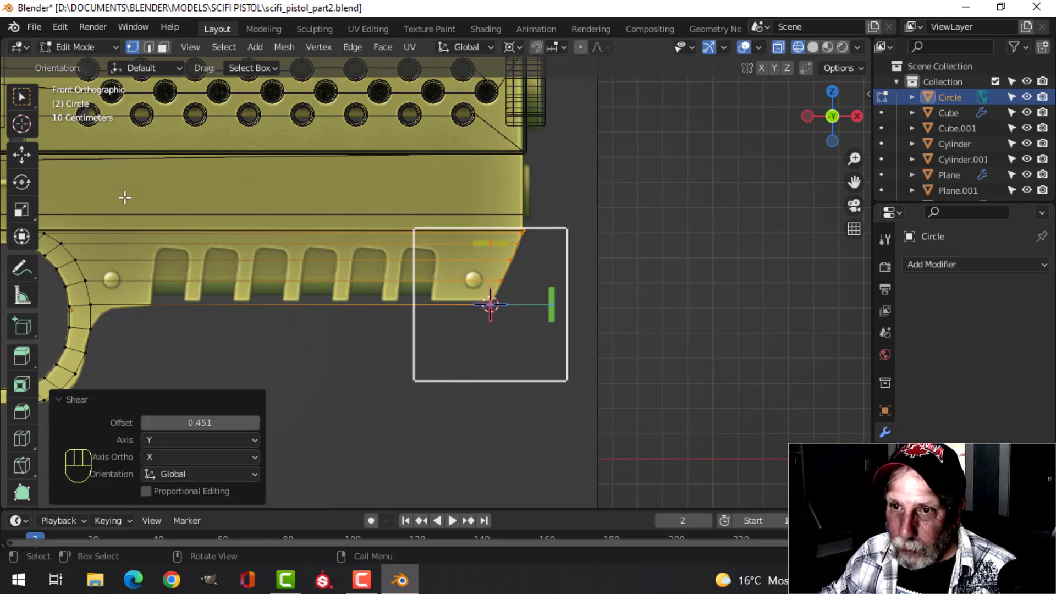
pyautogui.click(21, 154)
pyautogui.scroll(-4, 502, 383)
pyautogui.moveTo(382, 364)
pyautogui.keyDown('shift'); pyautogui.mouseDown(button='middle')
pyautogui.moveTo(423, 353)
pyautogui.moveTo(431, 332)
pyautogui.mouseUp(button='middle'); pyautogui.keyUp('shift')
pyautogui.scroll(3, 424, 349)
pyautogui.press('z')
pyautogui.click(465, 344)
# Step: In the front view, add one vertical loop cut through the rail with a slide factor of 0.914, close to the trigger guard
pyautogui.scroll(2, 431, 333)
pyautogui.scroll(-2, 392, 328)
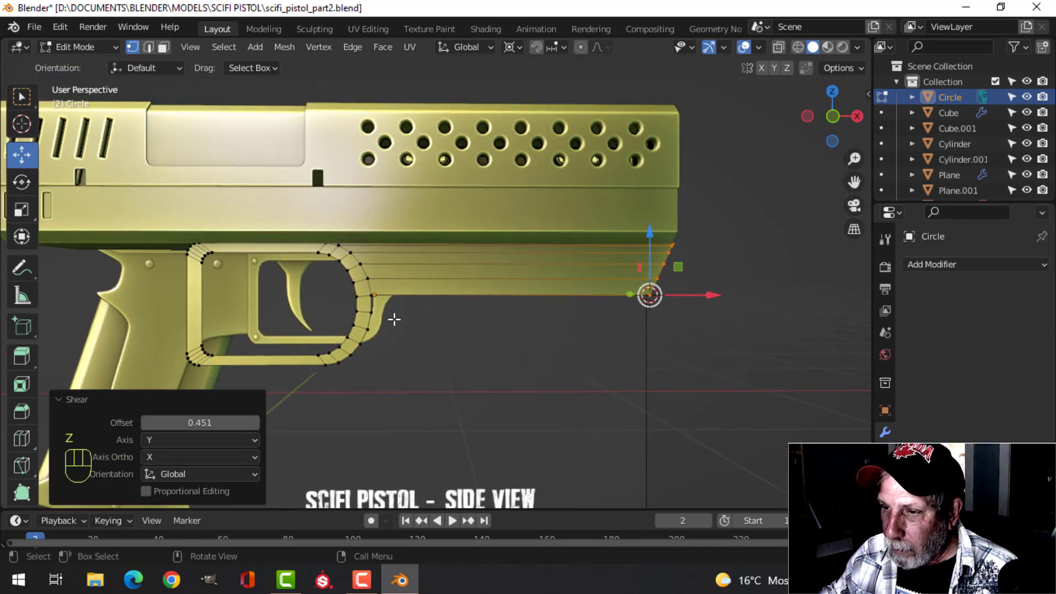
pyautogui.scroll(4, 393, 316)
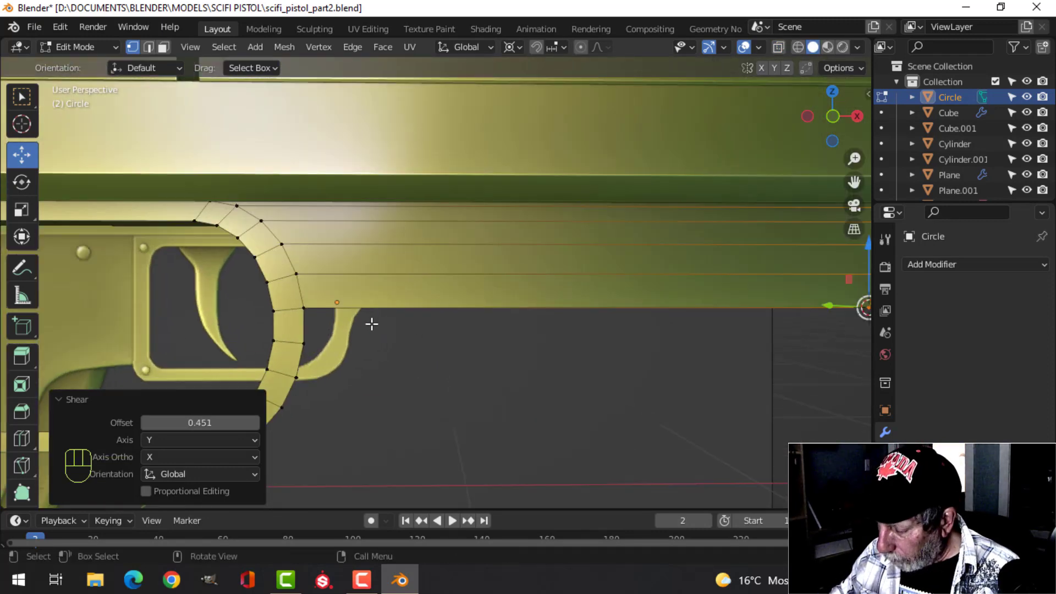
pyautogui.press('KP_1')
pyautogui.scroll(4, 372, 324)
pyautogui.scroll(-3, 323, 325)
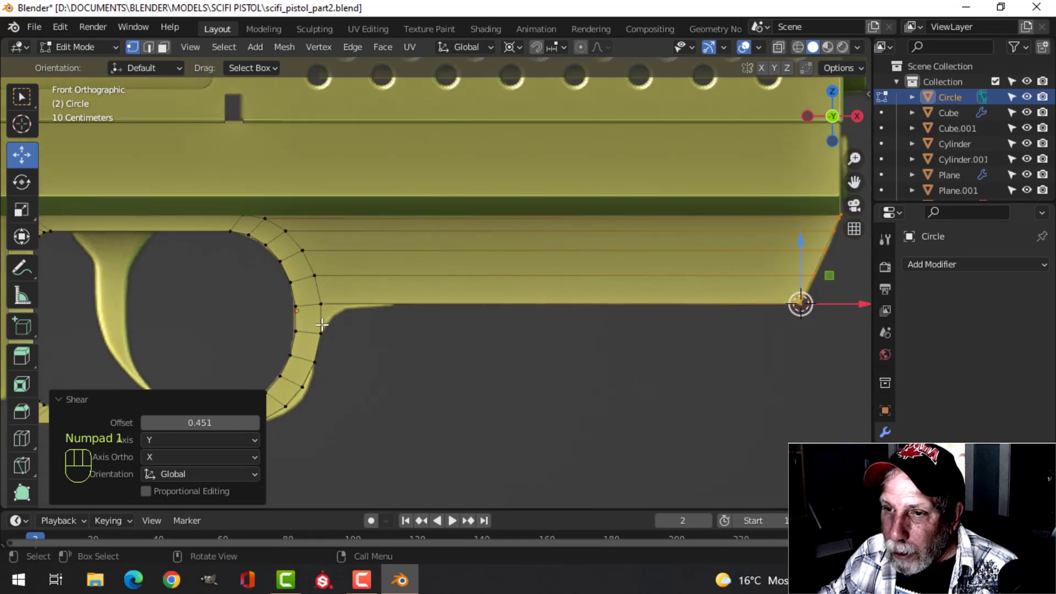
pyautogui.hotkey('ctrl', 'r')
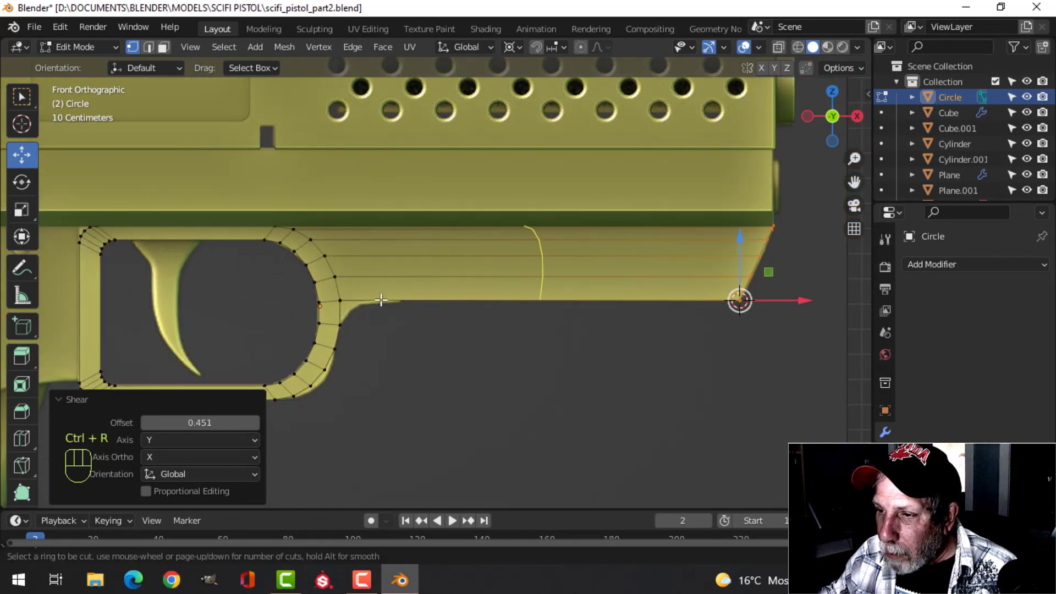
pyautogui.click(381, 300)
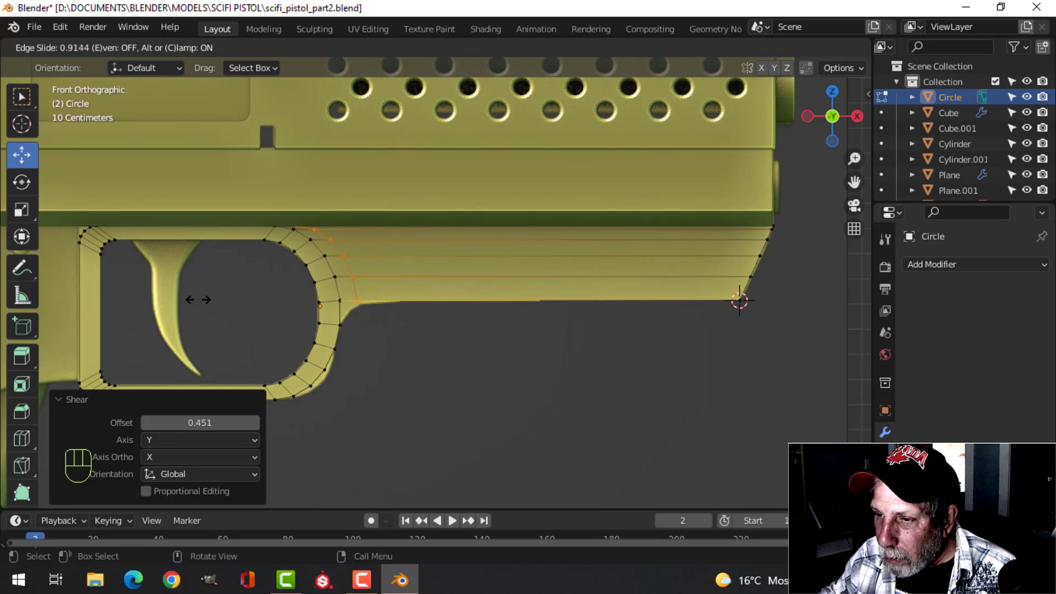
pyautogui.click(198, 300)
# Step: Edge-slide the new rail loop closer to the trigger guard with a factor of 0.297
pyautogui.scroll(2, 352, 325)
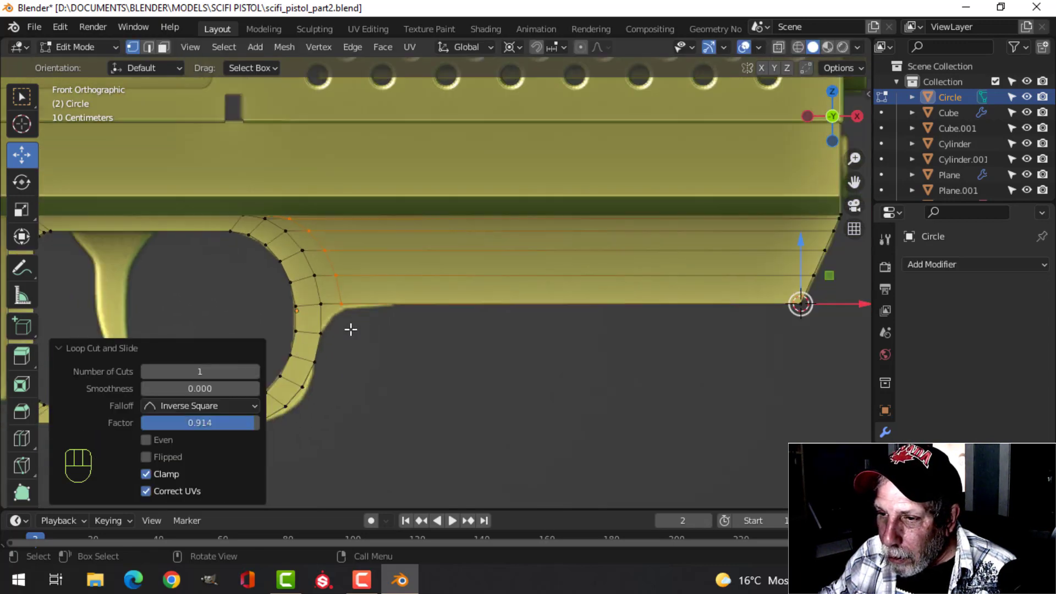
pyautogui.scroll(1, 347, 326)
pyautogui.click(270, 311)
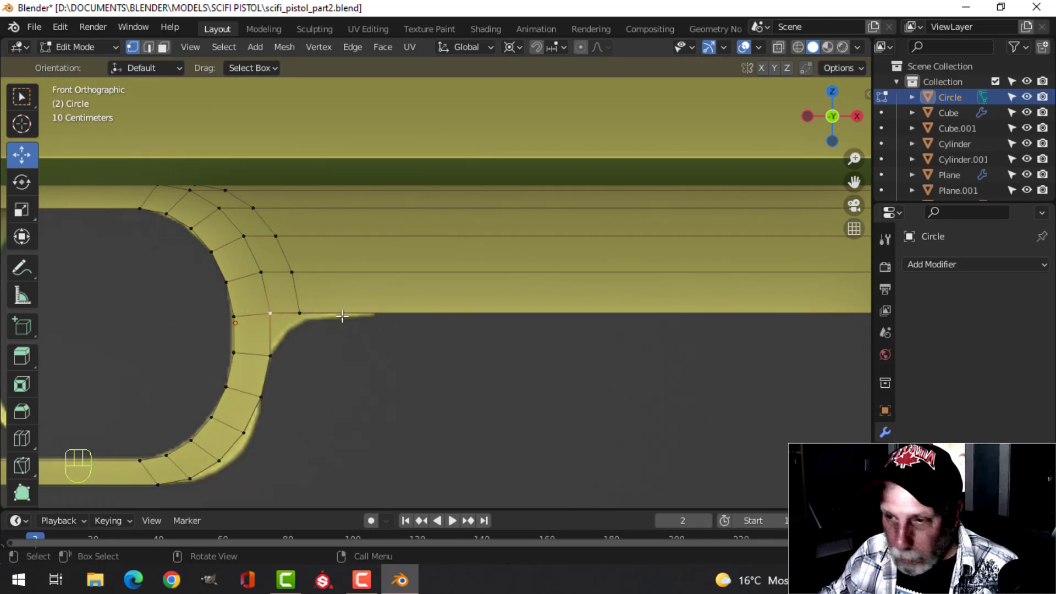
pyautogui.hotkey('ctrl', 'z')
pyautogui.press('g')
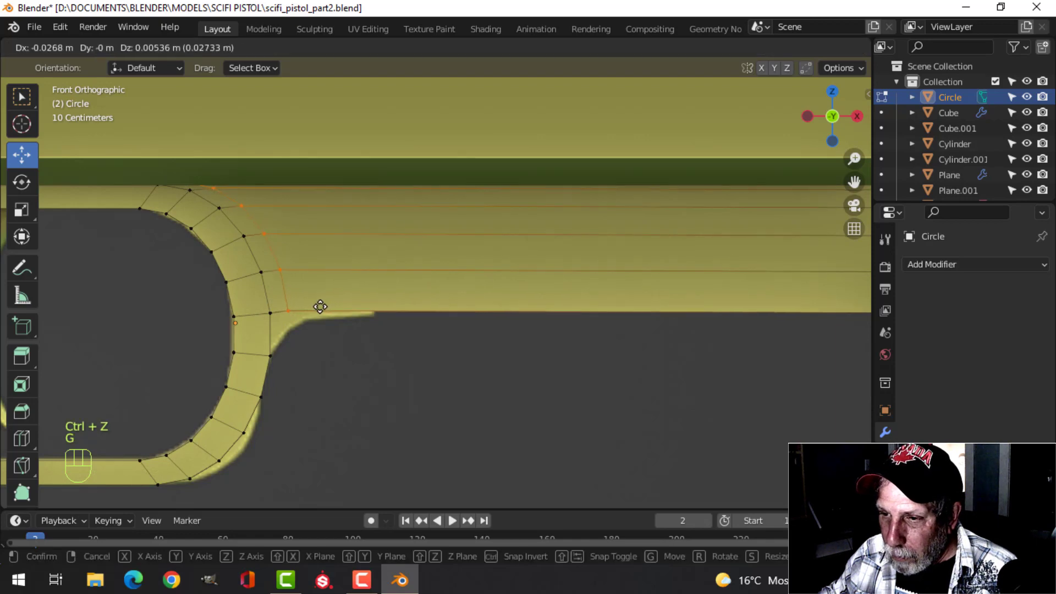
pyautogui.press('Escape')
pyautogui.press('g')
pyautogui.press('g')
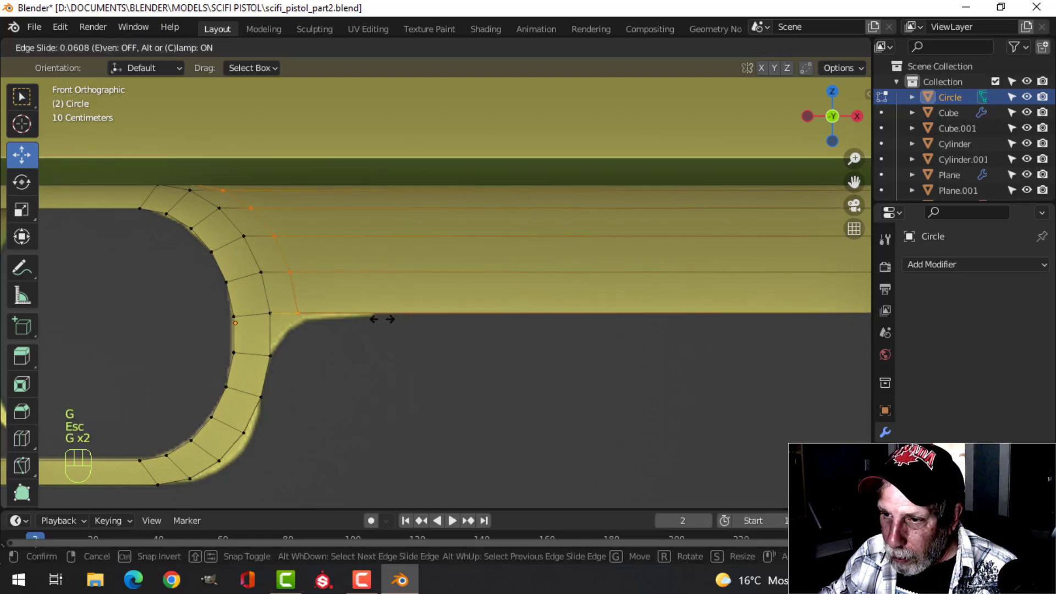
pyautogui.click(300, 324)
# Step: Add a loop cut across the trigger guard rim just below its junction with the rail
pyautogui.hotkey('ctrl', 'r')
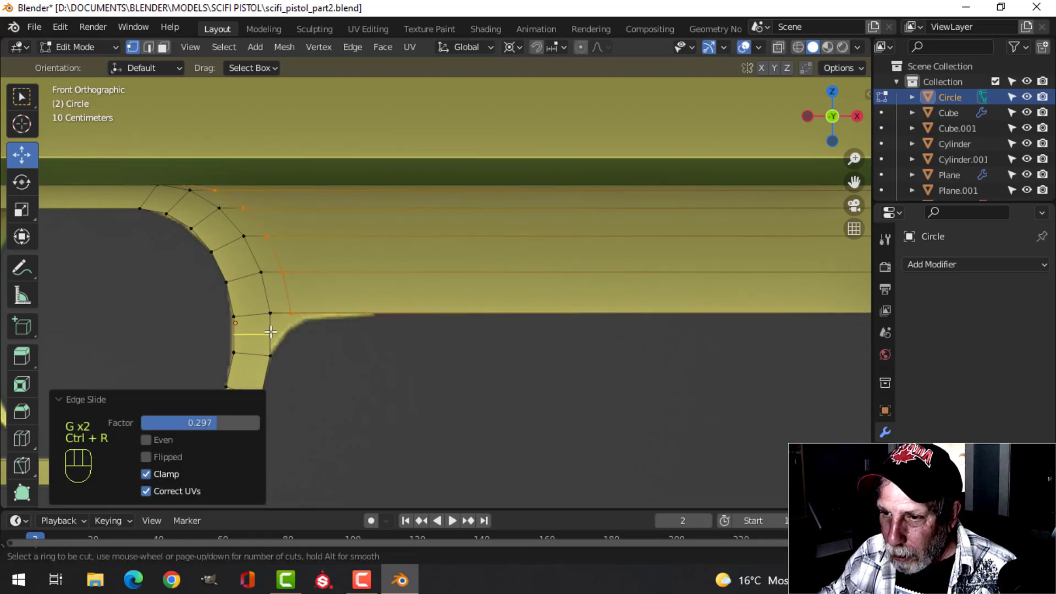
pyautogui.click(274, 338)
pyautogui.click(274, 341)
pyautogui.hotkey('alt', 'a')
pyautogui.scroll(2, 302, 340)
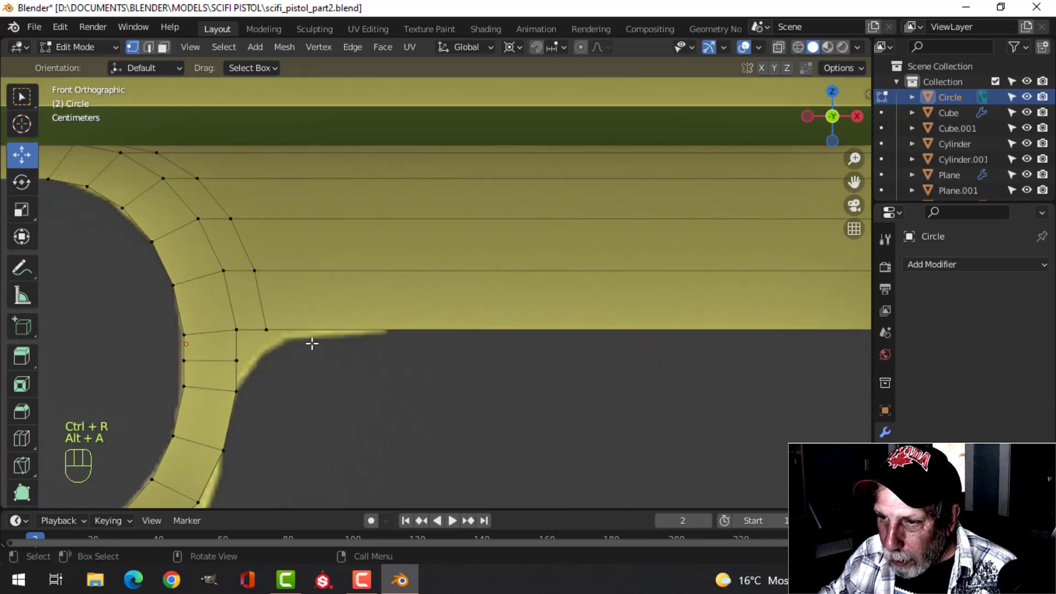
# Step: Move the outer rim's junction vertex and the vertex just below it outward toward the curved corner in the reference
pyautogui.click(233, 328)
pyautogui.press('g')
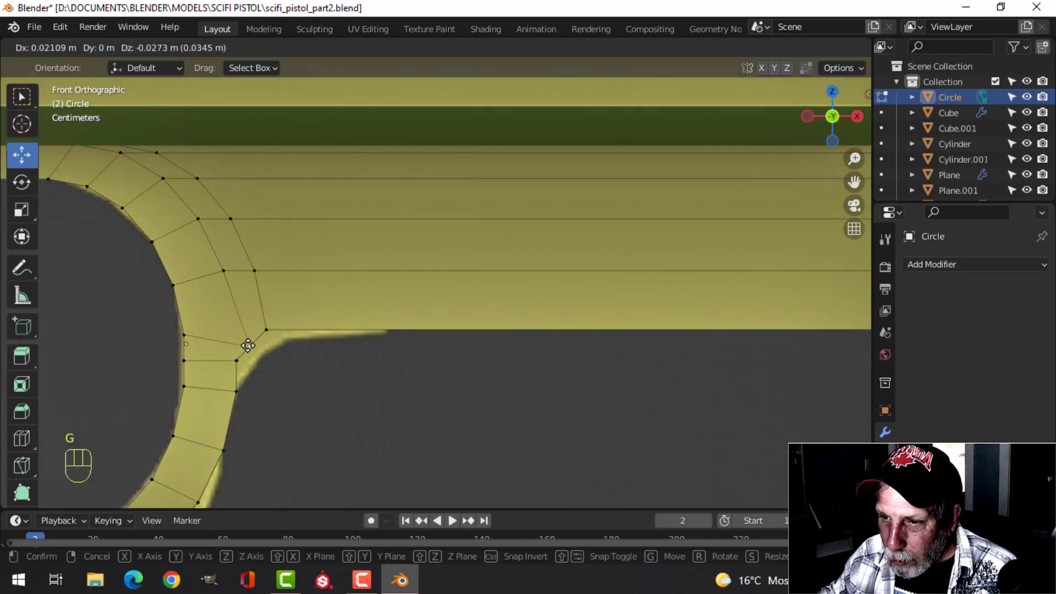
pyautogui.click(244, 337)
pyautogui.click(235, 364)
pyautogui.press('g')
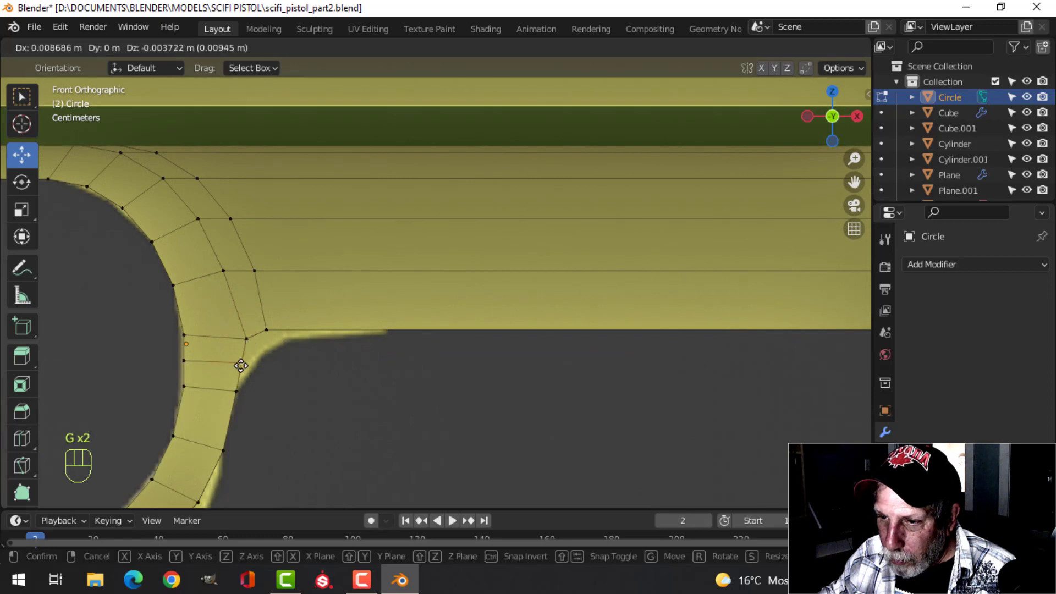
pyautogui.click(249, 369)
pyautogui.click(272, 328)
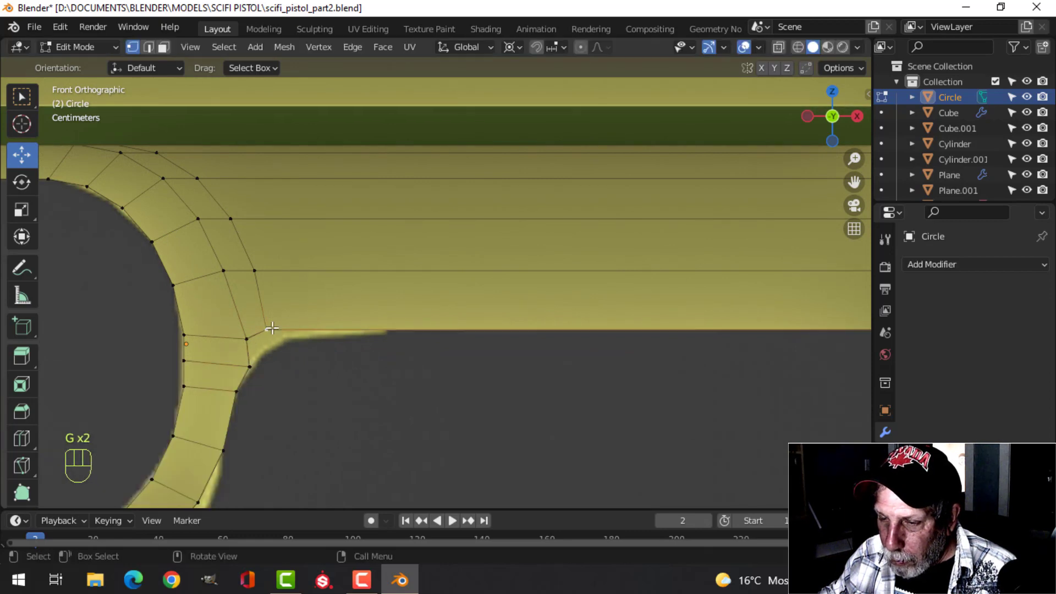
pyautogui.hotkey('alt', 'a')
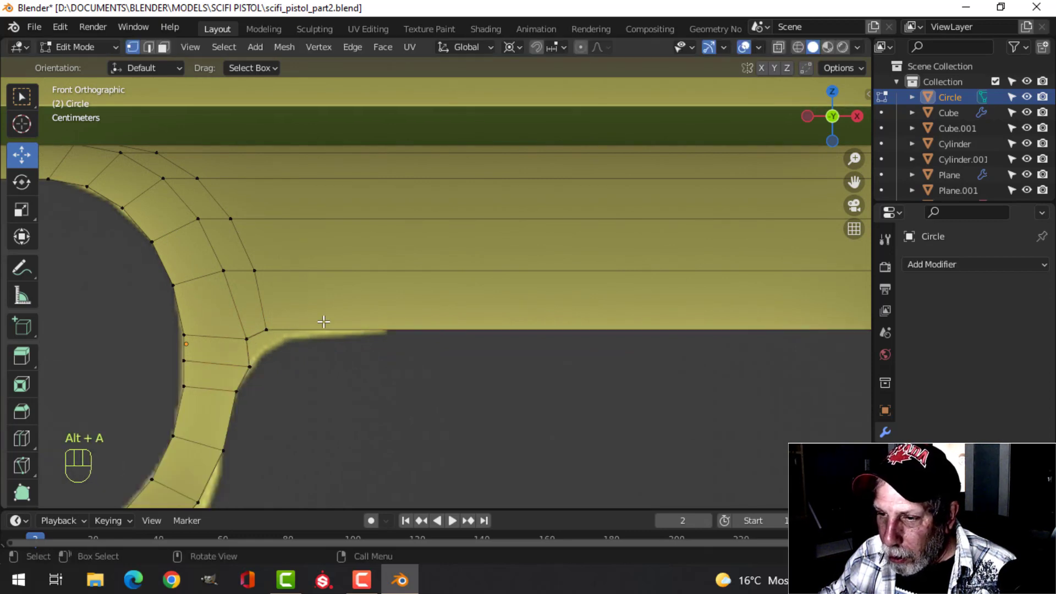
# Step: Add one loop cut through the rail where the reference fillet ends and another midway between it and the existing loop
pyautogui.hotkey('ctrl', 'r')
pyautogui.click(296, 328)
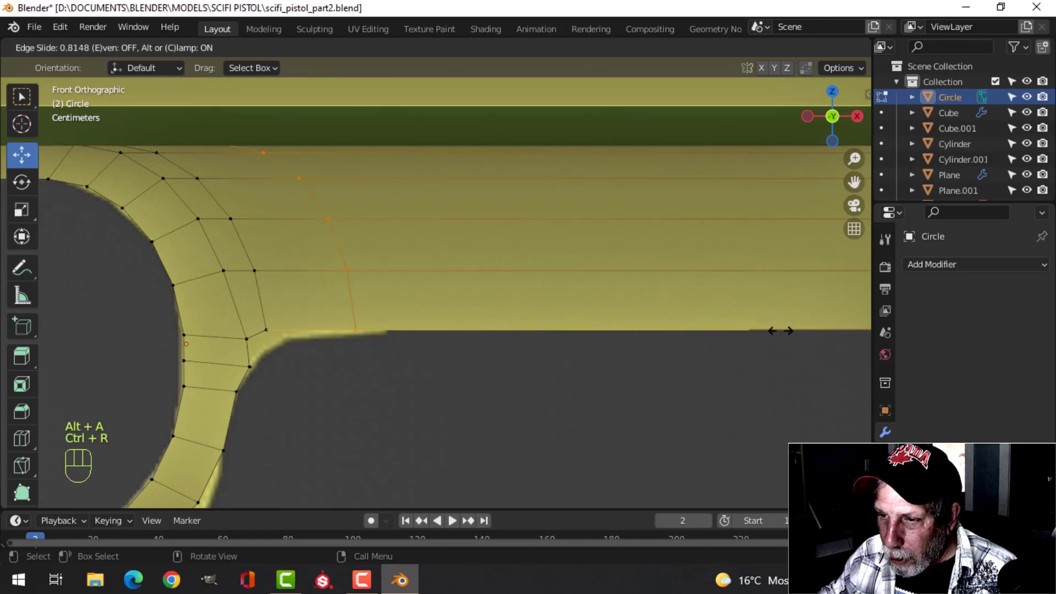
pyautogui.click(809, 333)
pyautogui.hotkey('alt', 'a')
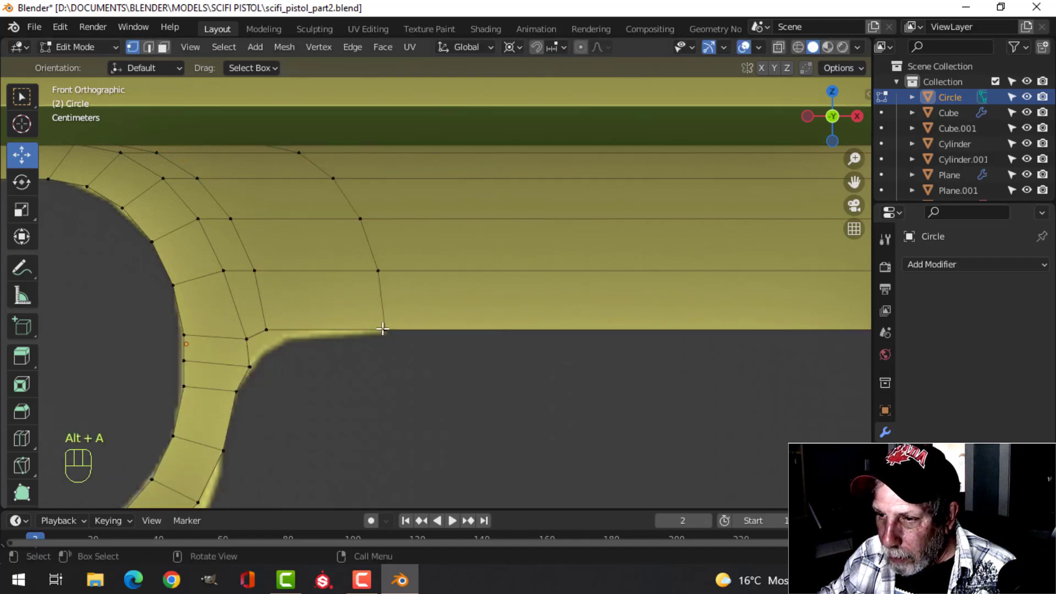
pyautogui.hotkey('ctrl', 'r')
pyautogui.click(319, 328)
pyautogui.click(320, 327)
pyautogui.hotkey('alt', 'a')
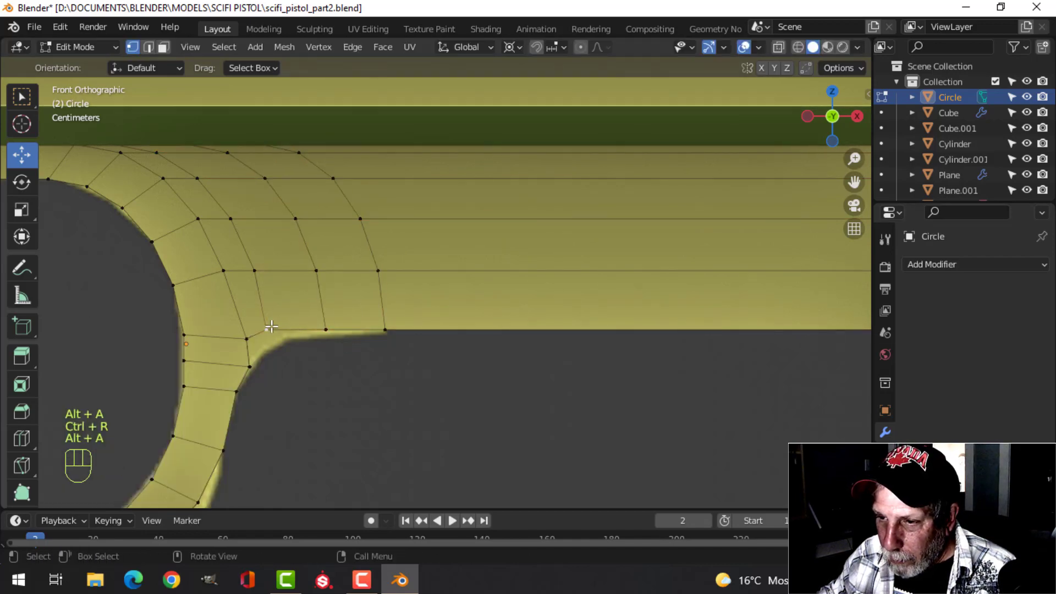
# Step: Move the rail's two lower fillet vertices onto the reference curve and shift the junction vertex about 0.027 m in X and -0.021 m in Z
pyautogui.click(272, 328)
pyautogui.press('g')
pyautogui.click(291, 337)
pyautogui.click(327, 330)
pyautogui.press('g')
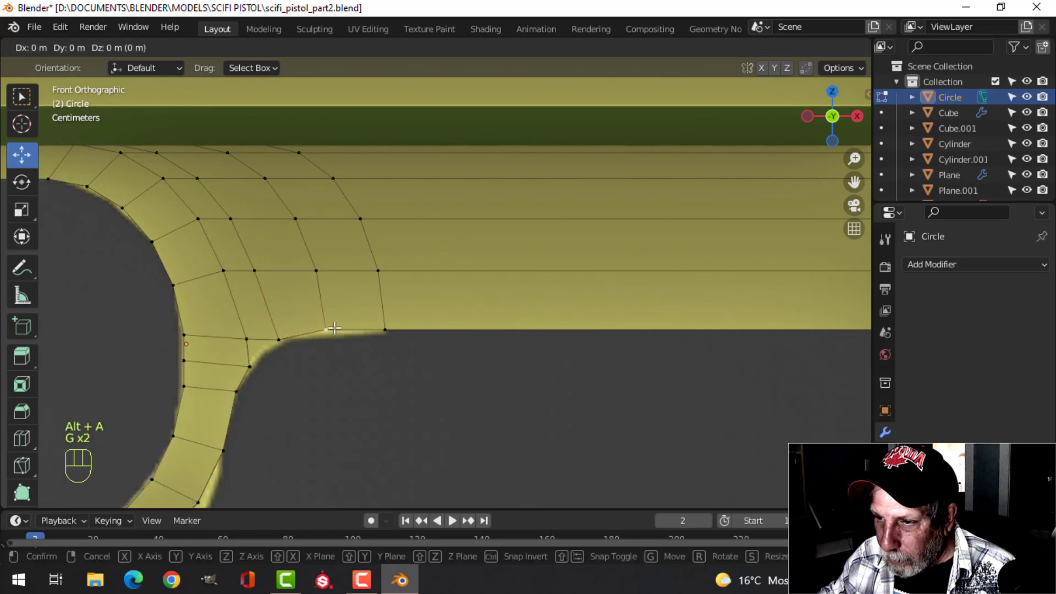
pyautogui.click(333, 331)
pyautogui.click(248, 341)
pyautogui.press('g')
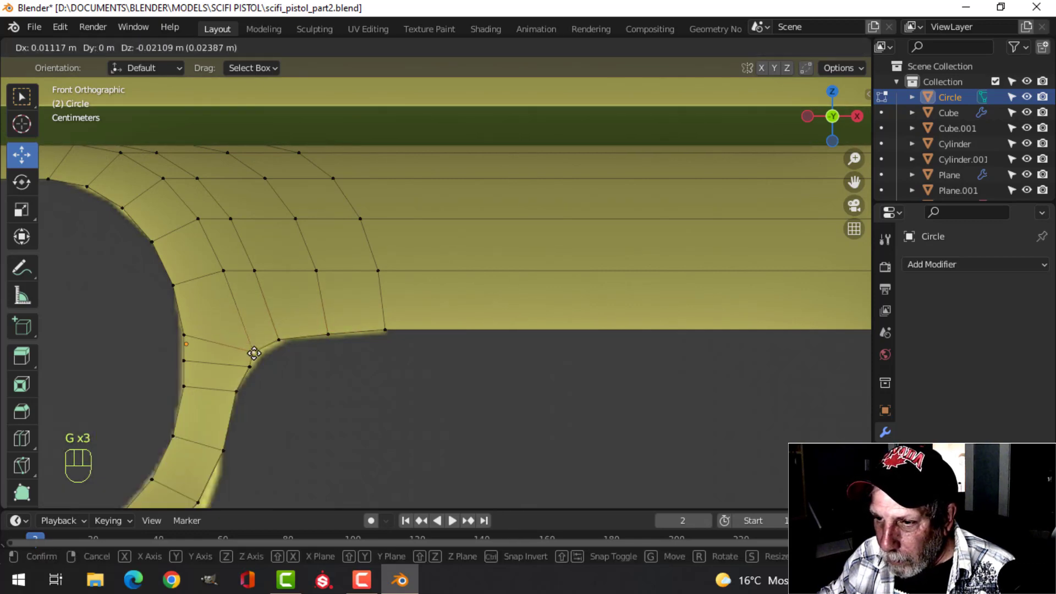
pyautogui.click(266, 352)
pyautogui.scroll(2, 331, 374)
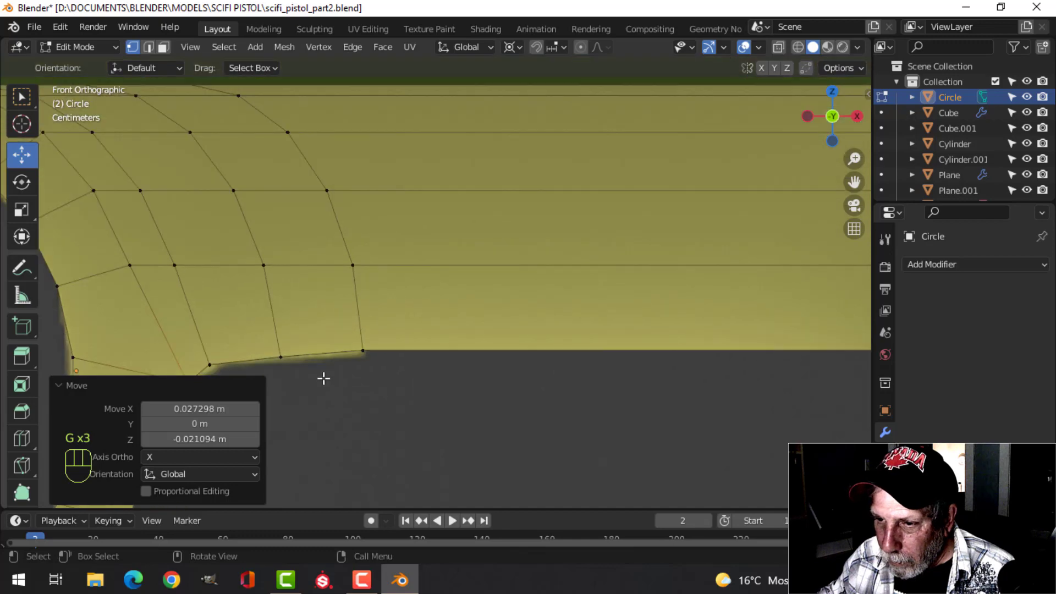
# Step: Fine-tune the fillet's corner vertex by about 0.002 m in X and -0.003 m in Z, and nudge the next lower edge vertex onto the outline
pyautogui.keyDown('shift'); pyautogui.moveTo(323, 377); pyautogui.dragTo(524, 250, button='middle'); pyautogui.keyUp('shift')
pyautogui.scroll(2, 377, 314)
pyautogui.click(317, 284)
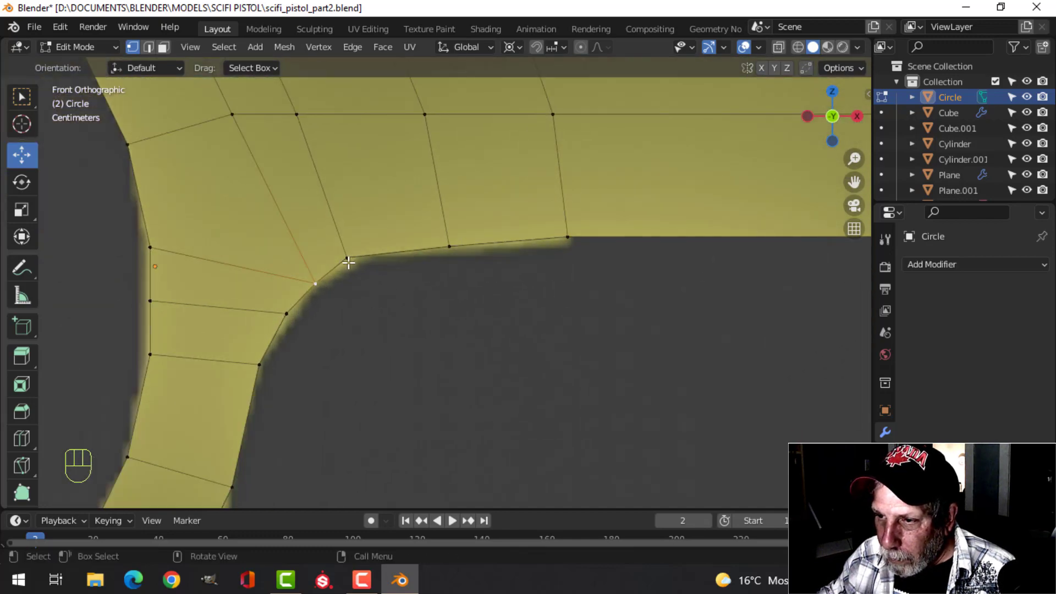
pyautogui.press('g')
pyautogui.click(370, 295)
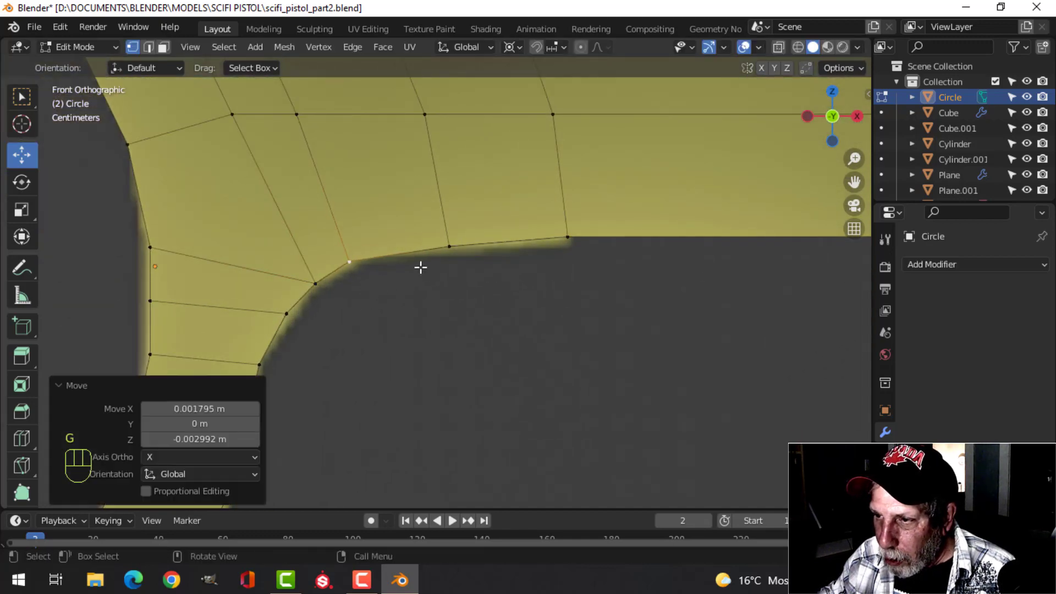
pyautogui.click(449, 246)
pyautogui.press('g')
pyautogui.click(443, 252)
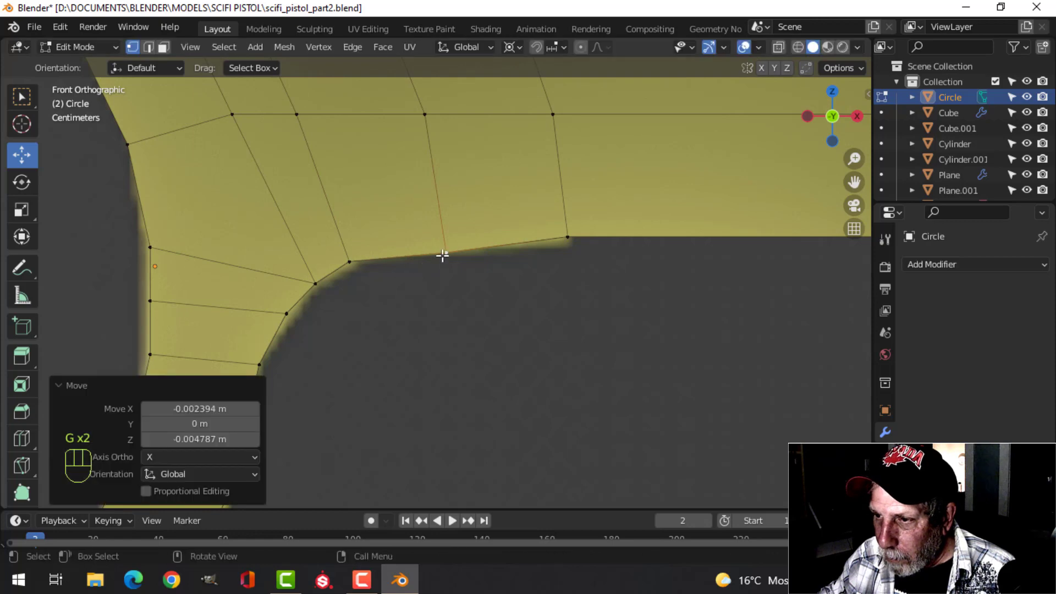
pyautogui.press('g')
pyautogui.rightClick(405, 251)
# Step: Add a centred loop cut between those two fillet vertices and move its bottom vertex about 0.0024 m up in Z
pyautogui.hotkey('ctrl', 'r')
pyautogui.click(400, 250)
pyautogui.rightClick(399, 250)
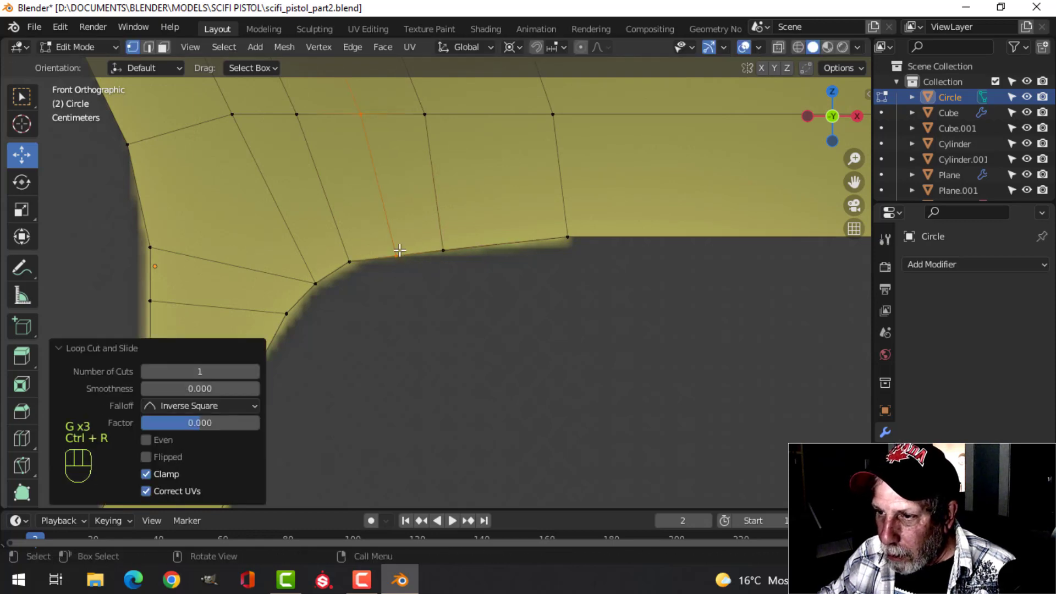
pyautogui.hotkey('alt', 'a')
pyautogui.press('g')
pyautogui.click(397, 244)
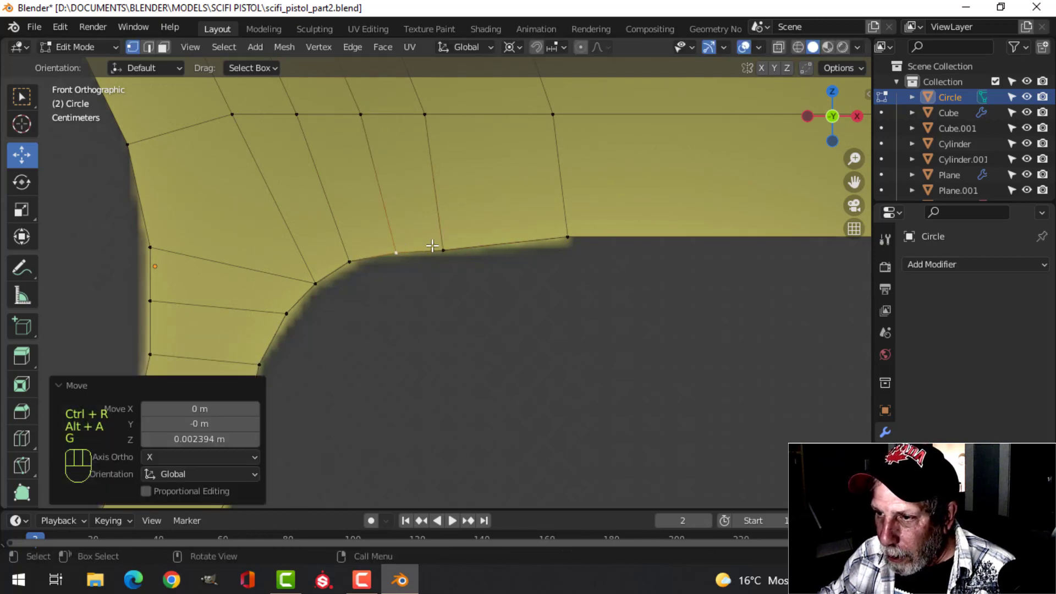
# Step: Shift the lower-edge vertex beside the rail fillet about 0.004 m in X and Z, and nudge the upper fillet vertex onto the outline
pyautogui.click(445, 251)
pyautogui.press('g')
pyautogui.press('g')
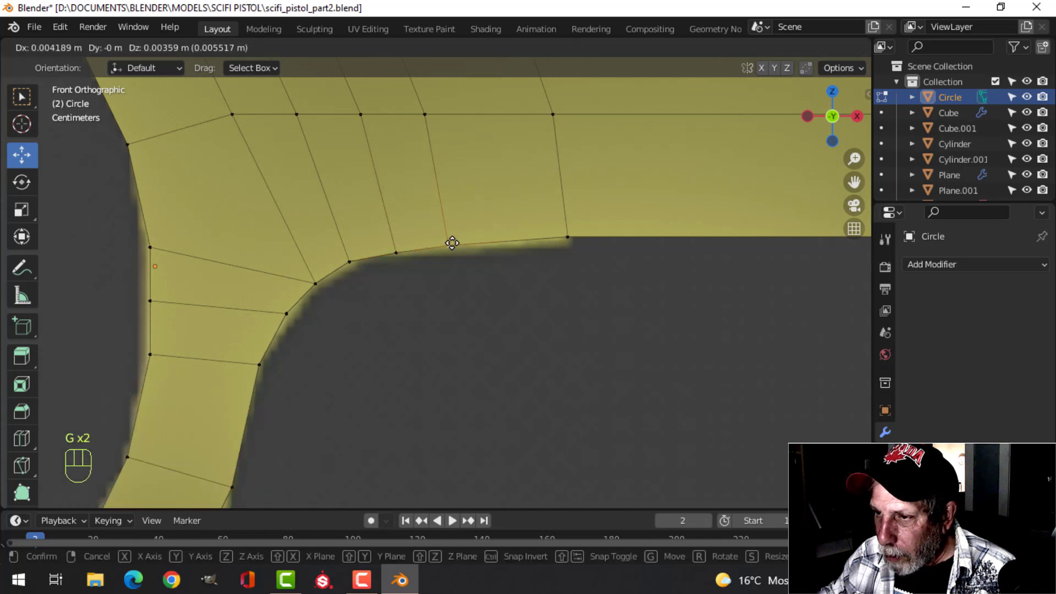
pyautogui.click(453, 241)
pyautogui.click(347, 262)
pyautogui.press('g')
pyautogui.press('g')
pyautogui.press('g')
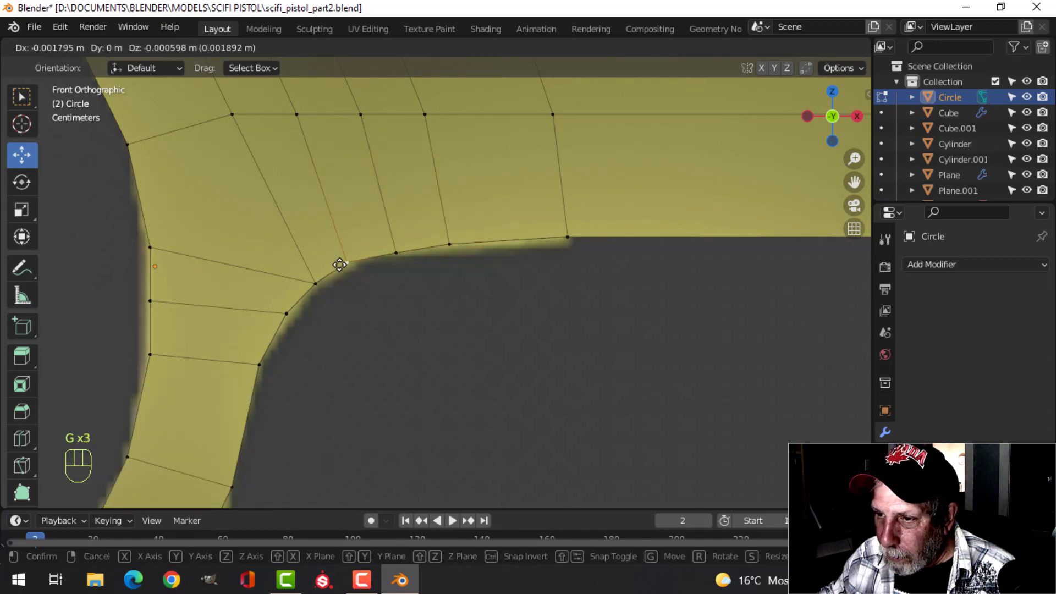
pyautogui.click(333, 277)
# Step: Move the fillet vertex just below the corner about -0.001 m in X and -0.0024 m in Z, and leave Edit Mode
pyautogui.click(284, 311)
pyautogui.press('g')
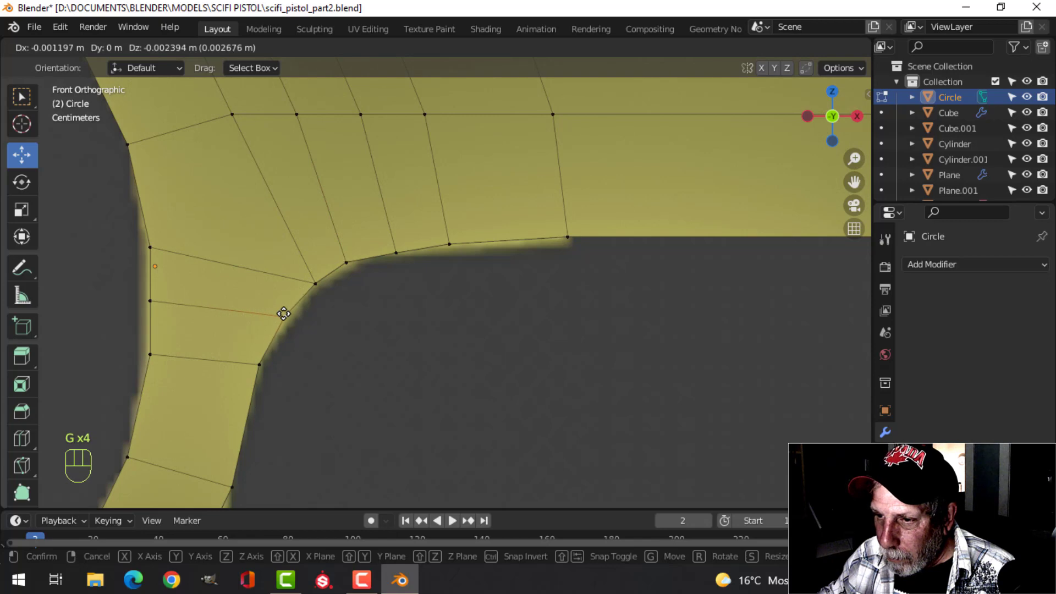
pyautogui.click(284, 313)
pyautogui.scroll(-3, 511, 359)
pyautogui.press('Tab')
pyautogui.scroll(-4, 556, 351)
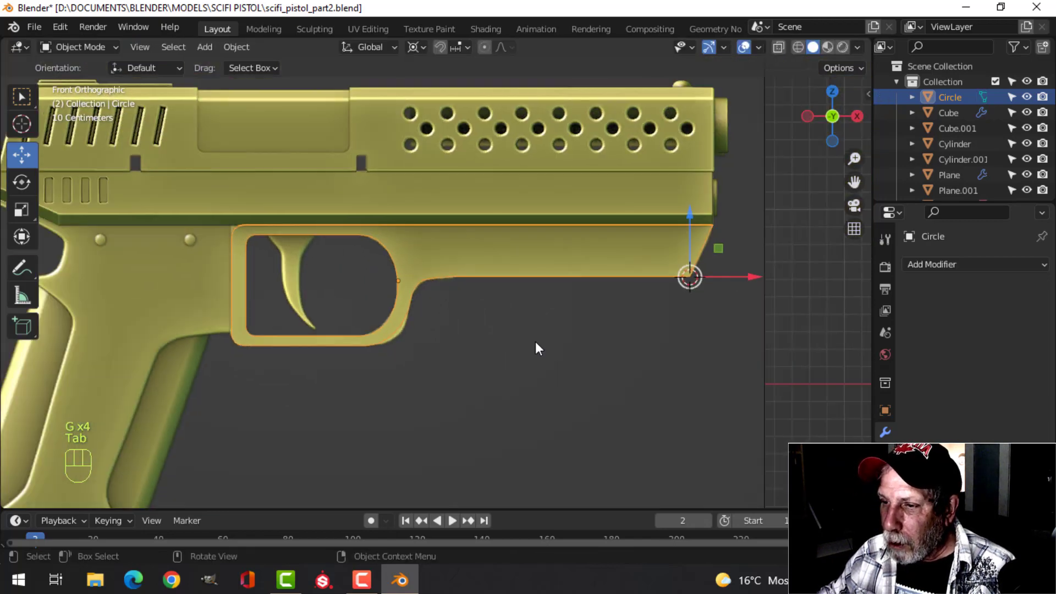
pyautogui.hotkey('alt', 'a')
pyautogui.moveTo(538, 347)
pyautogui.mouseDown(button='middle')
pyautogui.moveTo(495, 347)
pyautogui.moveTo(540, 347)
pyautogui.mouseUp(button='middle')
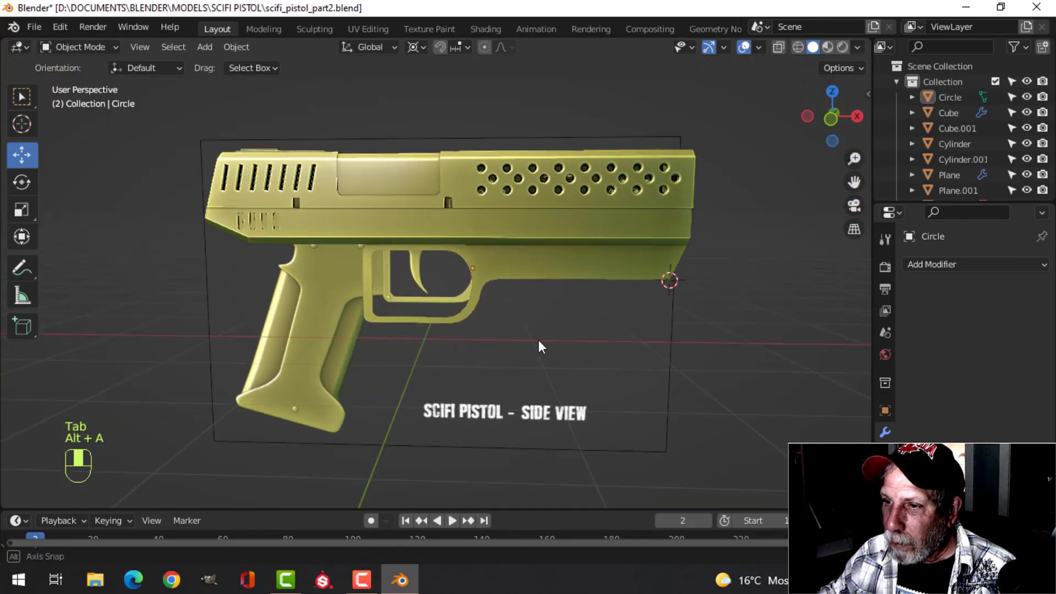
# Step: Select the whole flat rail and trigger-guard mesh and move it about 0.09 m along Y under the pistol body
pyautogui.click(510, 279)
pyautogui.press('Tab')
pyautogui.press('a')
pyautogui.scroll(4, 530, 309)
pyautogui.moveTo(570, 313); pyautogui.dragTo(486, 325, button='middle')
pyautogui.scroll(-4, 539, 340)
pyautogui.scroll(3, 466, 295)
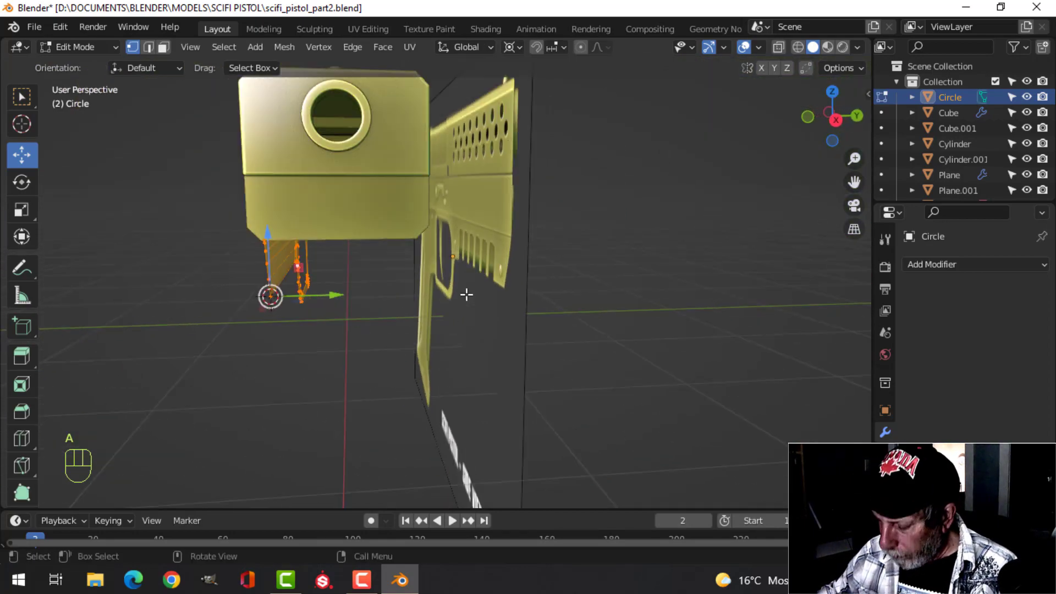
pyautogui.press('KP_3')
pyautogui.scroll(3, 464, 293)
pyautogui.keyDown('shift'); pyautogui.moveTo(464, 294); pyautogui.dragTo(429, 311, button='middle'); pyautogui.keyUp('shift')
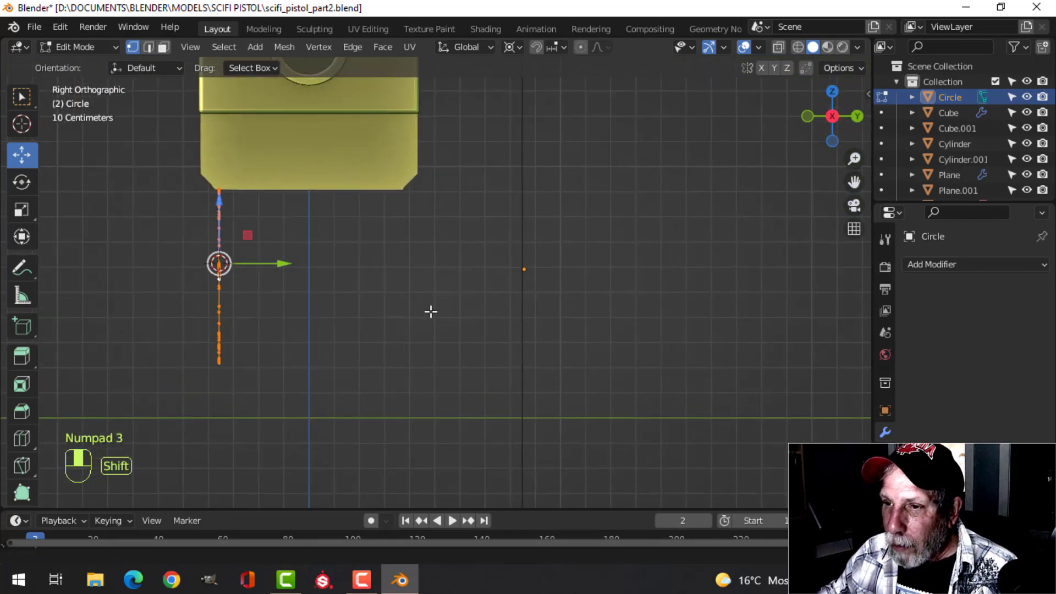
pyautogui.press('e')
pyautogui.rightClick(382, 271)
pyautogui.scroll(-3, 392, 271)
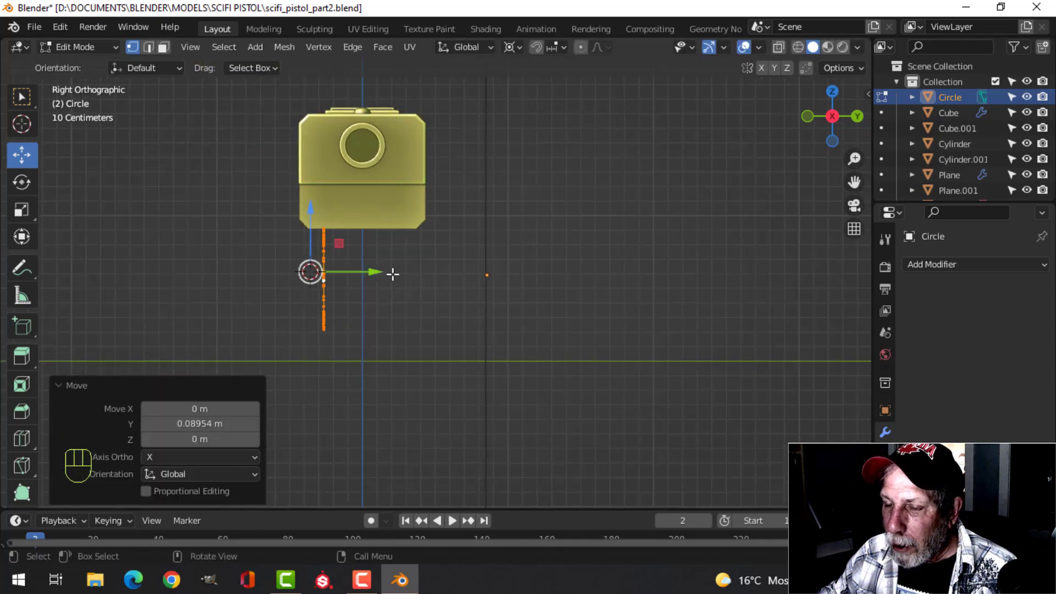
# Step: Extrude the rail and trigger-guard profile about 0.57 m along Y and recalculate all its normals outside
pyautogui.press('e')
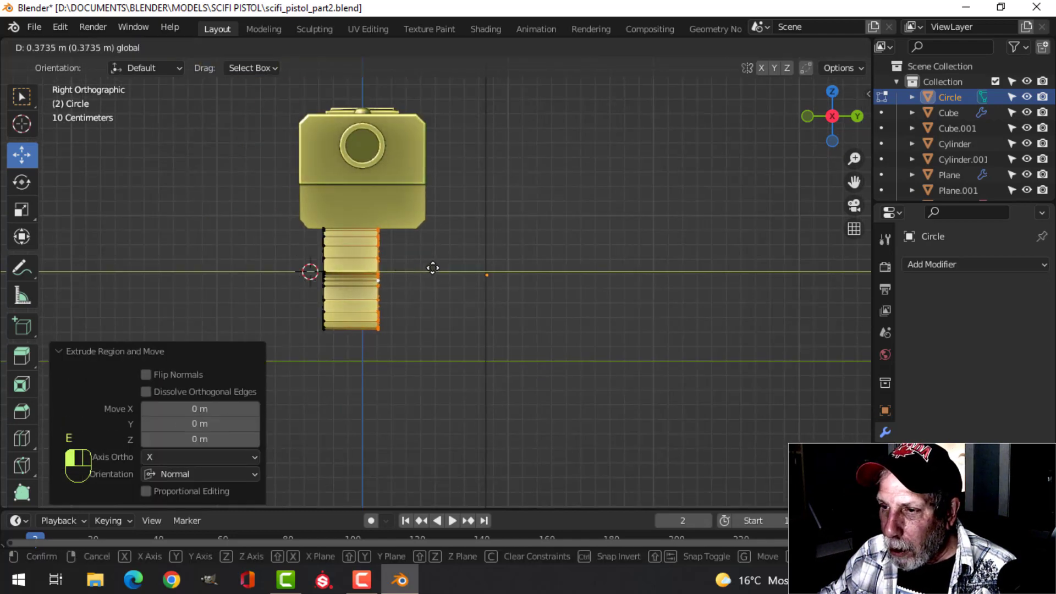
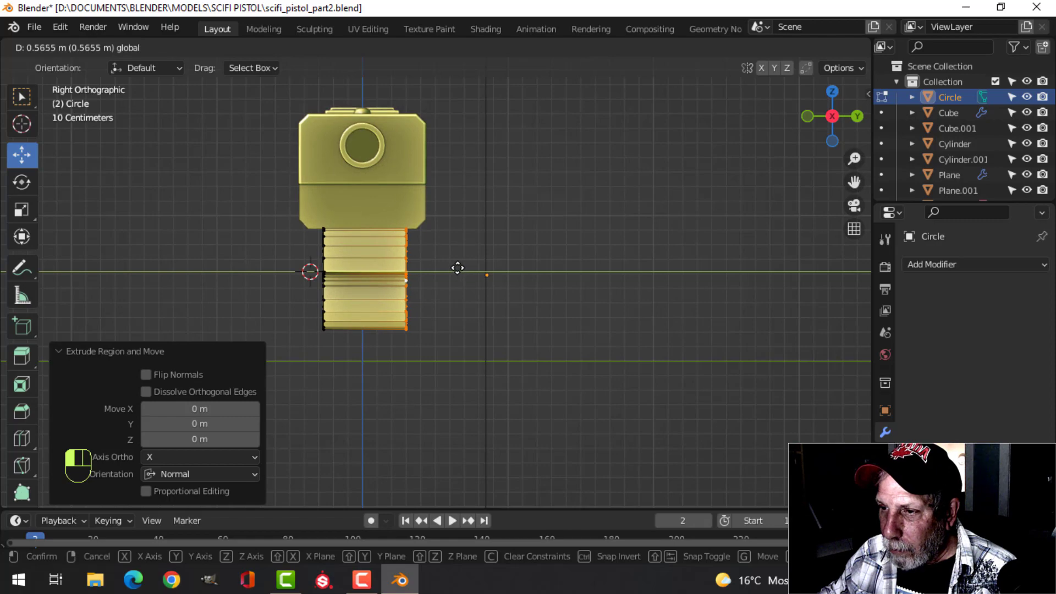
pyautogui.click(457, 268)
pyautogui.scroll(2, 447, 267)
pyautogui.press('a')
pyautogui.hotkey('alt', 'n')
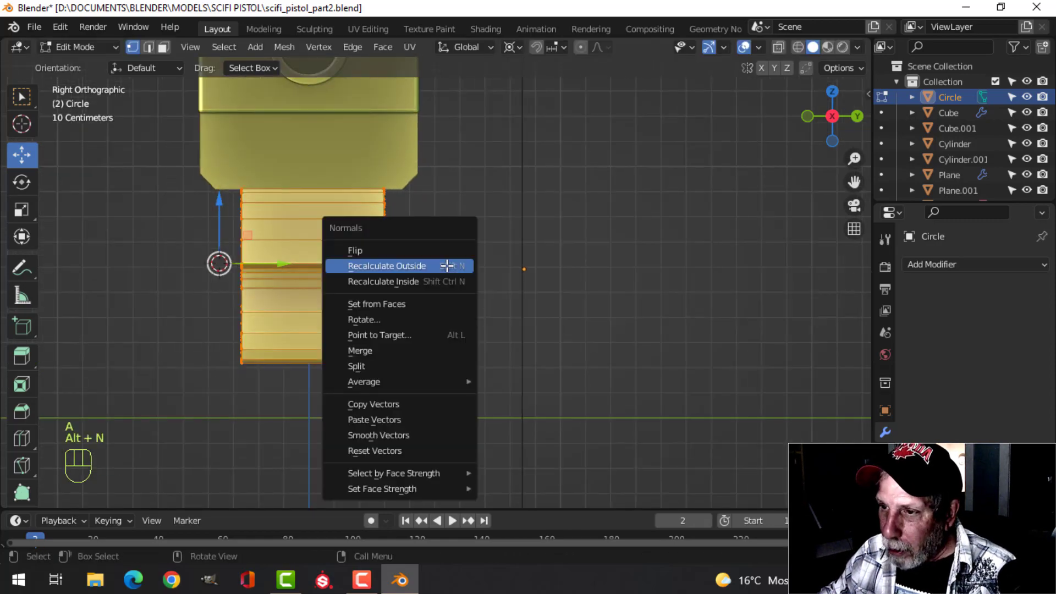
pyautogui.click(448, 266)
pyautogui.press('Tab')
pyautogui.scroll(-3, 444, 264)
pyautogui.hotkey('alt', 'a')
pyautogui.moveTo(365, 267); pyautogui.dragTo(579, 276, button='middle')
pyautogui.scroll(-2, 535, 272)
pyautogui.scroll(5, 578, 276)
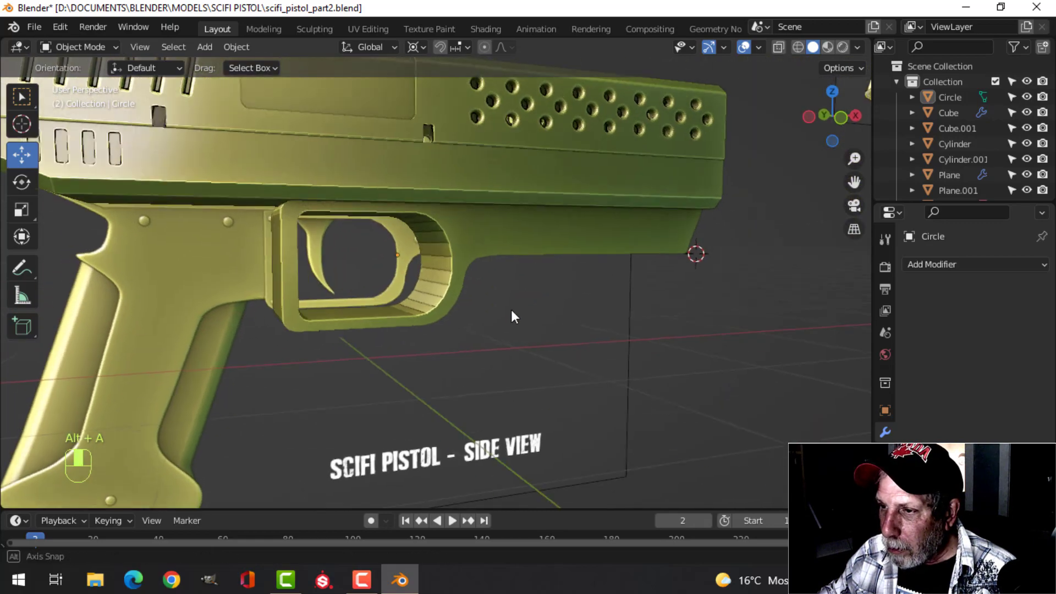
# Step: Add a Bevel modifier to the rail and trigger-guard part with 3 segments and an amount of 0.01 m
pyautogui.click(486, 242)
pyautogui.scroll(-4, 460, 270)
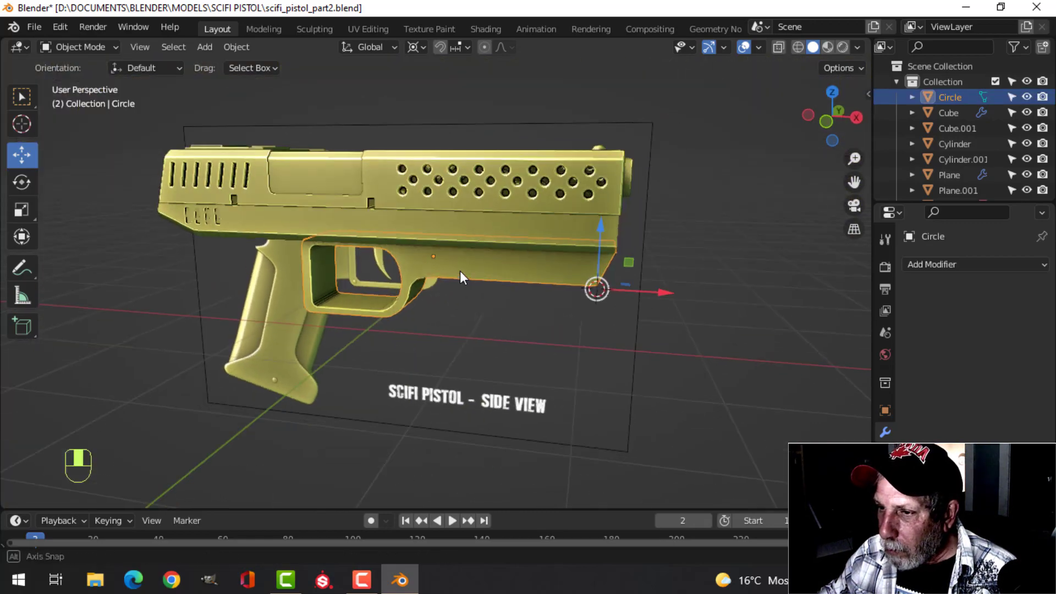
pyautogui.scroll(4, 499, 298)
pyautogui.moveTo(499, 298); pyautogui.dragTo(455, 276, button='middle')
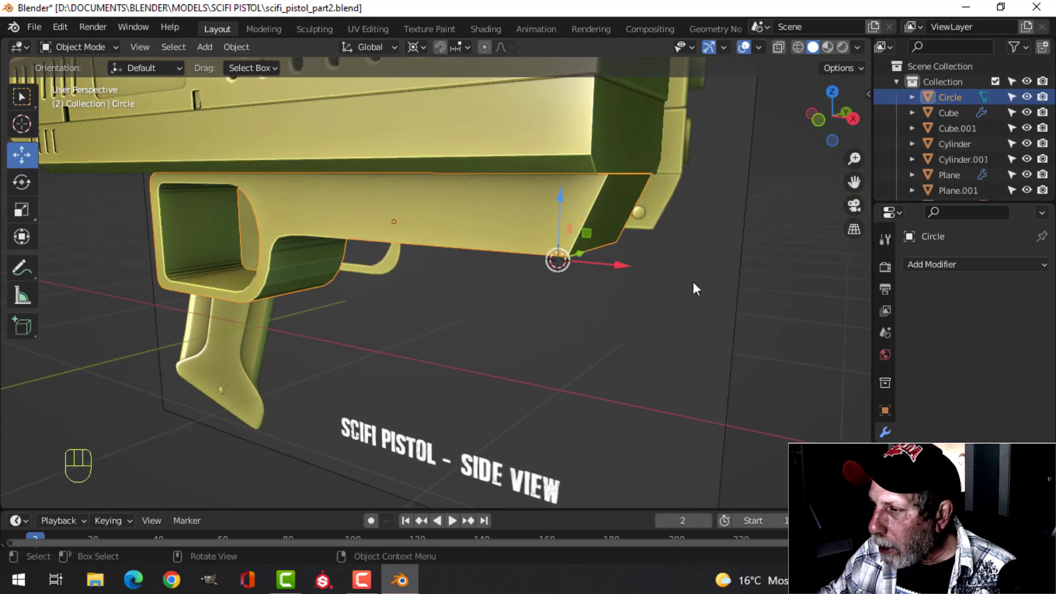
pyautogui.moveTo(696, 287); pyautogui.dragTo(769, 305, button='middle')
pyautogui.click(948, 269)
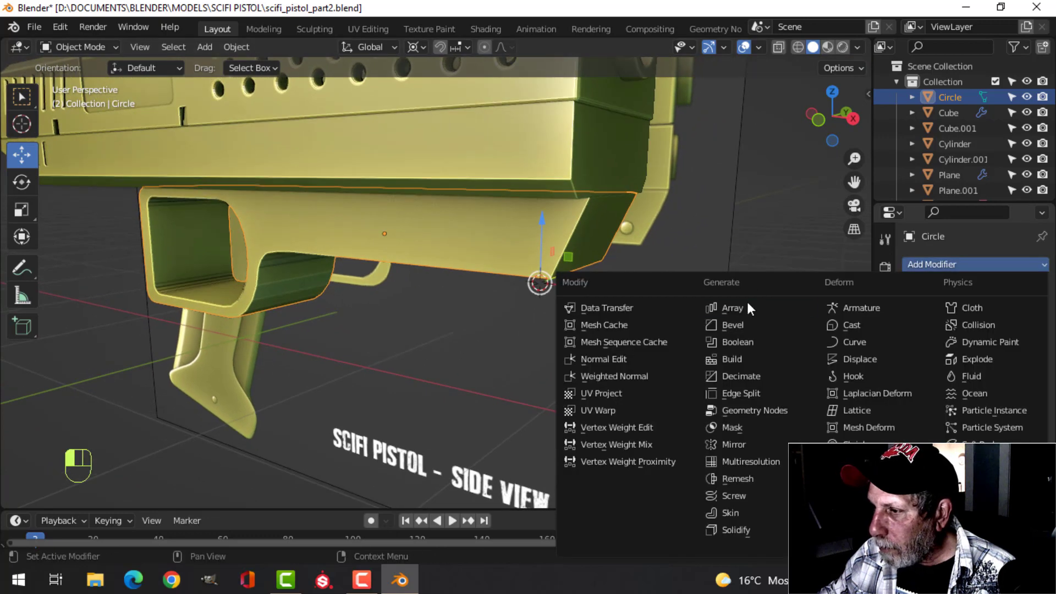
pyautogui.click(742, 325)
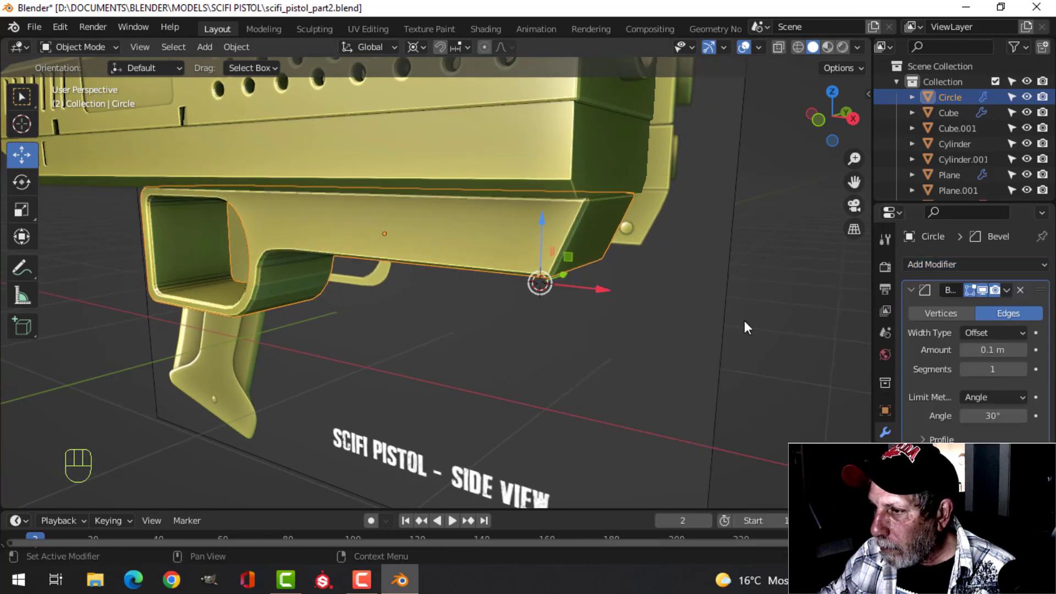
pyautogui.click(1021, 369)
pyautogui.click(1022, 369)
pyautogui.click(1010, 349)
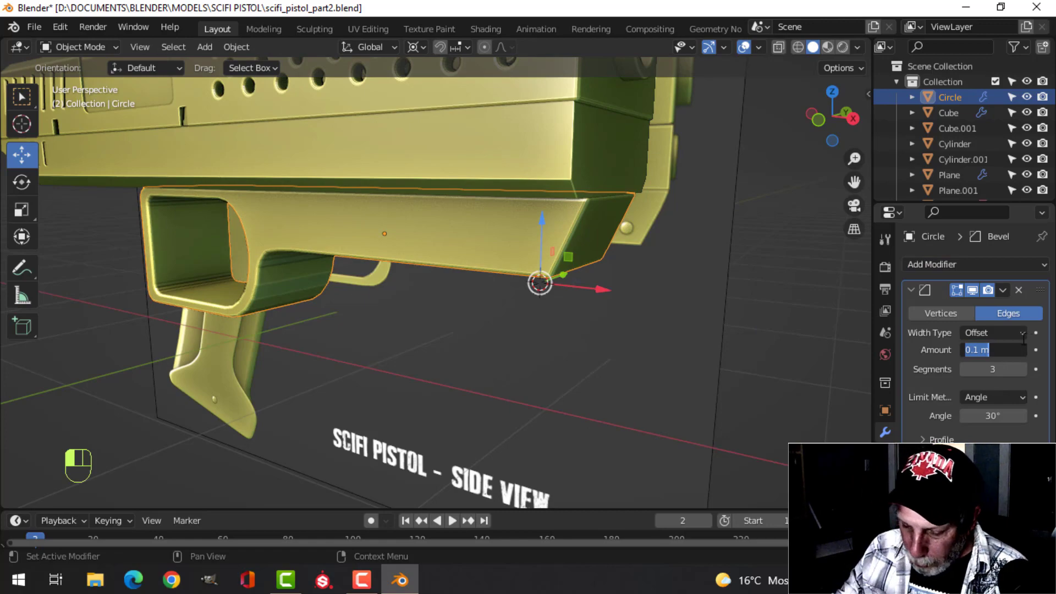
pyautogui.write('0.01')
pyautogui.press('Return')
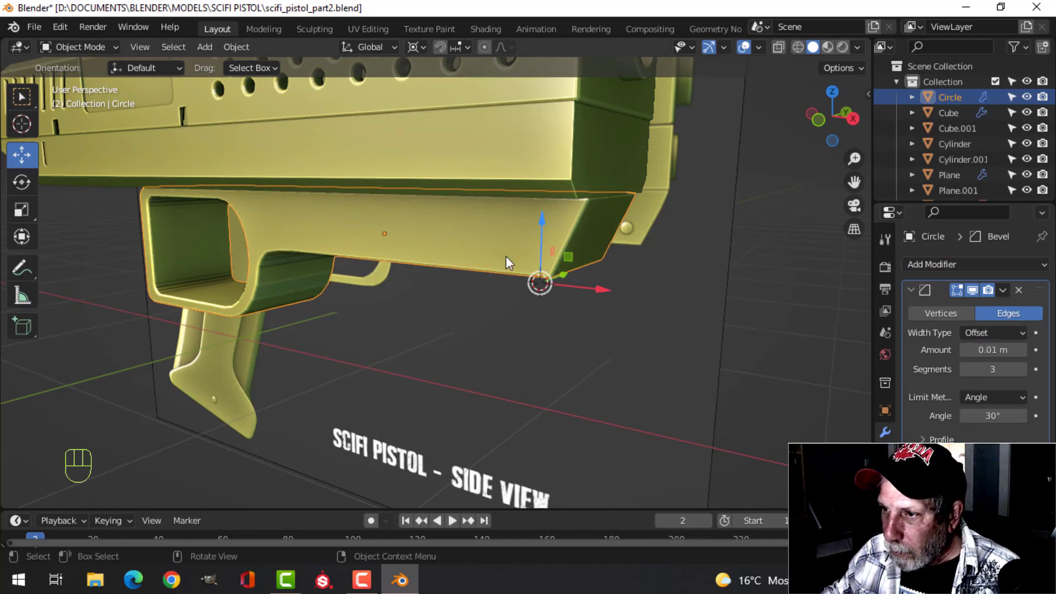
# Step: Shade the bevelled rail and trigger-guard part smooth and keep it selected
pyautogui.moveTo(432, 283); pyautogui.dragTo(369, 279, button='middle')
pyautogui.rightClick(386, 237)
pyautogui.click(387, 236)
pyautogui.hotkey('alt', 'a')
pyautogui.scroll(-3, 467, 297)
pyautogui.scroll(3, 433, 223)
pyautogui.click(433, 222)
pyautogui.scroll(-3, 549, 312)
pyautogui.moveTo(549, 312); pyautogui.dragTo(504, 322, button='middle')
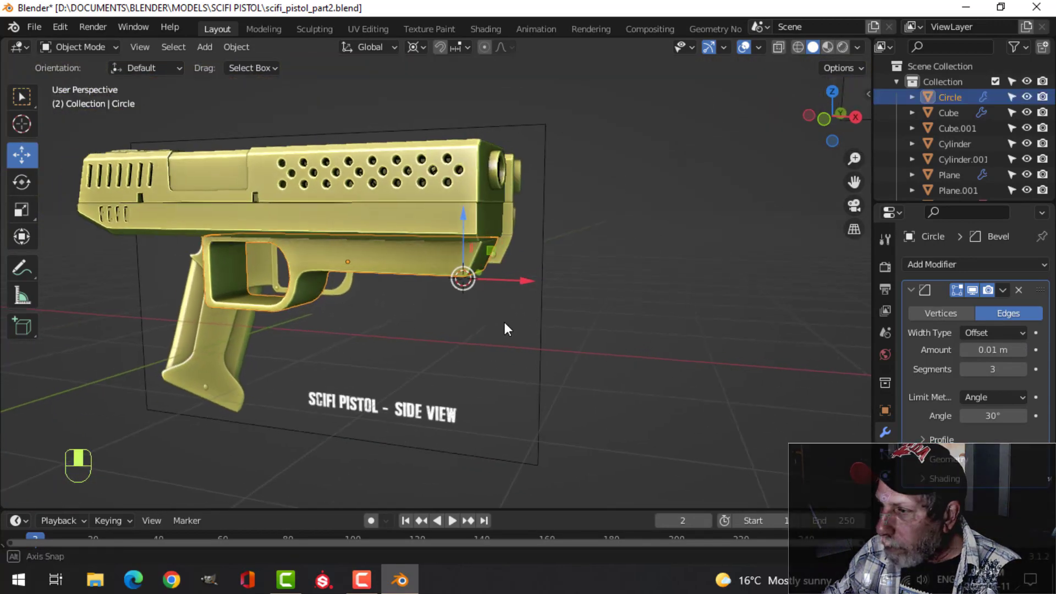
# Step: Add a Weighted Normal modifier to the rail and trigger-guard part and enable Auto Smooth at 30°
pyautogui.click(913, 289)
pyautogui.moveTo(441, 265); pyautogui.dragTo(490, 295, button='middle')
pyautogui.click(933, 264)
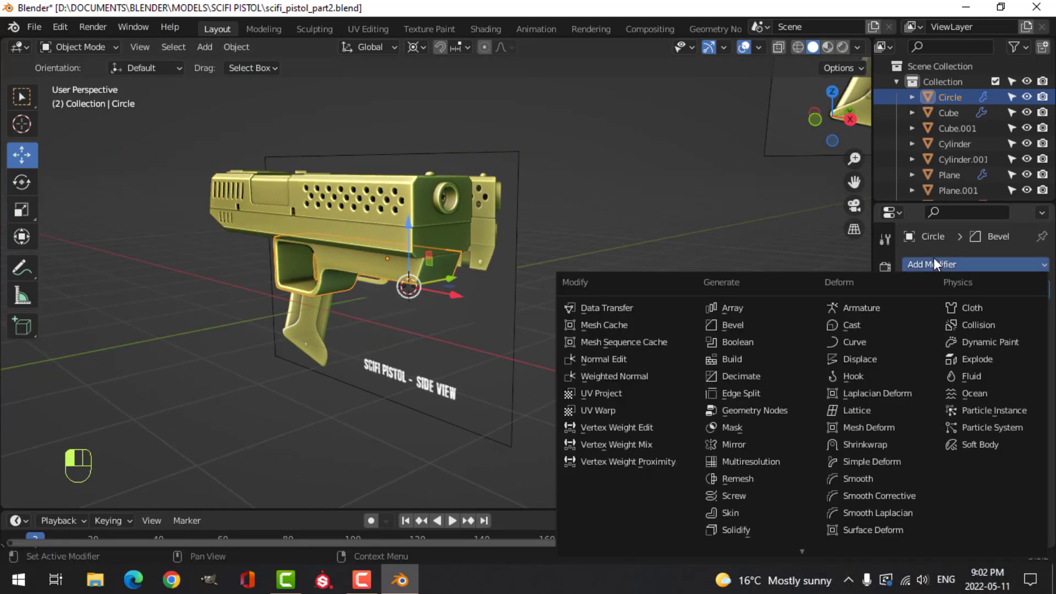
pyautogui.click(629, 374)
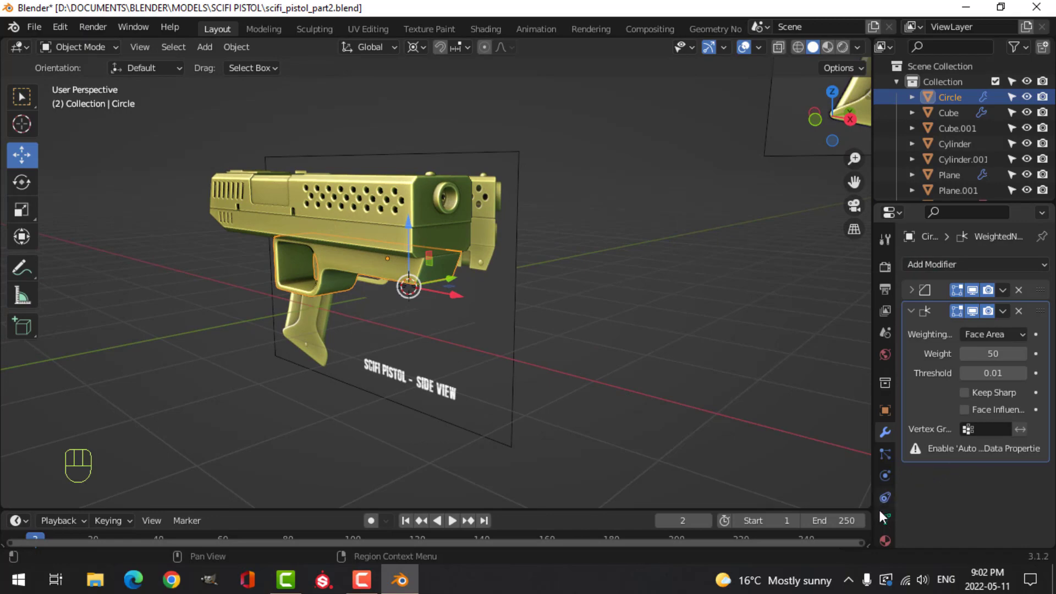
pyautogui.click(883, 517)
pyautogui.scroll(-4, 957, 487)
pyautogui.click(964, 463)
pyautogui.scroll(4, 483, 394)
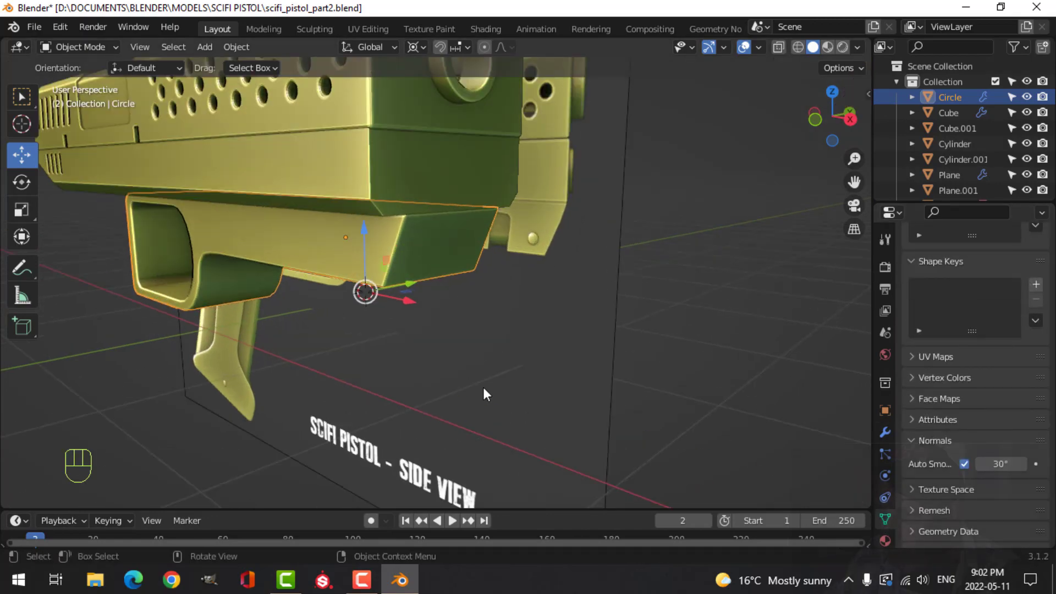
# Step: Examine the pistol from the side, front and below with the overlays and gizmos hidden
pyautogui.moveTo(484, 388)
pyautogui.mouseDown(button='middle')
pyautogui.moveTo(536, 355)
pyautogui.moveTo(493, 342)
pyautogui.moveTo(497, 308)
pyautogui.moveTo(411, 323)
pyautogui.moveTo(577, 309)
pyautogui.moveTo(653, 282)
pyautogui.moveTo(659, 312)
pyautogui.moveTo(630, 322)
pyautogui.moveTo(429, 345)
pyautogui.moveTo(460, 319)
pyautogui.moveTo(406, 314)
pyautogui.mouseUp(button='middle')
pyautogui.hotkey('alt', 'a')
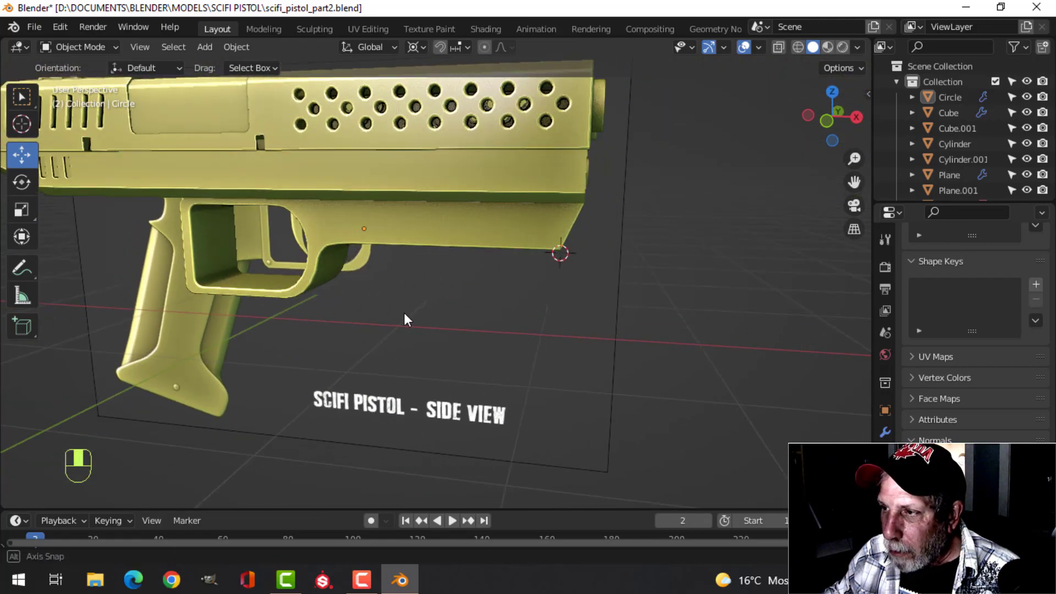
pyautogui.click(708, 48)
pyautogui.click(744, 47)
pyautogui.scroll(-5, 543, 265)
pyautogui.moveTo(543, 265); pyautogui.dragTo(396, 219, button='middle')
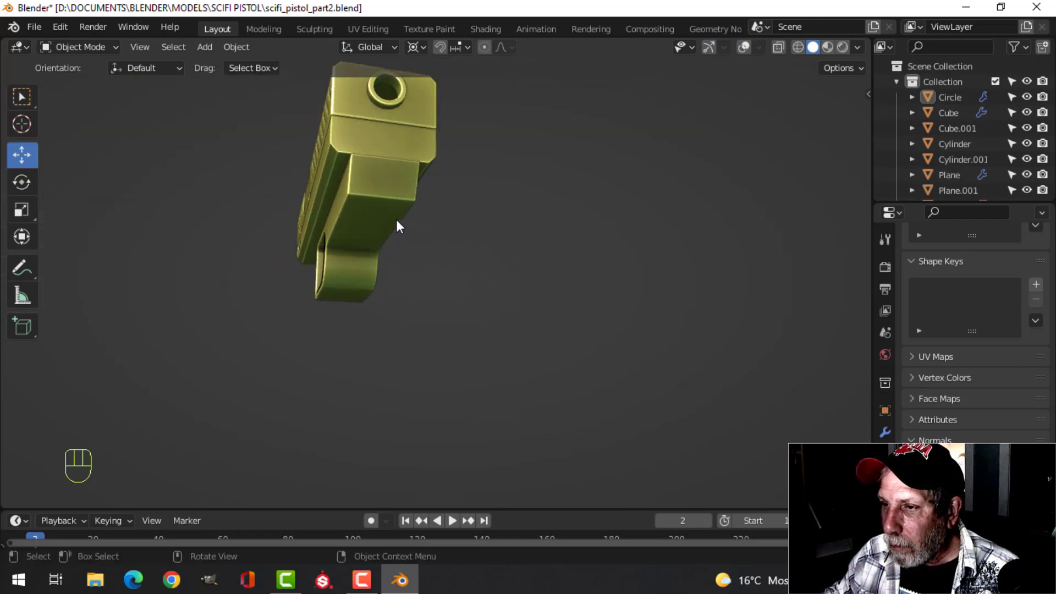
pyautogui.click(708, 47)
pyautogui.click(744, 47)
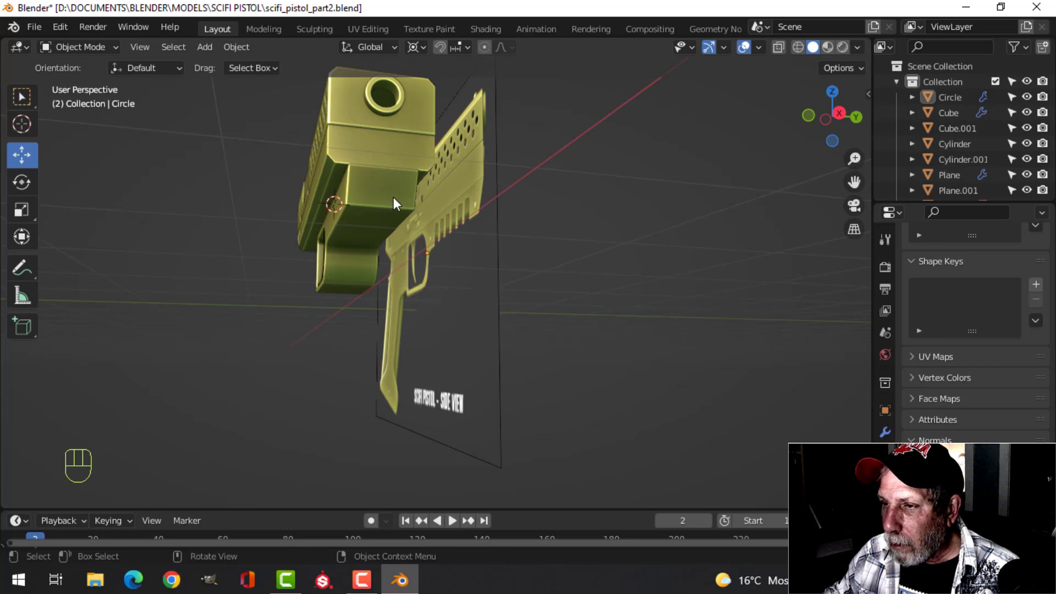
# Step: Select the whole rail and trigger-guard mesh and move it about -0.0185 m along Y to centre it under the body
pyautogui.click(394, 197)
pyautogui.press('Tab')
pyautogui.press('a')
pyautogui.press('KP_3')
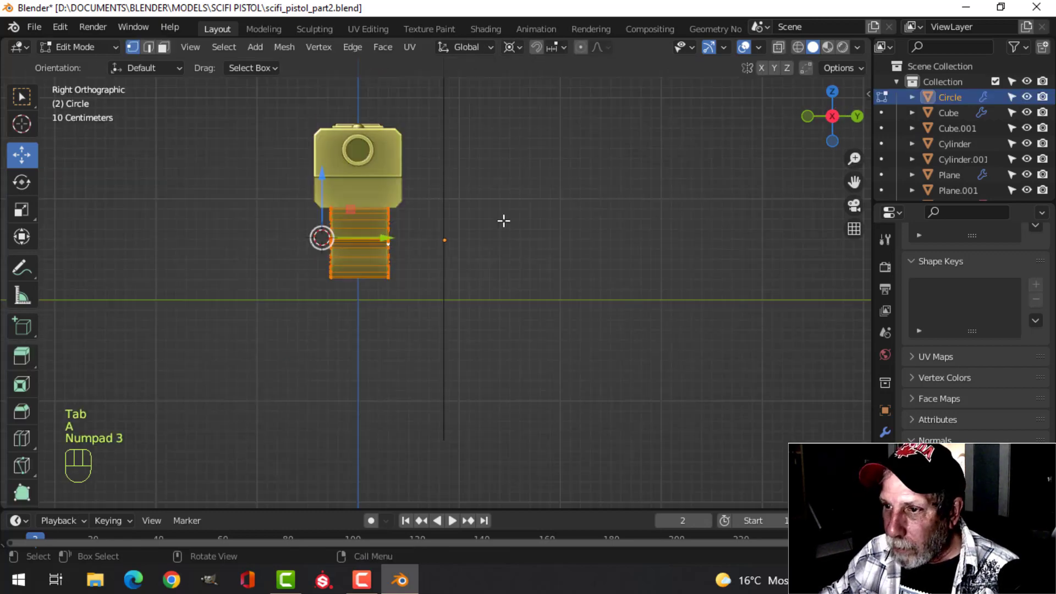
pyautogui.scroll(4, 504, 221)
pyautogui.keyDown('shift'); pyautogui.moveTo(439, 212); pyautogui.dragTo(499, 248, button='middle'); pyautogui.keyUp('shift')
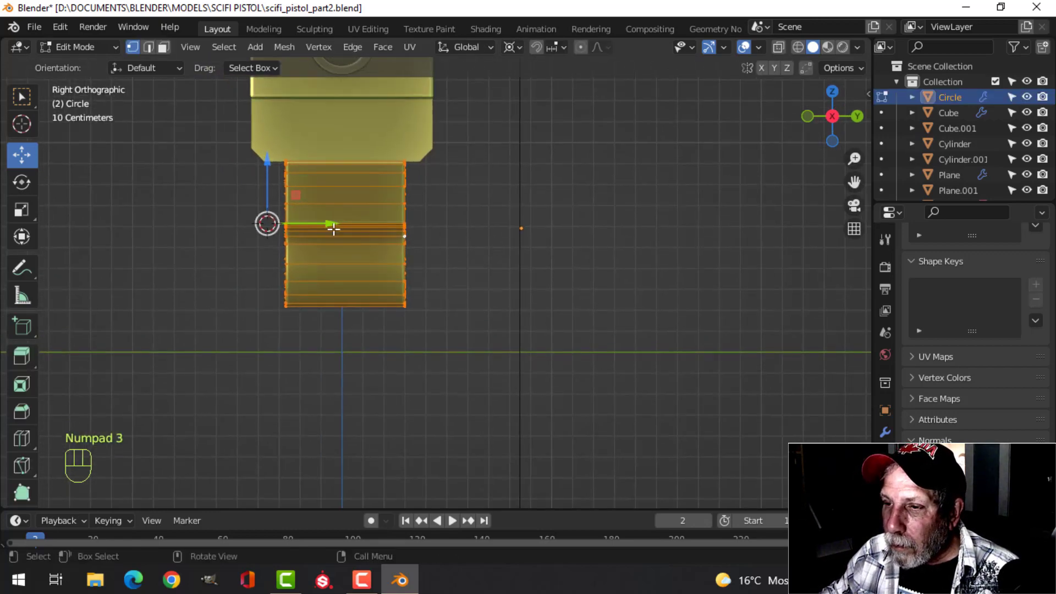
pyautogui.moveTo(333, 228); pyautogui.dragTo(323, 225)
pyautogui.press('s')
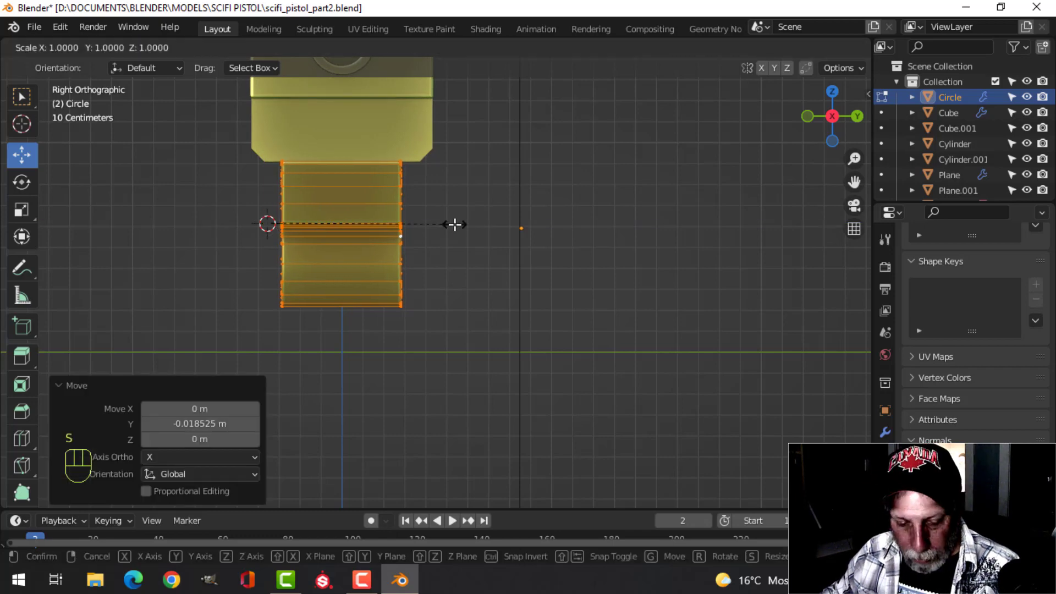
pyautogui.press('y')
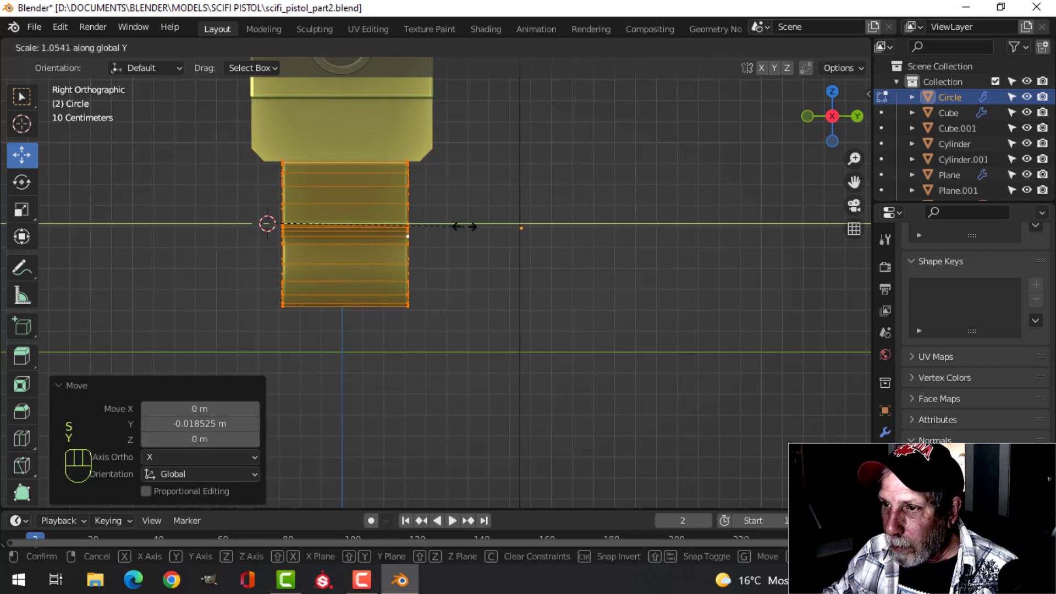
pyautogui.press('Escape')
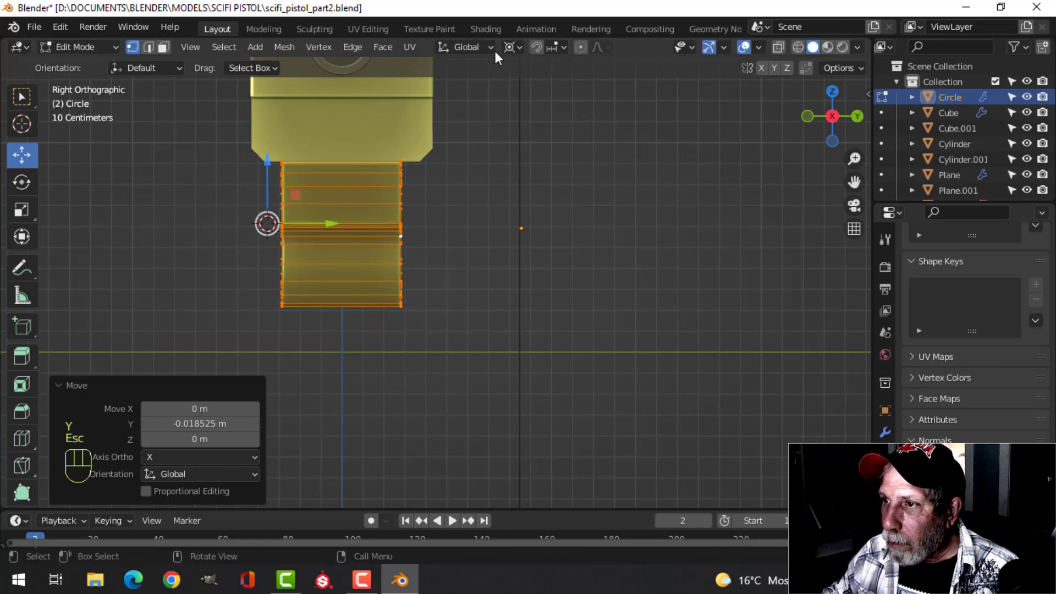
# Step: Set the pivot to Median Point, scale the rail and trigger-guard mesh by about 1.23 along Y, and adjust its Y position slightly
pyautogui.click(513, 48)
pyautogui.click(545, 116)
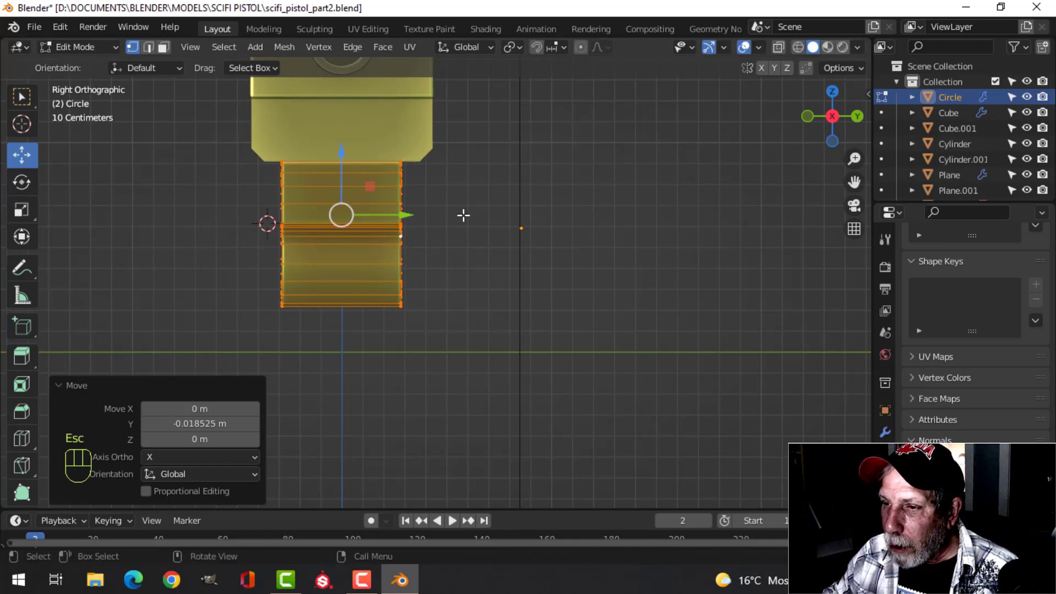
pyautogui.press('s')
pyautogui.press('y')
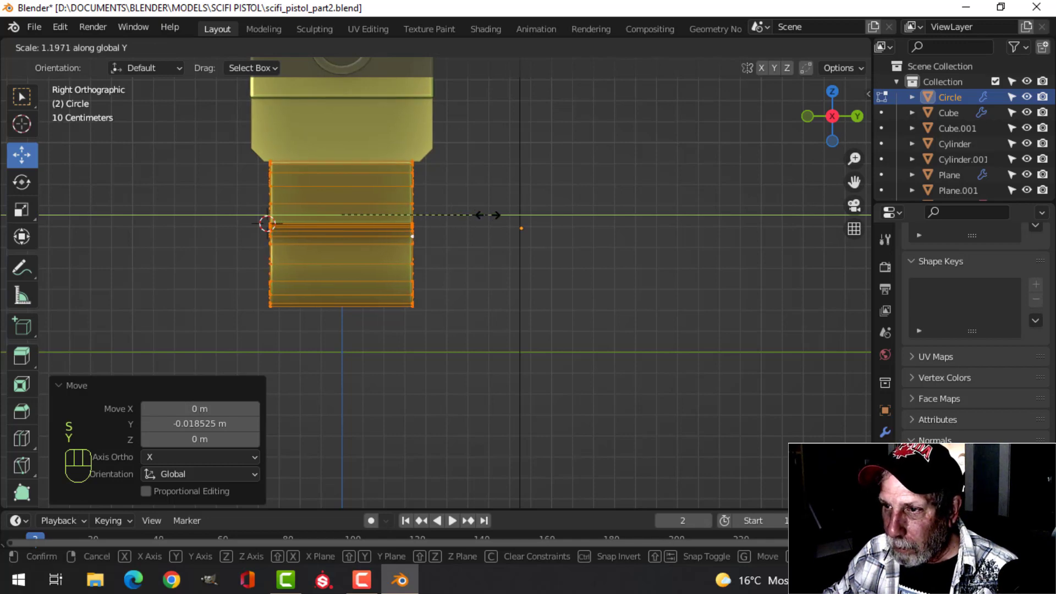
pyautogui.click(492, 216)
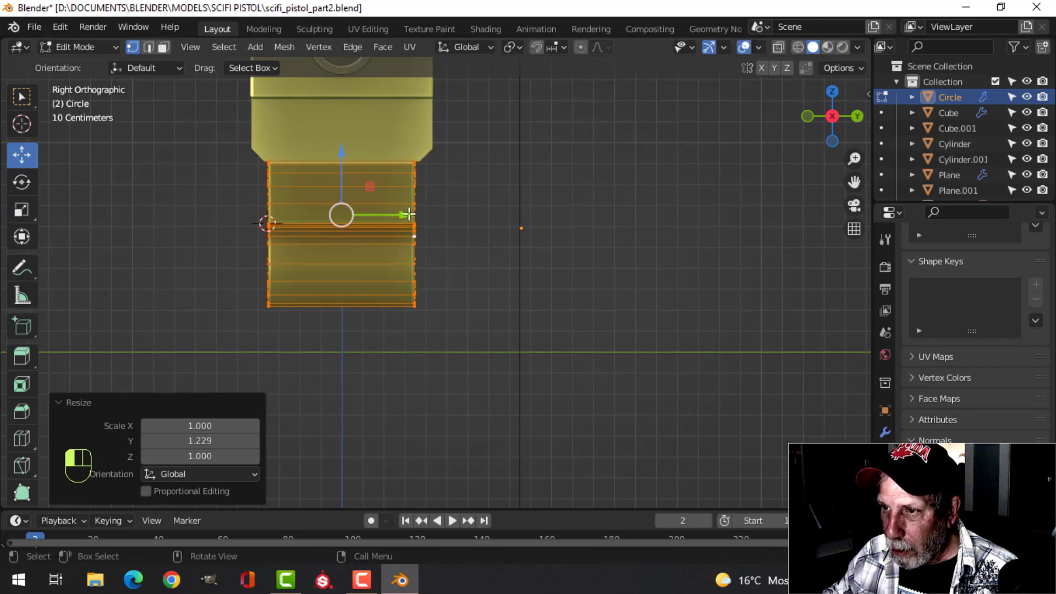
pyautogui.moveTo(405, 216); pyautogui.dragTo(409, 215)
pyautogui.press('Tab')
pyautogui.hotkey('alt', 'a')
# Step: Examine the widened rail and trigger guard against the pistol body from the side and front
pyautogui.moveTo(460, 222); pyautogui.dragTo(677, 80, button='middle')
pyautogui.click(706, 47)
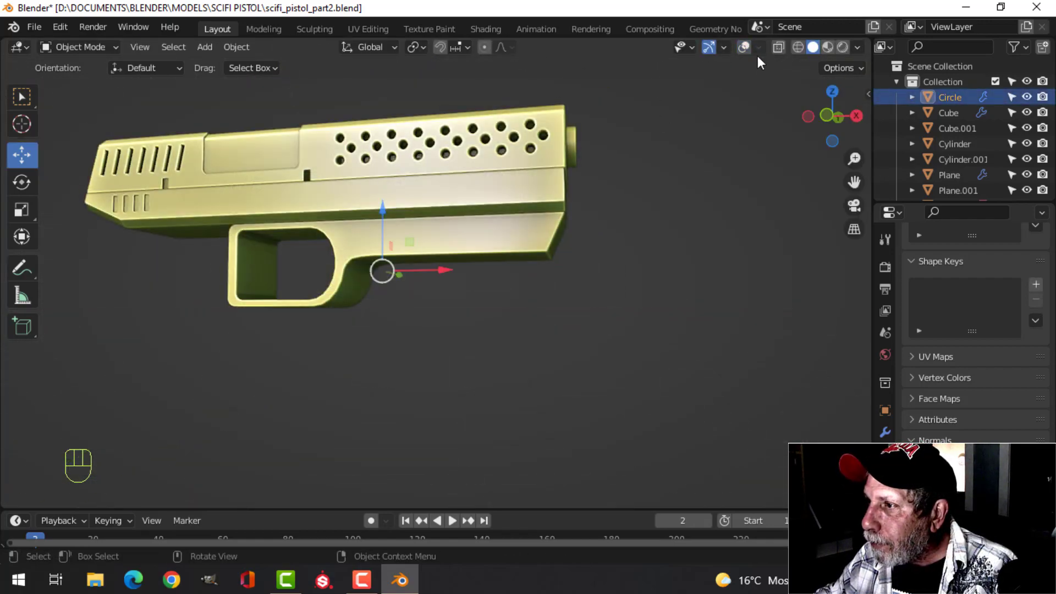
pyautogui.click(744, 47)
pyautogui.moveTo(660, 198); pyautogui.dragTo(593, 240, button='middle')
pyautogui.scroll(4, 546, 255)
pyautogui.scroll(-4, 546, 255)
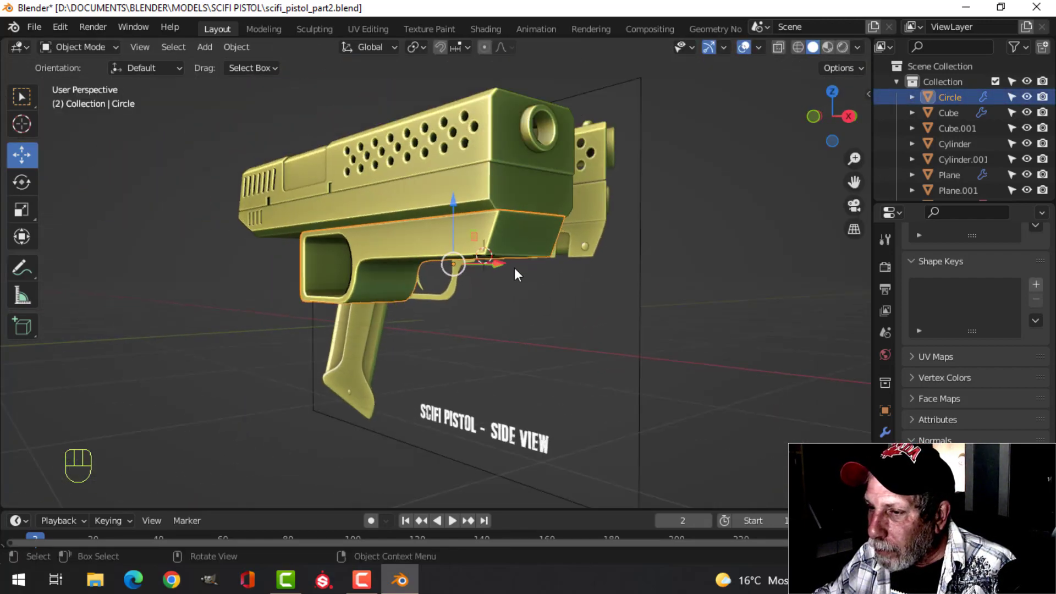
# Step: Move the muzzle-end vertices of the lower frame about -0.0103 m along X and return to object mode in solid shading
pyautogui.moveTo(513, 267); pyautogui.dragTo(548, 280, button='middle')
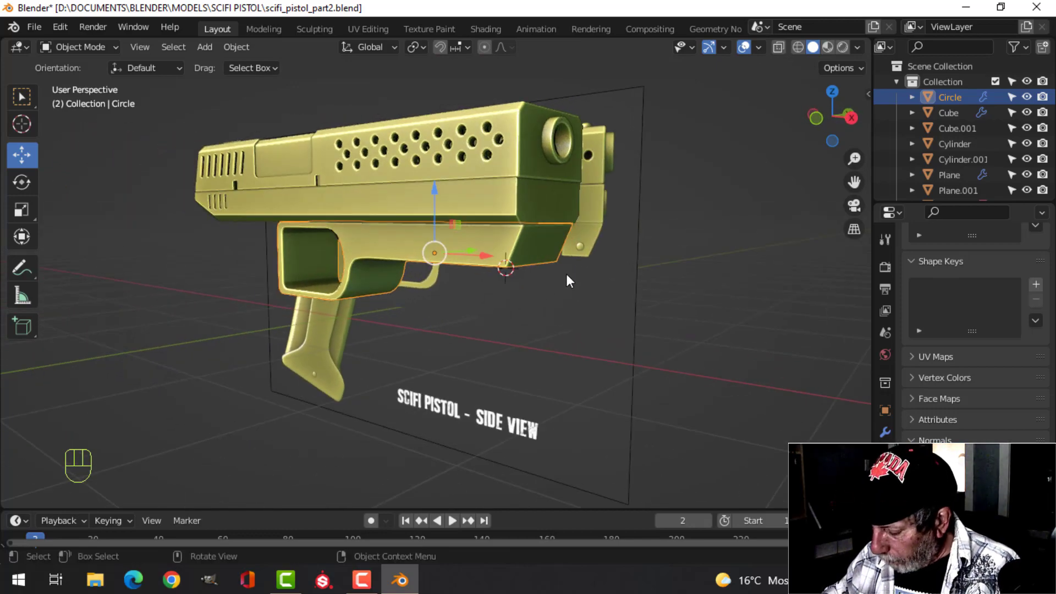
pyautogui.press('KP_1')
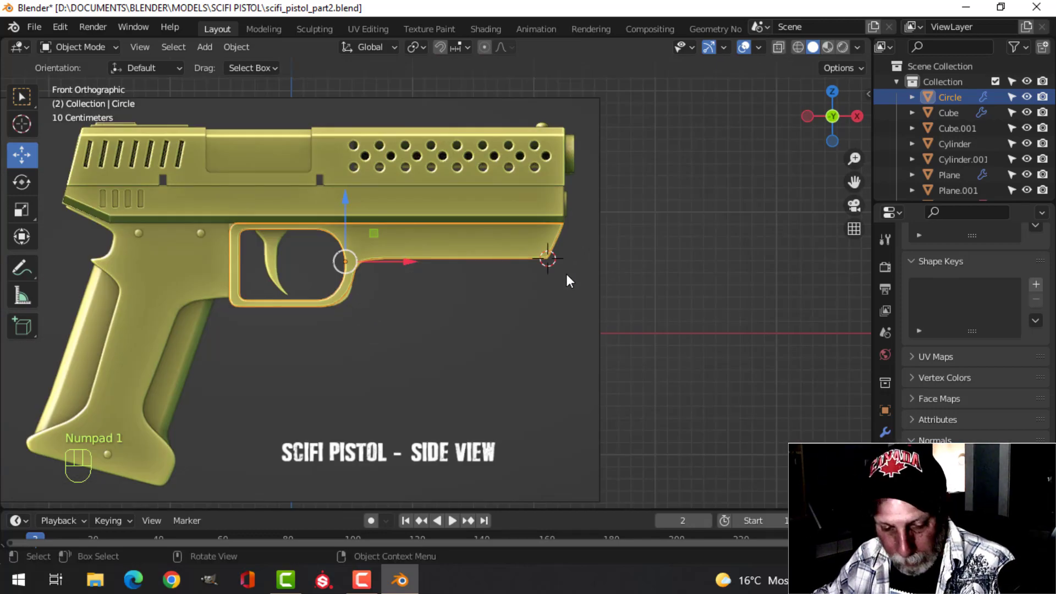
pyautogui.press('Tab')
pyautogui.hotkey('alt', 'a')
pyautogui.scroll(4, 637, 340)
pyautogui.press('b')
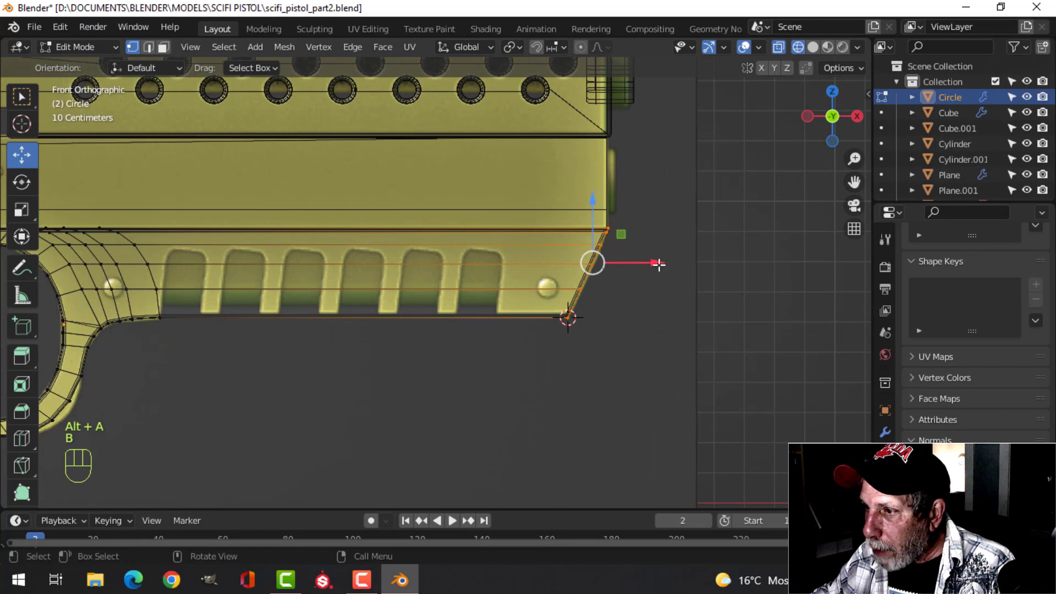
pyautogui.moveTo(659, 264); pyautogui.dragTo(653, 267)
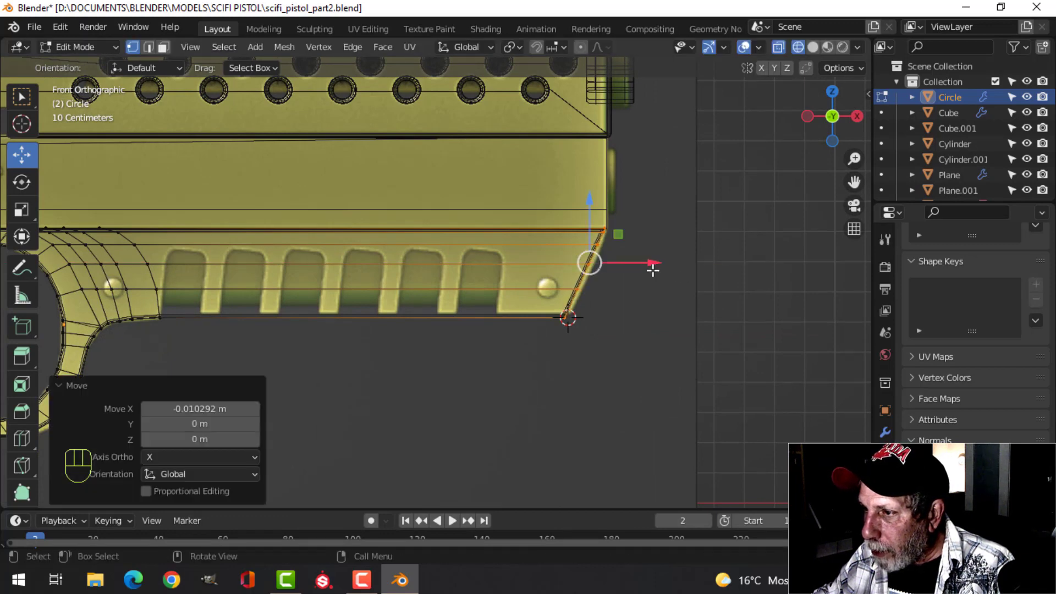
pyautogui.hotkey('alt', 'a')
pyautogui.press('z')
pyautogui.click(792, 293)
pyautogui.press('Tab')
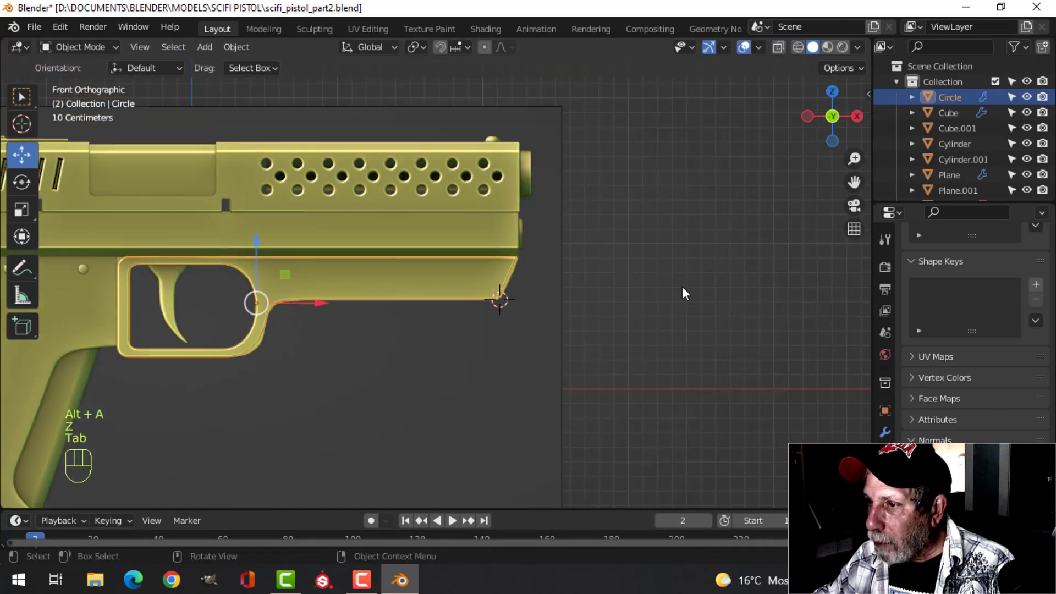
# Step: Display the model in wireframe from the front, framing the area between the trigger guard and the first vent slots
pyautogui.hotkey('alt', 'a')
pyautogui.moveTo(682, 286)
pyautogui.mouseDown(button='middle')
pyautogui.moveTo(445, 308)
pyautogui.moveTo(430, 273)
pyautogui.moveTo(524, 194)
pyautogui.moveTo(632, 280)
pyautogui.moveTo(483, 299)
pyautogui.moveTo(527, 238)
pyautogui.moveTo(467, 308)
pyautogui.moveTo(516, 278)
pyautogui.moveTo(503, 286)
pyautogui.mouseUp(button='middle')
pyautogui.press('KP_1')
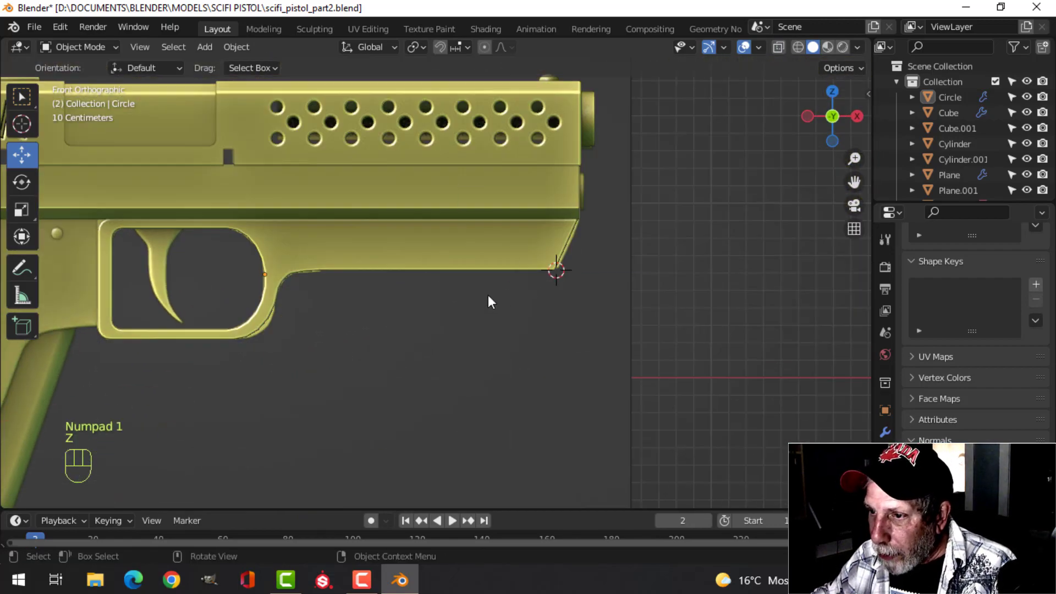
pyautogui.press('z')
pyautogui.click(292, 280)
pyautogui.scroll(4, 372, 287)
pyautogui.keyDown('shift'); pyautogui.moveTo(372, 286); pyautogui.dragTo(450, 341, button='middle'); pyautogui.keyUp('shift')
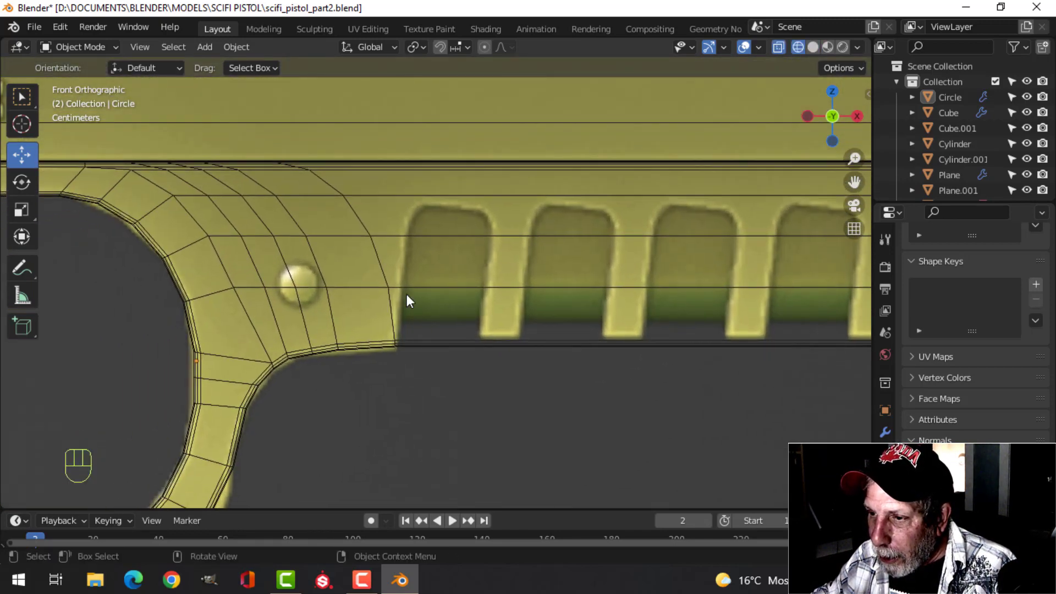
pyautogui.scroll(-1, 404, 345)
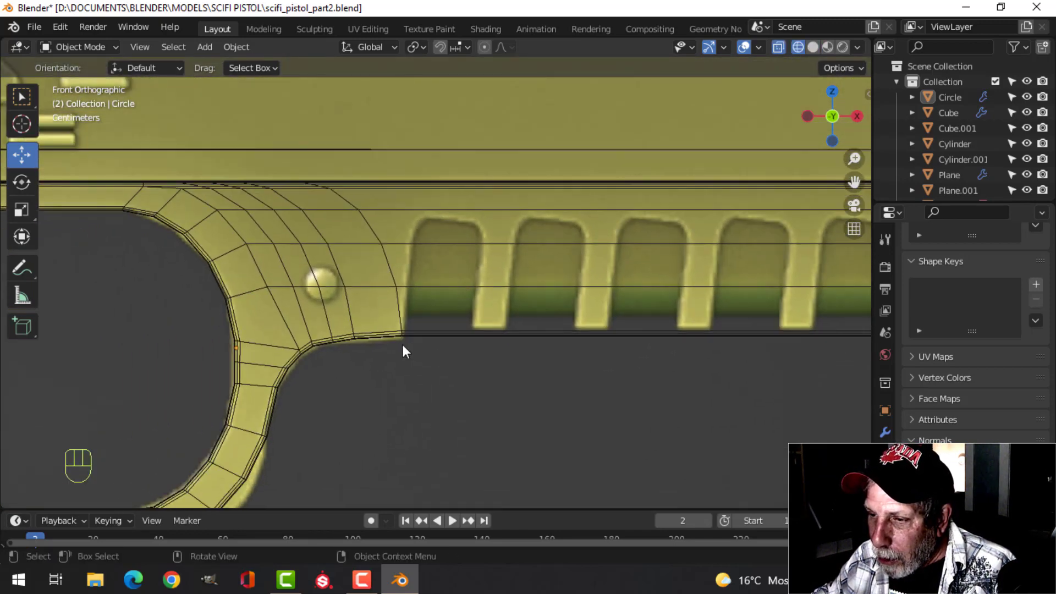
# Step: Slide the curved edge loop beside the first vent slot slightly back toward the trigger guard
pyautogui.click(377, 231)
pyautogui.press('Tab')
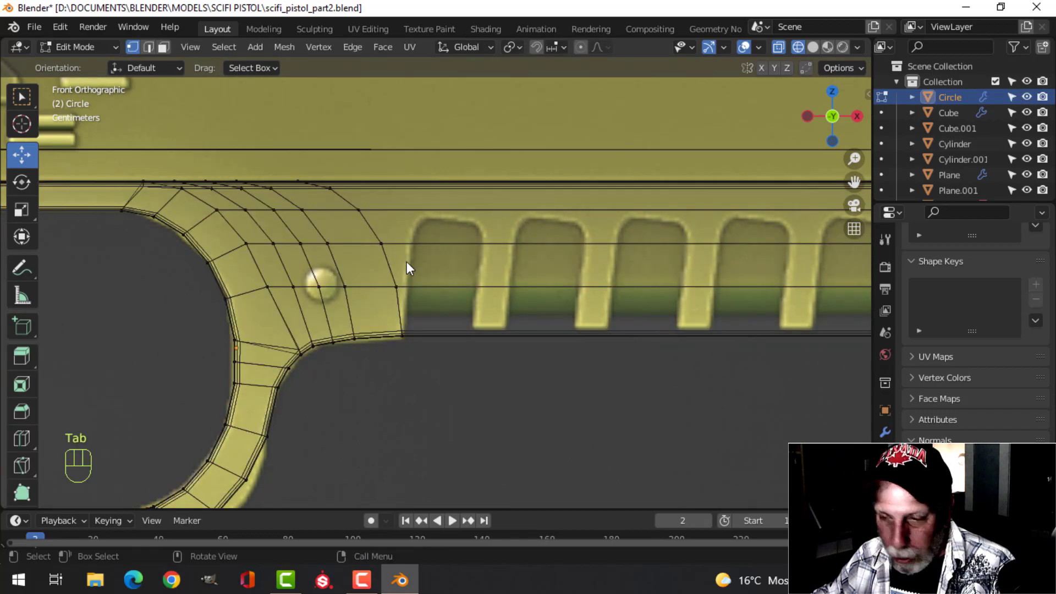
pyautogui.press('2')
pyautogui.moveTo(460, 291); pyautogui.dragTo(613, 318, button='middle')
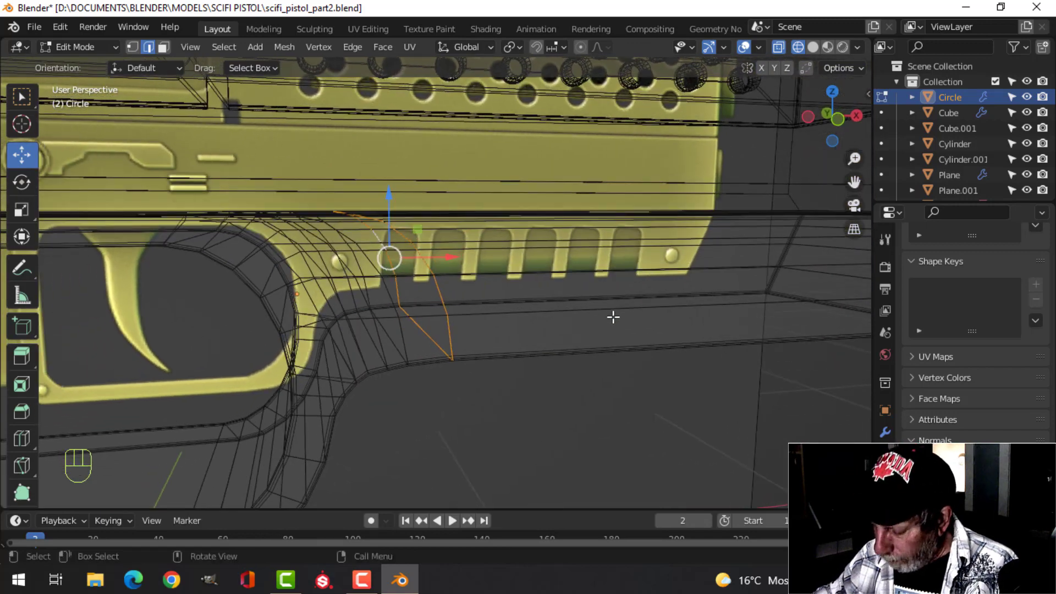
pyautogui.press('KP_1')
pyautogui.scroll(5, 632, 316)
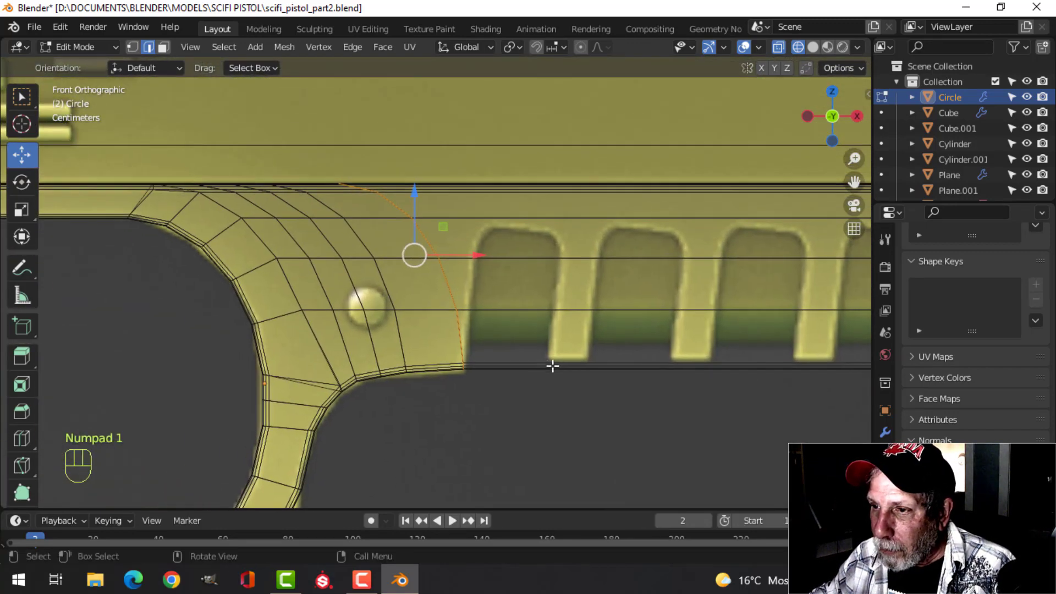
pyautogui.press('g')
pyautogui.press('g')
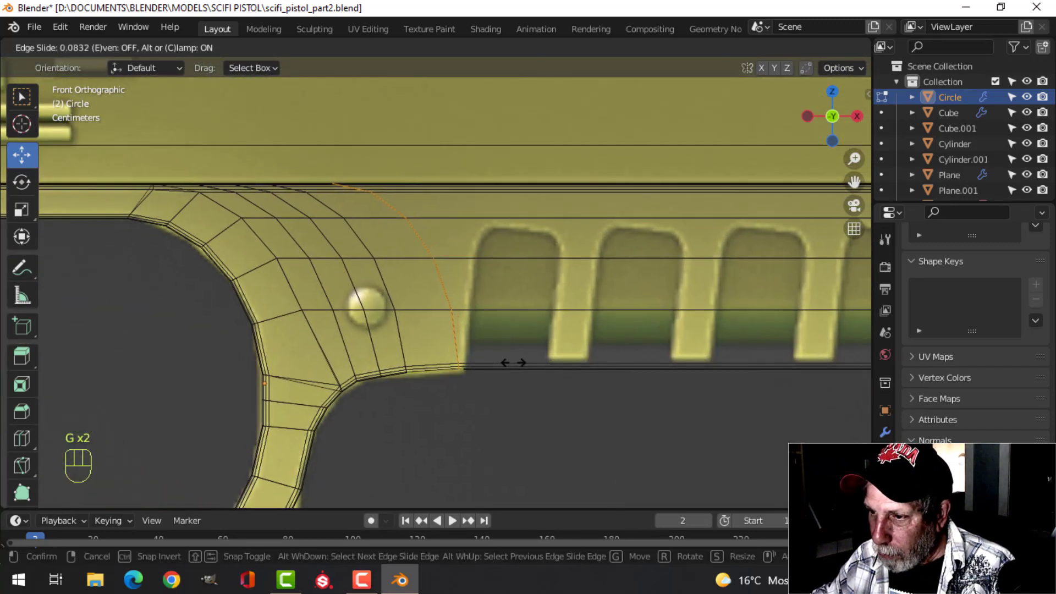
pyautogui.click(416, 368)
pyautogui.hotkey('alt', 'a')
pyautogui.scroll(-1, 517, 371)
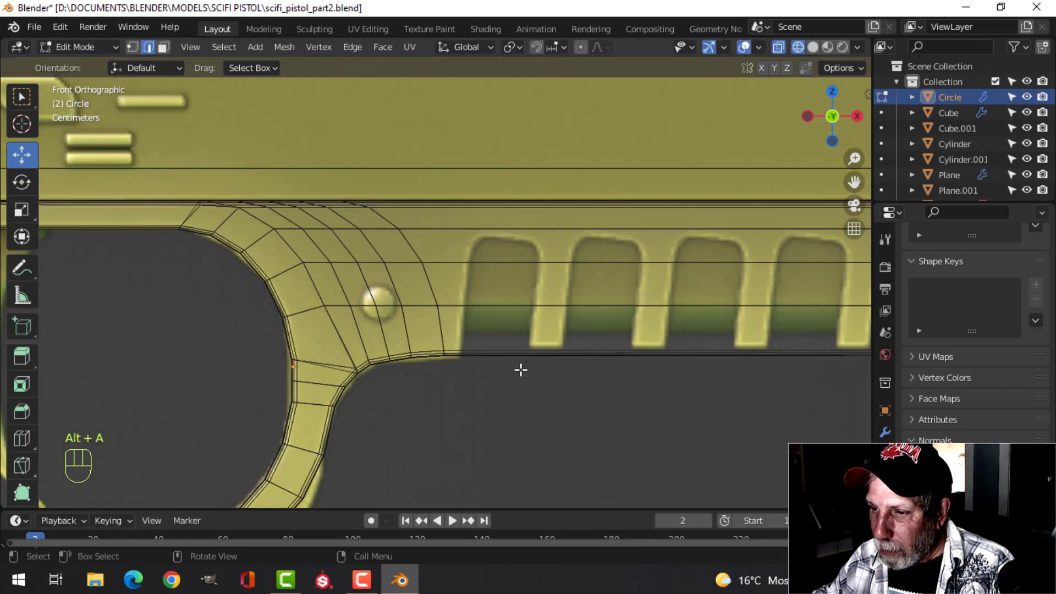
# Step: Nudge the vertices on the lower curve ahead of the trigger guard about 0.003 m forward along X to follow the reference outline
pyautogui.keyDown('shift'); pyautogui.moveTo(521, 370); pyautogui.dragTo(479, 314, button='middle'); pyautogui.keyUp('shift')
pyautogui.scroll(2, 384, 317)
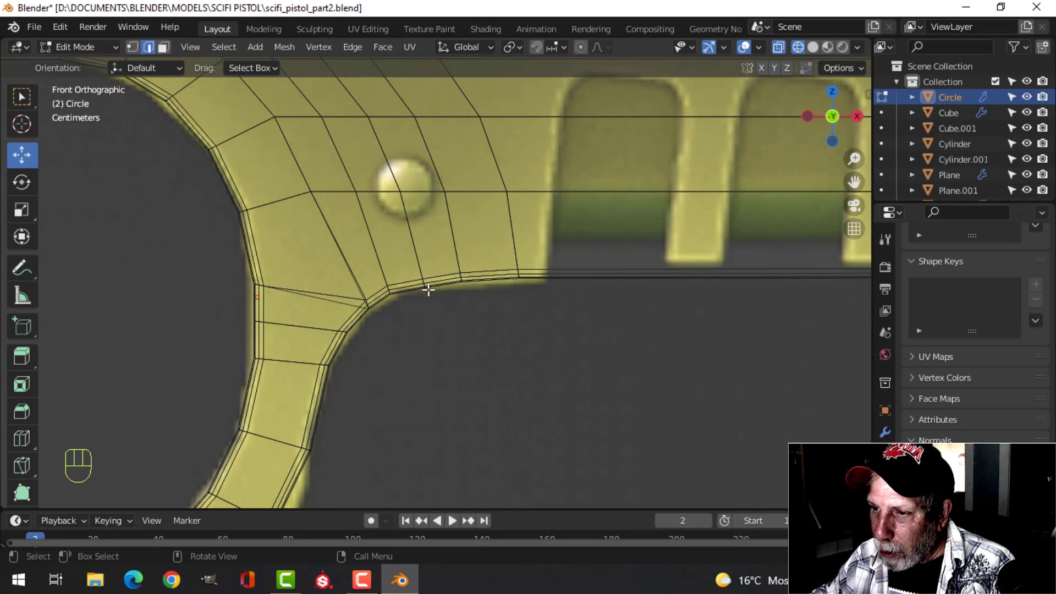
pyautogui.scroll(1, 452, 354)
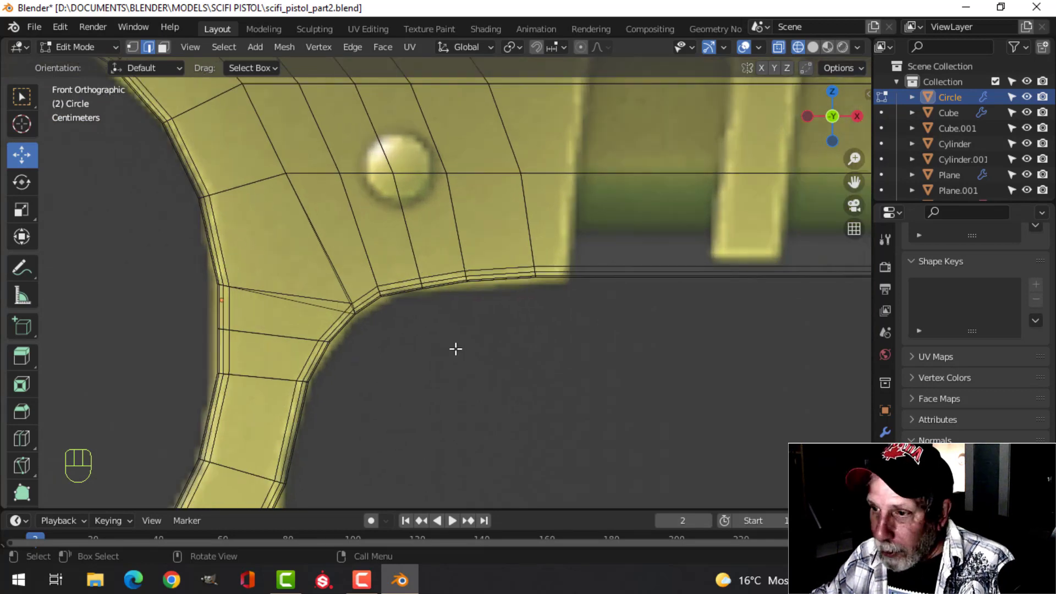
pyautogui.press('1')
pyautogui.press('b')
pyautogui.moveTo(366, 292); pyautogui.dragTo(410, 324)
pyautogui.press('g')
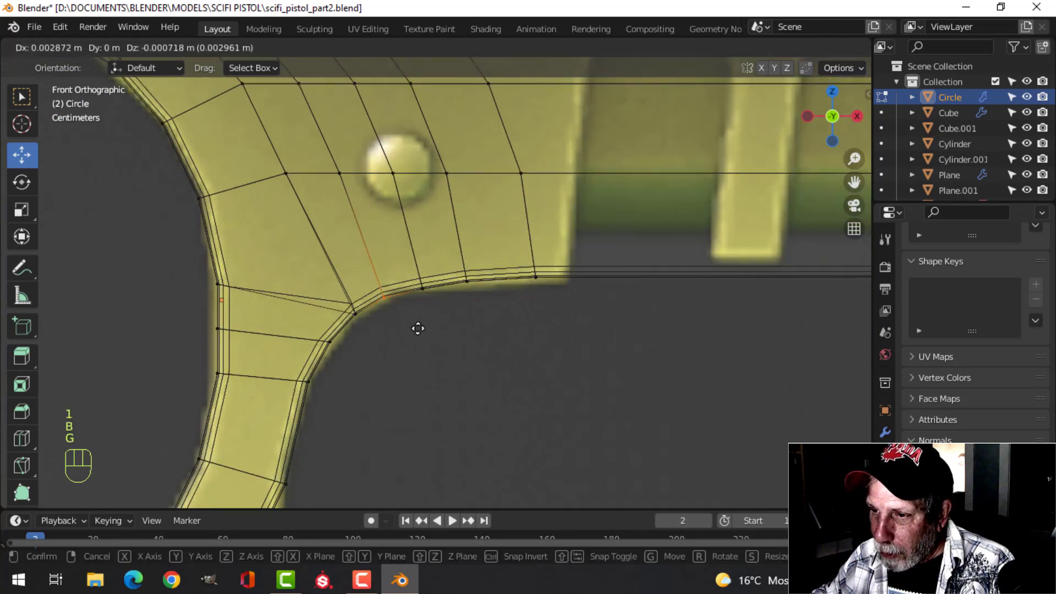
pyautogui.click(418, 328)
pyautogui.hotkey('alt', 'a')
pyautogui.scroll(-4, 539, 358)
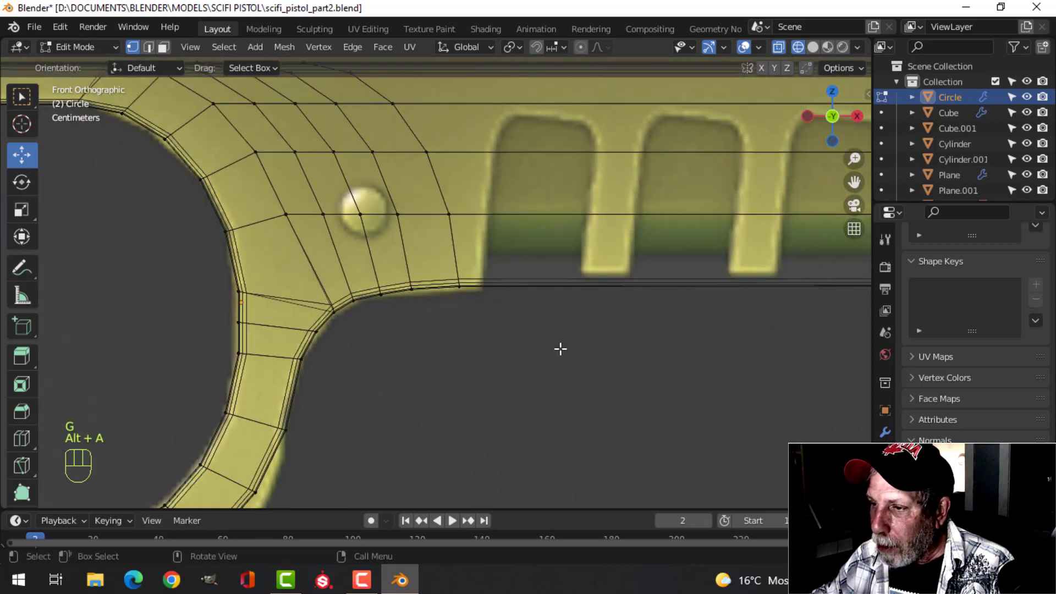
pyautogui.press('Tab')
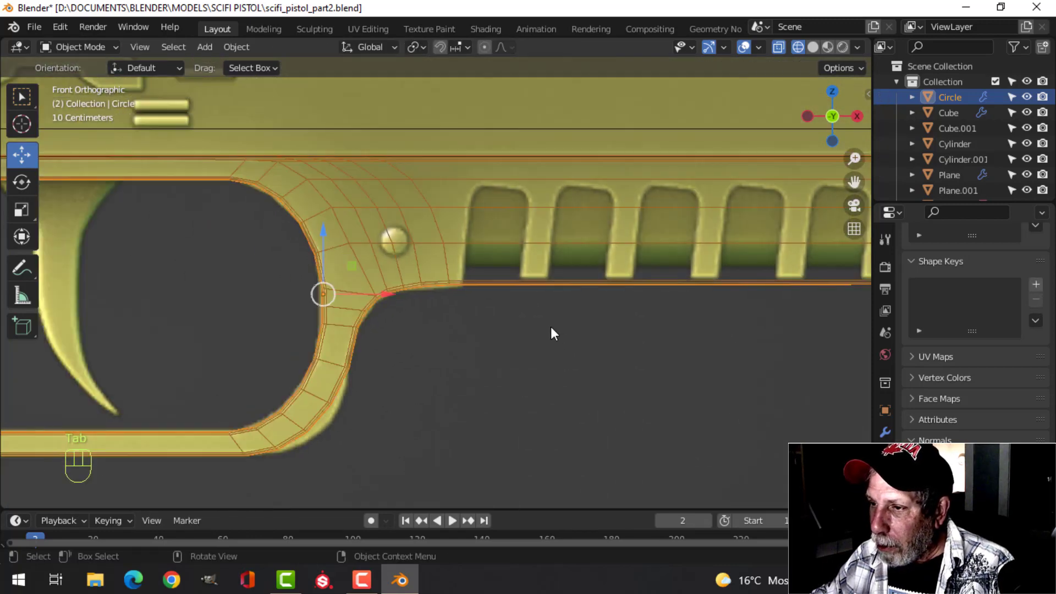
# Step: Add a plane mesh, scale it to 0.25, move it to the lower edge of the vent slots and scale it by 0.331
pyautogui.scroll(-3, 480, 333)
pyautogui.scroll(2, 480, 319)
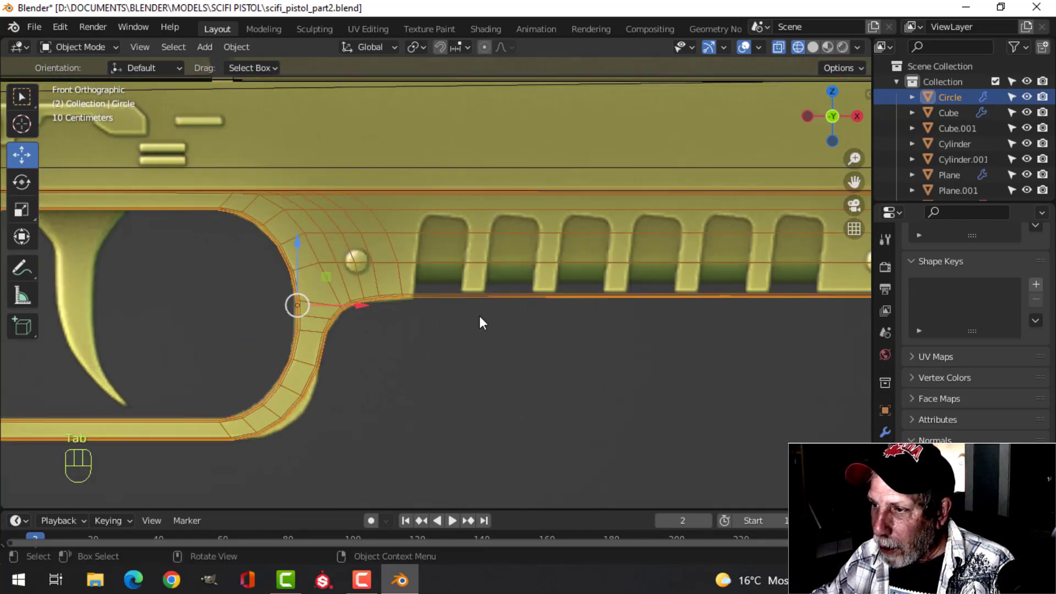
pyautogui.keyDown('shift'); pyautogui.moveTo(479, 316); pyautogui.dragTo(438, 340, button='middle'); pyautogui.keyUp('shift')
pyautogui.hotkey('shift', 'a')
pyautogui.moveTo(419, 247)
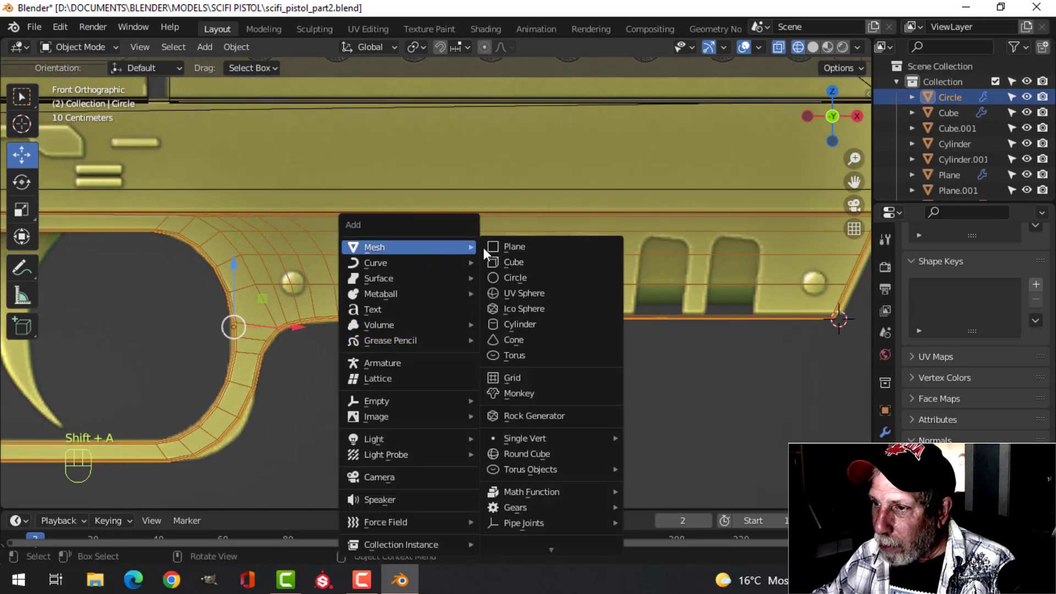
pyautogui.click(488, 247)
pyautogui.scroll(-4, 626, 311)
pyautogui.press('Tab')
pyautogui.press('s')
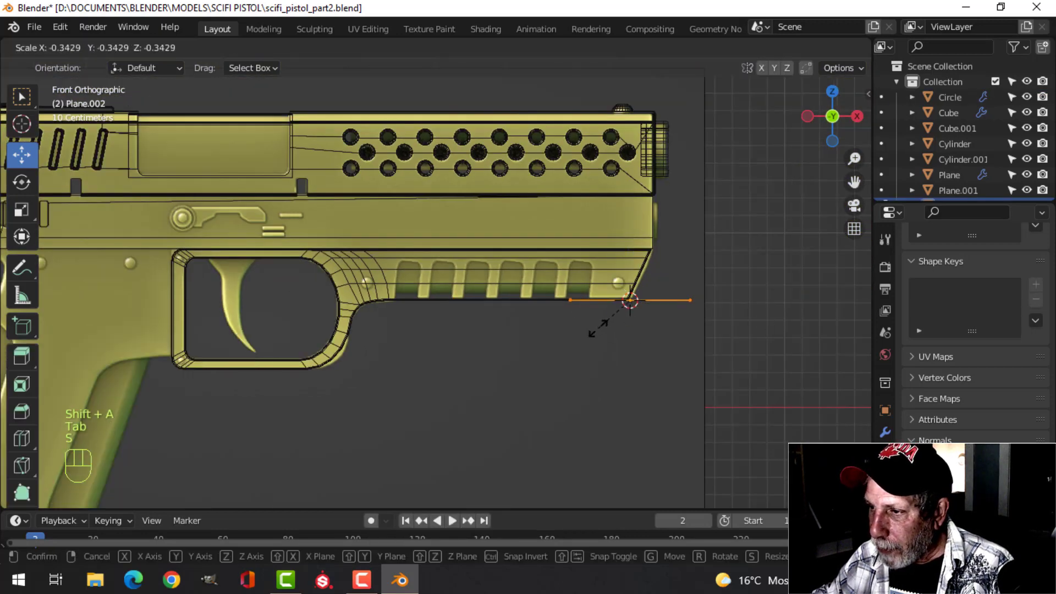
pyautogui.click(648, 327)
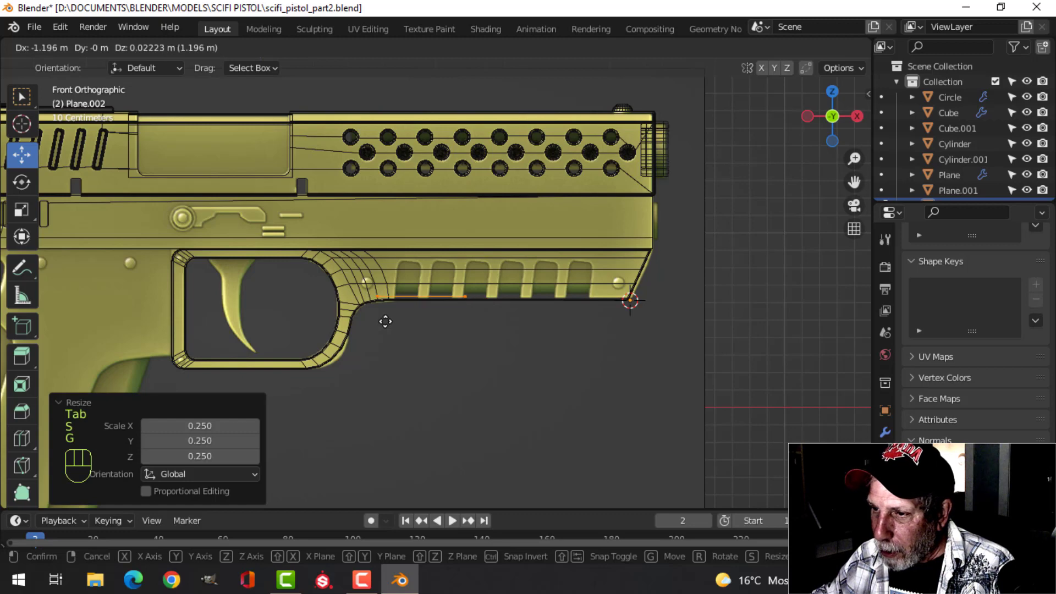
pyautogui.click(529, 313)
pyautogui.press('s')
pyautogui.click(444, 318)
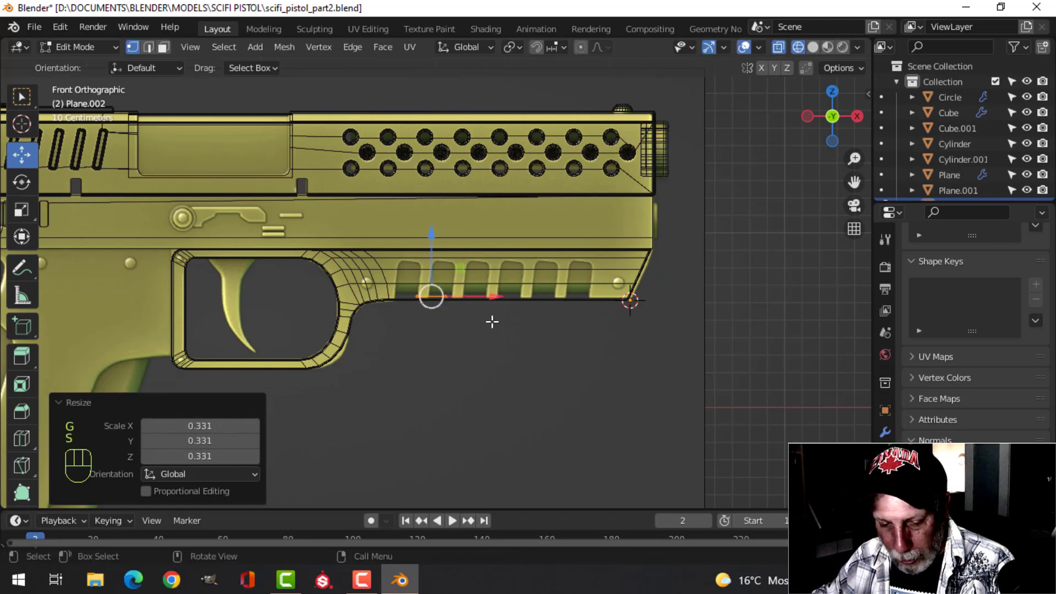
# Step: Rotate the plane 90° about X and move it about -0.129 m in X and 0.045 m in Z onto the first vent slot
pyautogui.write('rx90')
pyautogui.press('Return')
pyautogui.scroll(3, 491, 317)
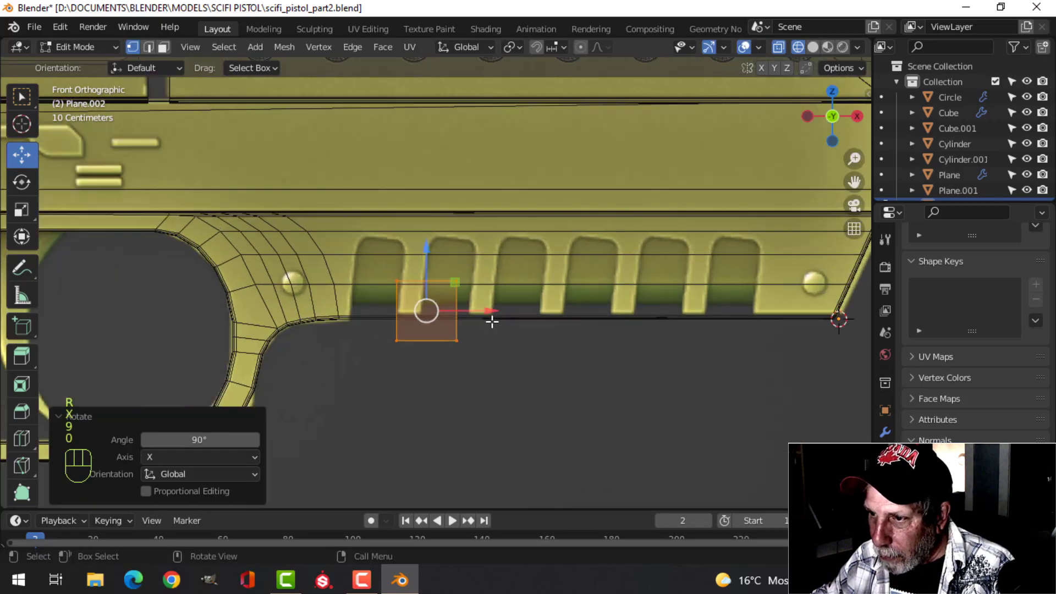
pyautogui.press('g')
pyautogui.click(446, 306)
pyautogui.scroll(3, 459, 304)
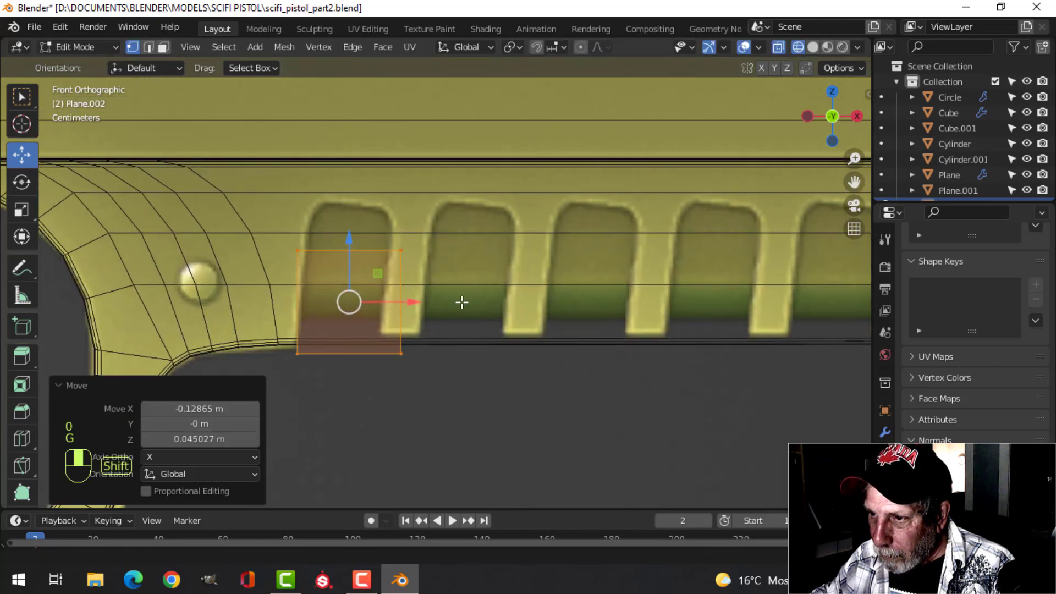
# Step: Move the plane's muzzle-side edge about -0.0174 m along X and raise its upper edge to the top of the slot
pyautogui.click(418, 352)
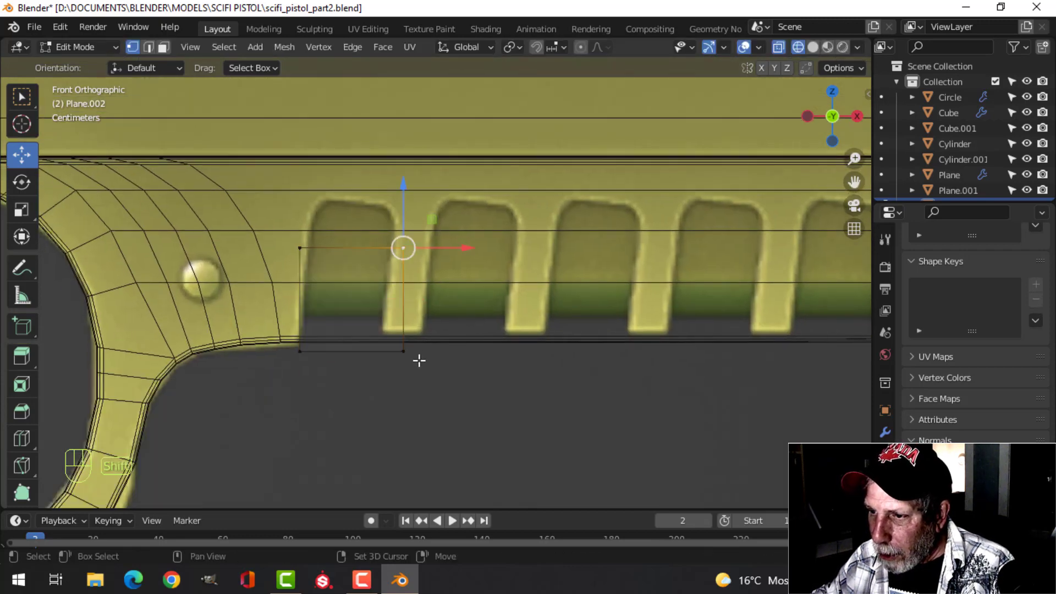
pyautogui.moveTo(469, 303); pyautogui.dragTo(454, 303)
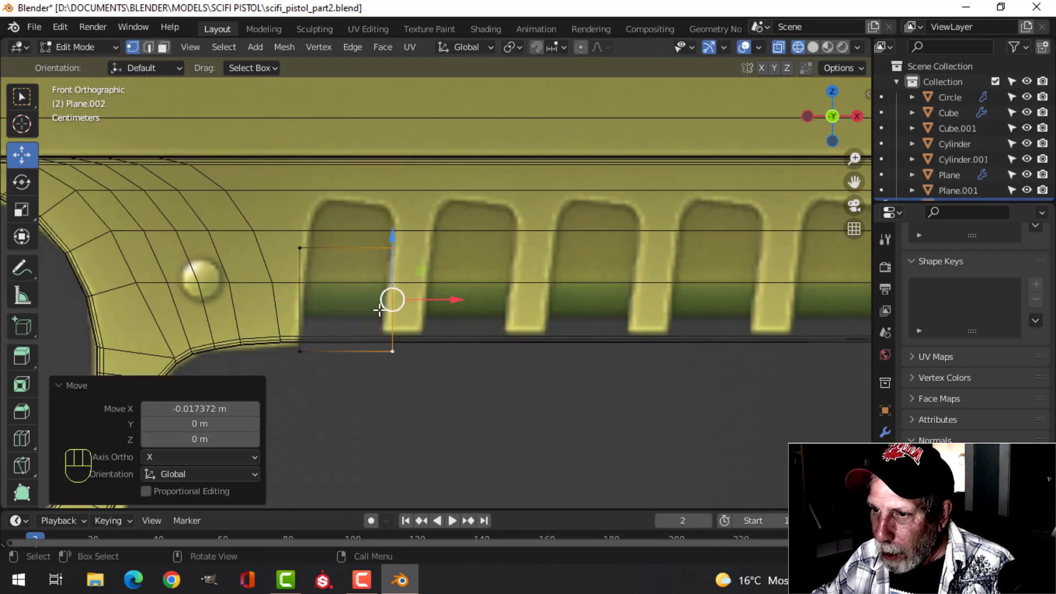
pyautogui.click(300, 247)
pyautogui.moveTo(345, 206); pyautogui.dragTo(355, 155)
# Step: Shift the plane's two side edges inward to fit the slot's width and lower its bottom edge well below the frame
pyautogui.click(300, 203)
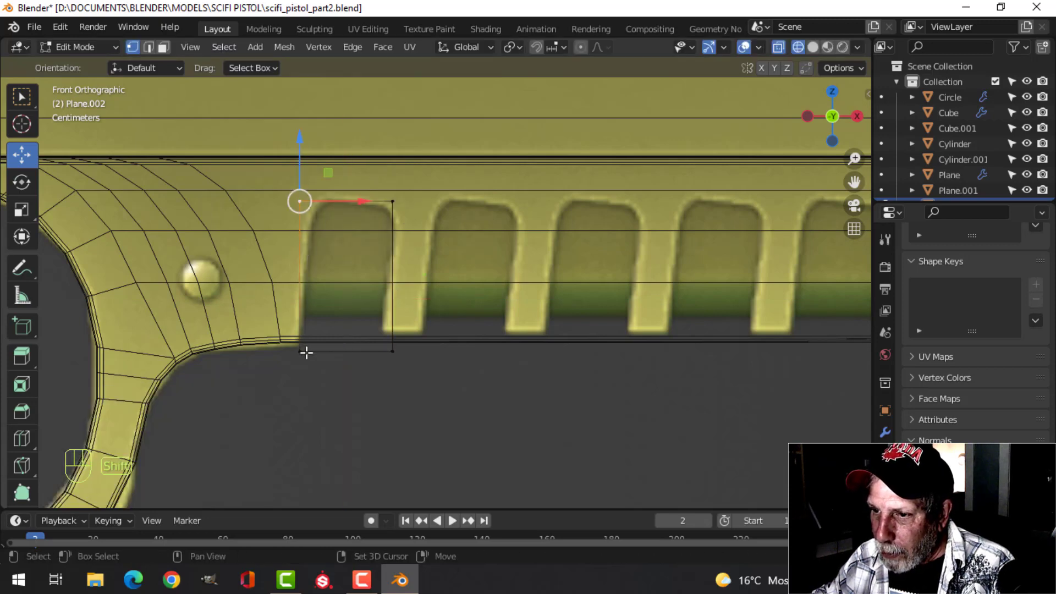
pyautogui.moveTo(361, 278); pyautogui.dragTo(369, 281)
pyautogui.click(417, 199)
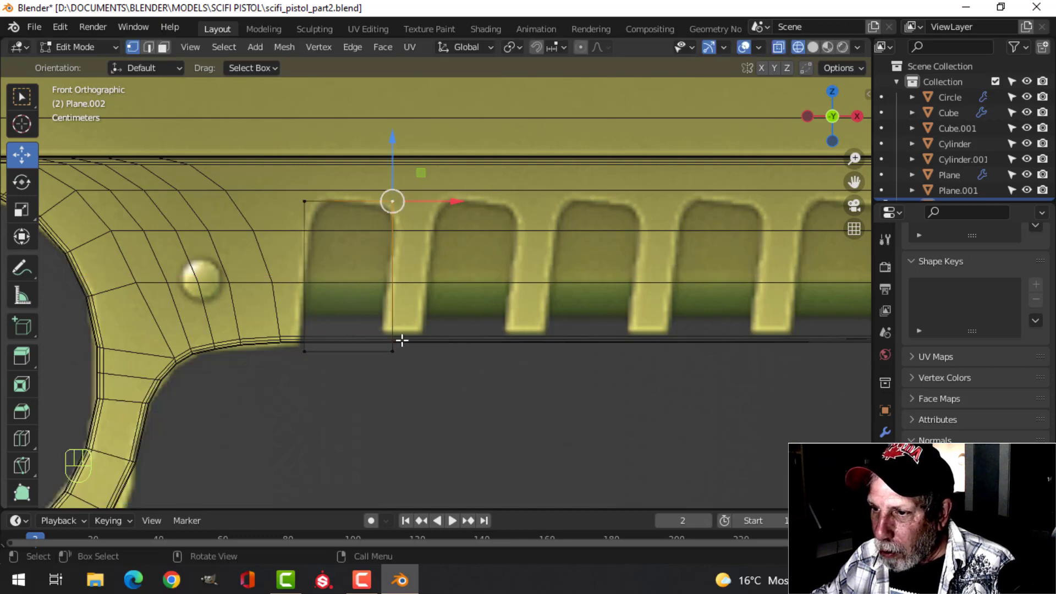
pyautogui.keyDown('shift'); pyautogui.click(407, 339); pyautogui.keyUp('shift')
pyautogui.moveTo(452, 277); pyautogui.dragTo(442, 276)
pyautogui.click(304, 351)
pyautogui.keyDown('shift'); pyautogui.click(387, 350); pyautogui.keyUp('shift')
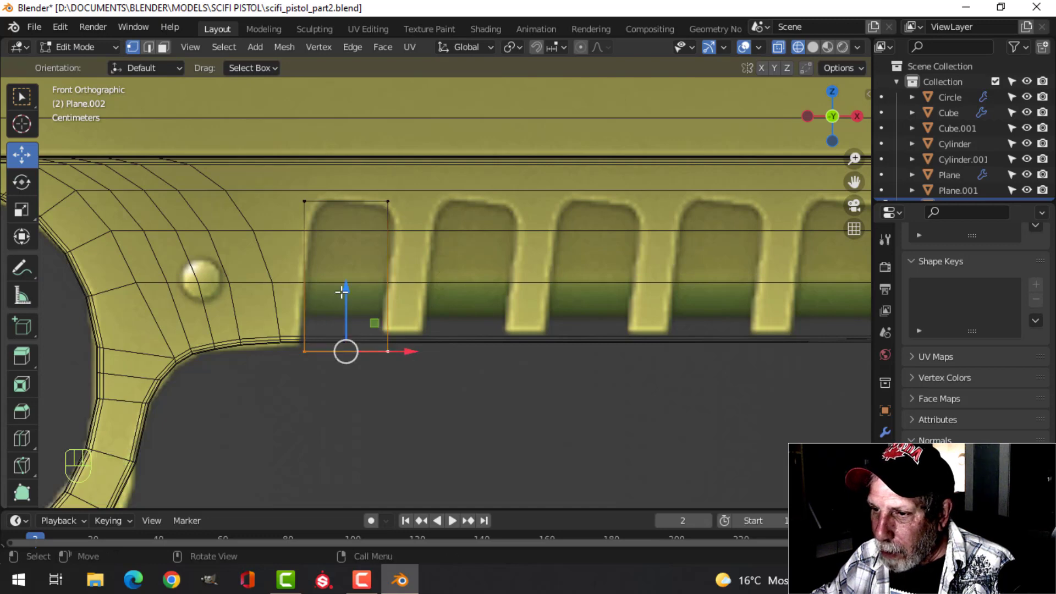
pyautogui.moveTo(342, 292); pyautogui.dragTo(342, 328)
# Step: Round the plane's two upper corners with a vertex bevel about 0.027 m wide with 4 segments
pyautogui.click(305, 201)
pyautogui.keyDown('shift'); pyautogui.click(388, 201); pyautogui.keyUp('shift')
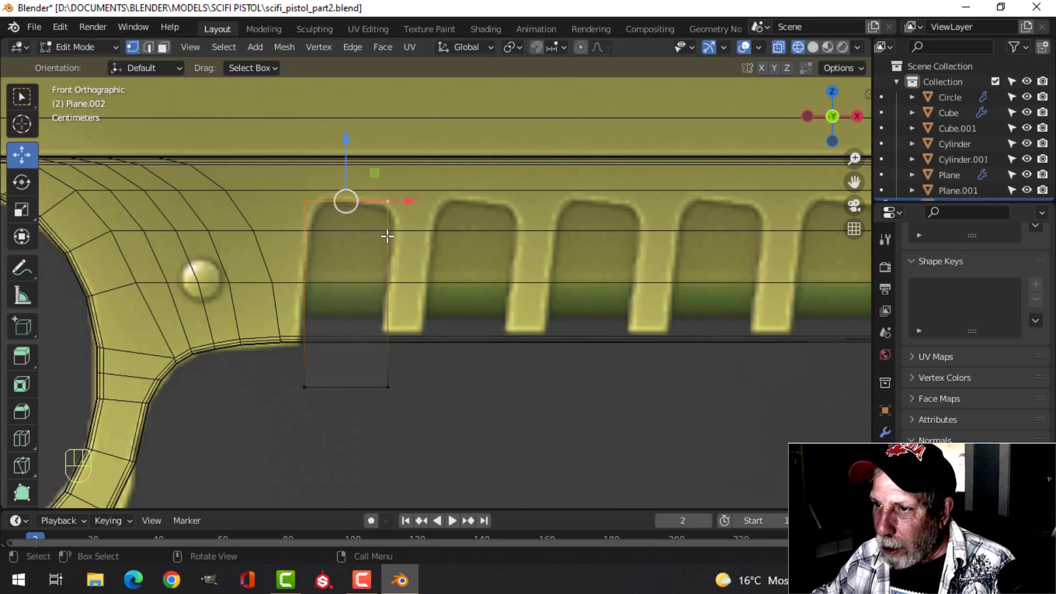
pyautogui.keyDown('shift'); pyautogui.moveTo(387, 237); pyautogui.dragTo(470, 300, button='middle'); pyautogui.keyUp('shift')
pyautogui.hotkey('shift', 'ctrl', 'b')
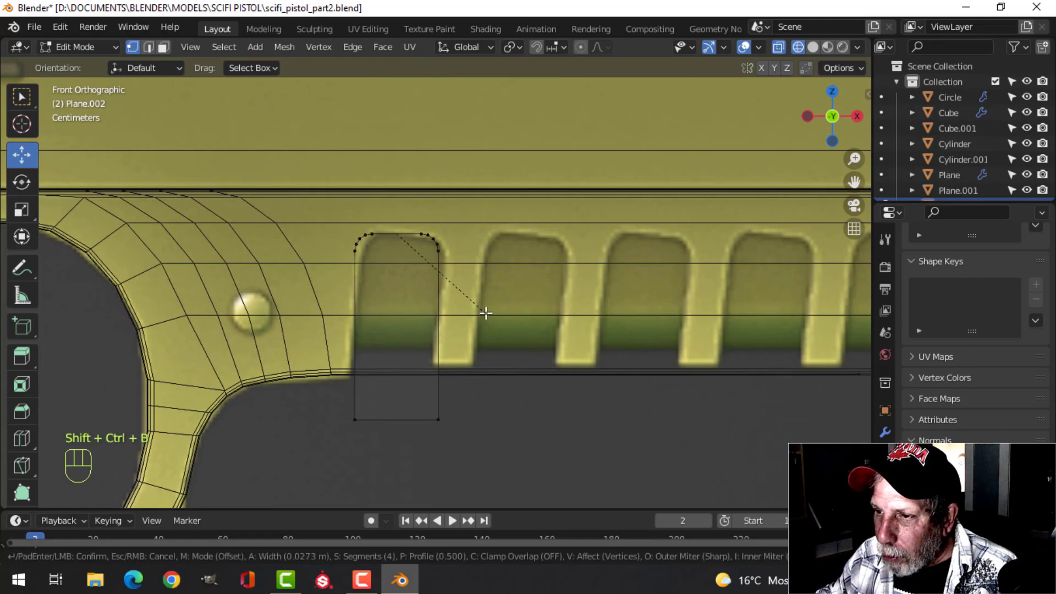
pyautogui.click(486, 314)
# Step: Move the whole slot-shaped plane about -0.183 m along Y, out in front of the frame's side
pyautogui.scroll(-4, 468, 327)
pyautogui.press('a')
pyautogui.moveTo(467, 328); pyautogui.dragTo(344, 345, button='middle')
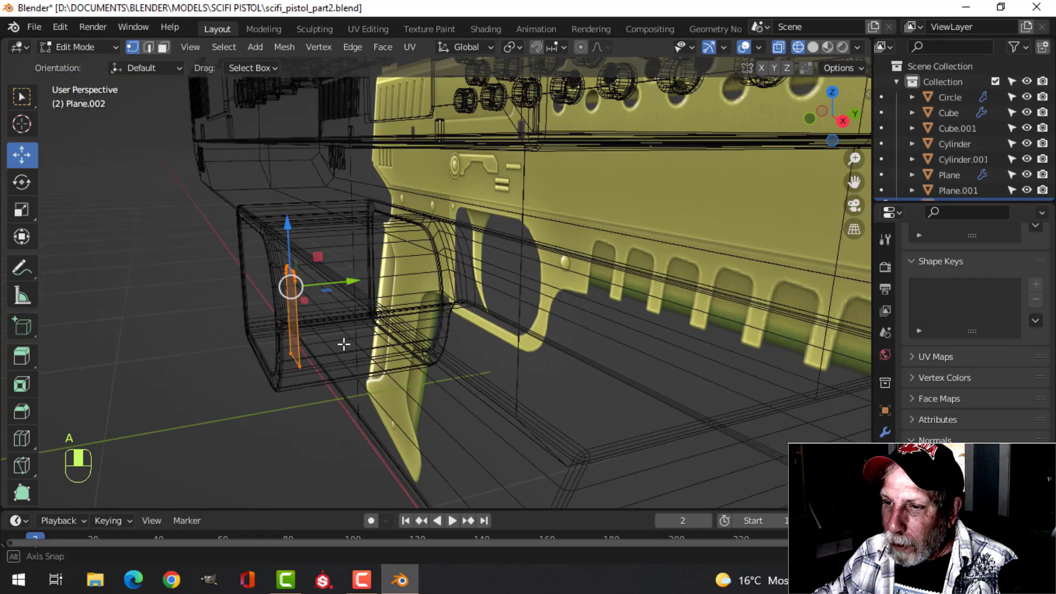
pyautogui.scroll(-3, 377, 307)
pyautogui.moveTo(410, 283); pyautogui.dragTo(379, 284)
pyautogui.moveTo(379, 283); pyautogui.dragTo(349, 327, button='middle')
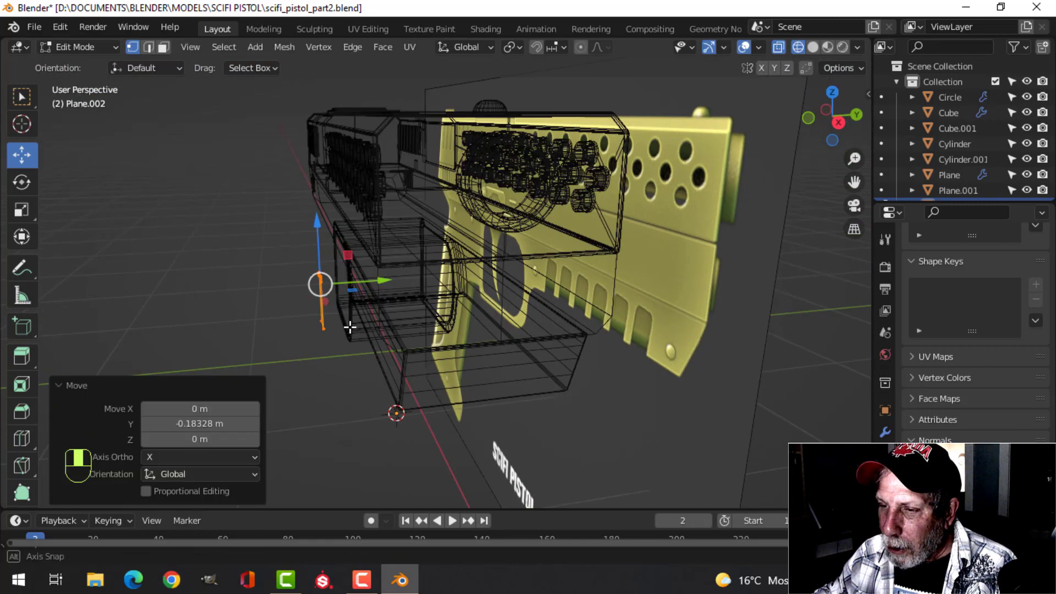
# Step: Extrude the slot-shaped plane and move the extruded face about 1.28 m along Y, so the block passes through the lower frame
pyautogui.press('e')
pyautogui.click(384, 315)
pyautogui.press('z')
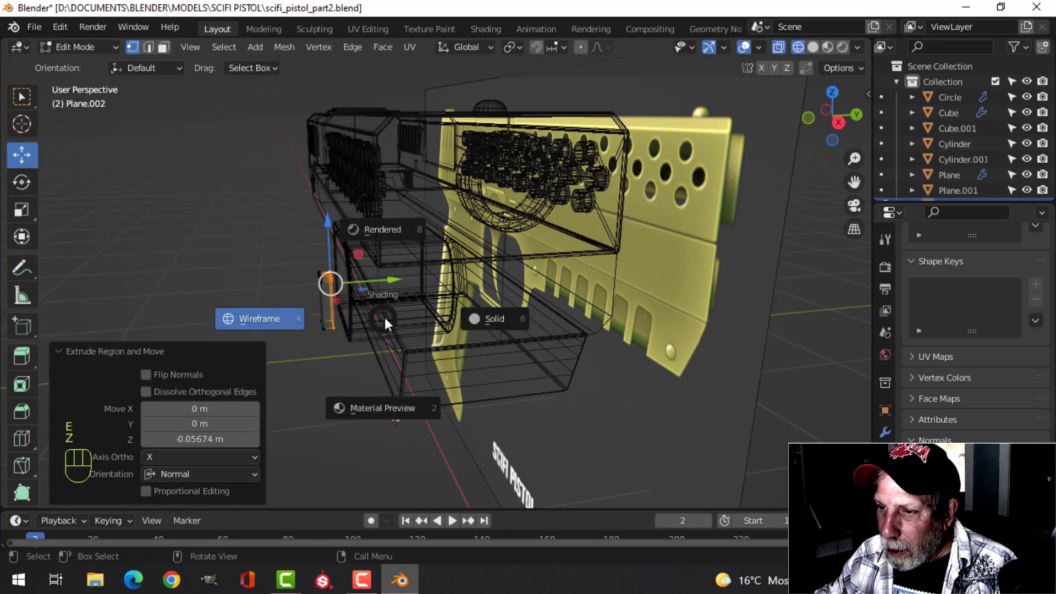
pyautogui.click(438, 320)
pyautogui.moveTo(438, 320); pyautogui.dragTo(401, 298, button='middle')
pyautogui.press('Tab')
pyautogui.press('Tab')
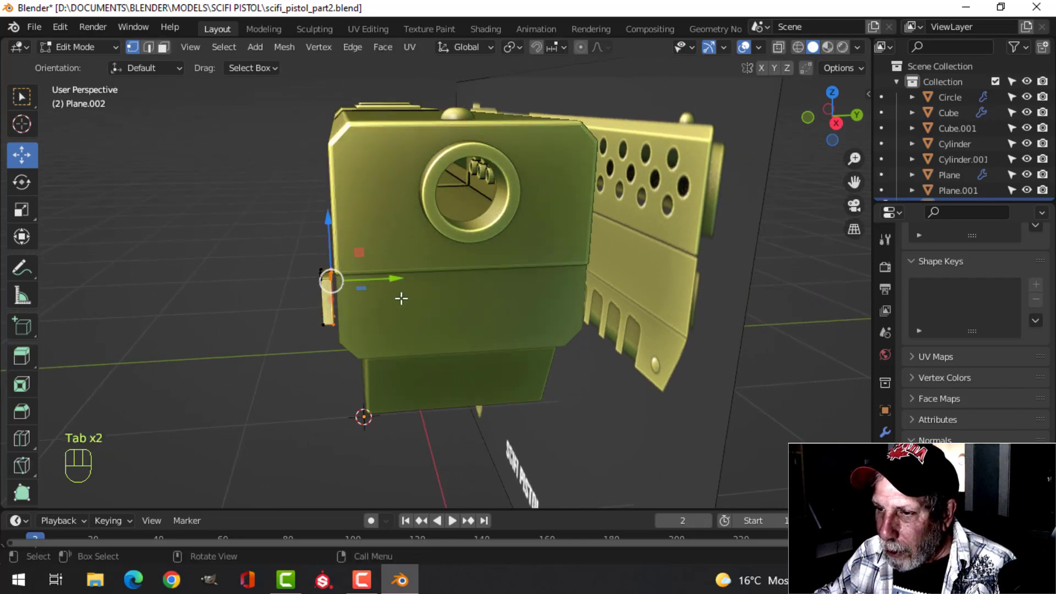
pyautogui.moveTo(401, 298); pyautogui.dragTo(435, 281)
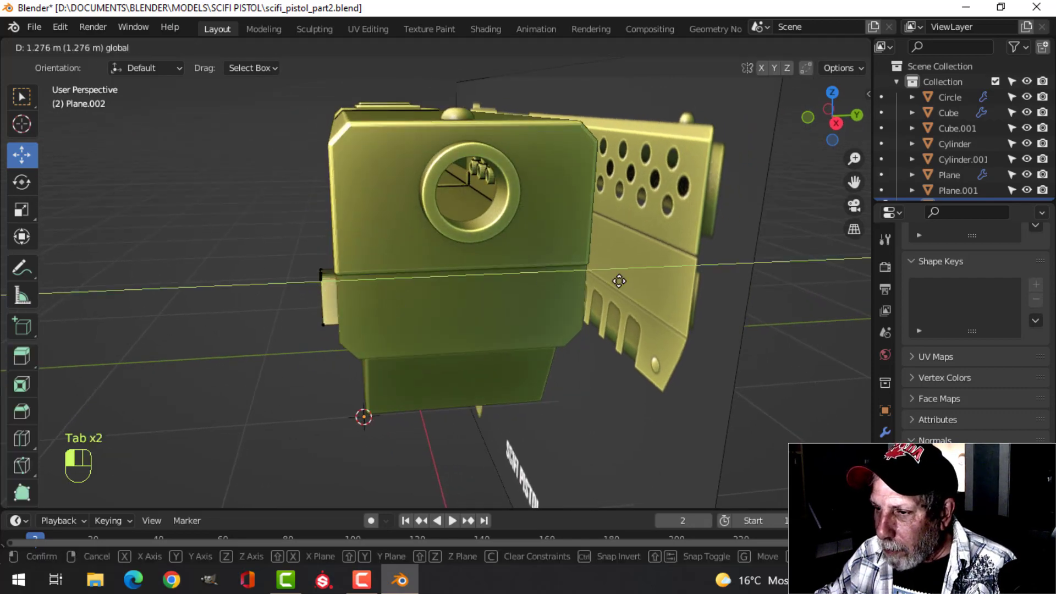
pyautogui.click(620, 281)
pyautogui.moveTo(620, 282); pyautogui.dragTo(528, 242, button='middle')
pyautogui.press('Tab')
# Step: Show the lower frame's modifier stack and collapse its modifier settings
pyautogui.click(679, 282)
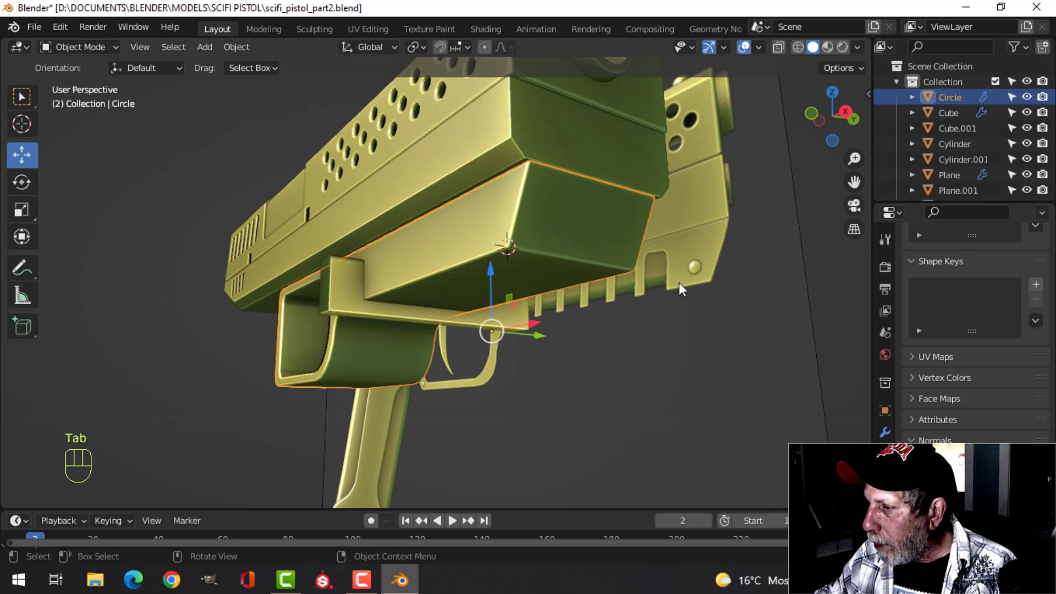
pyautogui.click(886, 434)
pyautogui.click(912, 310)
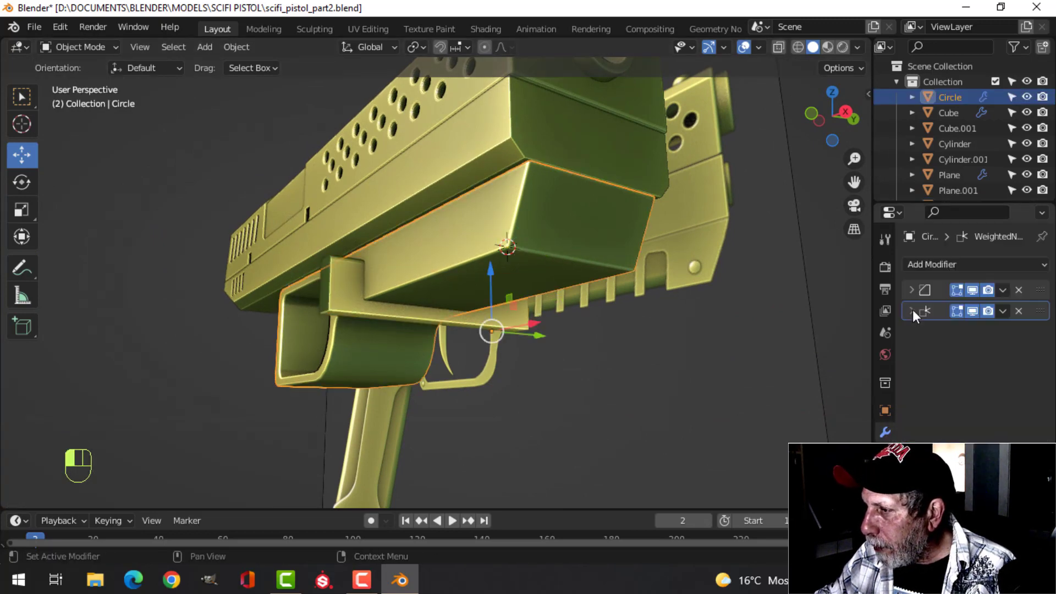
pyautogui.moveTo(726, 347); pyautogui.dragTo(674, 349, button='middle')
pyautogui.press('Tab')
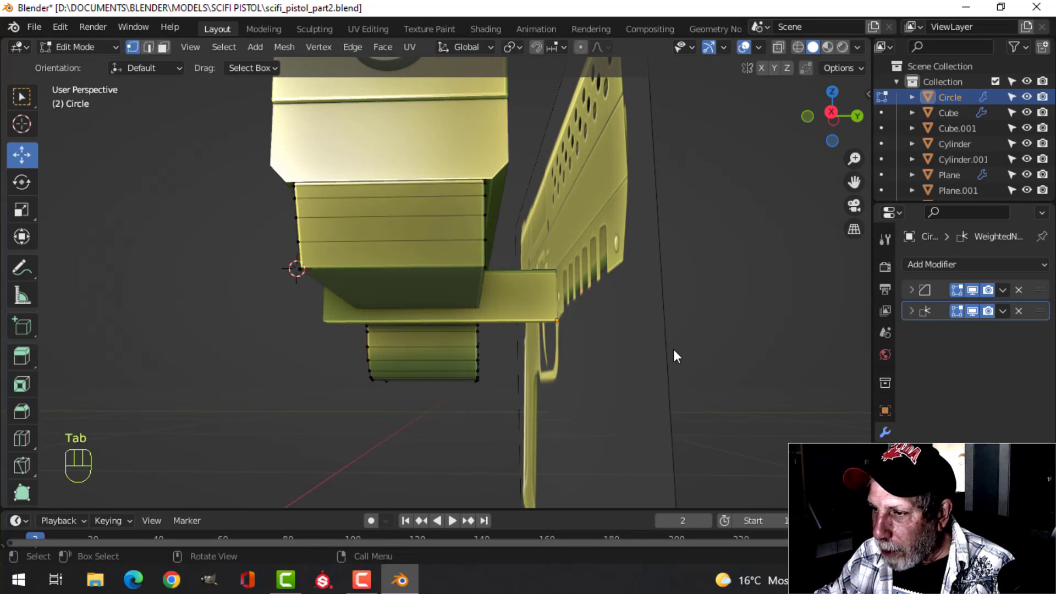
pyautogui.press('a')
pyautogui.press('Tab')
# Step: Move the whole cutter block about -0.109 m along Y and recalculate its normals to face outside
pyautogui.click(525, 309)
pyautogui.press('Tab')
pyautogui.press('a')
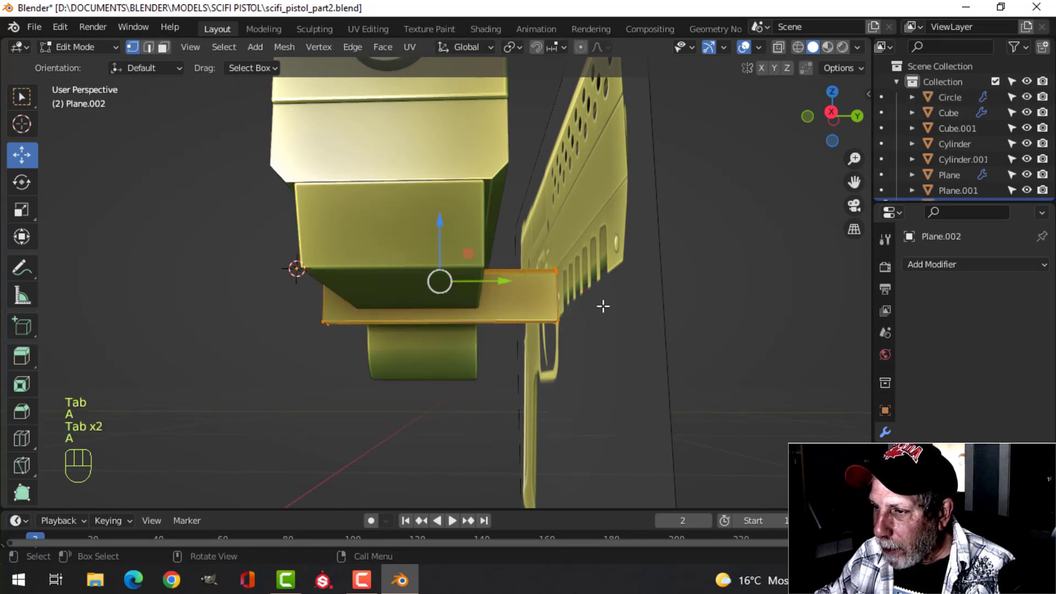
pyautogui.moveTo(506, 281); pyautogui.dragTo(484, 282)
pyautogui.moveTo(487, 330); pyautogui.dragTo(609, 349, button='middle')
pyautogui.hotkey('alt', 'n')
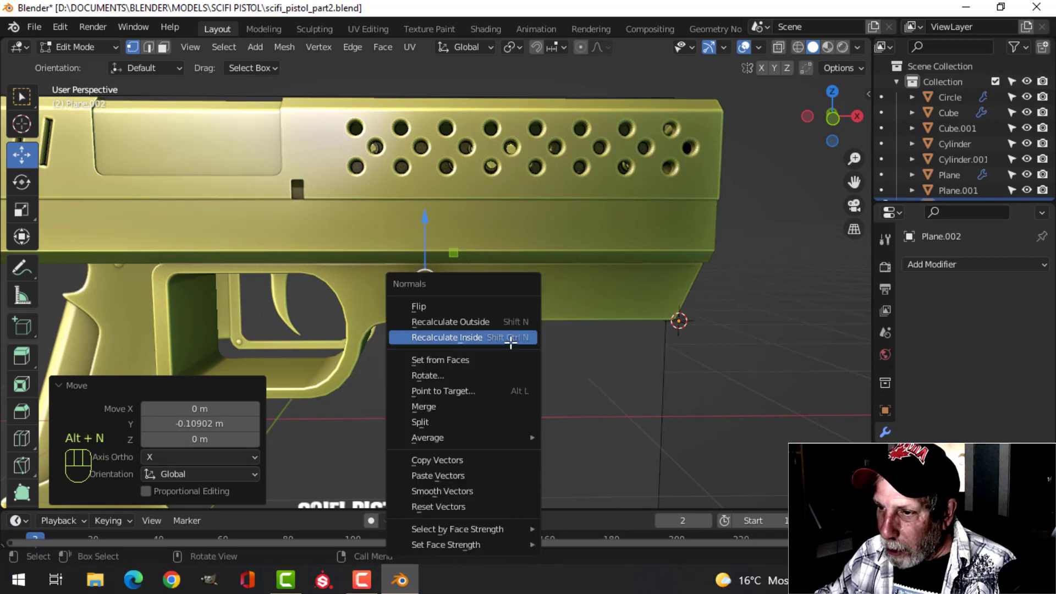
pyautogui.click(516, 329)
pyautogui.press('Tab')
pyautogui.scroll(5, 518, 343)
pyautogui.moveTo(544, 345); pyautogui.dragTo(360, 336, button='middle')
pyautogui.hotkey('alt', 'a')
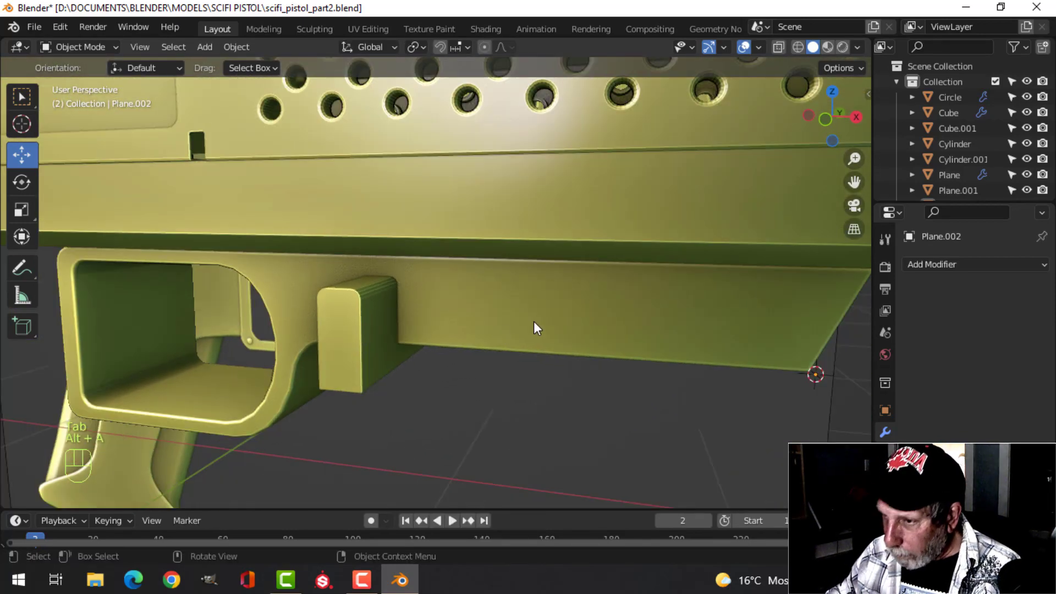
# Step: Add an Array modifier to the slot cutter with a count of 4 and a relative X offset factor of 1.520
pyautogui.click(356, 313)
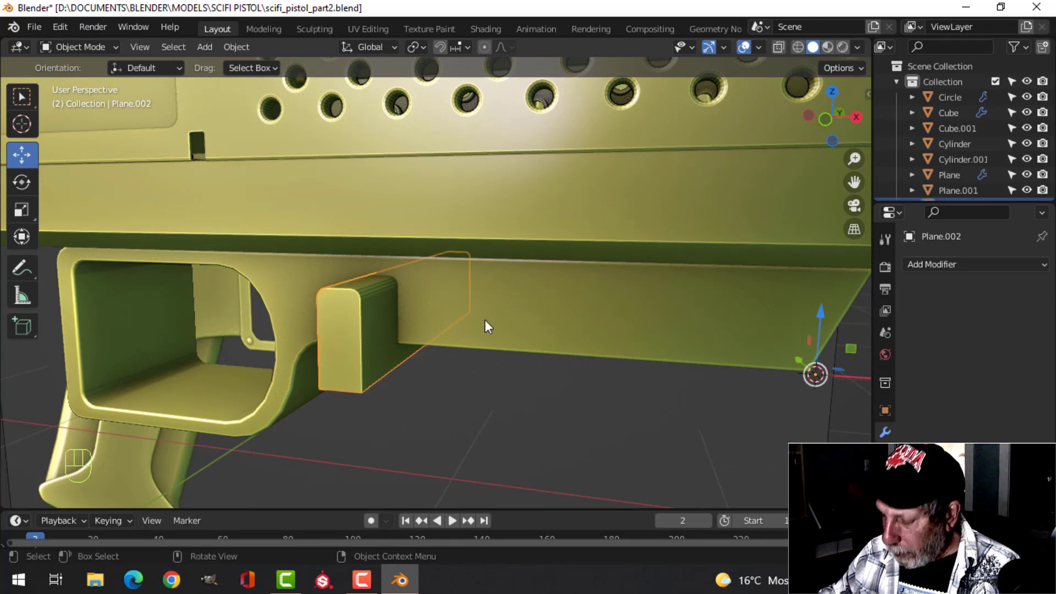
pyautogui.press('KP_1')
pyautogui.press('z')
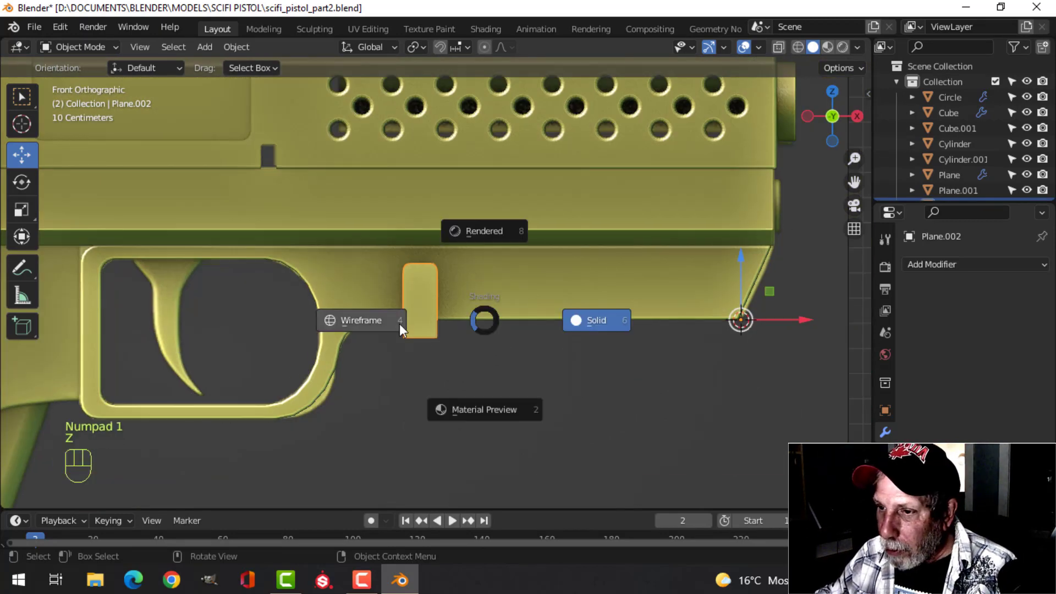
pyautogui.click(385, 322)
pyautogui.scroll(3, 511, 338)
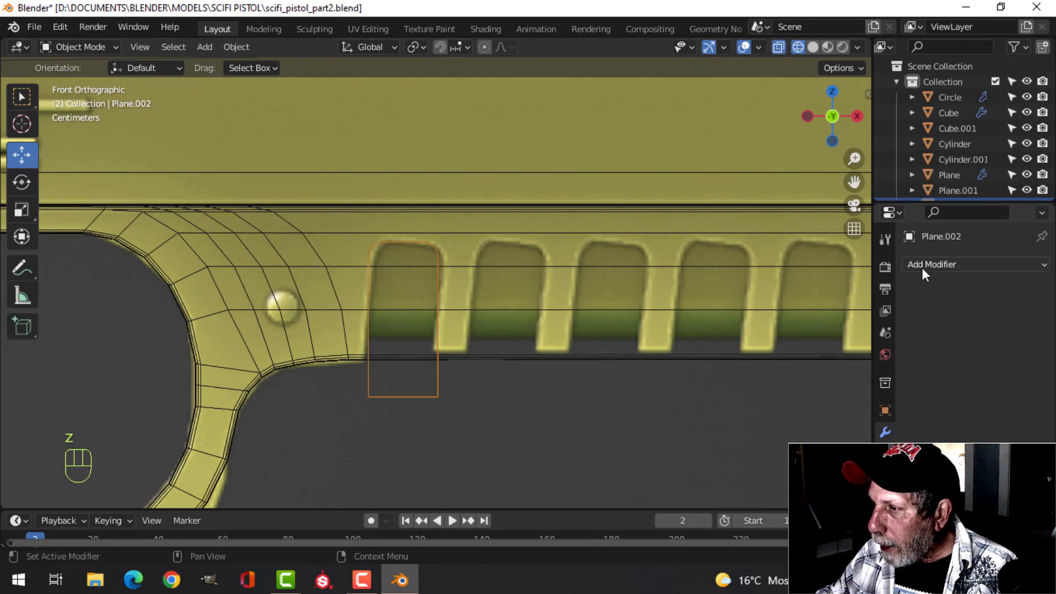
pyautogui.click(924, 270)
pyautogui.click(793, 307)
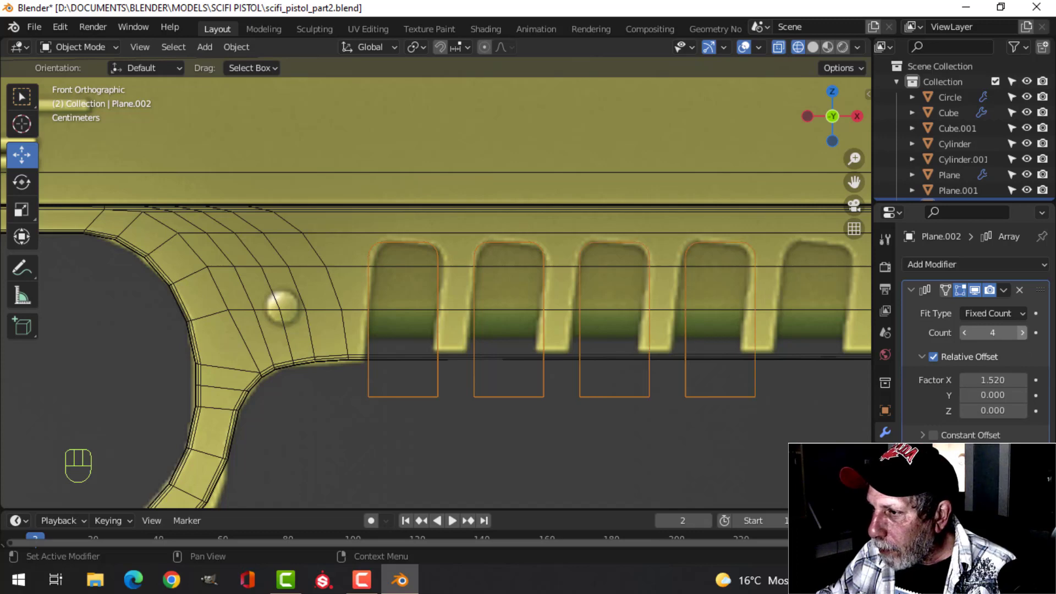
# Step: Set the cutter array's count to 6 and its relative X offset factor to 1.490 to match the reference slots
pyautogui.click(1023, 333)
pyautogui.scroll(-2, 786, 363)
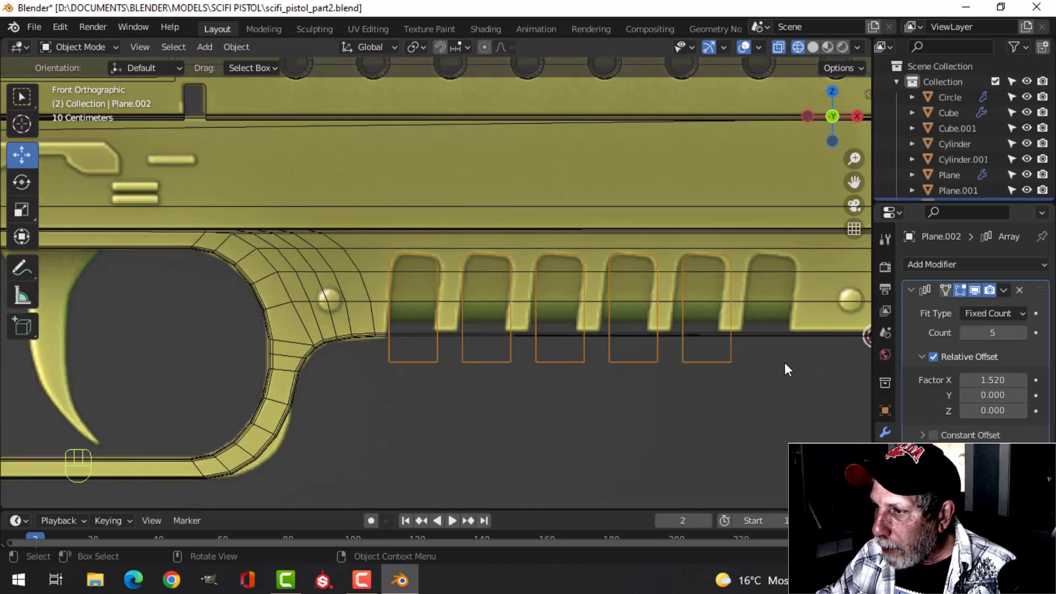
pyautogui.click(1023, 332)
pyautogui.keyDown('shift'); pyautogui.moveTo(794, 344); pyautogui.dragTo(688, 344, button='middle'); pyautogui.keyUp('shift')
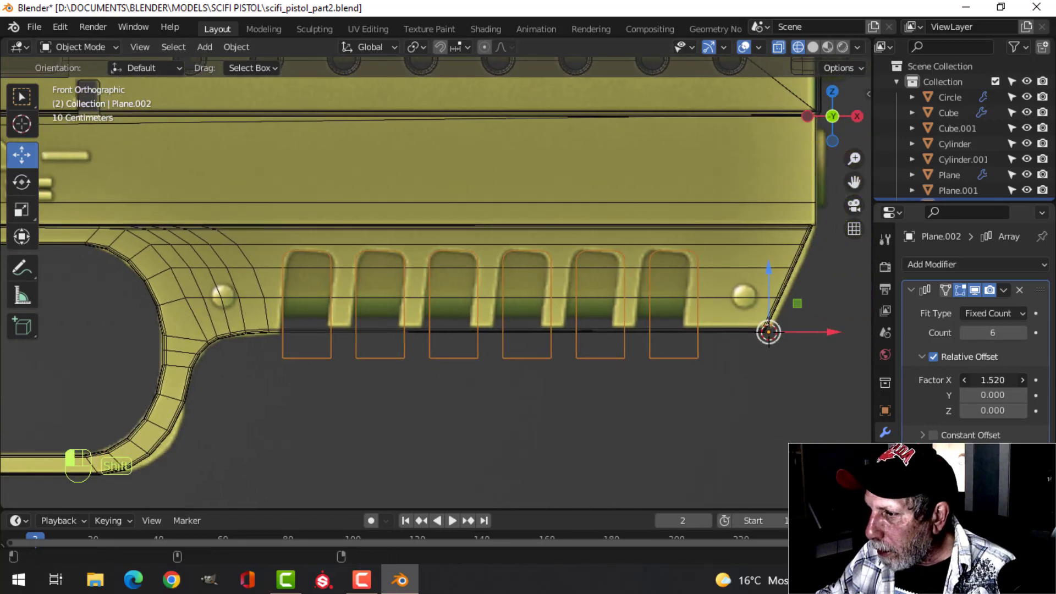
pyautogui.keyDown('shift'); pyautogui.moveTo(993, 380); pyautogui.dragTo(987, 380); pyautogui.keyUp('shift')
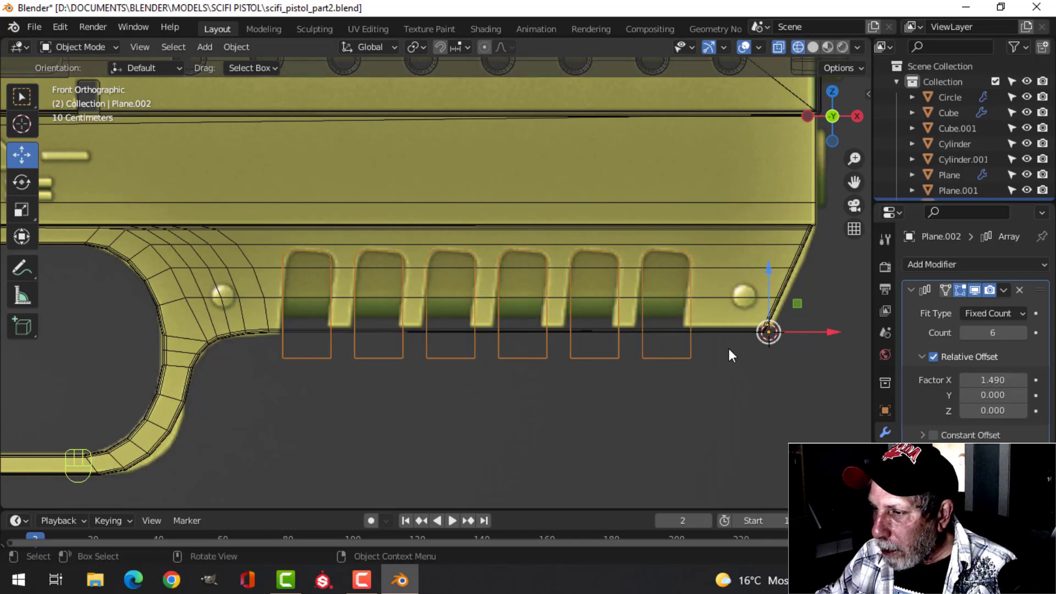
# Step: Examine the six arrayed cutters against the frame and the reference slots in solid and wireframe shading
pyautogui.hotkey('shift', 'z')
pyautogui.moveTo(728, 348); pyautogui.dragTo(658, 349, button='middle')
pyautogui.press('z')
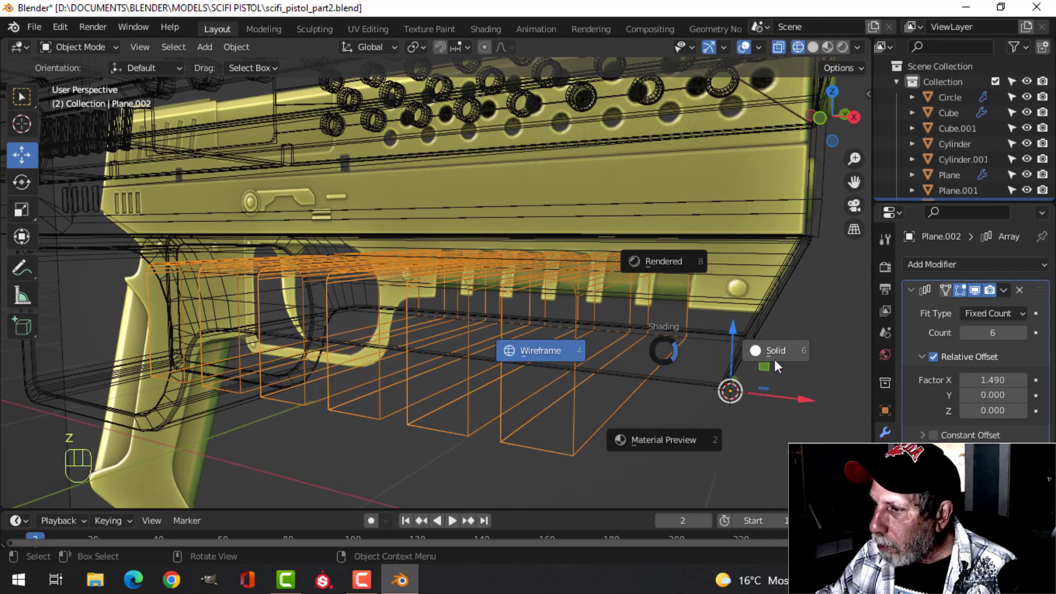
pyautogui.click(775, 358)
pyautogui.moveTo(774, 359)
pyautogui.mouseDown(button='middle')
pyautogui.moveTo(632, 347)
pyautogui.moveTo(507, 309)
pyautogui.moveTo(506, 253)
pyautogui.moveTo(684, 291)
pyautogui.moveTo(698, 361)
pyautogui.moveTo(714, 335)
pyautogui.moveTo(714, 345)
pyautogui.moveTo(666, 348)
pyautogui.mouseUp(button='middle')
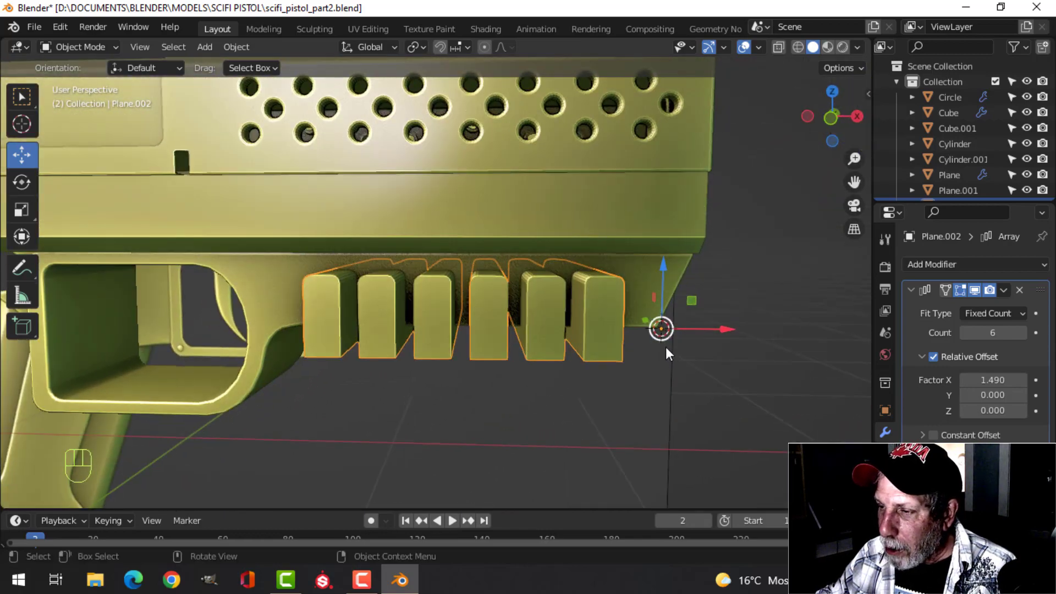
pyautogui.scroll(3, 638, 305)
pyautogui.press('z')
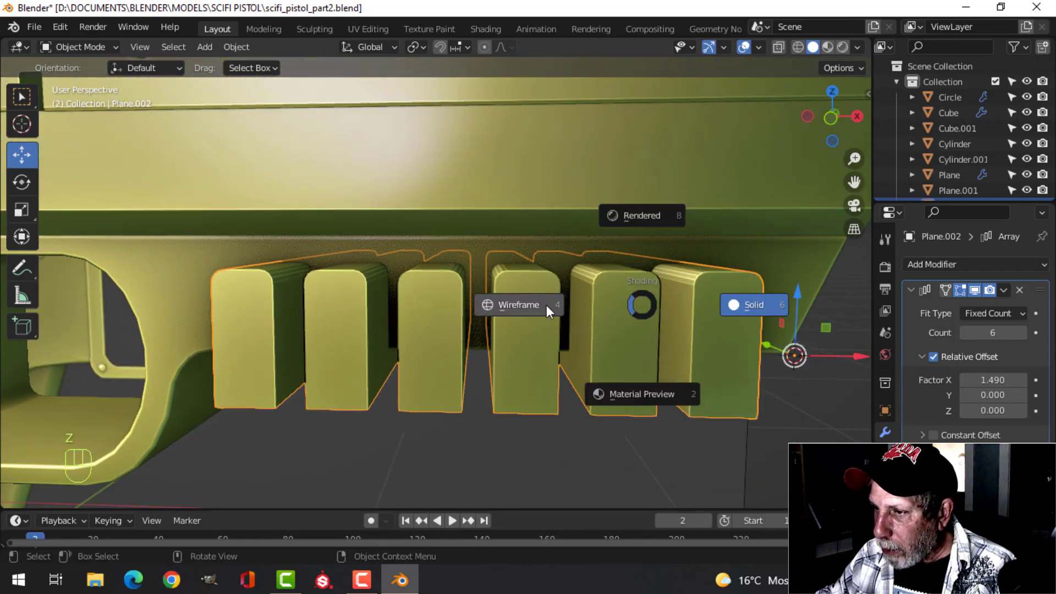
pyautogui.click(546, 305)
pyautogui.press('KP_1')
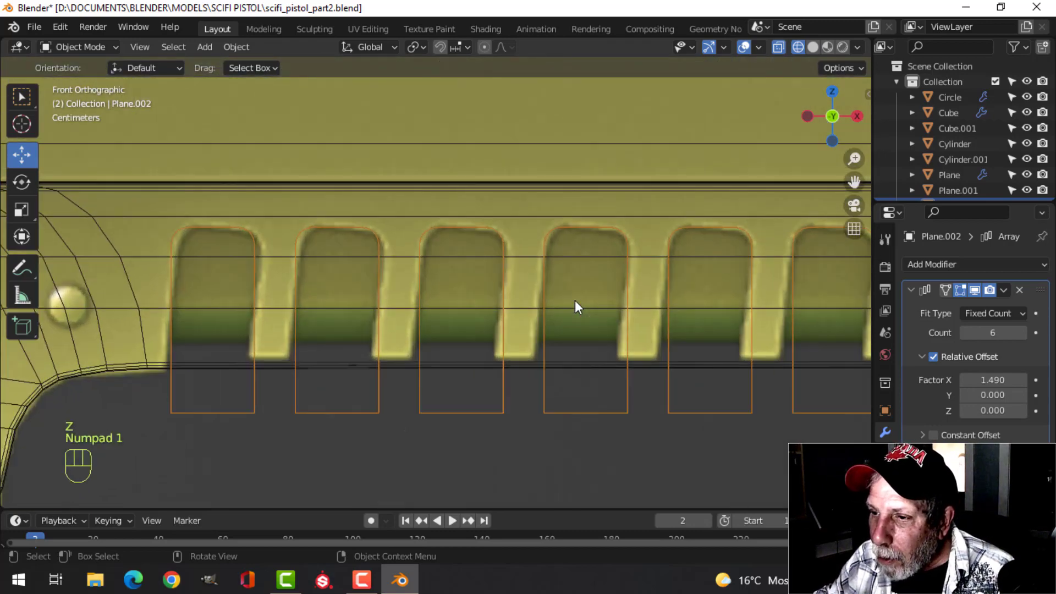
pyautogui.scroll(-5, 275, 265)
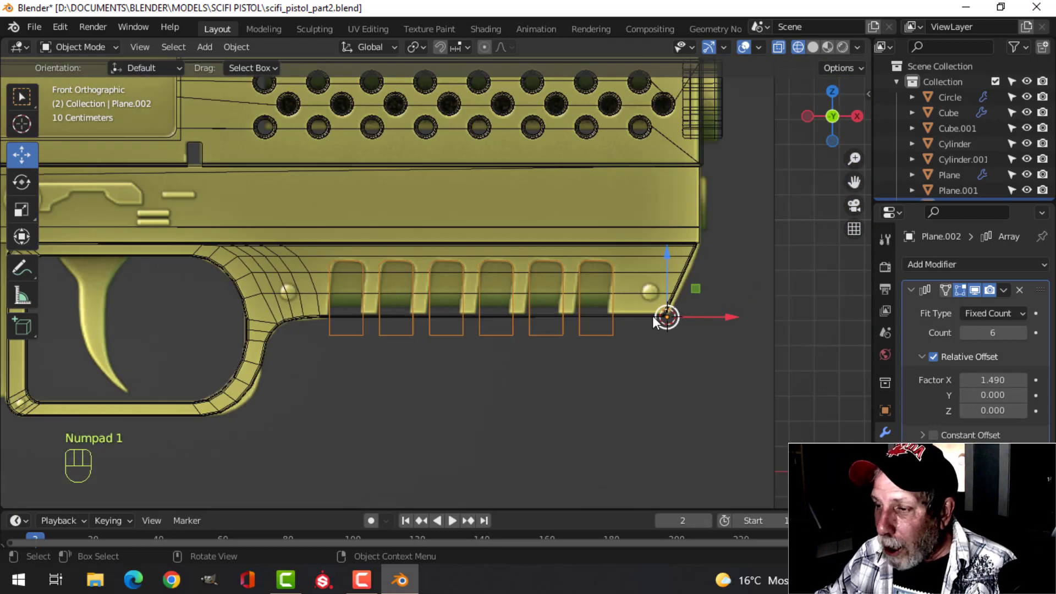
pyautogui.press('z')
pyautogui.click(690, 318)
pyautogui.moveTo(690, 318)
pyautogui.mouseDown(button='middle')
pyautogui.moveTo(559, 341)
pyautogui.moveTo(516, 282)
pyautogui.mouseUp(button='middle')
pyautogui.scroll(-5, 633, 335)
pyautogui.scroll(4, 533, 306)
# Step: Add a Boolean Difference modifier first in the lower frame's stack, using the Fast solver and the slot cutters as object
pyautogui.click(570, 309)
pyautogui.scroll(-3, 600, 331)
pyautogui.moveTo(515, 282); pyautogui.dragTo(535, 315, button='middle')
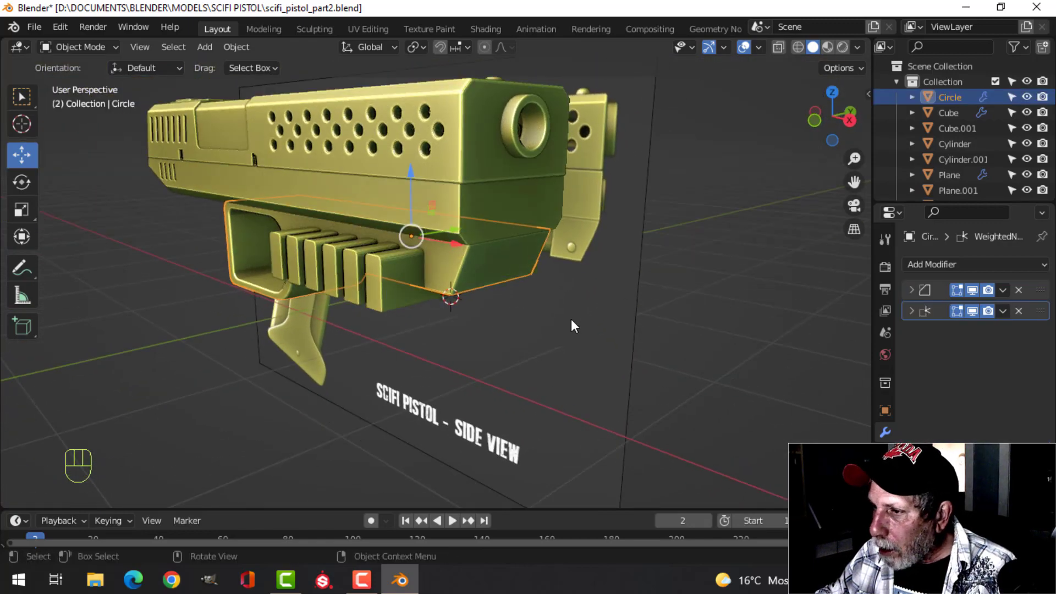
pyautogui.click(933, 267)
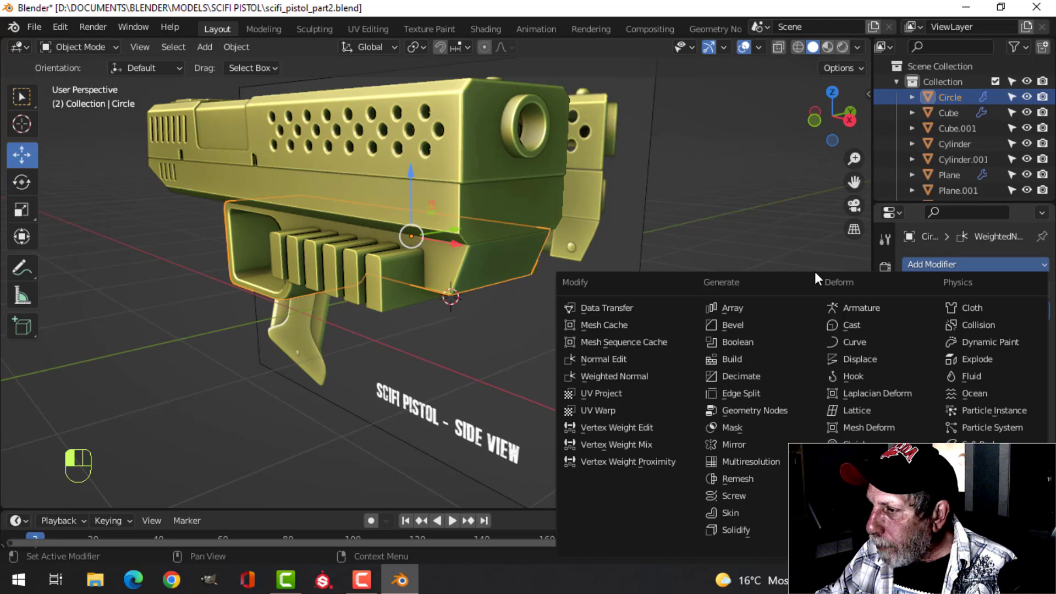
pyautogui.click(761, 341)
pyautogui.moveTo(1039, 333); pyautogui.dragTo(1039, 291)
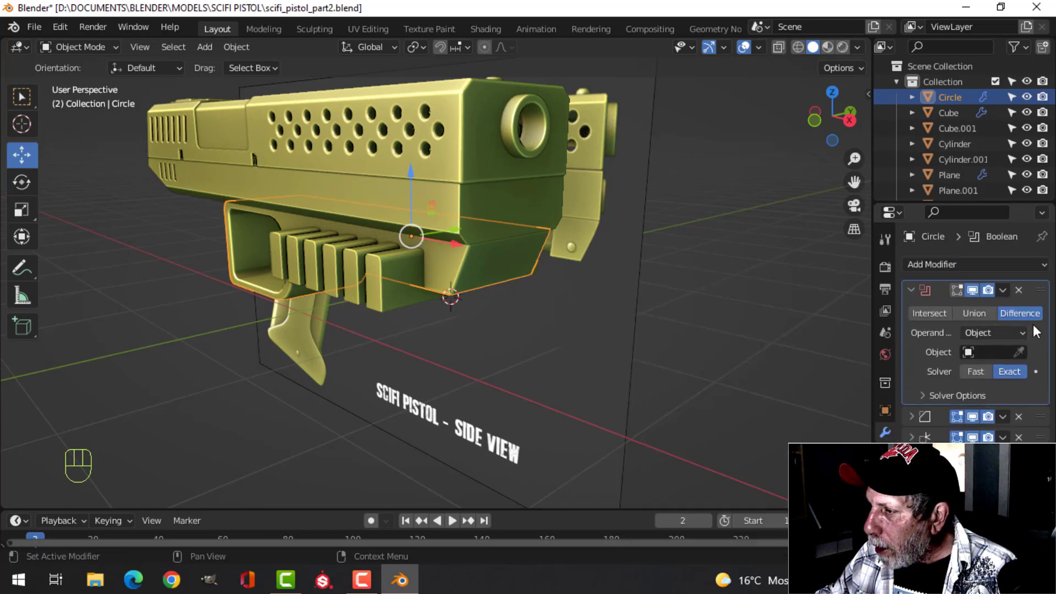
pyautogui.click(977, 370)
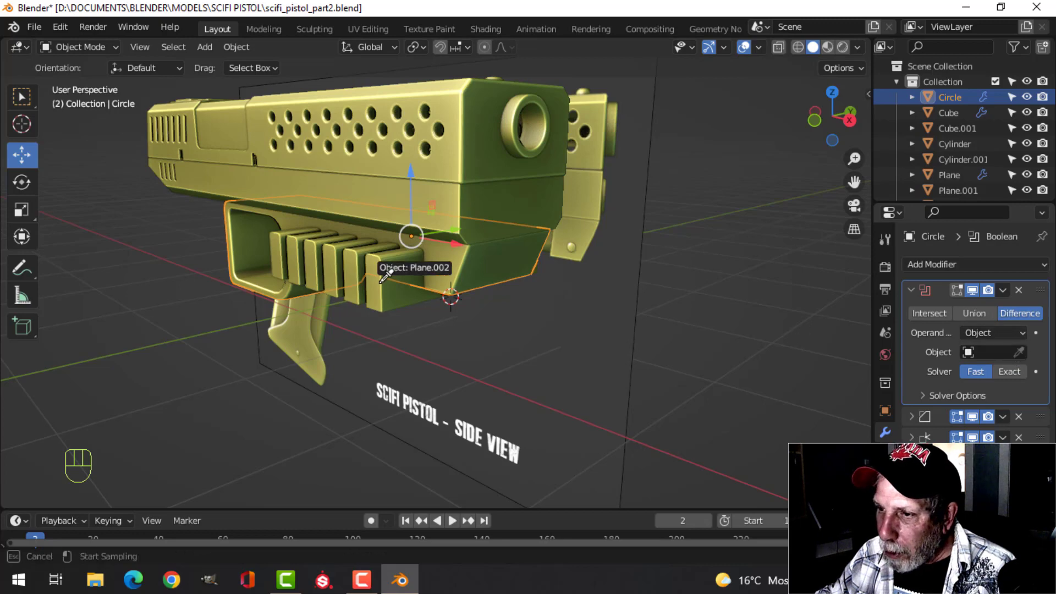
pyautogui.click(392, 270)
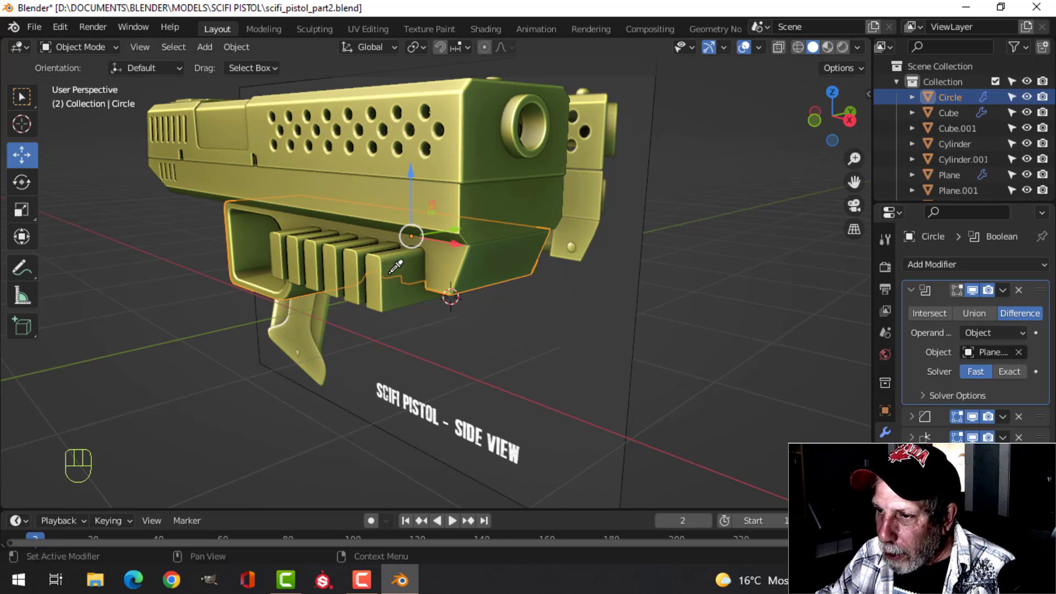
# Step: Apply the lower frame's Boolean modifier and delete the slot cutter object
pyautogui.click(1005, 288)
pyautogui.click(975, 306)
pyautogui.click(402, 276)
pyautogui.press('x')
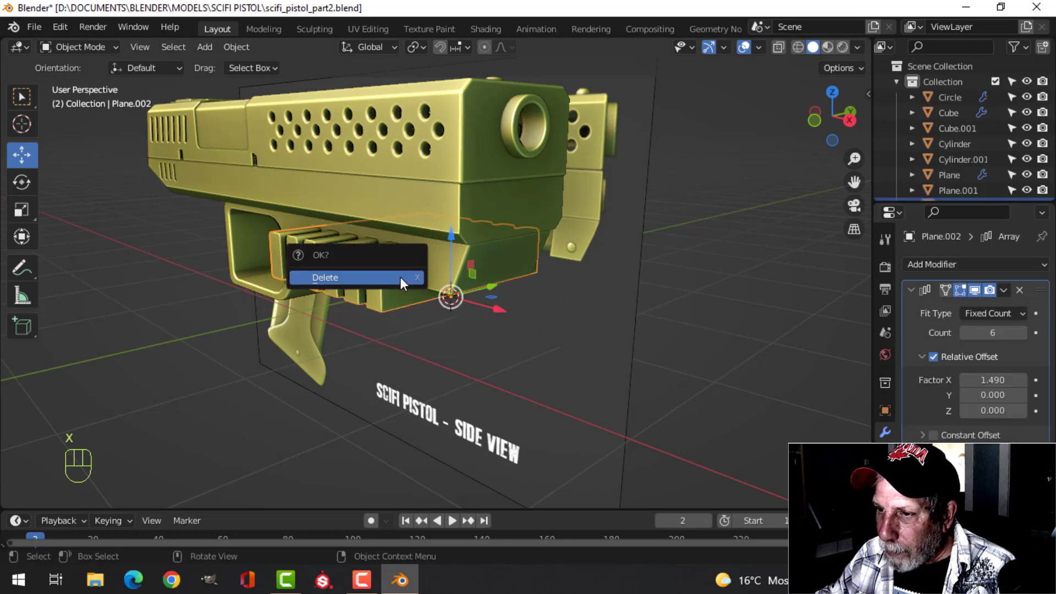
pyautogui.click(401, 276)
# Step: Snap the 3D cursor to the lower frame's underside face between the last slot and the muzzle end
pyautogui.moveTo(403, 299); pyautogui.dragTo(528, 217, button='middle')
pyautogui.scroll(3, 523, 256)
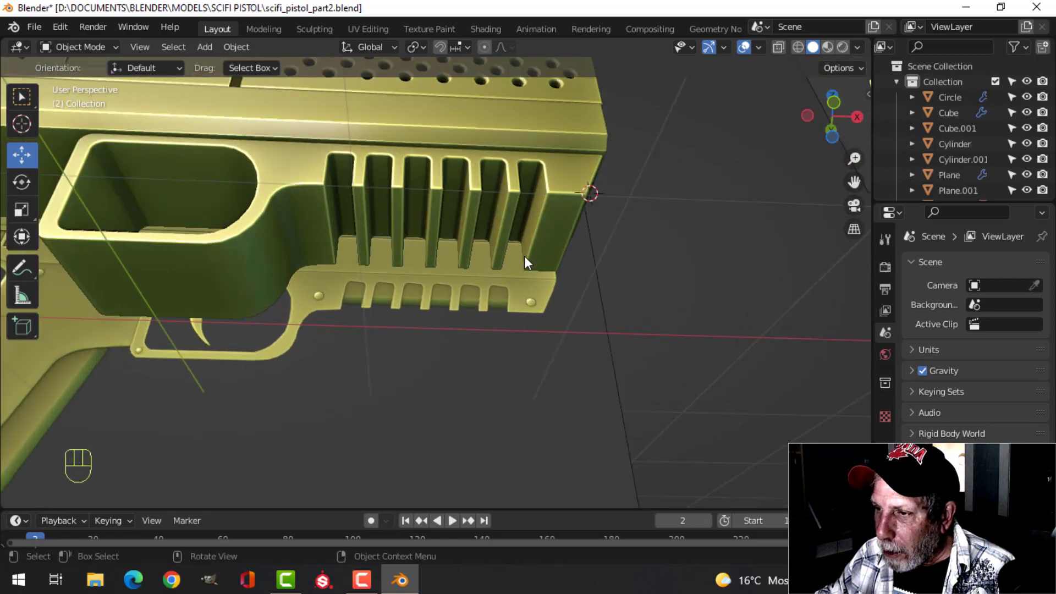
pyautogui.moveTo(525, 258); pyautogui.dragTo(541, 213, button='middle')
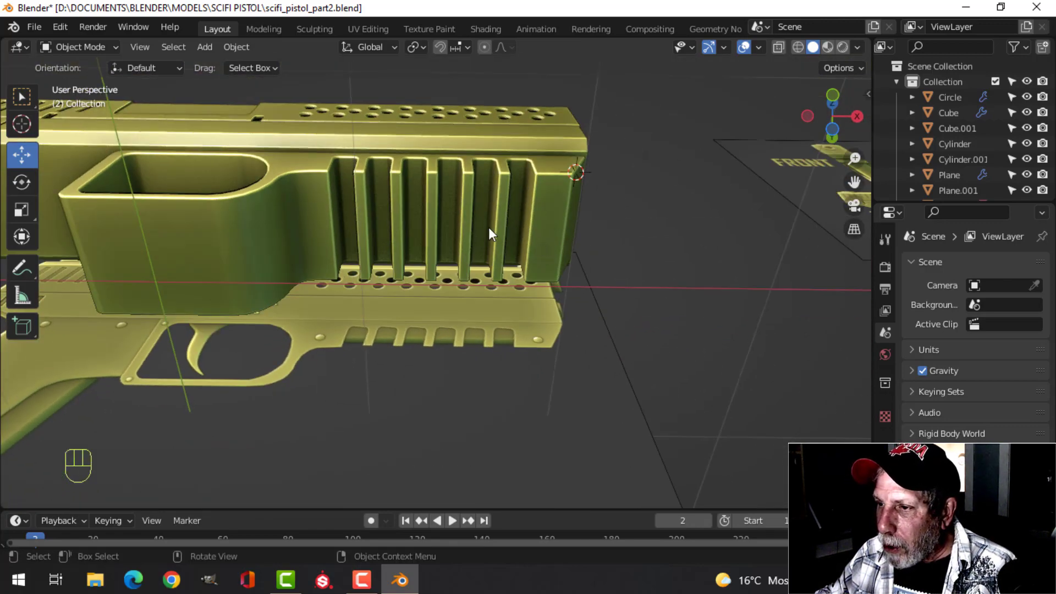
pyautogui.click(544, 217)
pyautogui.press('Tab')
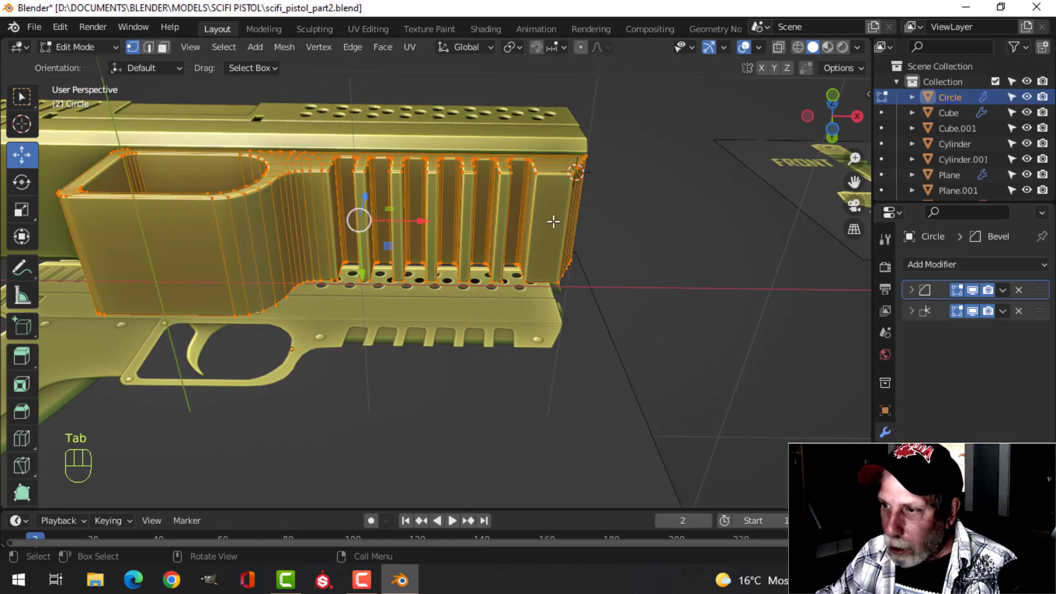
pyautogui.press('3')
pyautogui.click(553, 221)
pyautogui.hotkey('shift', 's')
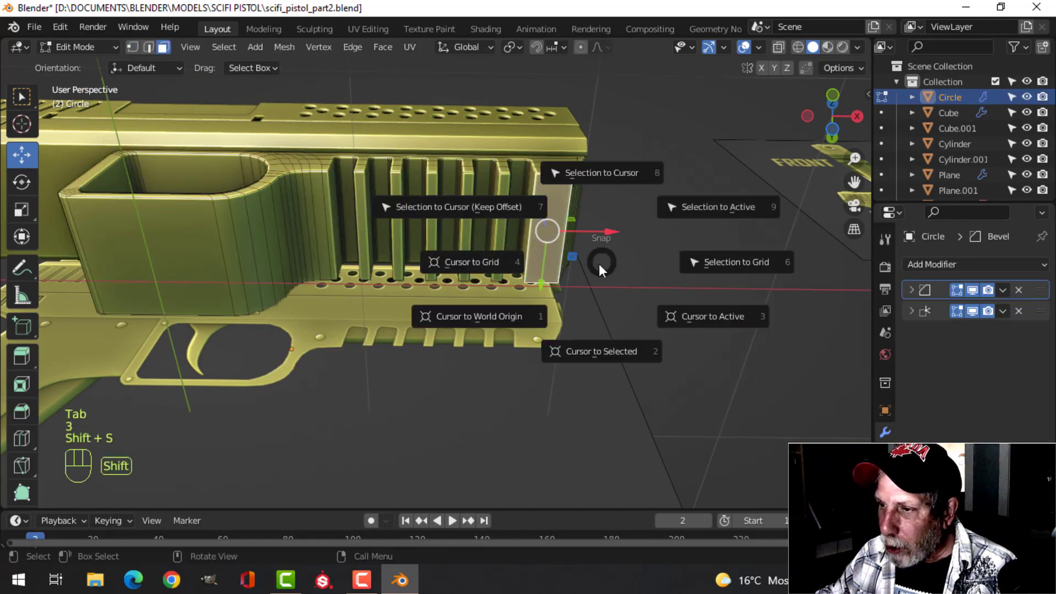
pyautogui.click(586, 349)
pyautogui.press('Tab')
# Step: Add a plane mesh at the 3D cursor under the muzzle end and start editing it
pyautogui.moveTo(604, 274); pyautogui.dragTo(633, 344, button='middle')
pyautogui.hotkey('shift', 'a')
pyautogui.moveTo(577, 247)
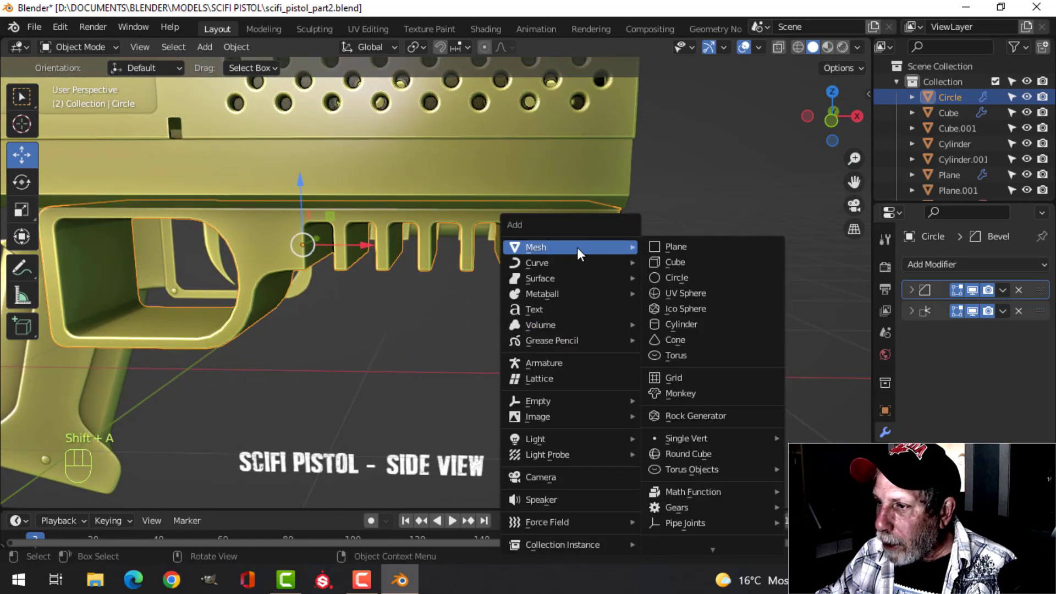
pyautogui.click(676, 247)
pyautogui.scroll(-3, 625, 265)
pyautogui.press('Tab')
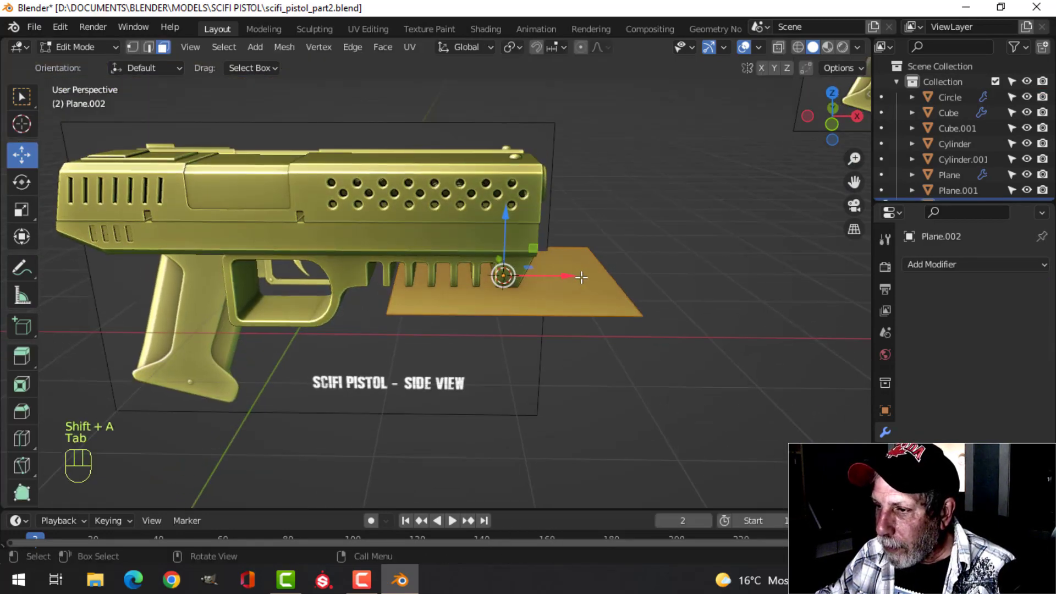
# Step: Move the new plane about -0.422 m along X and raise it about 0.095 m along Z beneath the slots
pyautogui.moveTo(582, 276); pyautogui.dragTo(519, 272)
pyautogui.moveTo(519, 292); pyautogui.dragTo(510, 267, button='middle')
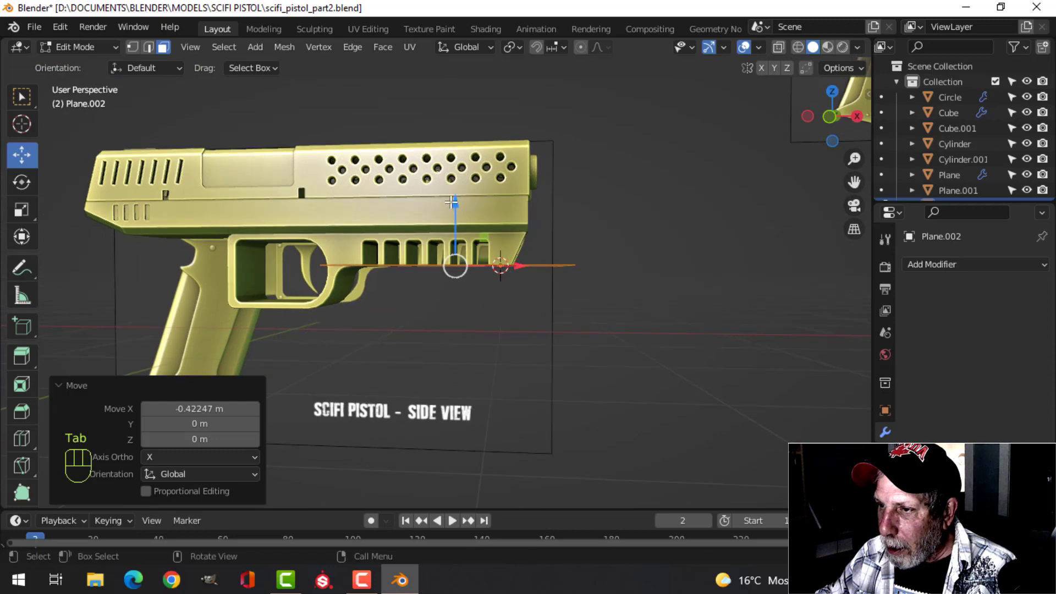
pyautogui.moveTo(455, 200); pyautogui.dragTo(451, 187)
pyautogui.moveTo(500, 244); pyautogui.dragTo(602, 294, button='middle')
pyautogui.scroll(-3, 975, 177)
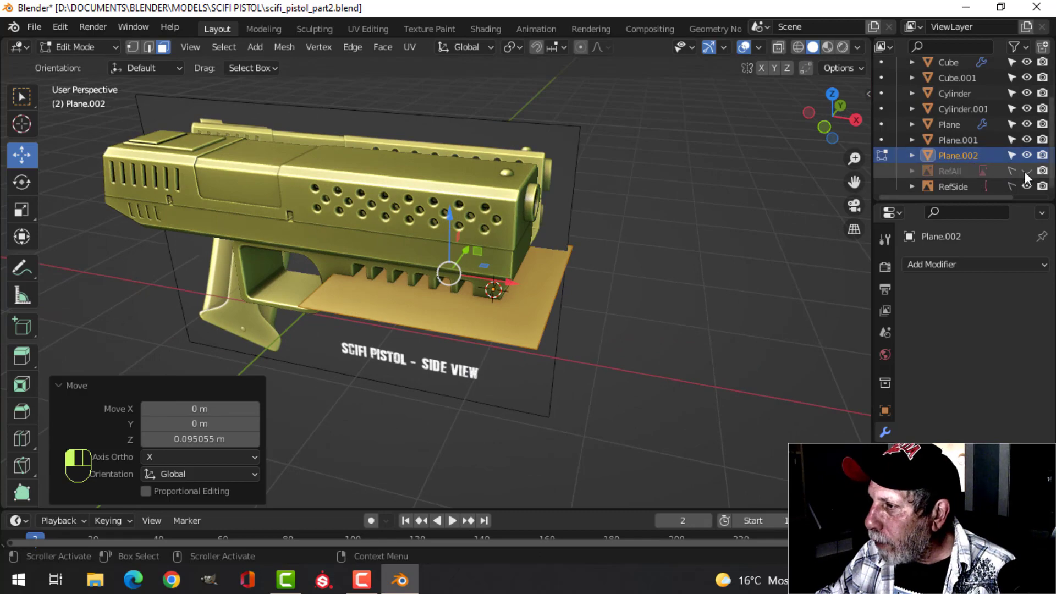
# Step: Hide the side reference image and move the plane's two muzzle-end vertices back along X toward the last slot
pyautogui.click(1027, 186)
pyautogui.scroll(4, 633, 259)
pyautogui.press('1')
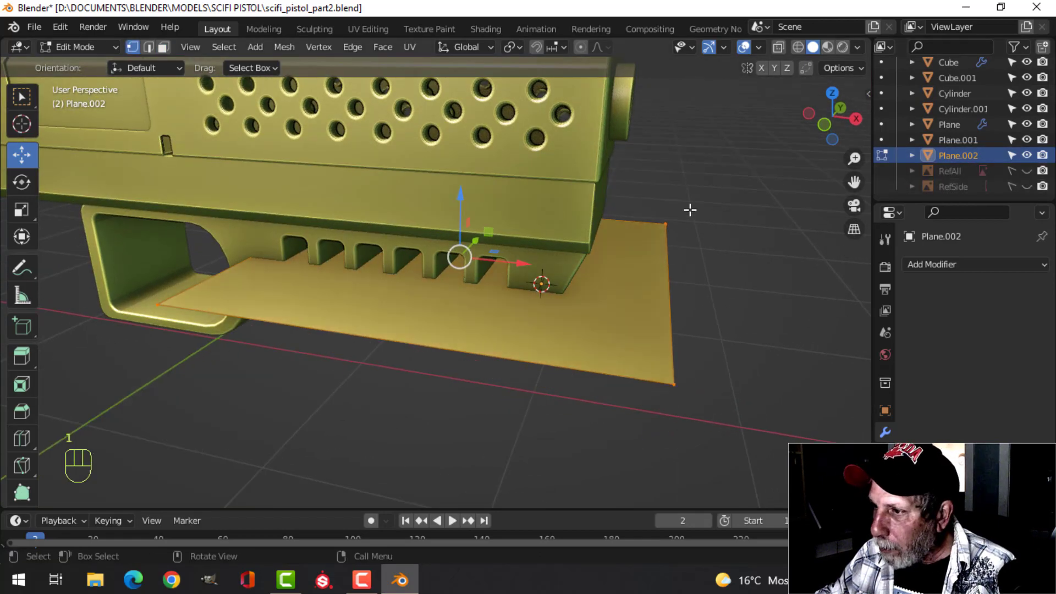
pyautogui.click(666, 224)
pyautogui.keyDown('shift'); pyautogui.click(674, 384); pyautogui.keyUp('shift')
pyautogui.scroll(-3, 660, 390)
pyautogui.moveTo(599, 391); pyautogui.dragTo(615, 394, button='middle')
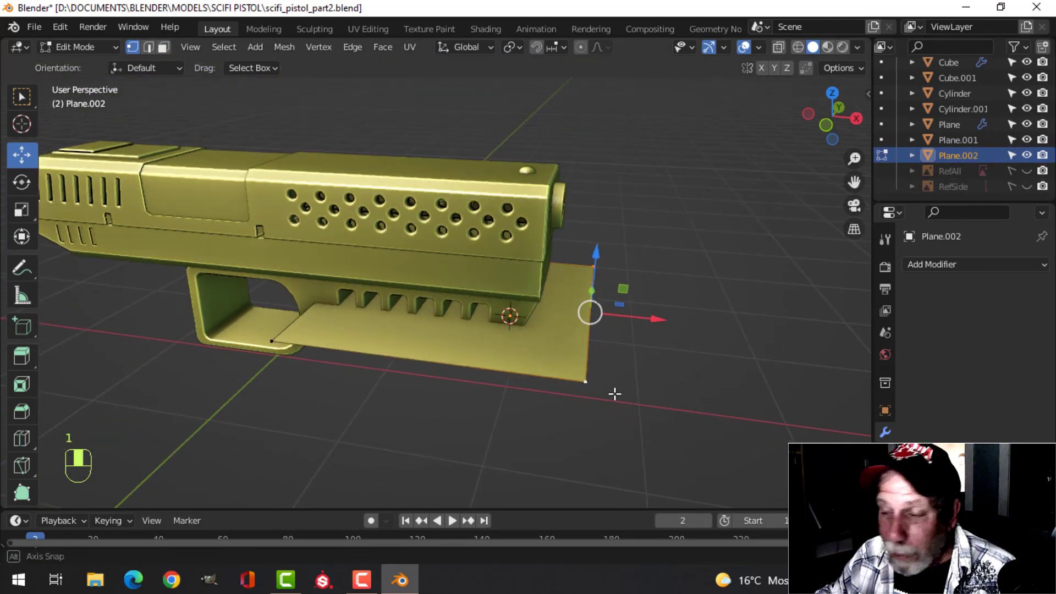
pyautogui.moveTo(660, 309); pyautogui.dragTo(584, 306)
# Step: Move the plane's trigger-guard-side vertices forward along X toward the first slot
pyautogui.moveTo(382, 323); pyautogui.dragTo(447, 301, button='middle')
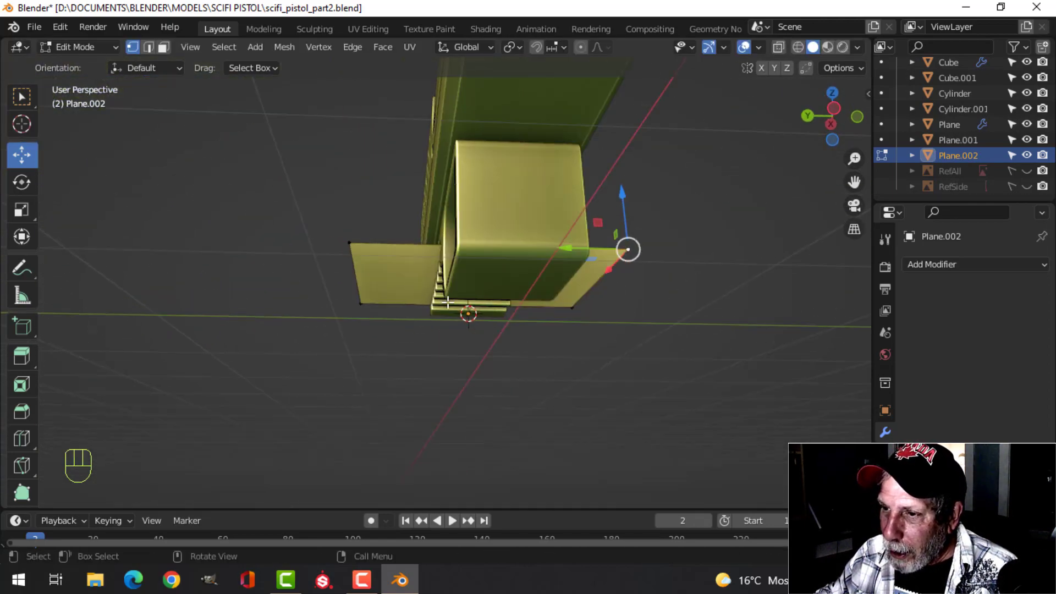
pyautogui.moveTo(344, 244); pyautogui.dragTo(392, 371, button='middle')
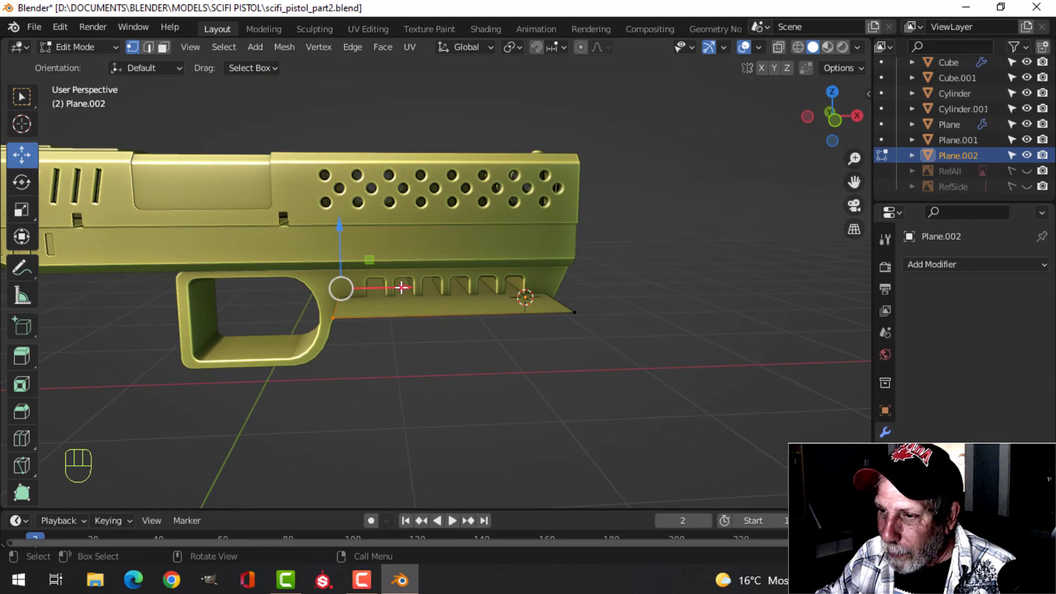
pyautogui.moveTo(374, 286); pyautogui.dragTo(414, 256)
# Step: Scale the whole plane narrower along Y so that it fits within the lower frame's width
pyautogui.moveTo(524, 340); pyautogui.dragTo(553, 390, button='middle')
pyautogui.press('s')
pyautogui.press('y')
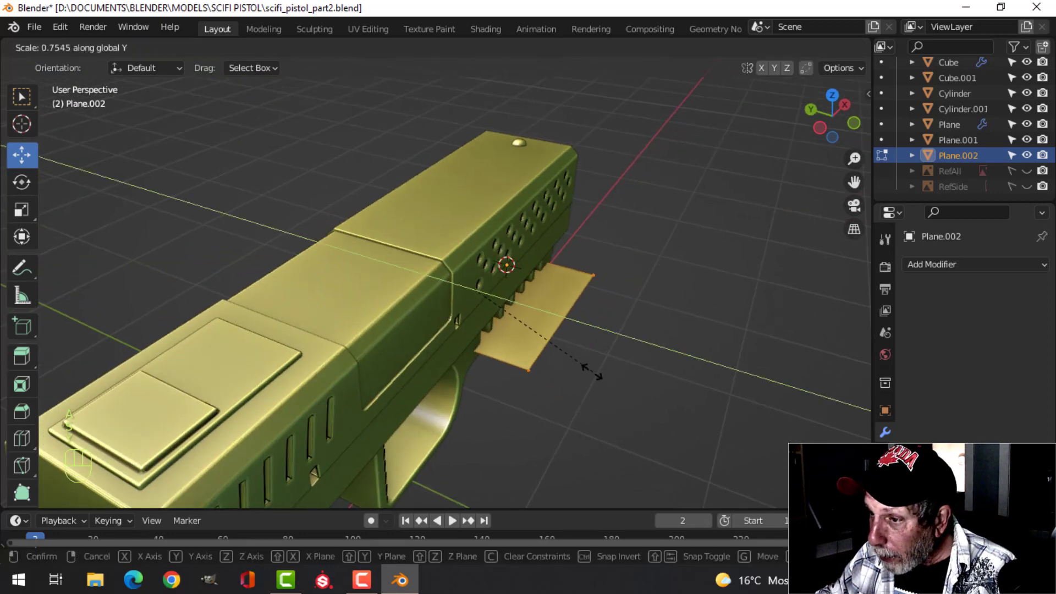
pyautogui.click(495, 346)
pyautogui.moveTo(568, 349); pyautogui.dragTo(455, 377, button='middle')
pyautogui.press('s')
pyautogui.press('y')
pyautogui.click(579, 292)
# Step: Extrude the plane's side edges upward behind the slots by about 0.153 m along Z
pyautogui.press('2')
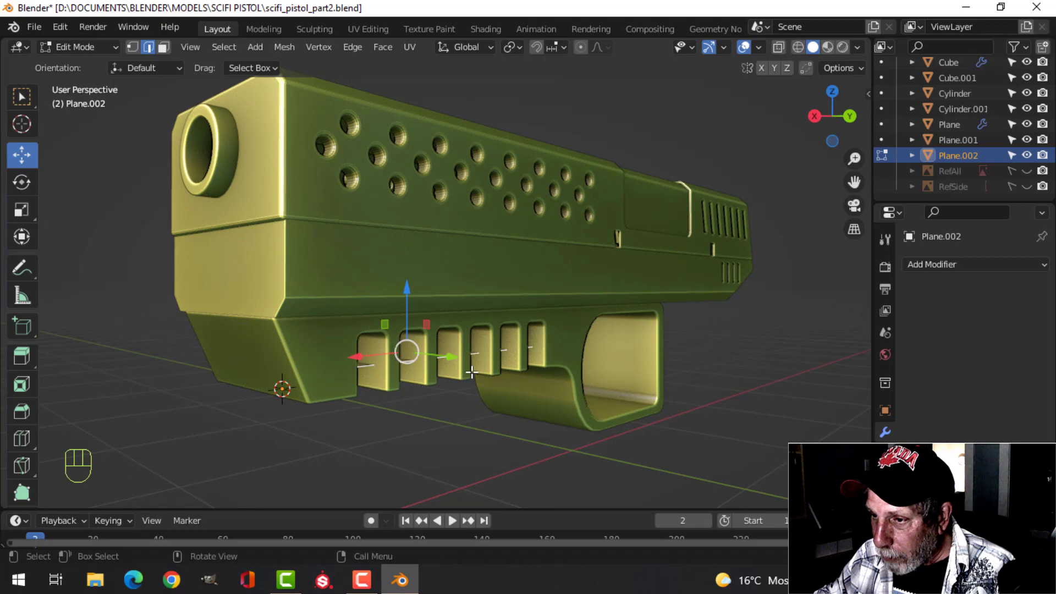
pyautogui.press('e')
pyautogui.rightClick(472, 373)
pyautogui.moveTo(407, 300); pyautogui.dragTo(407, 266)
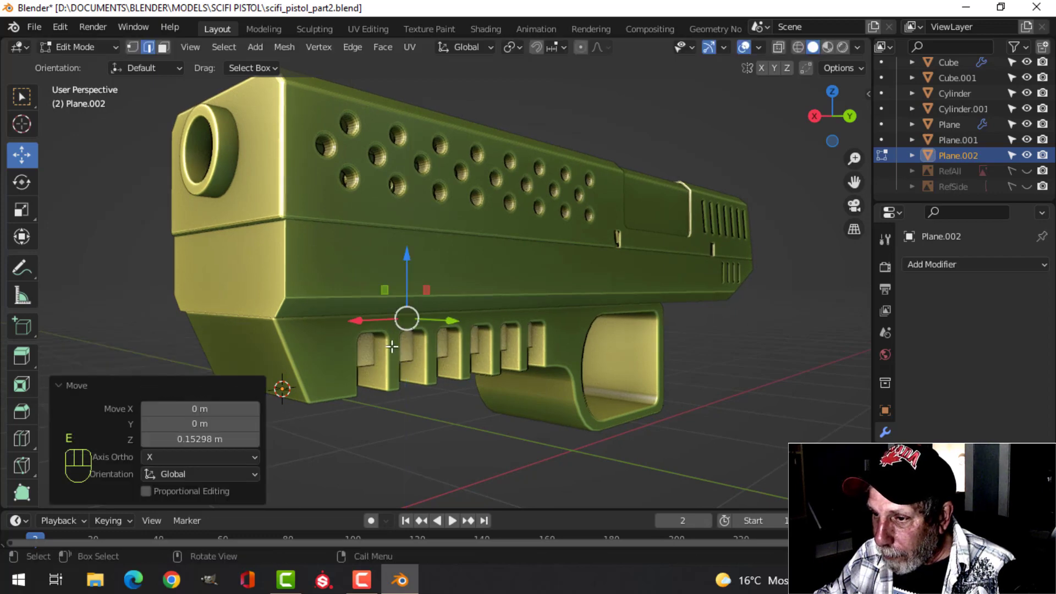
# Step: Bevel the long corner edges of the extruded plane with a width of about 0.0989 m and 4 segments
pyautogui.moveTo(392, 346); pyautogui.dragTo(494, 192, button='middle')
pyautogui.hotkey('alt', 'a')
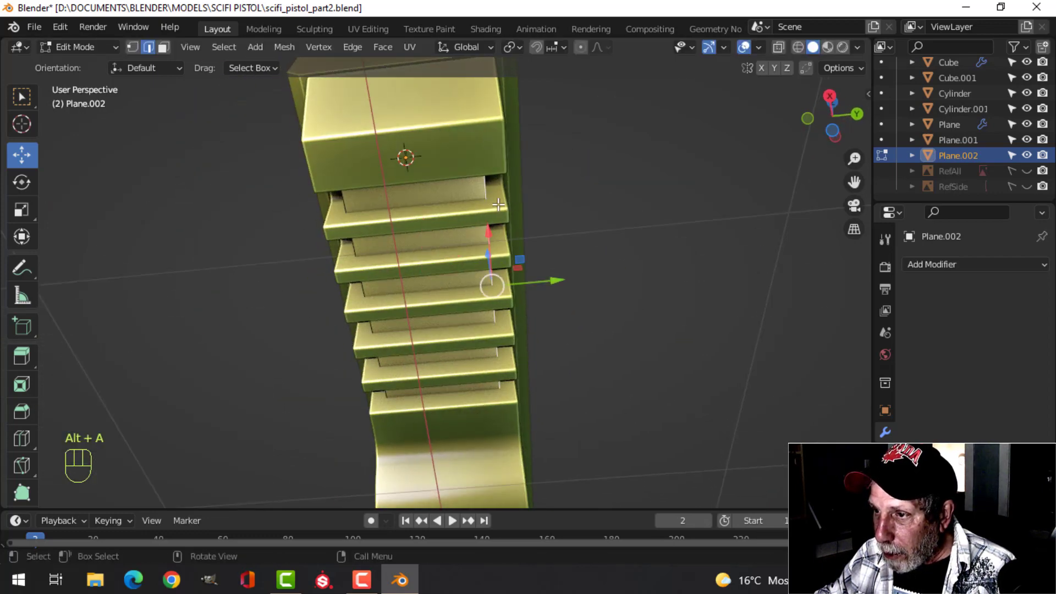
pyautogui.moveTo(353, 198); pyautogui.dragTo(440, 286, button='middle')
pyautogui.scroll(3, 441, 287)
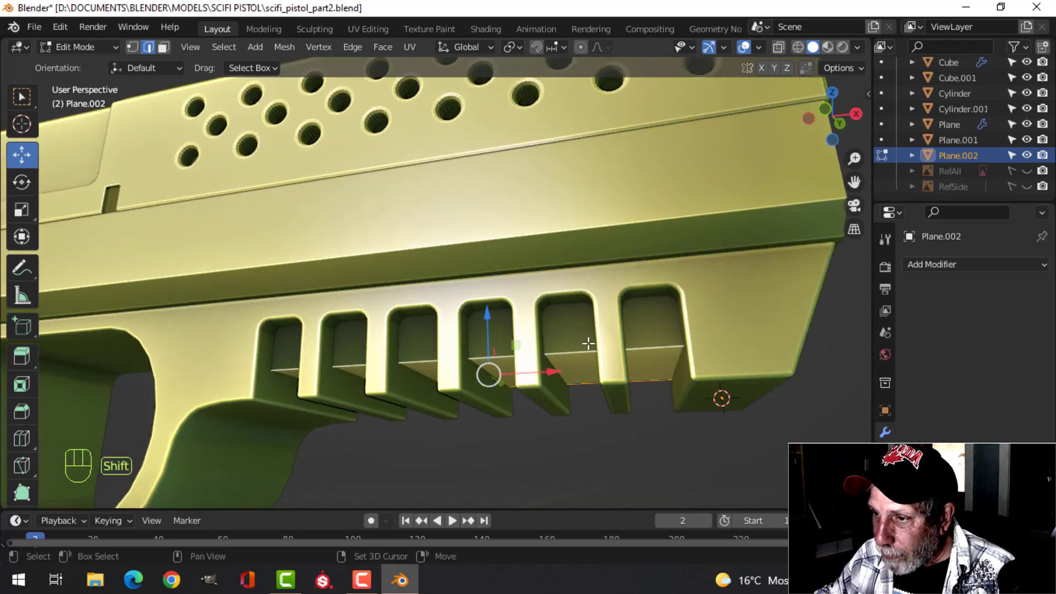
pyautogui.moveTo(587, 346); pyautogui.dragTo(498, 310, button='middle')
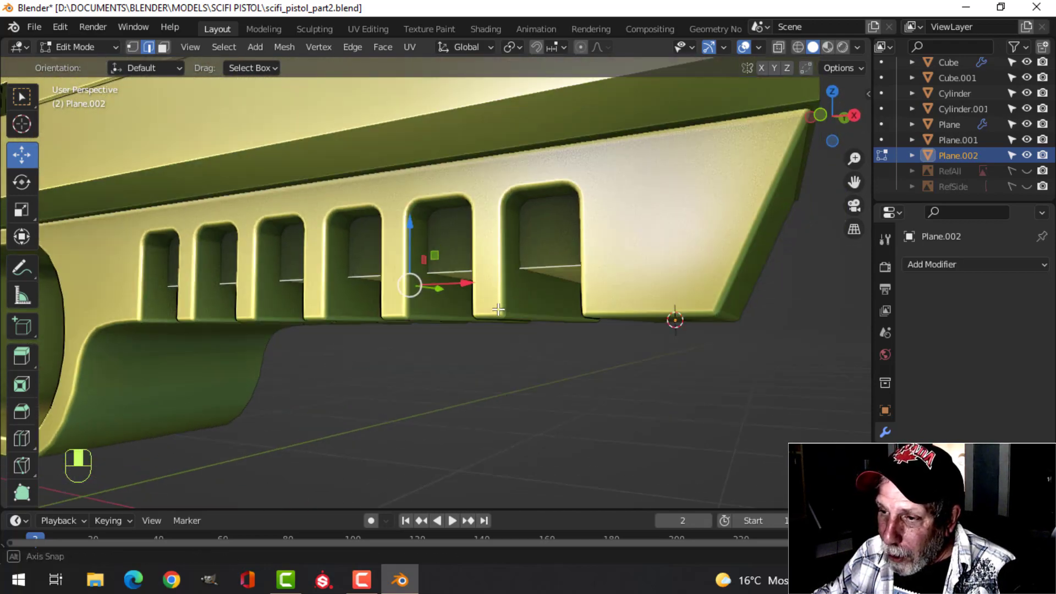
pyautogui.hotkey('ctrl', 'b')
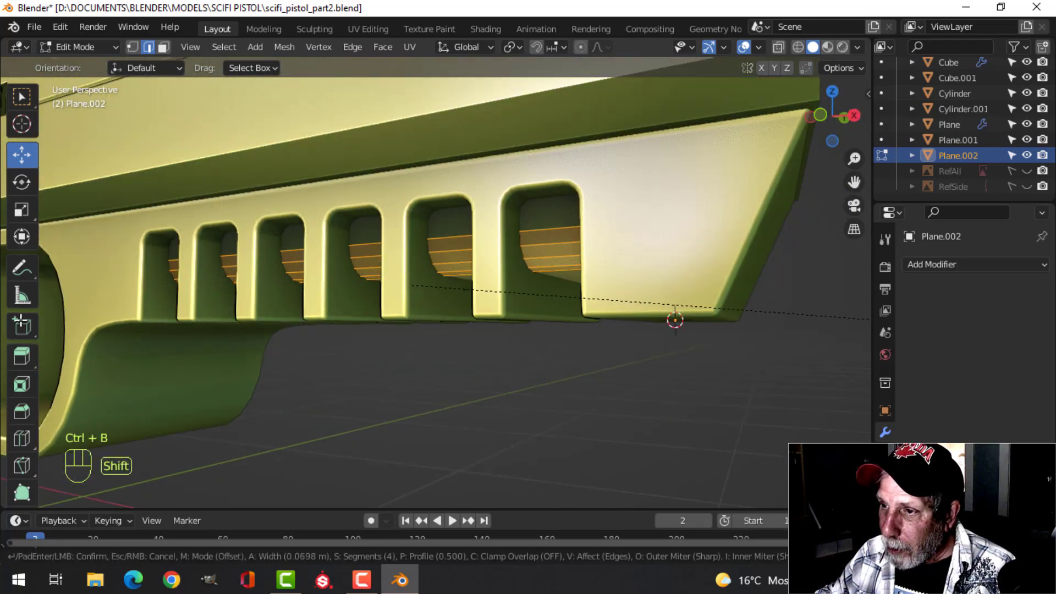
pyautogui.click(124, 309)
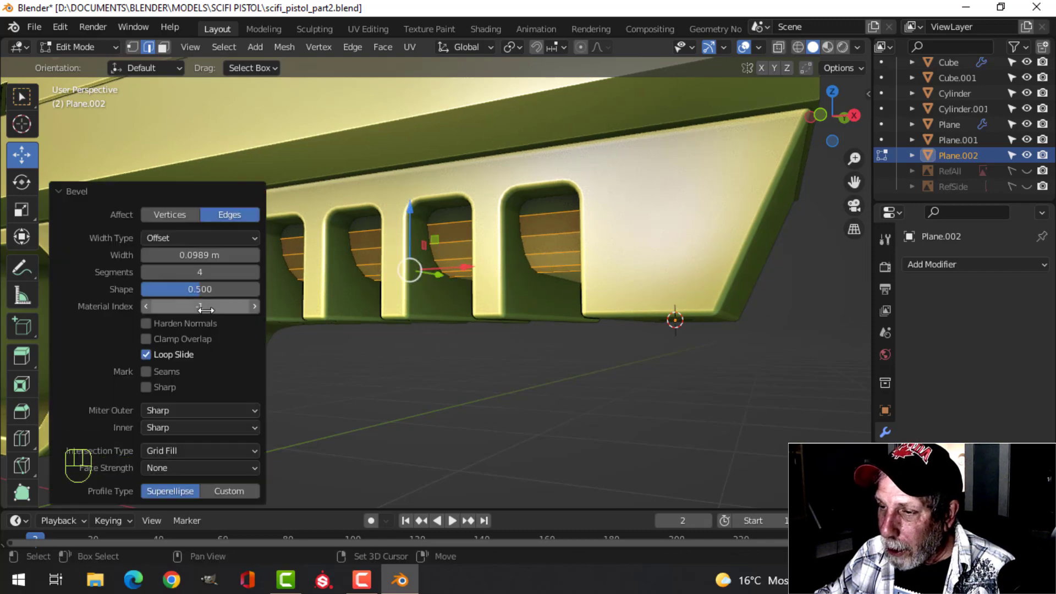
# Step: Select the entire slot insert mesh, correct its face normals and return to Object Mode
pyautogui.press('Tab')
pyautogui.rightClick(458, 233)
pyautogui.hotkey('alt', 'a')
pyautogui.moveTo(439, 275)
pyautogui.mouseDown(button='middle')
pyautogui.moveTo(408, 317)
pyautogui.moveTo(462, 176)
pyautogui.moveTo(445, 257)
pyautogui.mouseUp(button='middle')
pyautogui.click(455, 273)
pyautogui.press('Tab')
pyautogui.press('a')
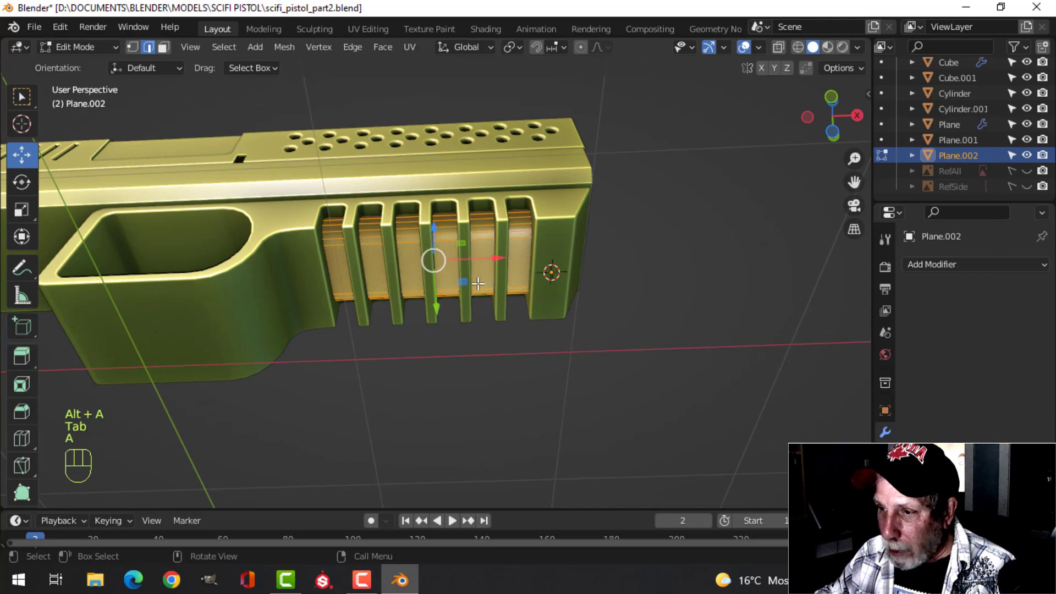
pyautogui.hotkey('alt', 'n')
pyautogui.click(479, 282)
pyautogui.press('Tab')
pyautogui.scroll(-4, 471, 285)
pyautogui.moveTo(471, 285); pyautogui.dragTo(450, 338, button='middle')
pyautogui.hotkey('alt', 'a')
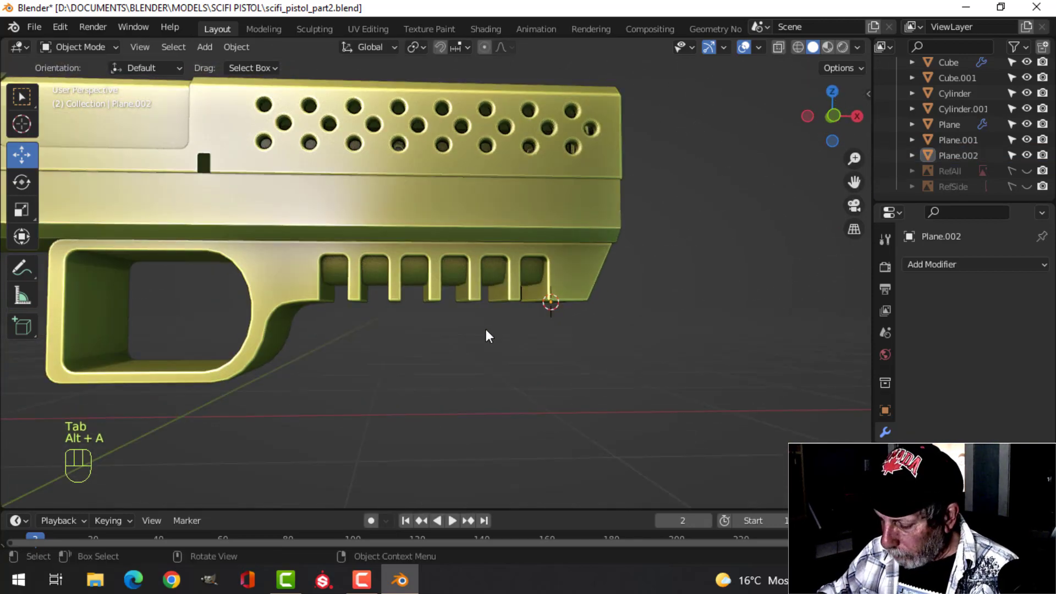
# Step: Show the side reference in front view and lower the entire slot insert slightly along Z to match it
pyautogui.press('KP_1')
pyautogui.press('z')
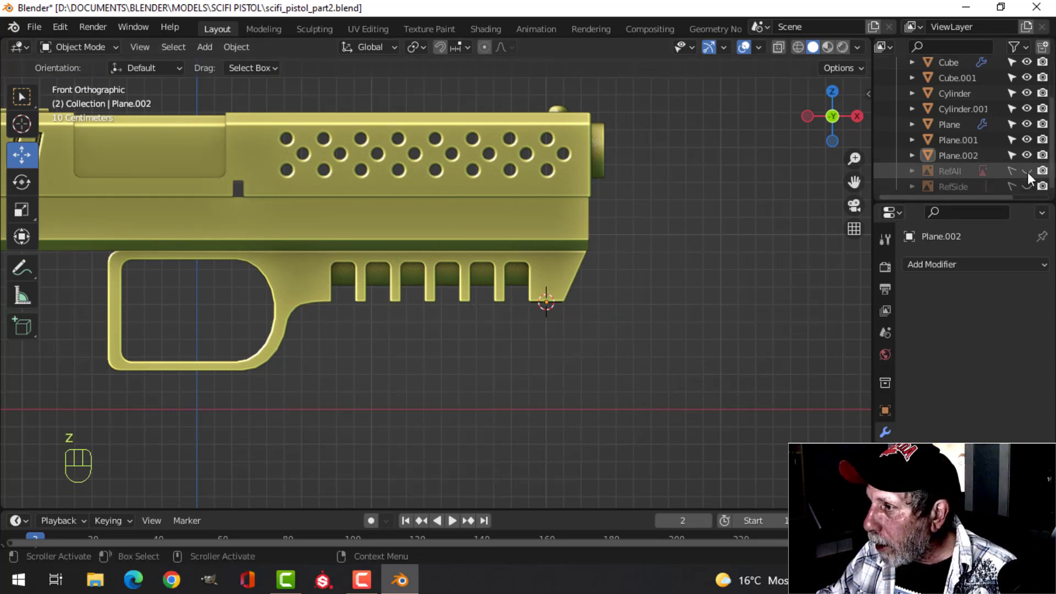
pyautogui.click(1027, 187)
pyautogui.scroll(3, 530, 336)
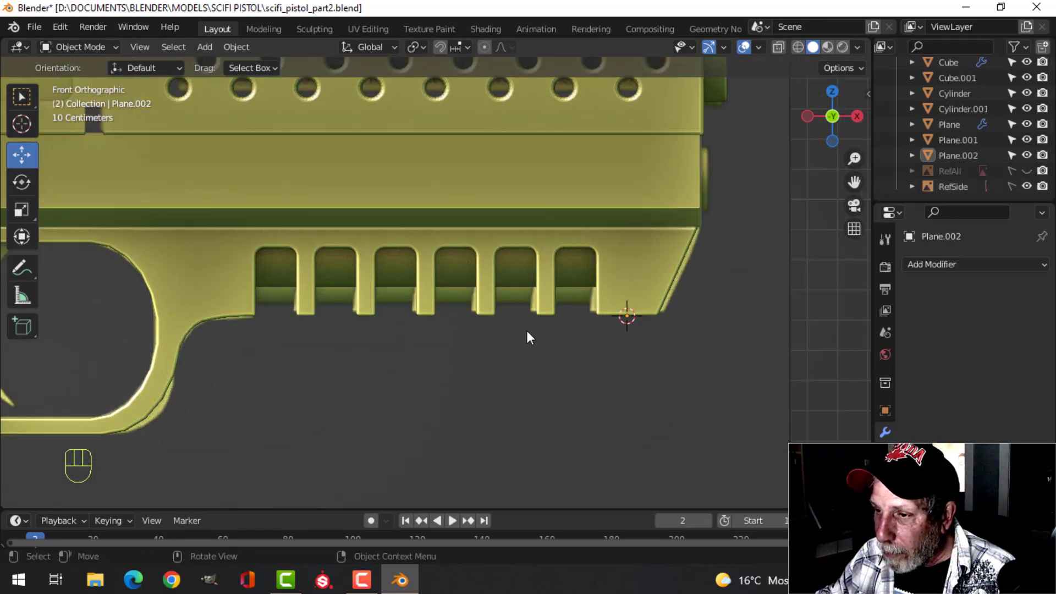
pyautogui.click(463, 266)
pyautogui.press('Tab')
pyautogui.press('a')
pyautogui.moveTo(436, 220); pyautogui.dragTo(436, 234)
pyautogui.hotkey('alt', 'a')
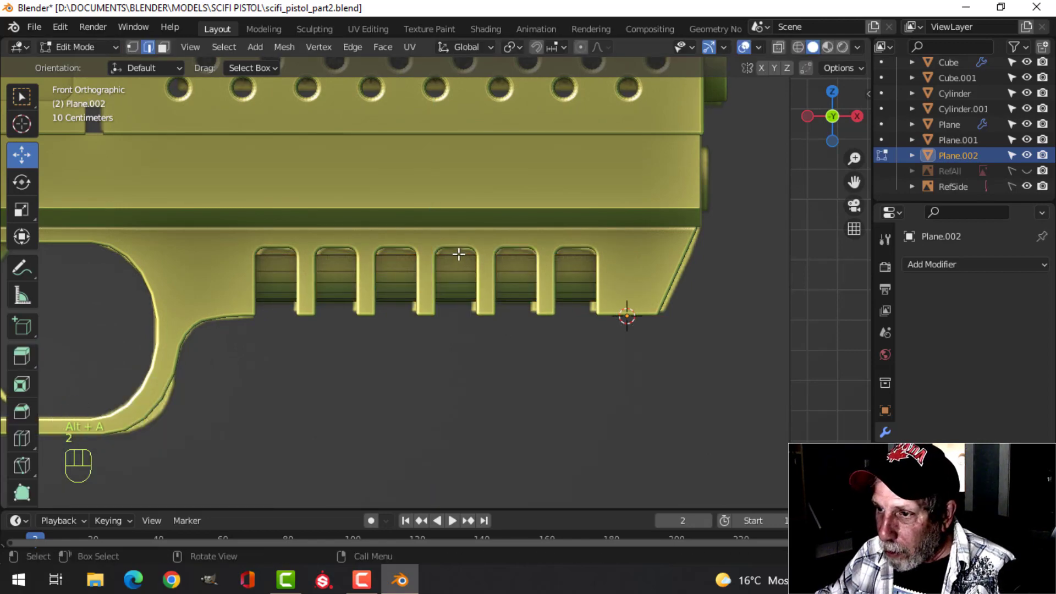
# Step: Raise the slot insert's upper edges along Z so the walls extend up into the frame
pyautogui.moveTo(459, 254); pyautogui.dragTo(402, 272, button='middle')
pyautogui.keyDown('shift'); pyautogui.moveTo(344, 167); pyautogui.dragTo(402, 154, button='middle'); pyautogui.keyUp('shift')
pyautogui.moveTo(386, 159); pyautogui.dragTo(385, 116)
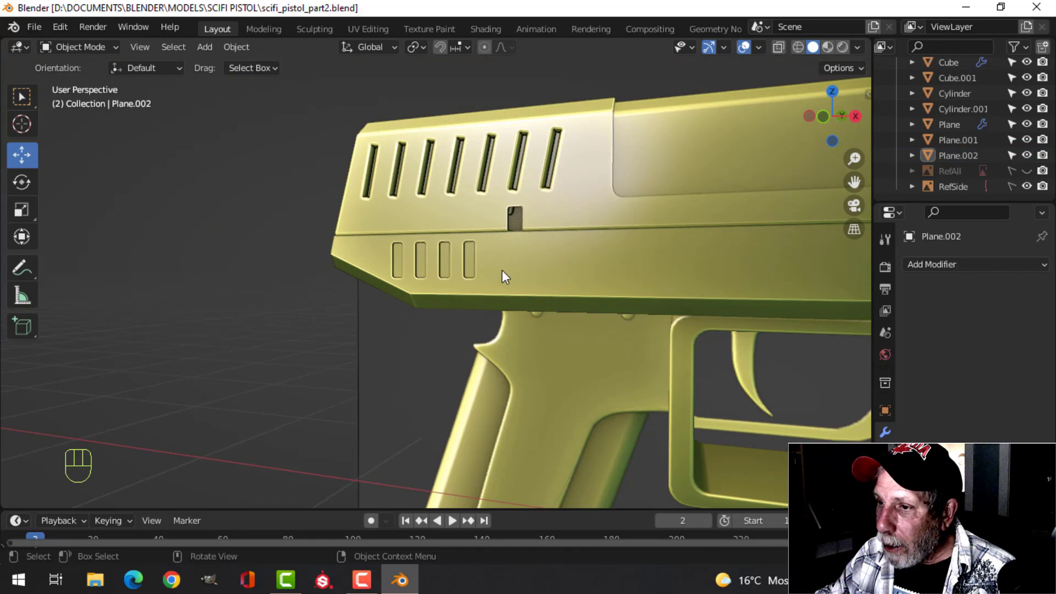
# Step: Push the faces of the four small rear vents on the frame slightly inward along Y and save the file
pyautogui.scroll(5, 501, 270)
pyautogui.click(386, 261)
pyautogui.press('Tab')
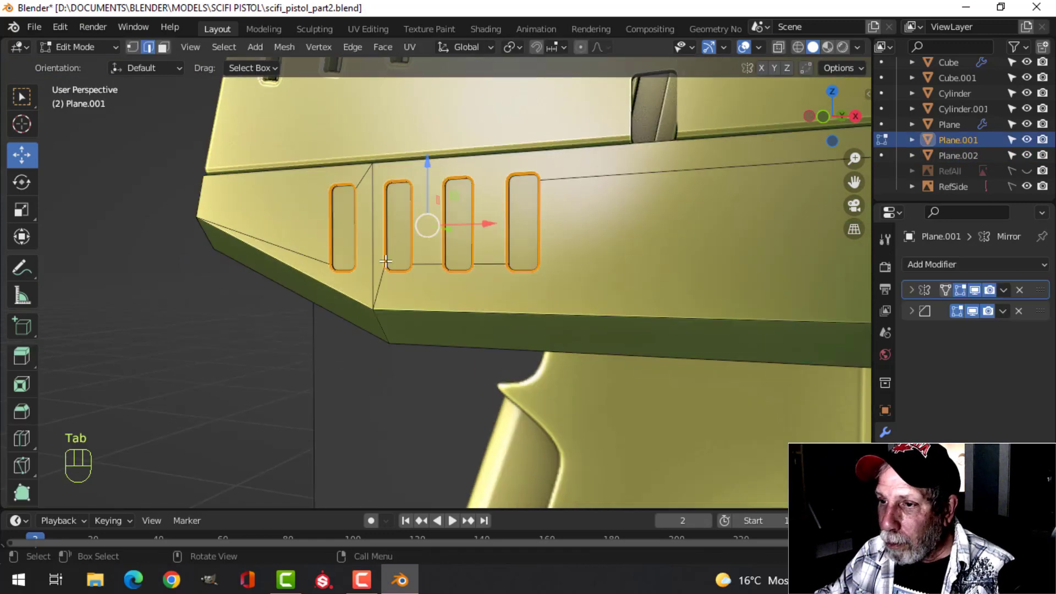
pyautogui.press('3')
pyautogui.click(335, 209)
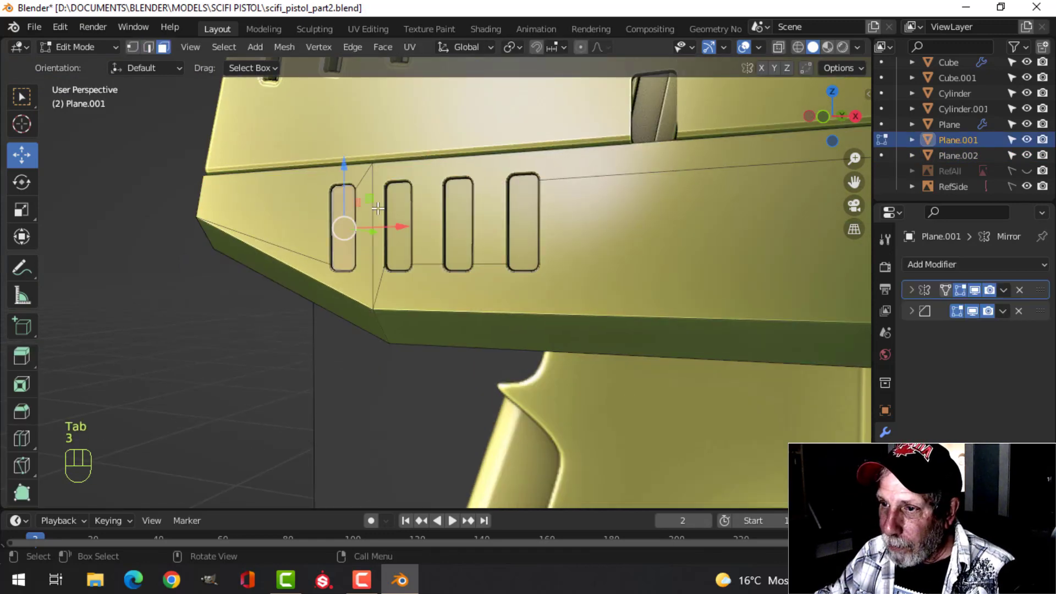
pyautogui.keyDown('shift'); pyautogui.click(400, 198); pyautogui.keyUp('shift')
pyautogui.keyDown('shift'); pyautogui.click(457, 203); pyautogui.keyUp('shift')
pyautogui.keyDown('shift'); pyautogui.click(520, 199); pyautogui.keyUp('shift')
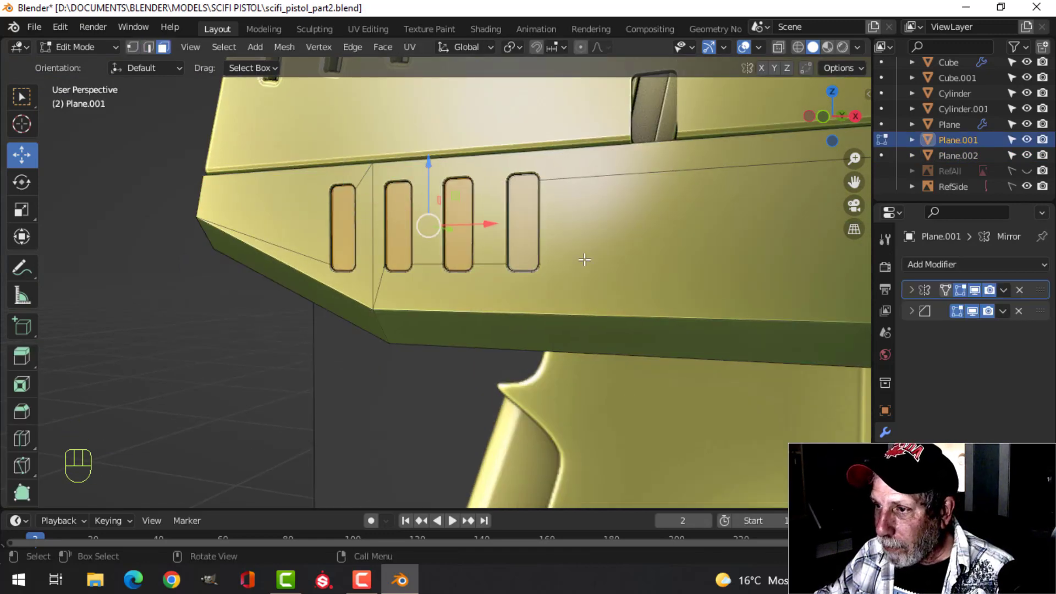
pyautogui.moveTo(520, 198); pyautogui.dragTo(291, 302, button='middle')
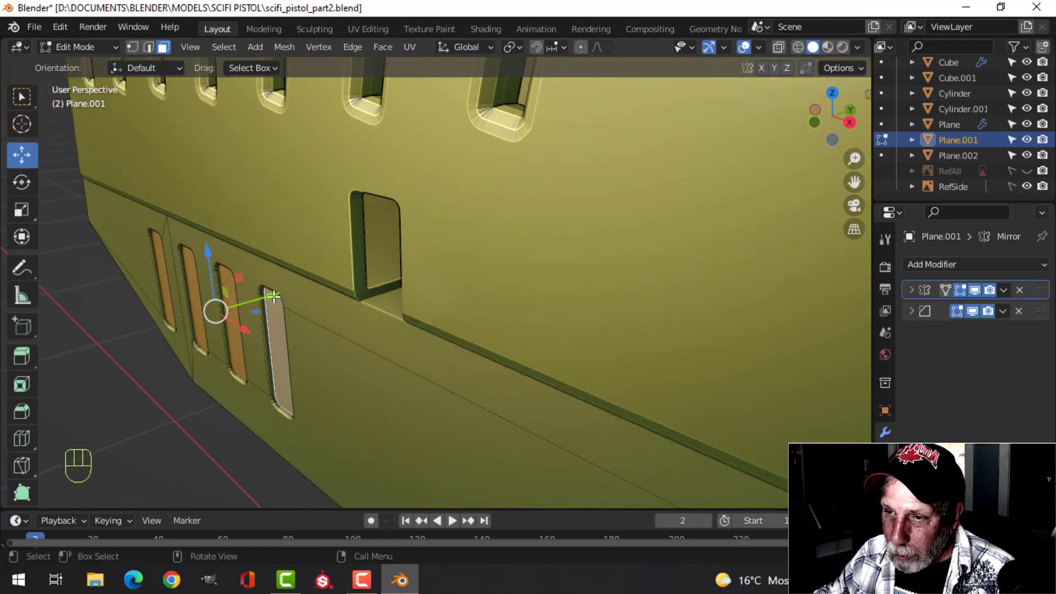
pyautogui.moveTo(280, 293); pyautogui.dragTo(283, 291)
pyautogui.press('Tab')
pyautogui.scroll(-5, 373, 361)
pyautogui.hotkey('alt', 'a')
pyautogui.moveTo(373, 361); pyautogui.dragTo(741, 77, button='middle')
pyautogui.hotkey('ctrl', 's')
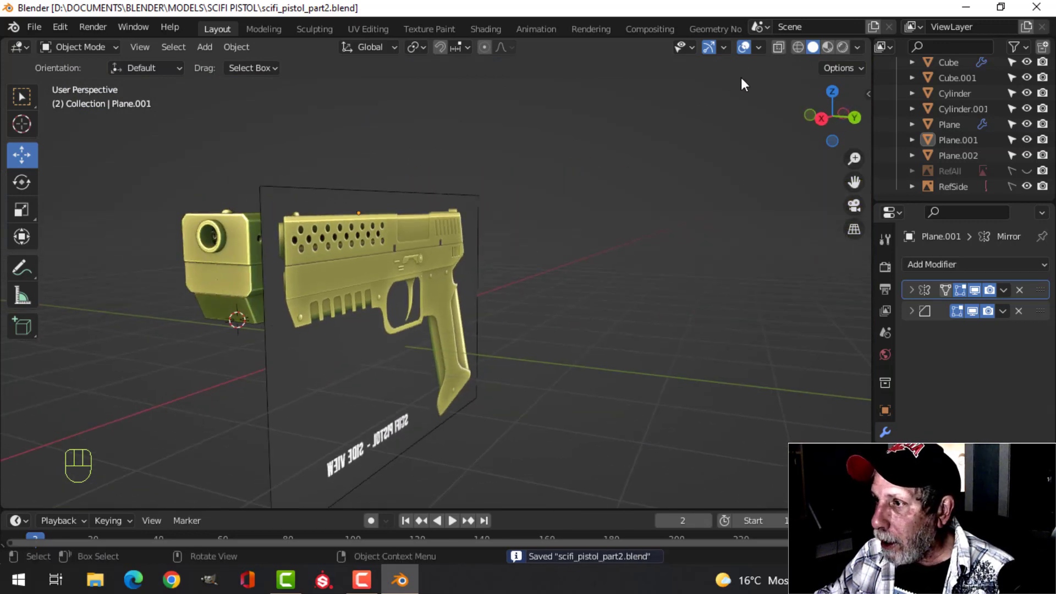
# Step: Examine the pistol's vents and side profile with the gizmos and overlays hidden, and turn both back on
pyautogui.click(710, 46)
pyautogui.click(743, 47)
pyautogui.moveTo(578, 176); pyautogui.dragTo(430, 305, button='middle')
pyautogui.scroll(5, 430, 306)
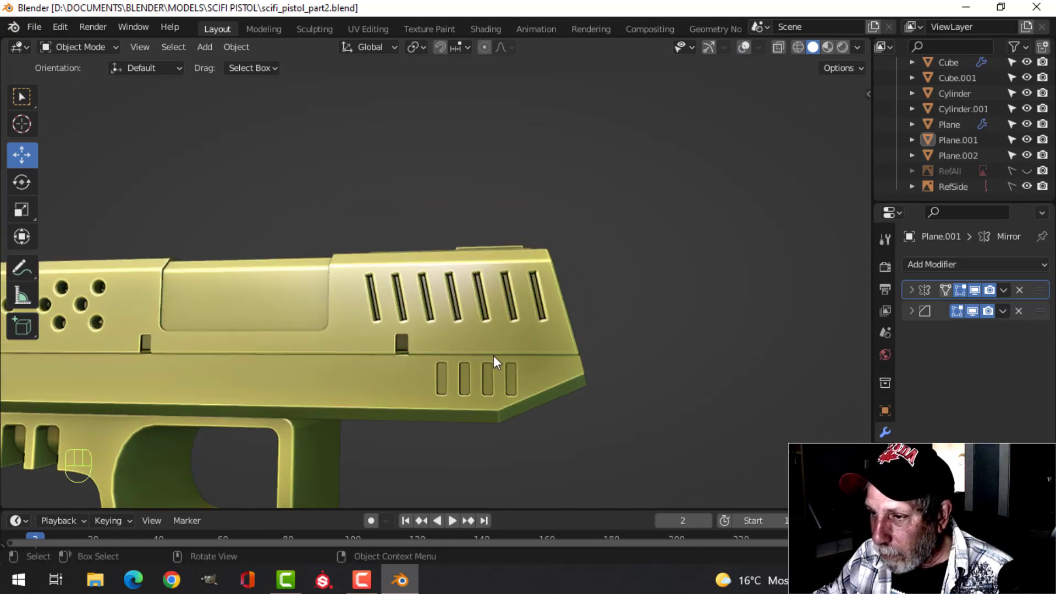
pyautogui.scroll(-4, 517, 330)
pyautogui.moveTo(516, 314); pyautogui.dragTo(407, 297, button='middle')
pyautogui.press('KP_1')
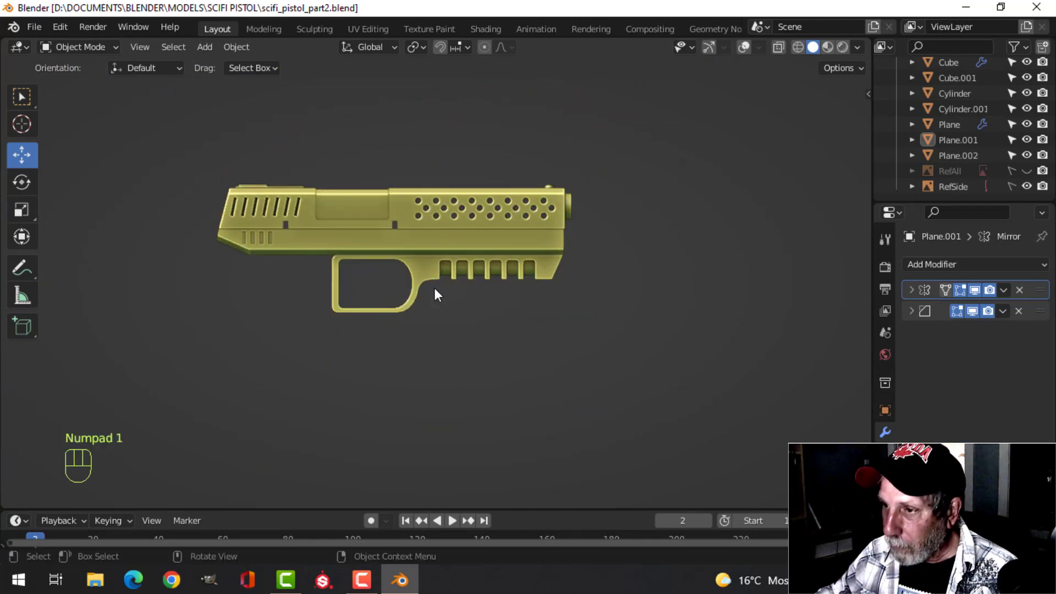
pyautogui.click(709, 46)
pyautogui.click(744, 46)
# Step: Switch to wireframe display and examine the reference's lever, round pivot and small bars above the trigger
pyautogui.scroll(5, 662, 210)
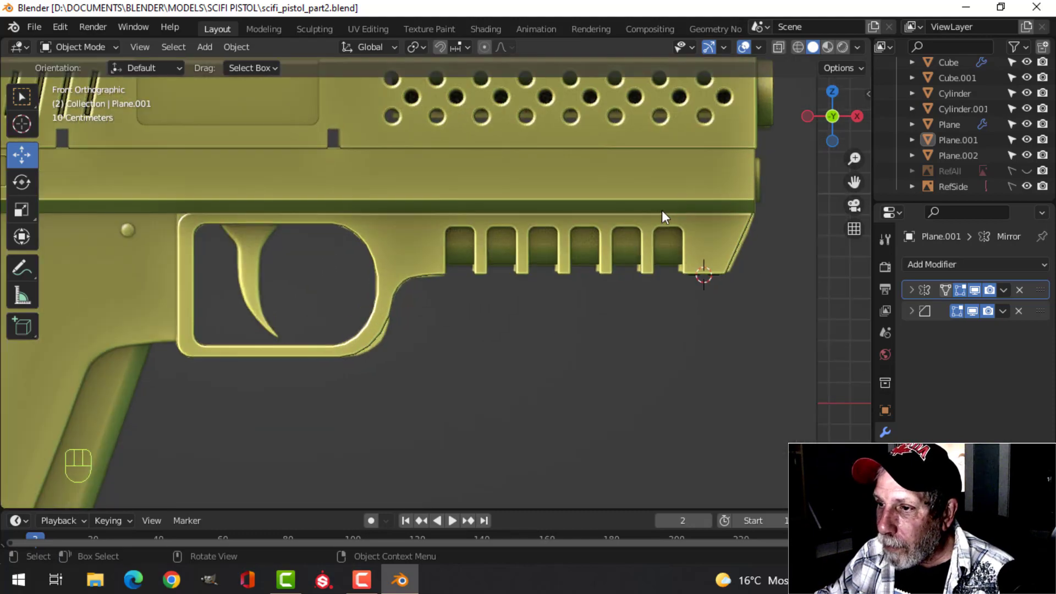
pyautogui.press('z')
pyautogui.scroll(-5, 447, 256)
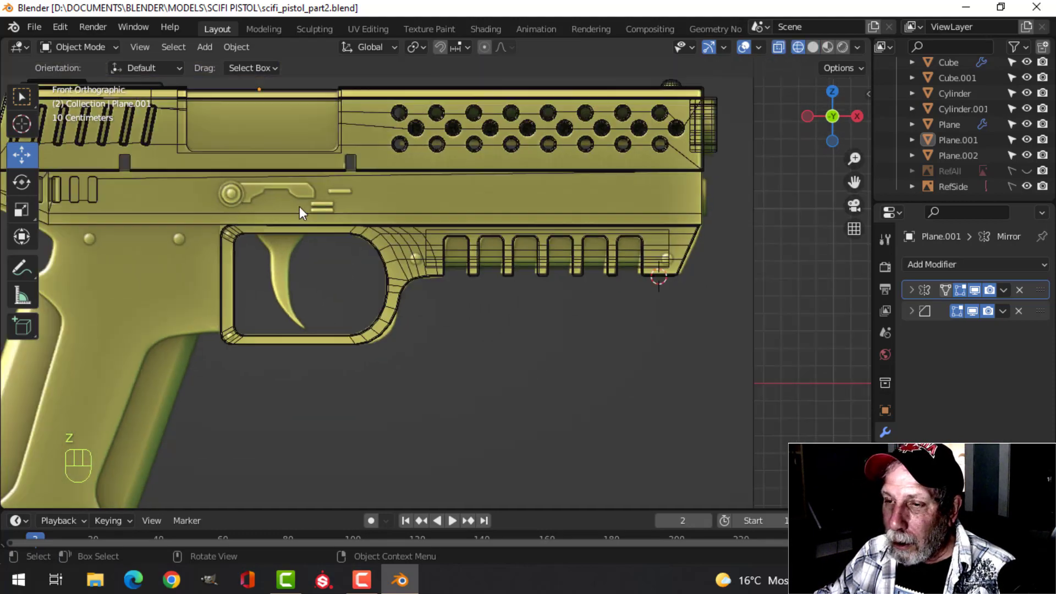
pyautogui.keyDown('shift'); pyautogui.moveTo(299, 206); pyautogui.dragTo(430, 250, button='middle'); pyautogui.keyUp('shift')
pyautogui.scroll(6, 430, 250)
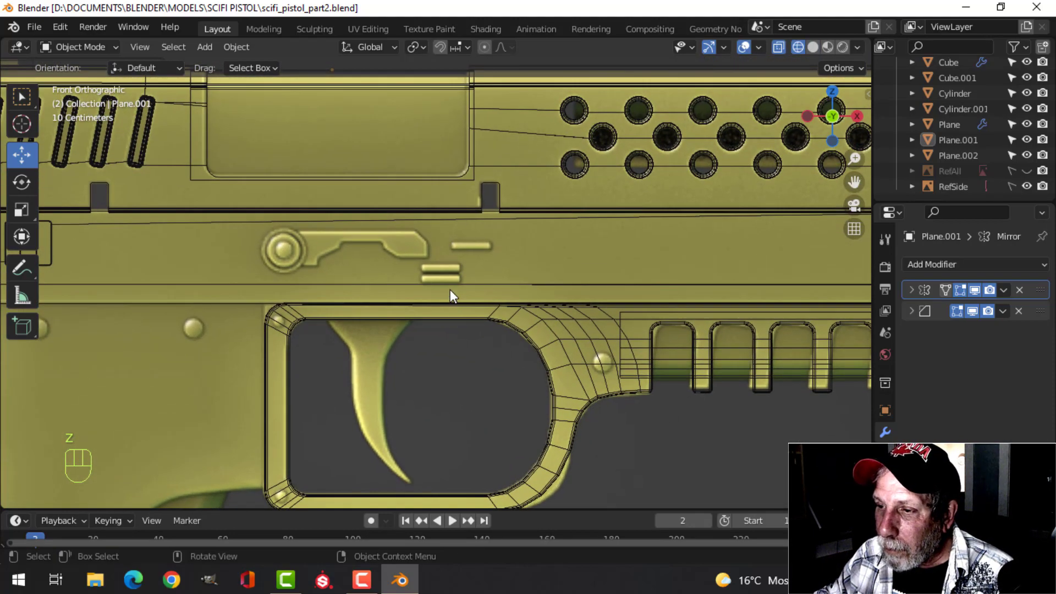
pyautogui.scroll(-4, 447, 286)
pyautogui.scroll(4, 454, 294)
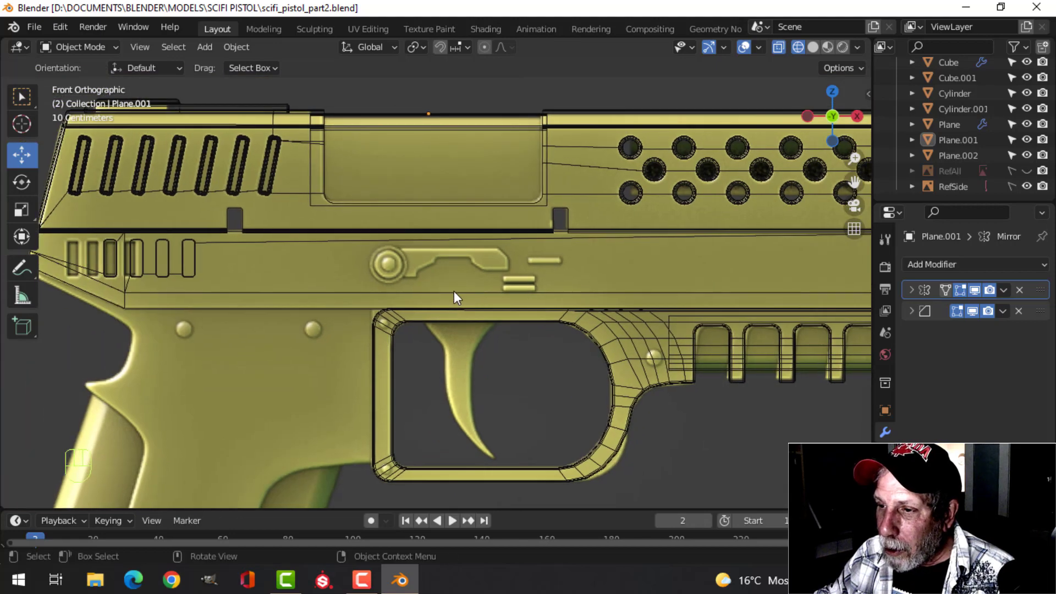
pyautogui.scroll(-1, 429, 276)
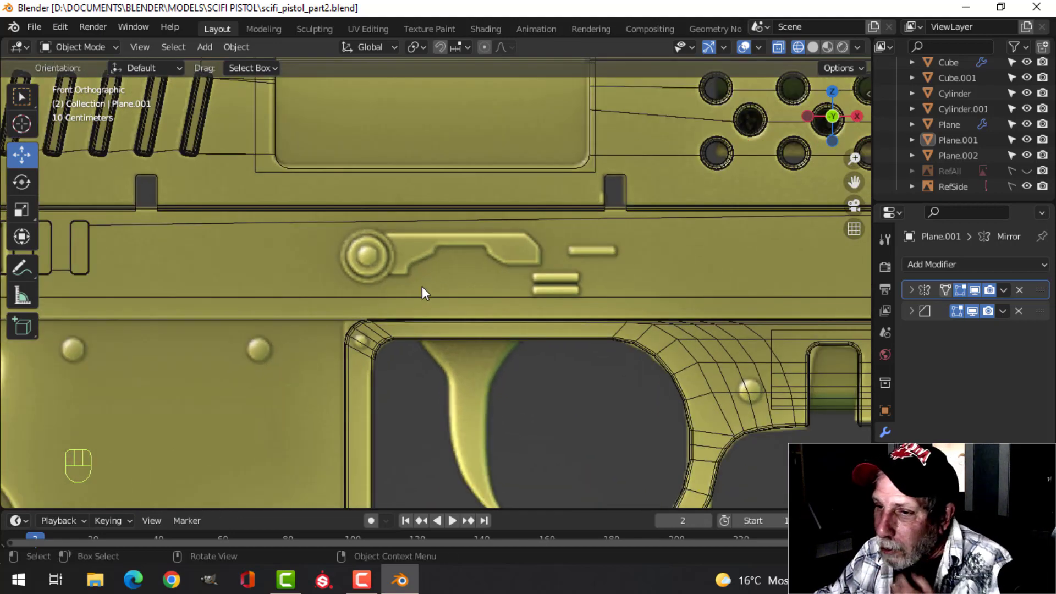
pyautogui.scroll(-5, 418, 288)
pyautogui.scroll(5, 395, 283)
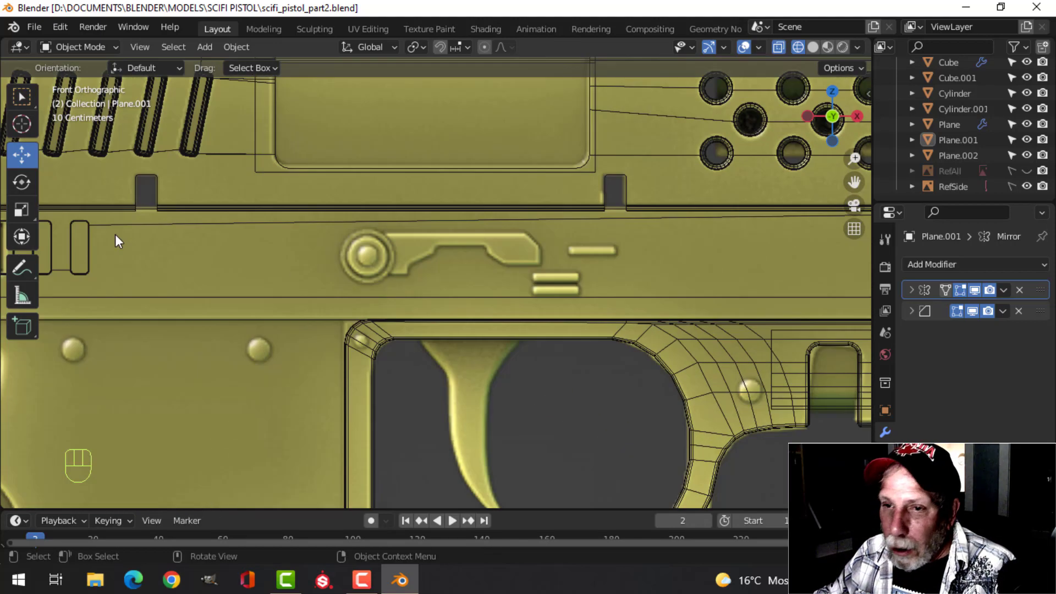
# Step: Place the 3D cursor at the centre of the lever's round pivot above the trigger guard
pyautogui.click(24, 123)
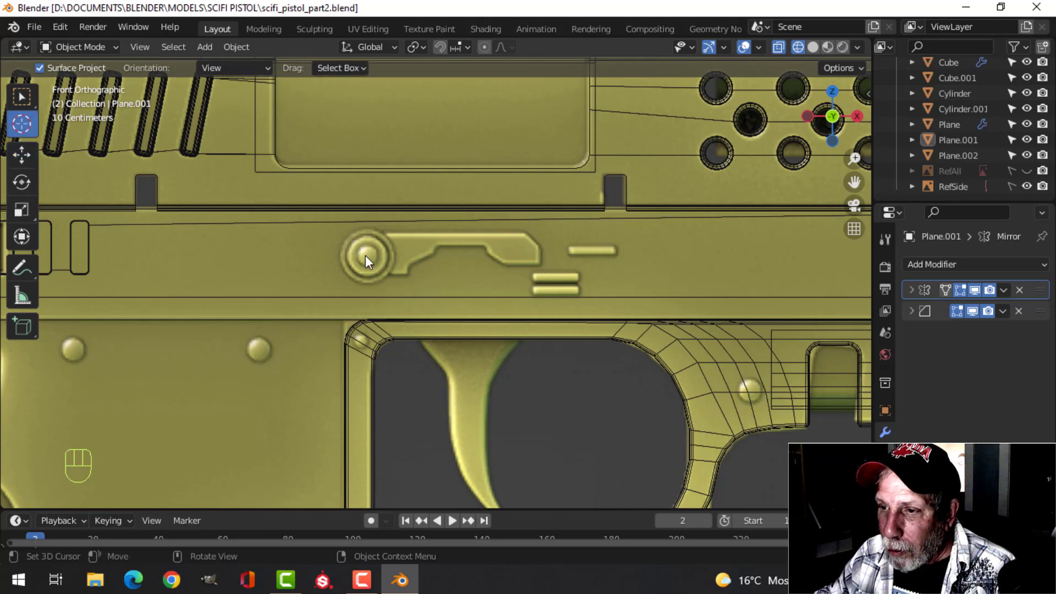
pyautogui.click(20, 156)
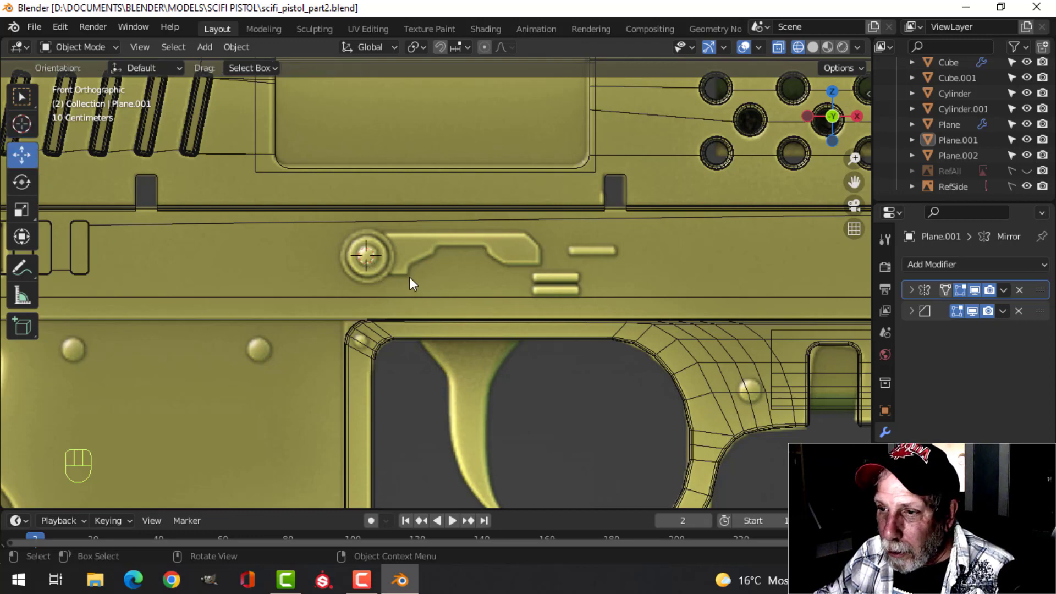
pyautogui.scroll(2, 410, 276)
# Step: Add a circle mesh at the 3D cursor on the lever pivot and start editing it
pyautogui.hotkey('shift', 'a')
pyautogui.moveTo(363, 250)
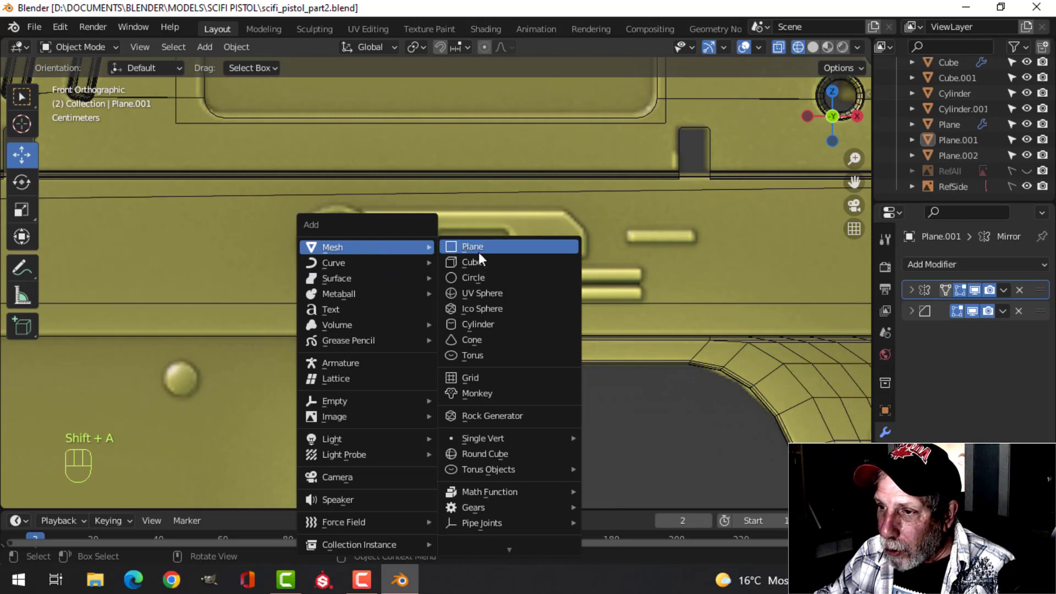
pyautogui.click(478, 277)
pyautogui.press('Tab')
pyautogui.scroll(-3, 533, 276)
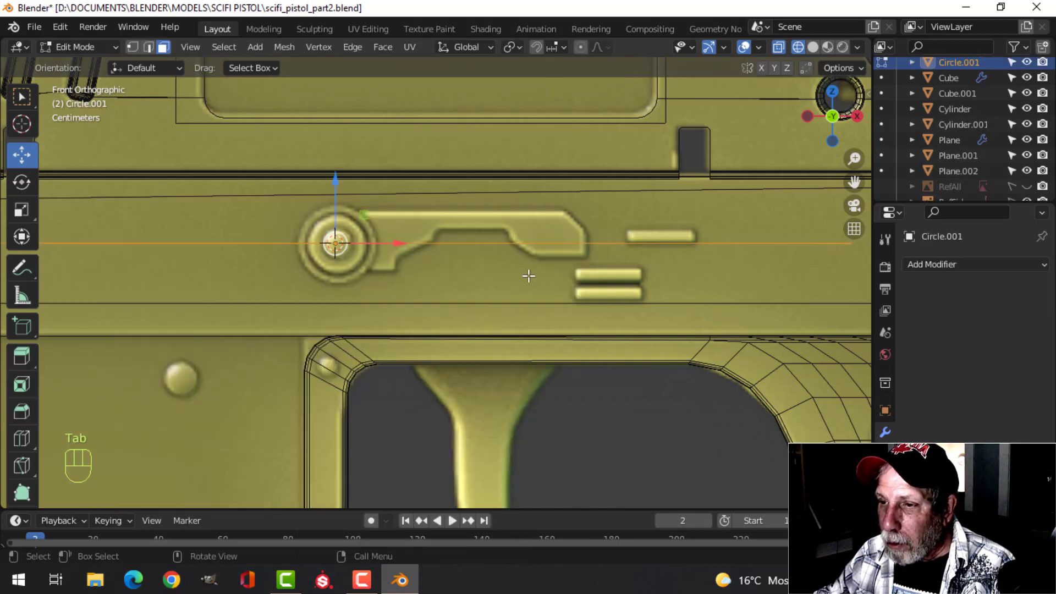
# Step: Scale the circle down to the outer outline of the lever pivot and rotate it 90° about X
pyautogui.press('s')
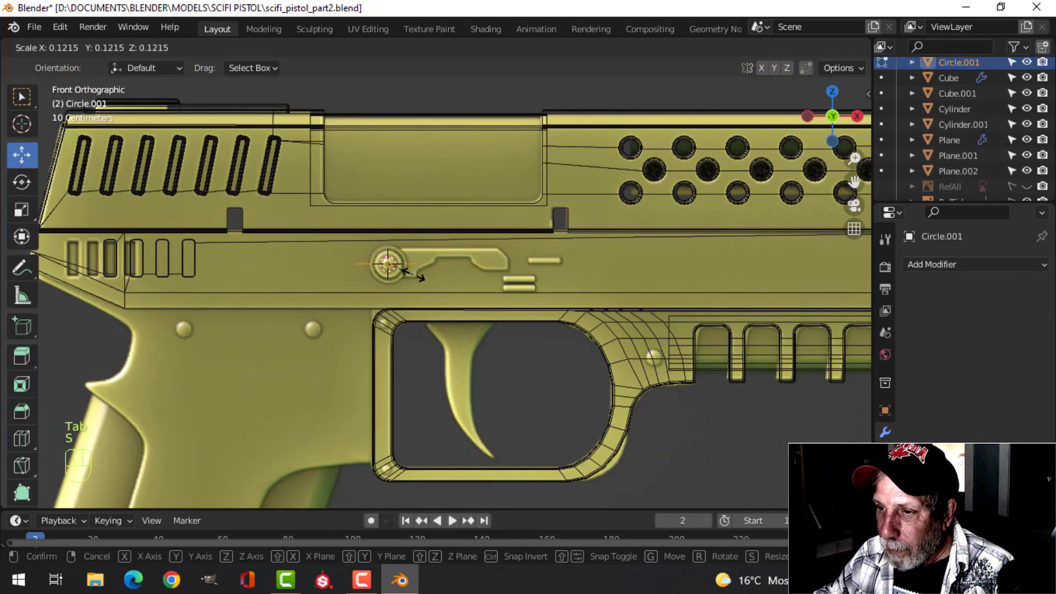
pyautogui.click(402, 275)
pyautogui.scroll(3, 420, 275)
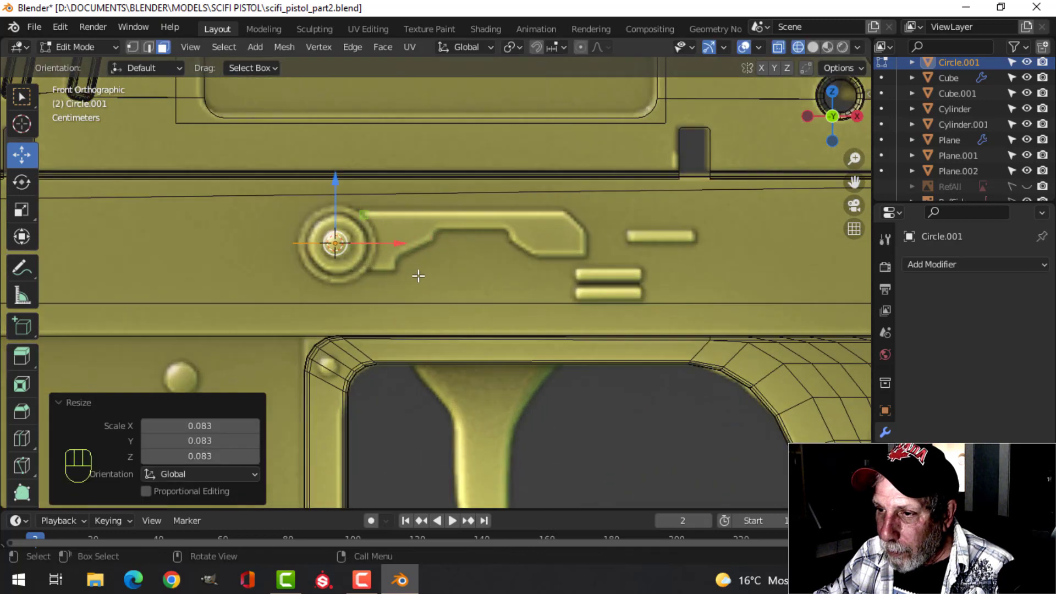
pyautogui.keyDown('shift'); pyautogui.moveTo(420, 276); pyautogui.dragTo(453, 271, button='middle'); pyautogui.keyUp('shift')
pyautogui.press('r')
pyautogui.press('x')
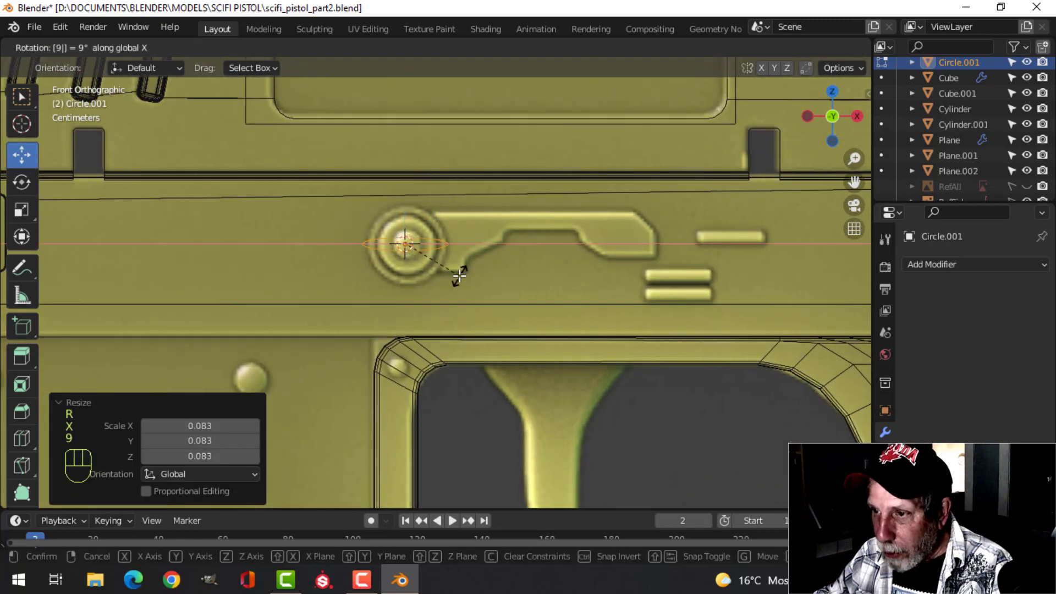
pyautogui.press('0')
pyautogui.click(459, 275)
pyautogui.press('s')
pyautogui.click(511, 277)
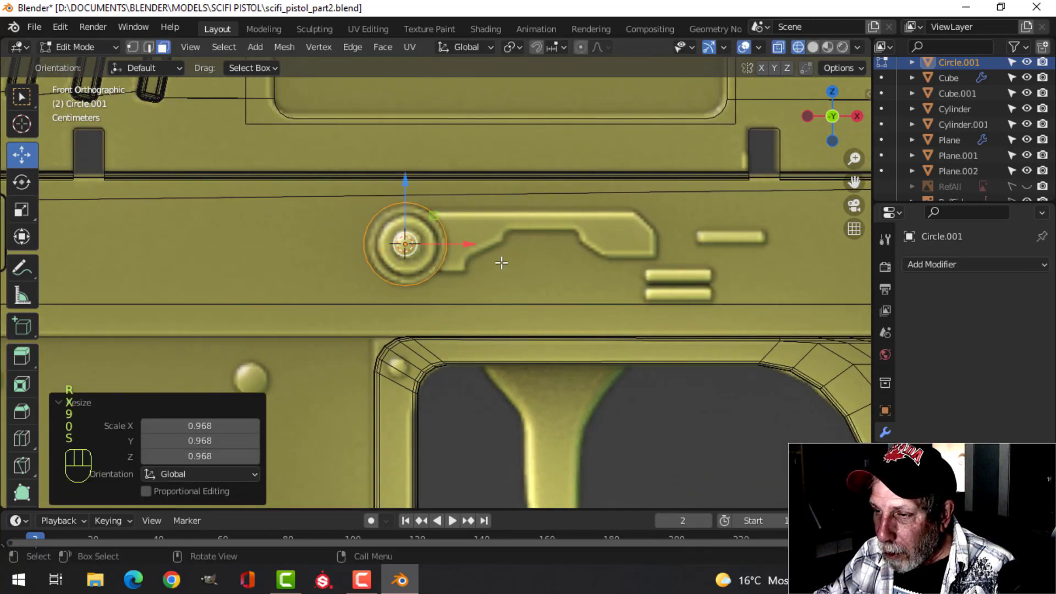
# Step: Move the circle about -0.046 m along Y so that it sits outside the pistol body
pyautogui.moveTo(500, 259); pyautogui.dragTo(331, 295, button='middle')
pyautogui.moveTo(331, 295); pyautogui.dragTo(308, 296)
pyautogui.press('KP_1')
pyautogui.scroll(6, 536, 311)
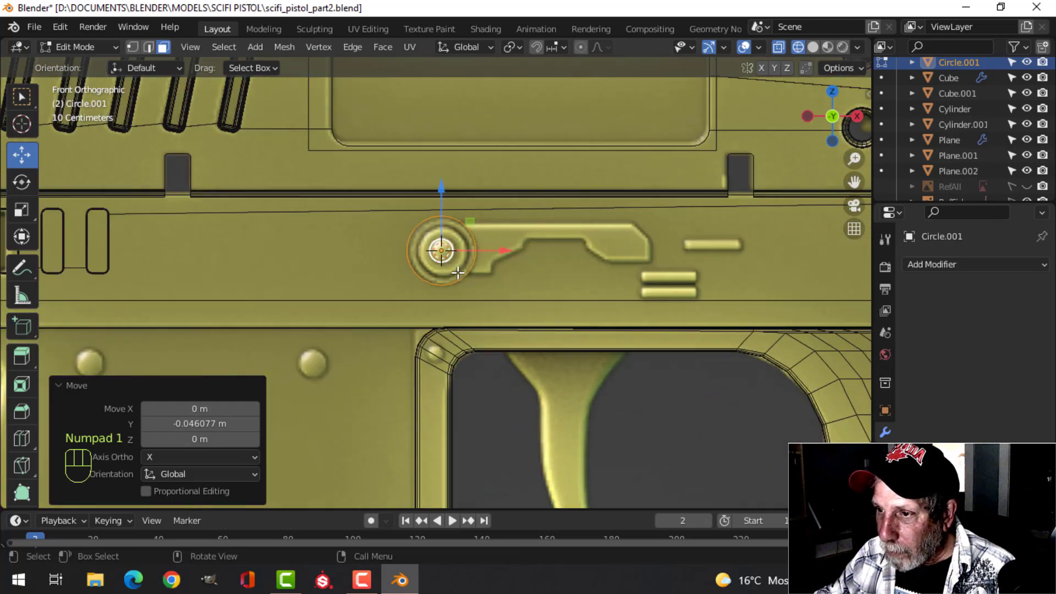
pyautogui.scroll(-2, 596, 271)
pyautogui.press('e')
pyautogui.rightClick(596, 271)
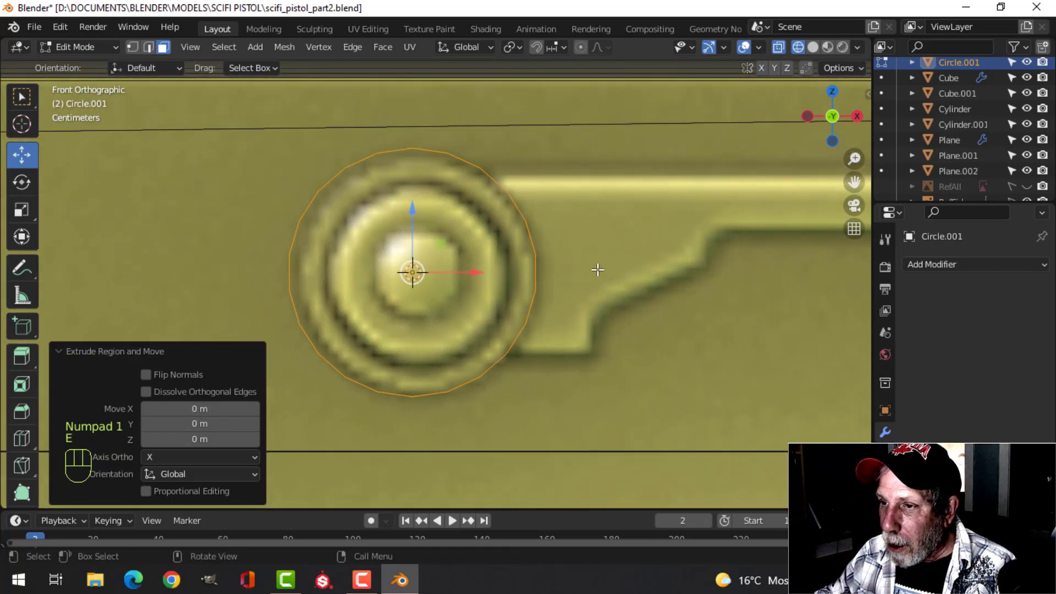
pyautogui.press('s')
pyautogui.press('Escape')
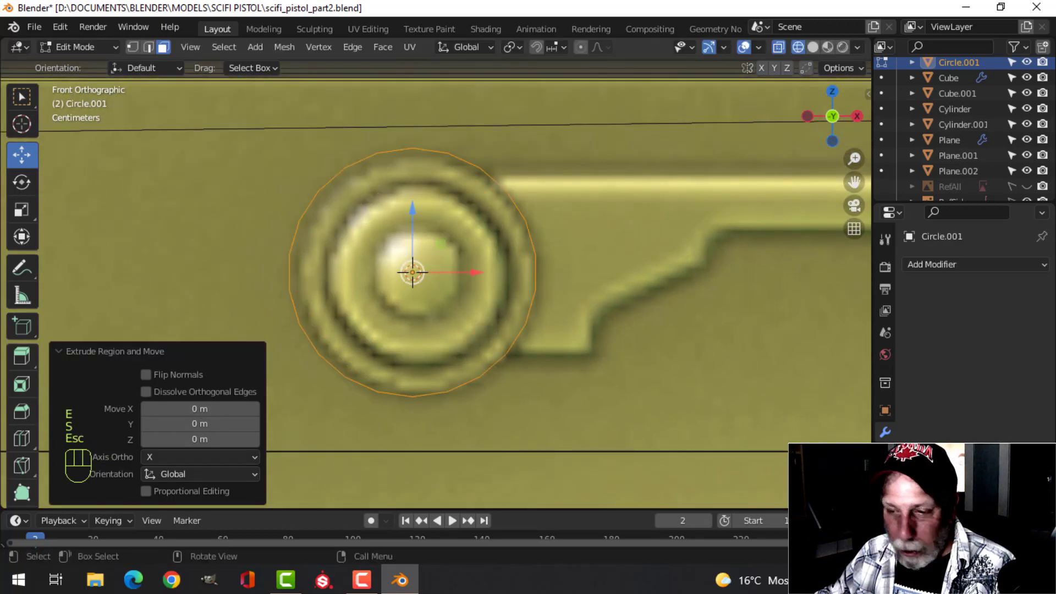
# Step: Extrude the circle inward into two concentric rings scaled about 0.72 and 0.543 to match the pivot reference, and fill the centre
pyautogui.press('1')
pyautogui.press('e')
pyautogui.rightClick(580, 281)
pyautogui.press('s')
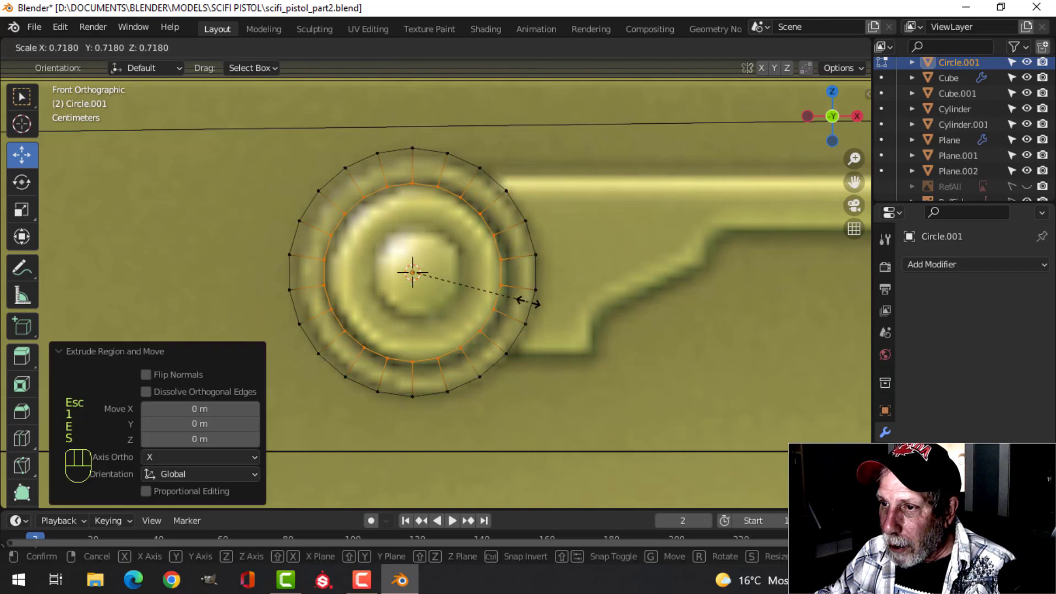
pyautogui.click(536, 303)
pyautogui.hotkey('ctrl', 'z')
pyautogui.press('s')
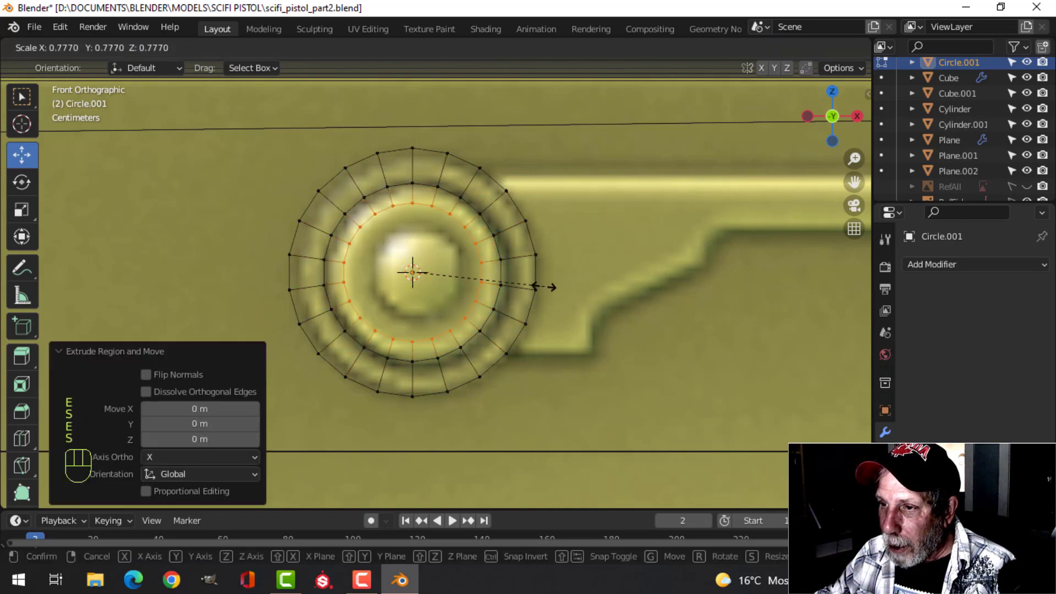
pyautogui.click(505, 296)
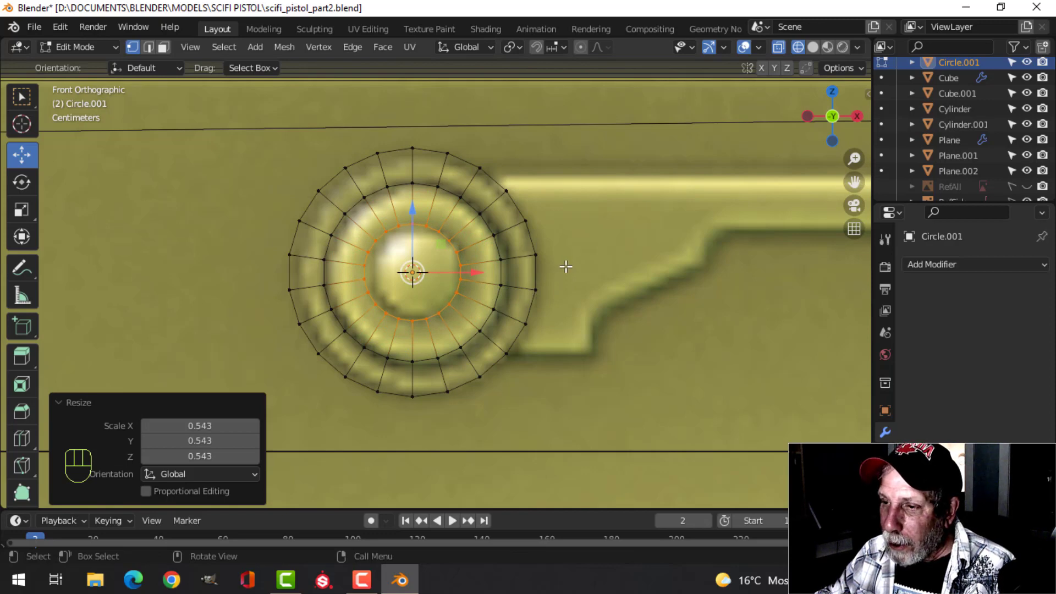
pyautogui.scroll(-1, 576, 262)
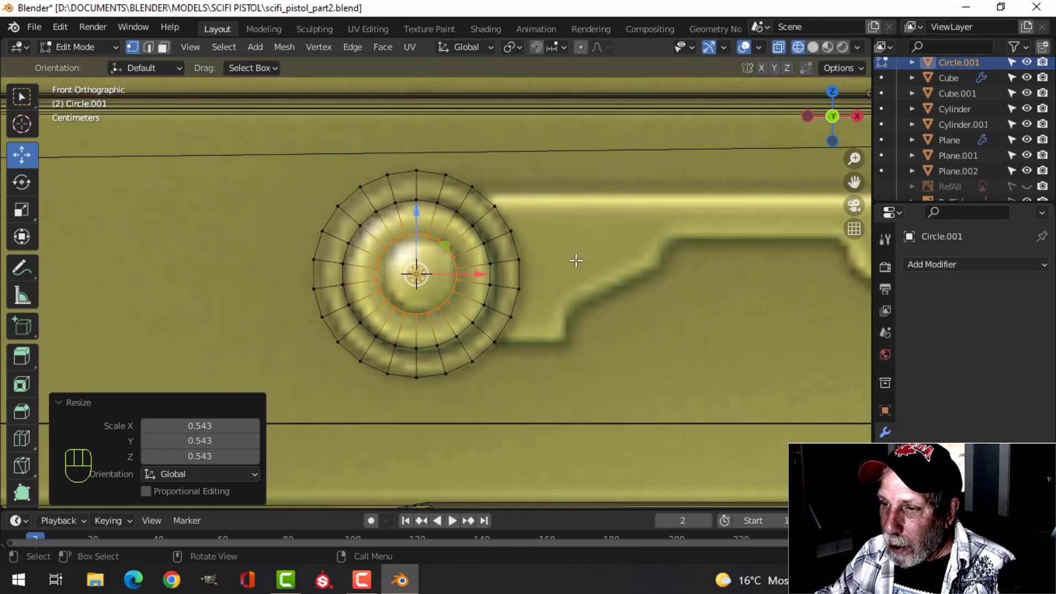
pyautogui.press('f')
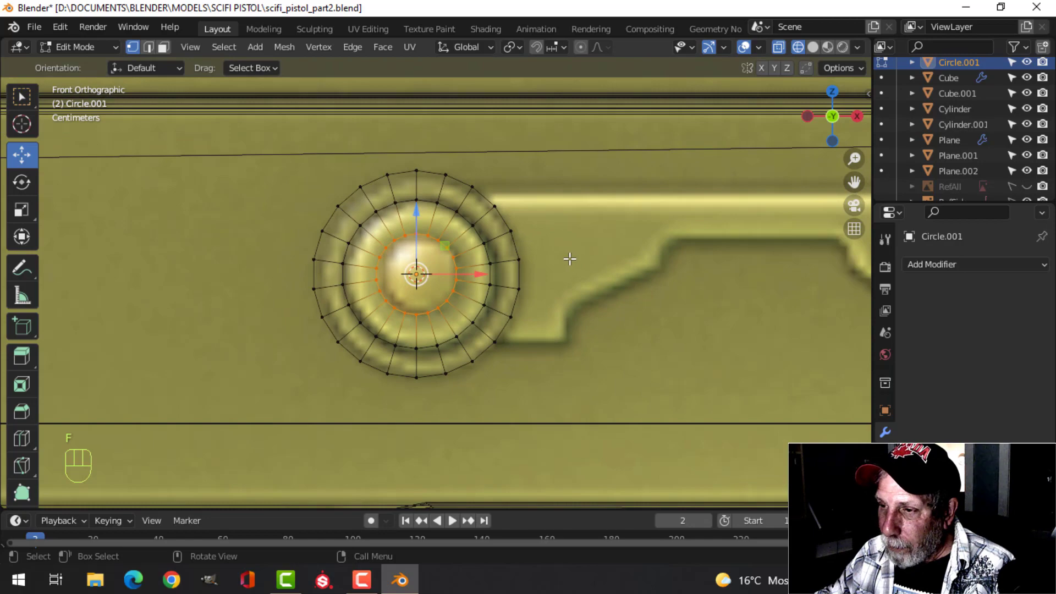
# Step: Switch to solid display and extrude the disc's outer edge loop about 0.021 m along Y toward the pistol body
pyautogui.moveTo(570, 259); pyautogui.dragTo(404, 296, button='middle')
pyautogui.press('KP_Decimal')
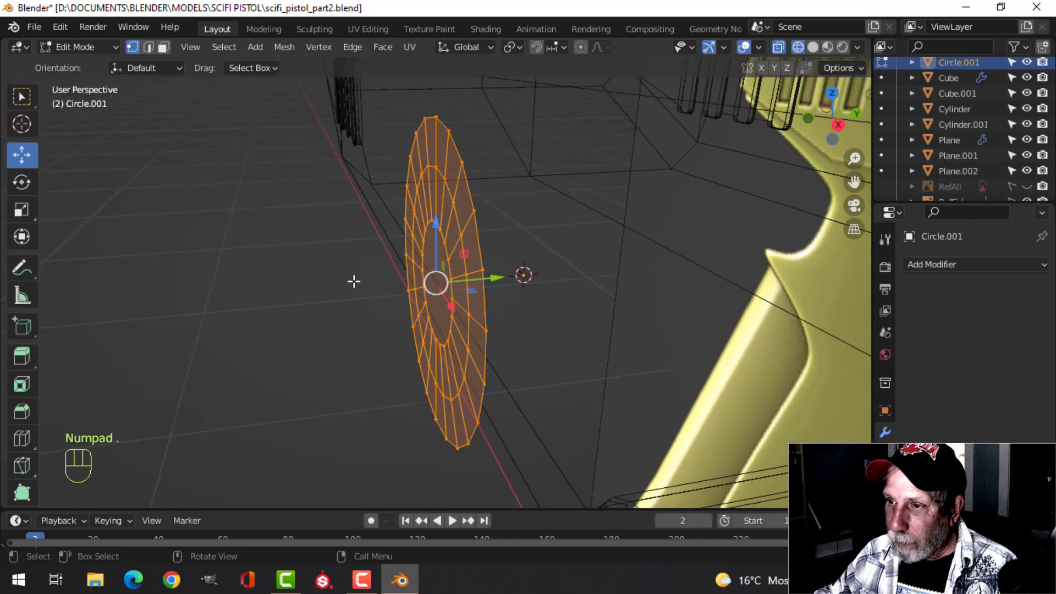
pyautogui.scroll(3, 495, 270)
pyautogui.scroll(-3, 524, 278)
pyautogui.hotkey('alt', 'a')
pyautogui.keyDown('shift'); pyautogui.moveTo(524, 278); pyautogui.dragTo(556, 272, button='middle'); pyautogui.keyUp('shift')
pyautogui.press('z')
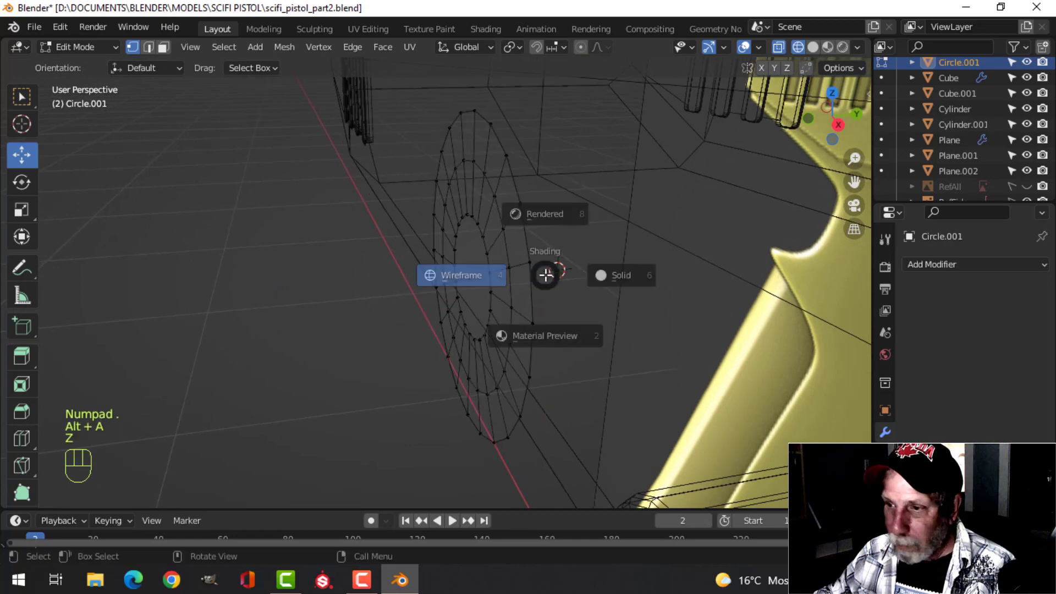
pyautogui.click(641, 275)
pyautogui.moveTo(554, 236); pyautogui.dragTo(535, 266, button='middle')
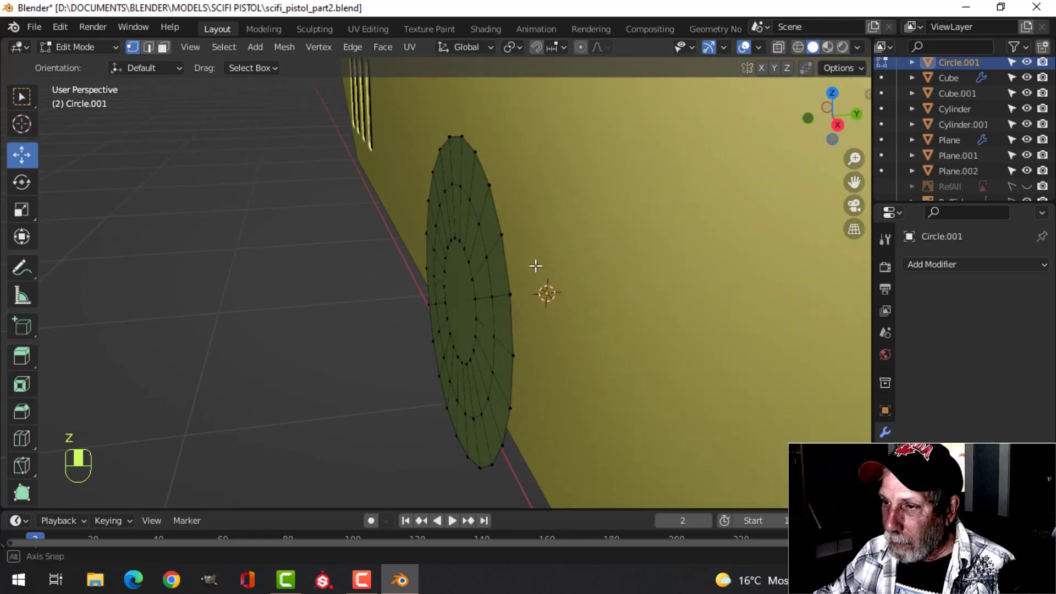
pyautogui.keyDown('alt'); pyautogui.keyDown('shift'); pyautogui.click(505, 209); pyautogui.keyUp('shift'); pyautogui.keyUp('alt')
pyautogui.moveTo(578, 235); pyautogui.dragTo(566, 246, button='middle')
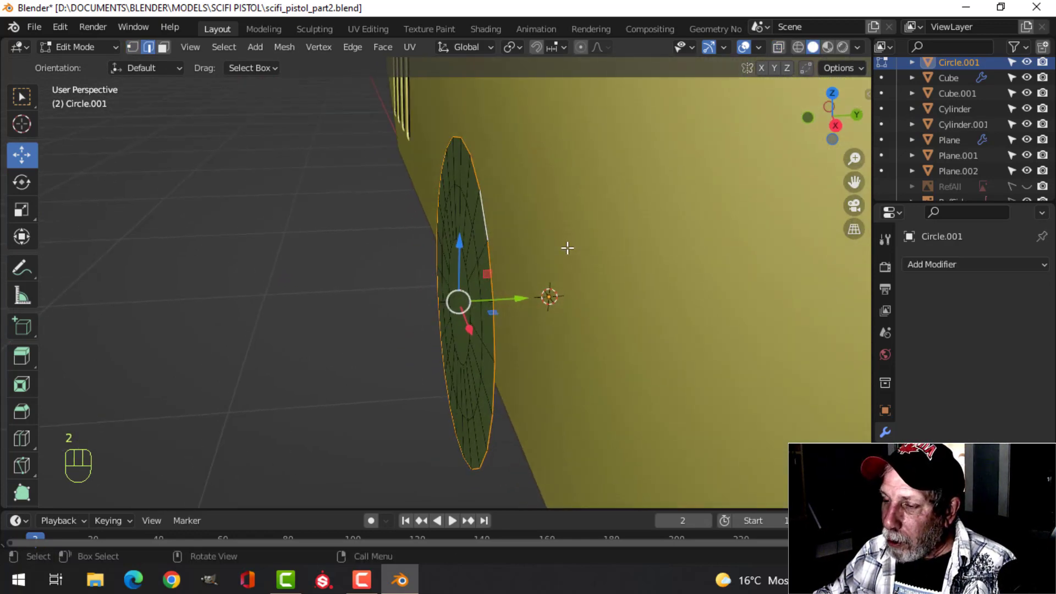
pyautogui.press('e')
pyautogui.click(500, 299)
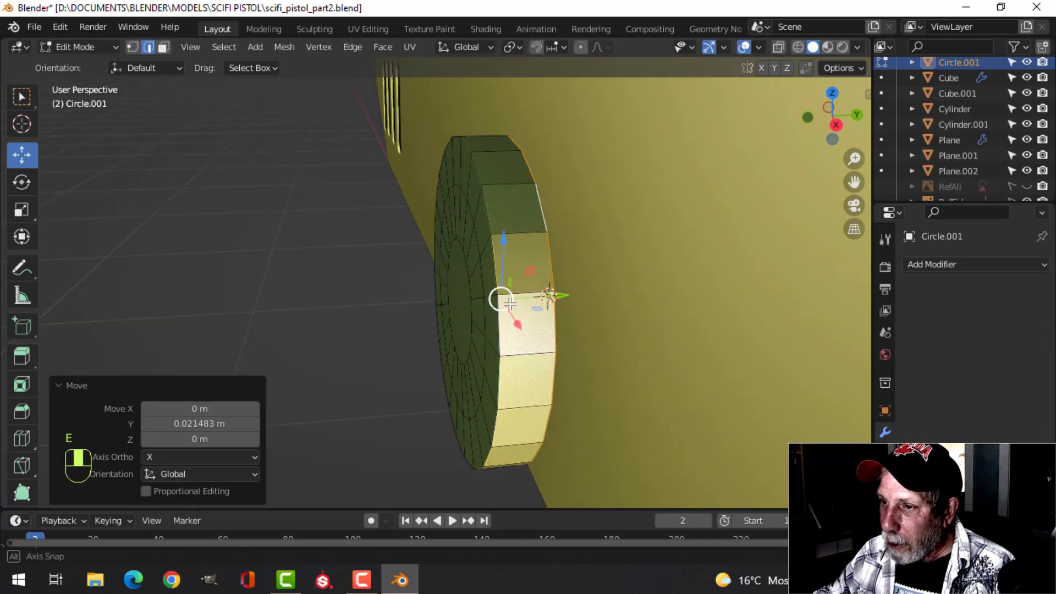
# Step: Extrude the disc's centre face and inner face ring slightly outward to form a raised step
pyautogui.moveTo(500, 300); pyautogui.dragTo(495, 292, button='middle')
pyautogui.scroll(2, 495, 292)
pyautogui.hotkey('alt', 'a')
pyautogui.press('3')
pyautogui.click(483, 297)
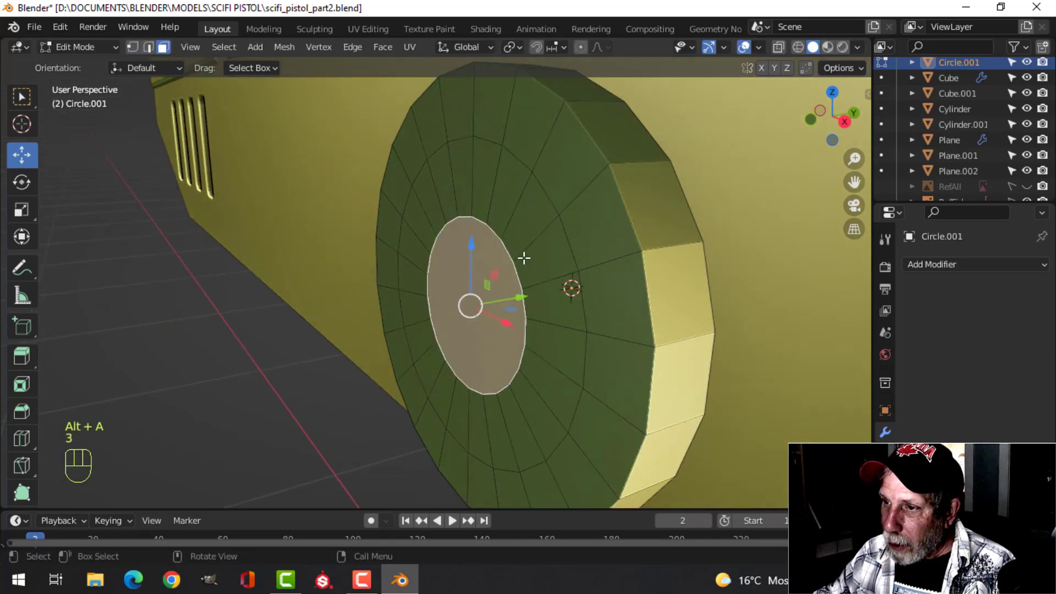
pyautogui.keyDown('alt'); pyautogui.keyDown('shift'); pyautogui.click(525, 220); pyautogui.keyUp('shift'); pyautogui.keyUp('alt')
pyautogui.moveTo(525, 220); pyautogui.dragTo(583, 295, button='middle')
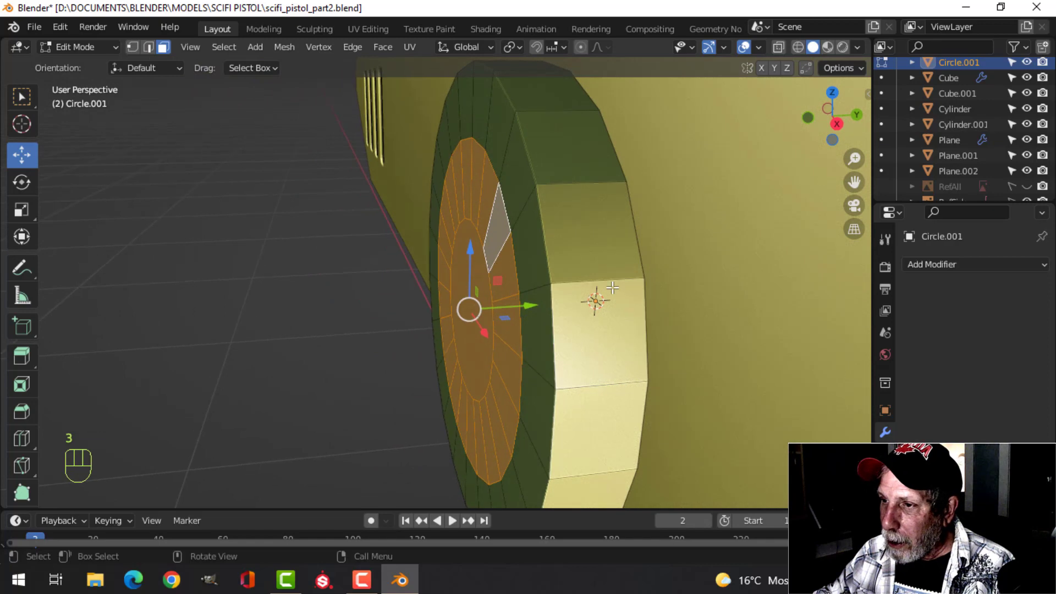
pyautogui.press('e')
pyautogui.click(580, 295)
# Step: Extrude the centre face outward about 0.0137 m to form the pivot's button
pyautogui.hotkey('alt', 'a')
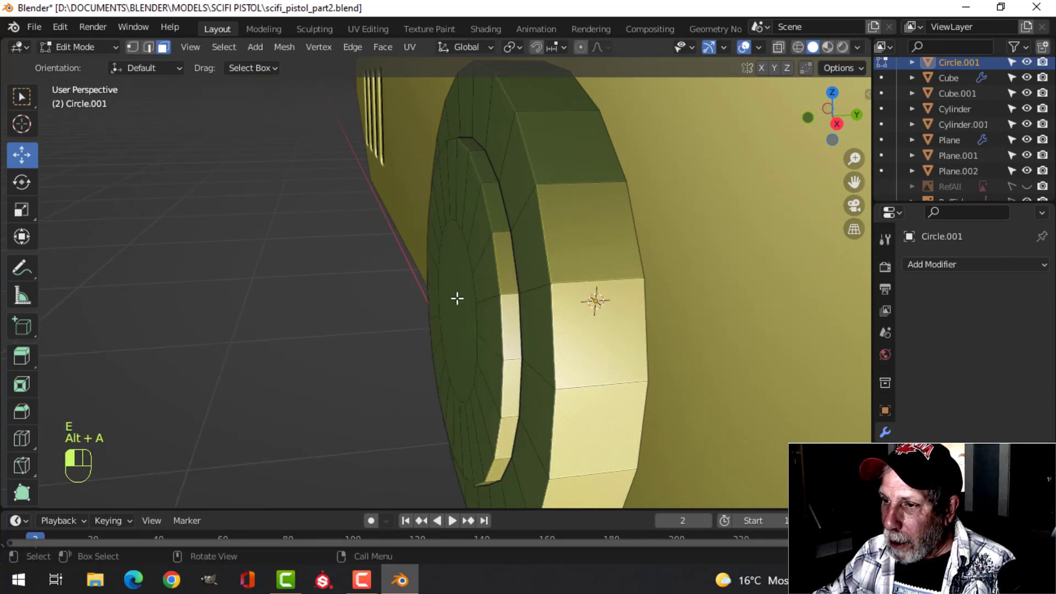
pyautogui.click(458, 298)
pyautogui.press('e')
pyautogui.click(597, 307)
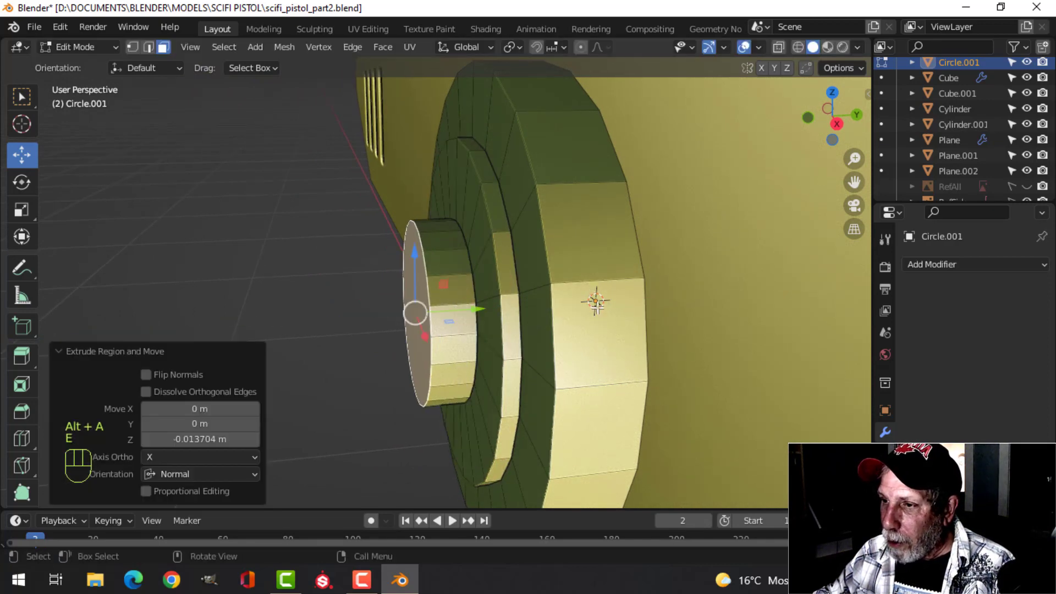
# Step: Recalculate the normals of the whole pivot mesh to face outside
pyautogui.press('a')
pyautogui.hotkey('alt', 'n')
pyautogui.click(597, 305)
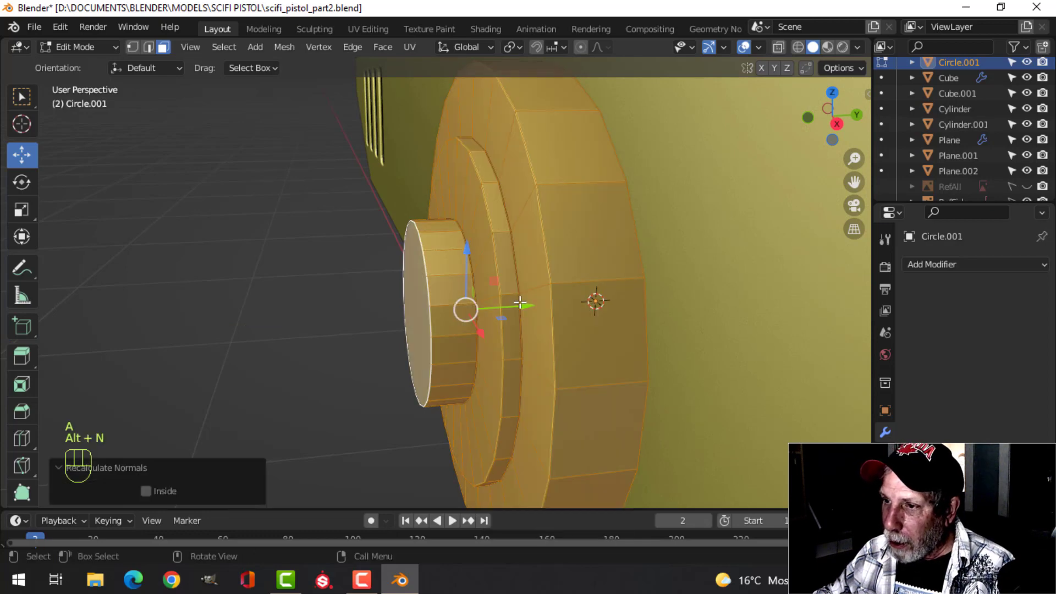
# Step: Bevel the button's front face about 0.0123 m with 4 segments to give it a domed edge
pyautogui.hotkey('alt', 'a')
pyautogui.click(406, 287)
pyautogui.moveTo(407, 288); pyautogui.dragTo(420, 309, button='middle')
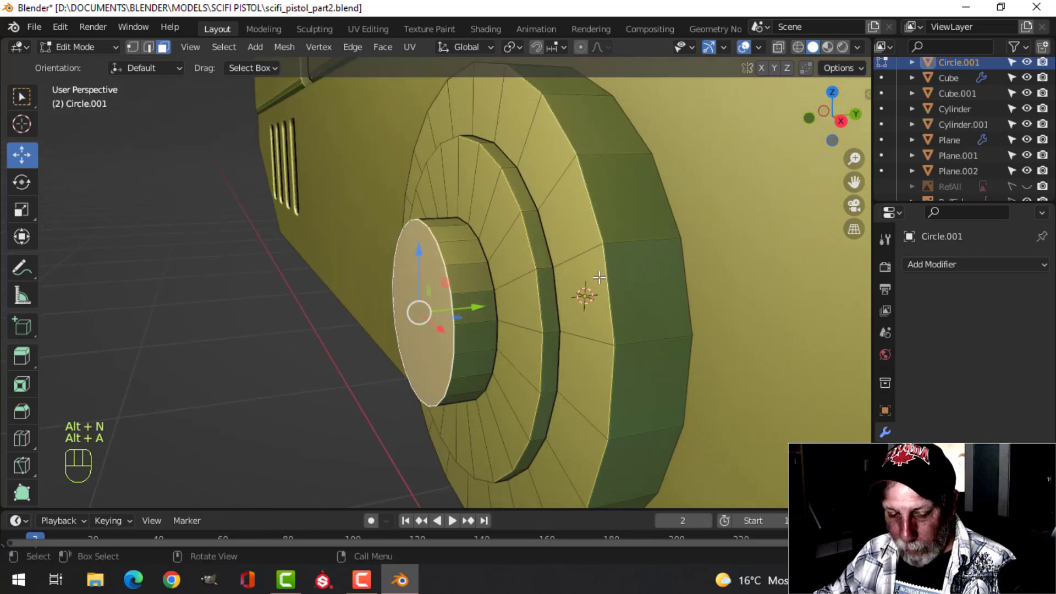
pyautogui.hotkey('ctrl', 'b')
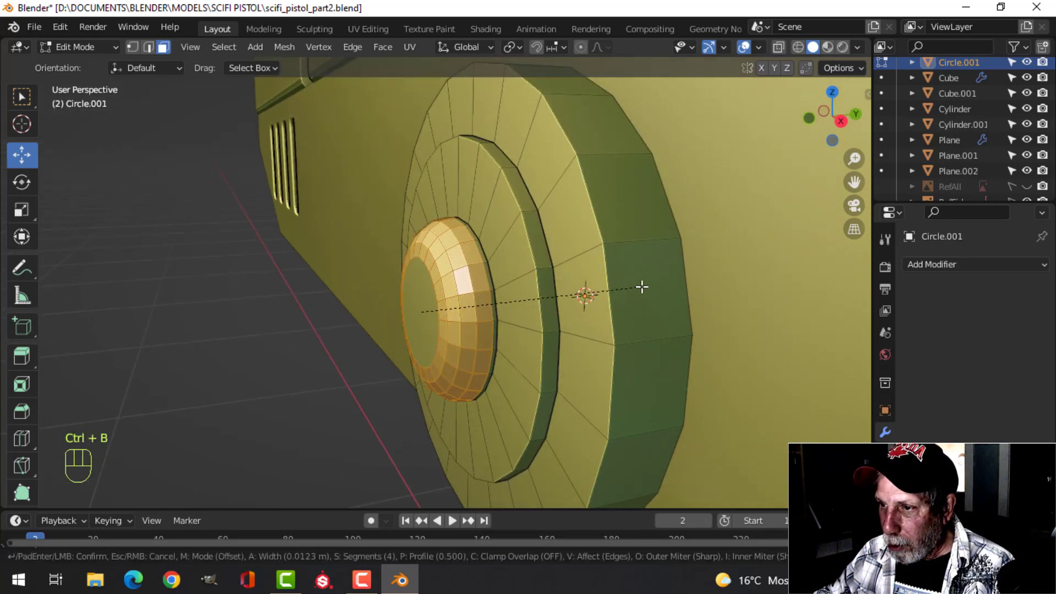
pyautogui.click(644, 285)
# Step: Bevel the front edge loops of the raised step and the outer disc about 0.0018 m with 3 segments
pyautogui.hotkey('alt', 'a')
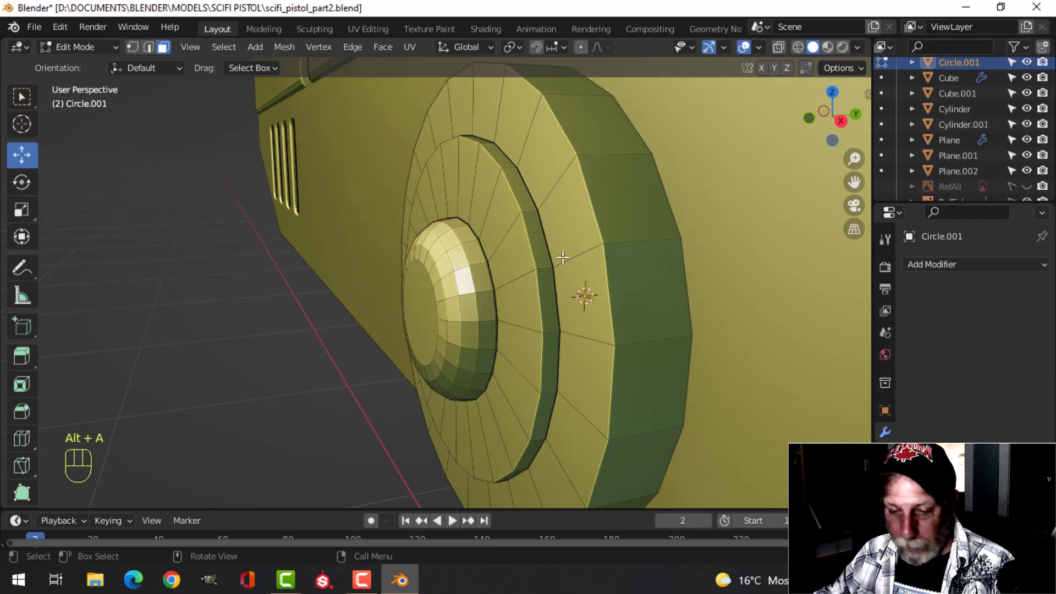
pyautogui.press('2')
pyautogui.keyDown('alt'); pyautogui.keyDown('shift'); pyautogui.click(558, 209); pyautogui.keyUp('shift'); pyautogui.keyUp('alt')
pyautogui.keyDown('alt'); pyautogui.keyDown('shift'); pyautogui.click(589, 184); pyautogui.keyUp('shift'); pyautogui.keyUp('alt')
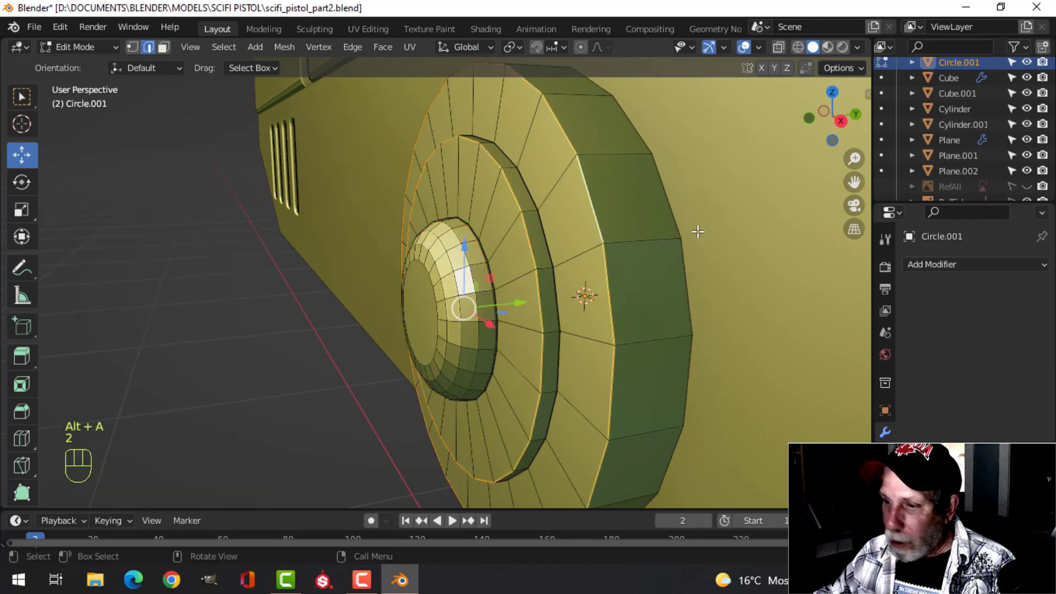
pyautogui.hotkey('ctrl', 'b')
pyautogui.scroll(-1, 737, 227)
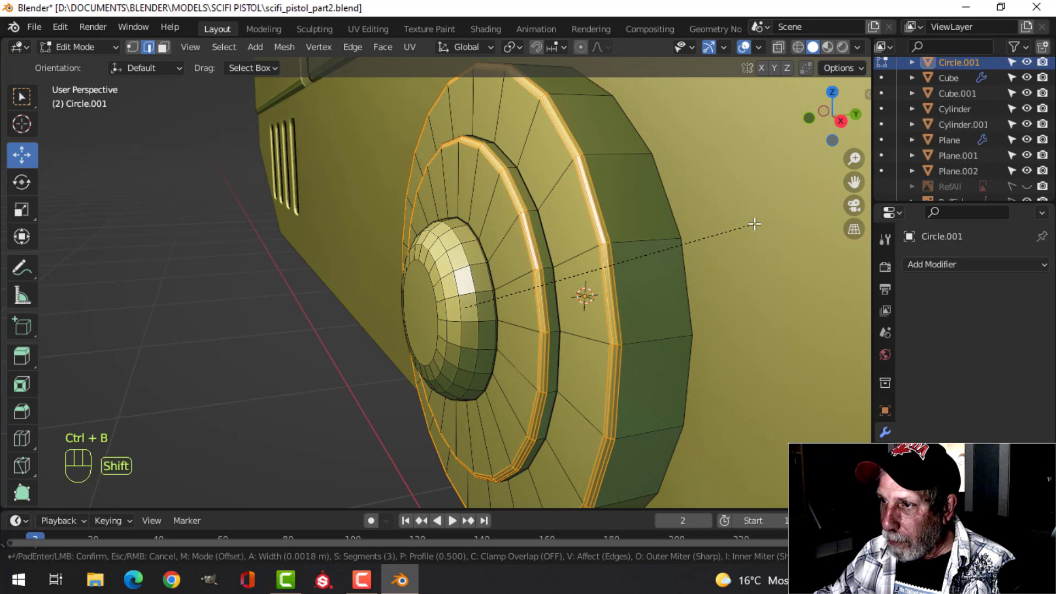
pyautogui.click(754, 224)
# Step: Add a level 1 subdivision surface to the pivot and shade it smooth
pyautogui.press('Tab')
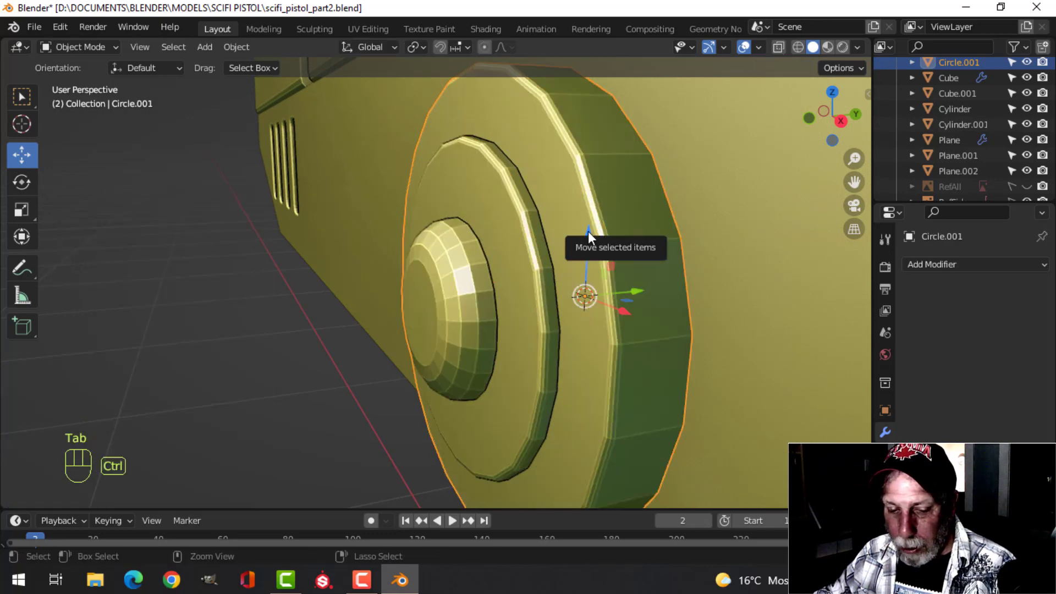
pyautogui.hotkey('ctrl', '1')
pyautogui.rightClick(589, 231)
pyautogui.click(510, 179)
# Step: Add three supporting edge loops: around the raised step, around the button's base and just inside the step's front rim
pyautogui.moveTo(514, 189); pyautogui.dragTo(584, 232, button='middle')
pyautogui.press('Tab')
pyautogui.scroll(3, 550, 187)
pyautogui.hotkey('alt', 'a')
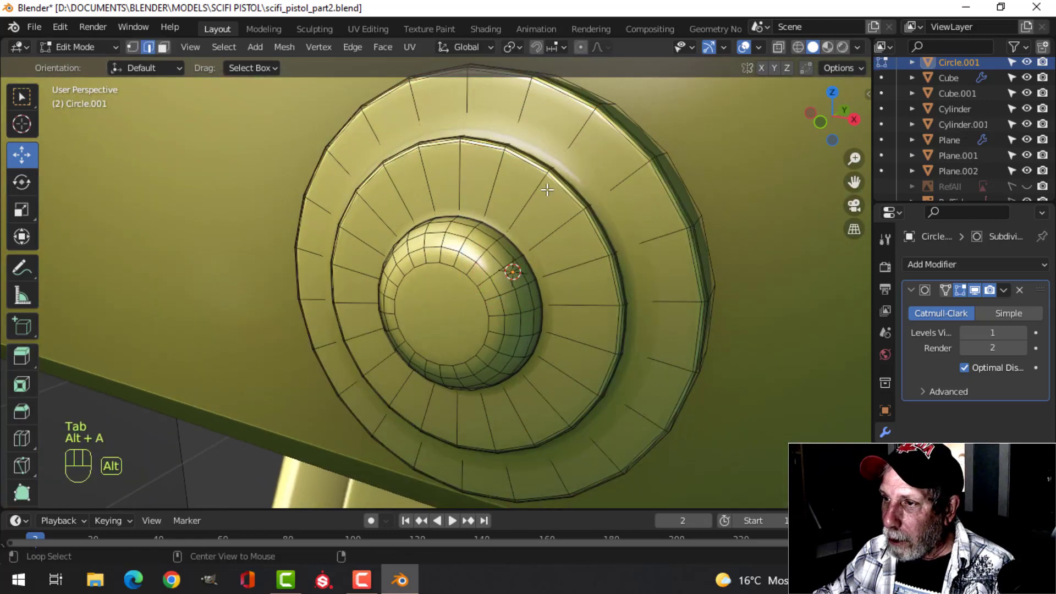
pyautogui.hotkey('ctrl', 'r')
pyautogui.click(574, 144)
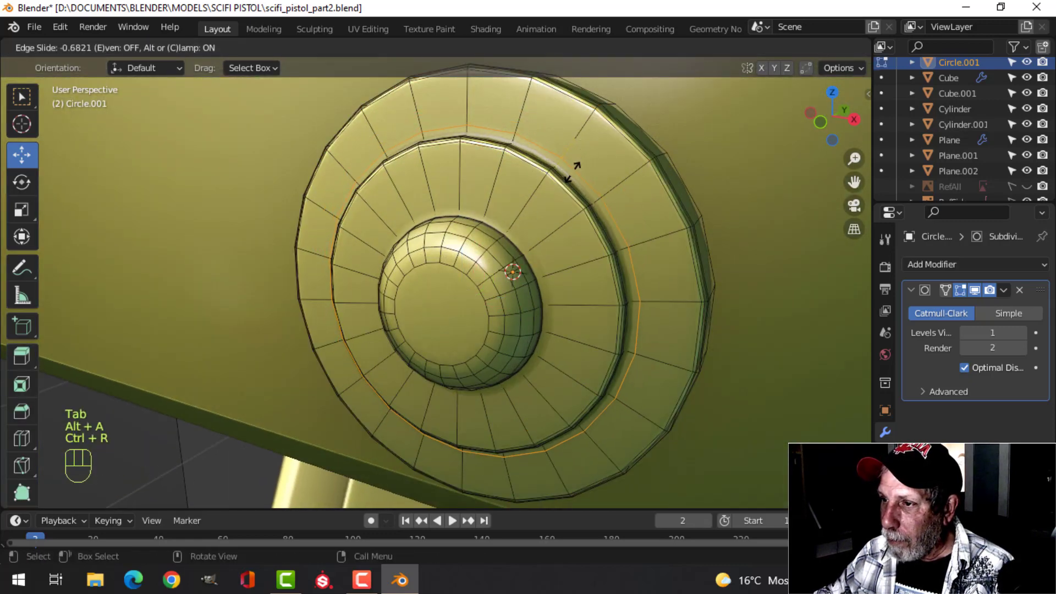
pyautogui.click(576, 164)
pyautogui.hotkey('ctrl', 'r')
pyautogui.click(519, 212)
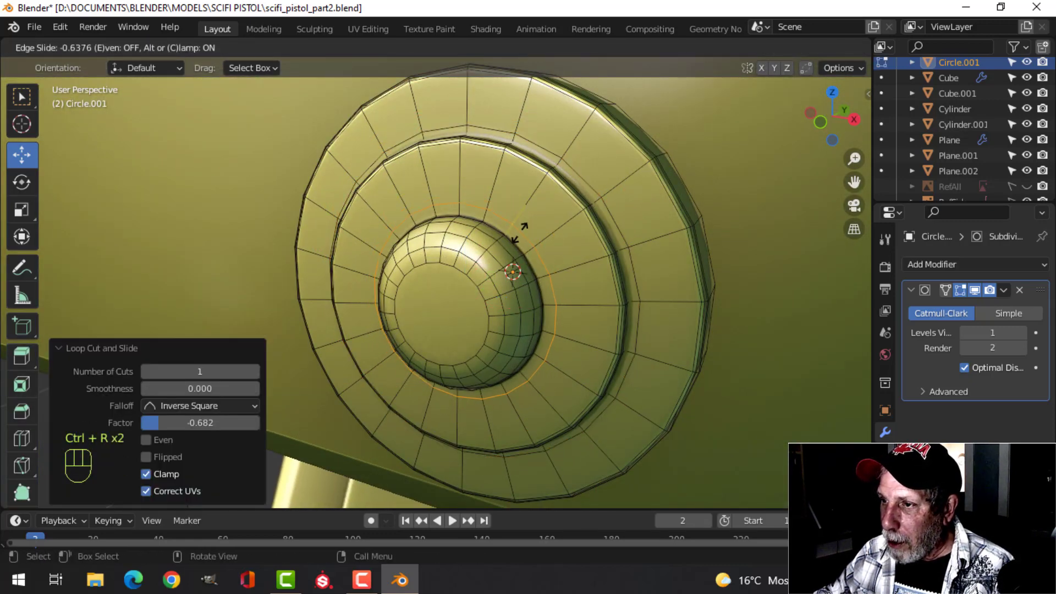
pyautogui.click(520, 230)
pyautogui.hotkey('ctrl', 'r')
pyautogui.click(519, 202)
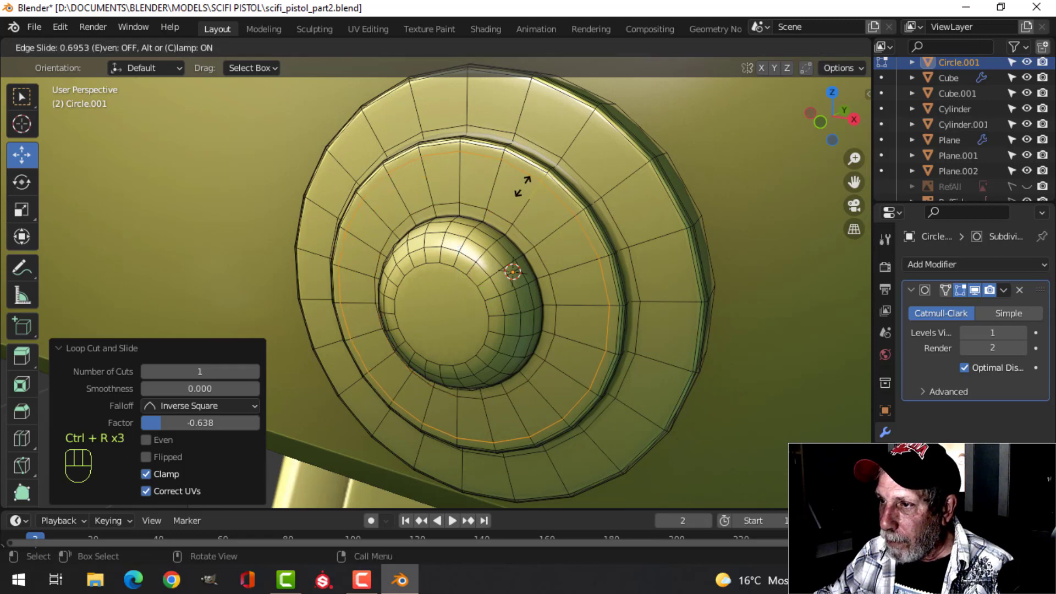
pyautogui.click(521, 186)
pyautogui.press('Tab')
# Step: Move the whole pivot mesh about 0.027 m along Y to seat it in the pistol body
pyautogui.moveTo(579, 214); pyautogui.dragTo(513, 292, button='middle')
pyautogui.hotkey('alt', 'a')
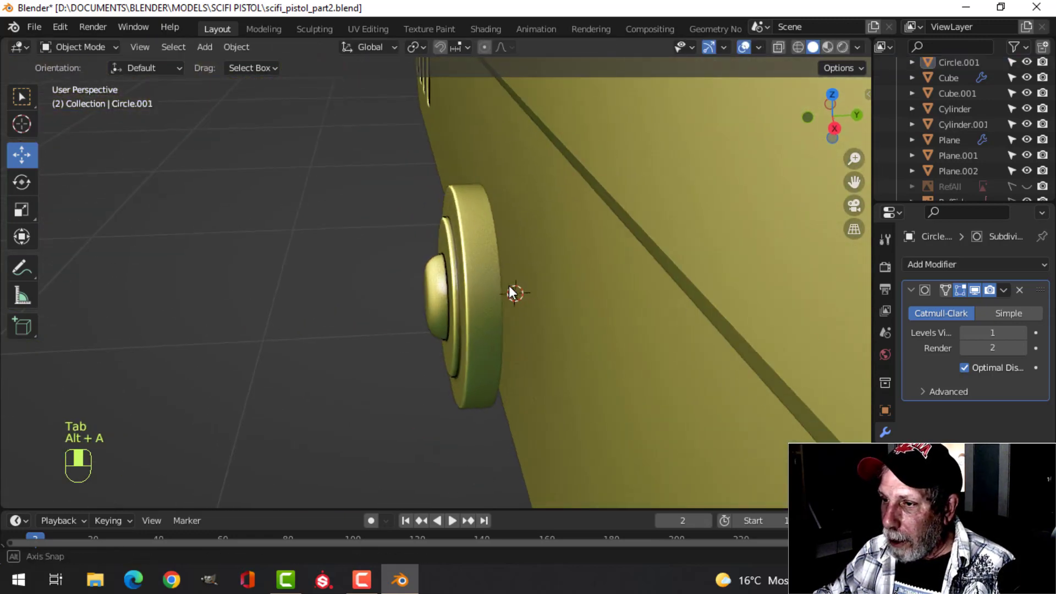
pyautogui.click(513, 293)
pyautogui.press('Tab')
pyautogui.press('a')
pyautogui.moveTo(573, 267); pyautogui.dragTo(554, 269, button='middle')
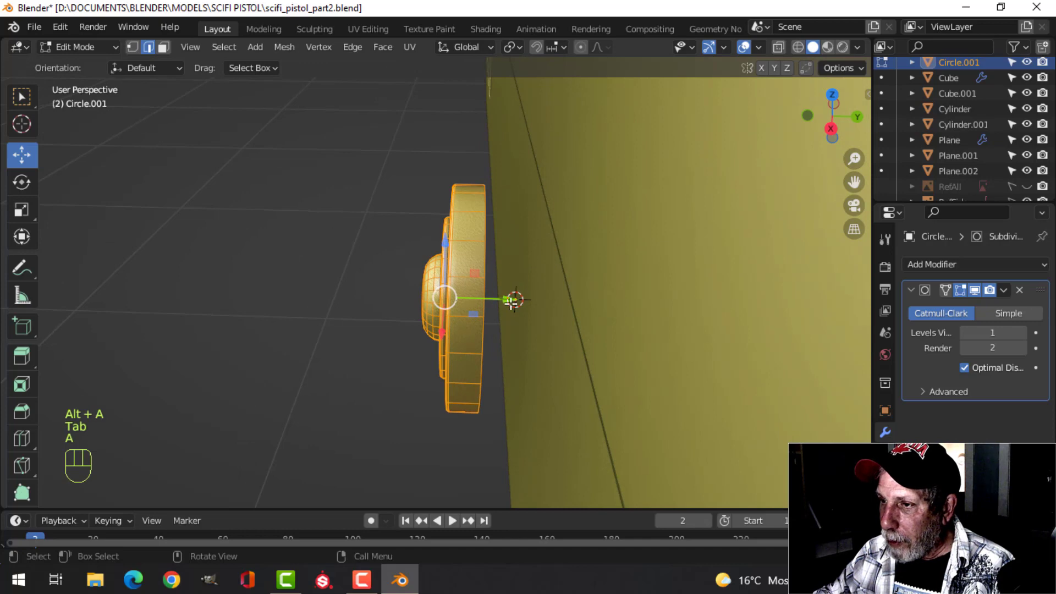
pyautogui.moveTo(511, 301); pyautogui.dragTo(547, 300)
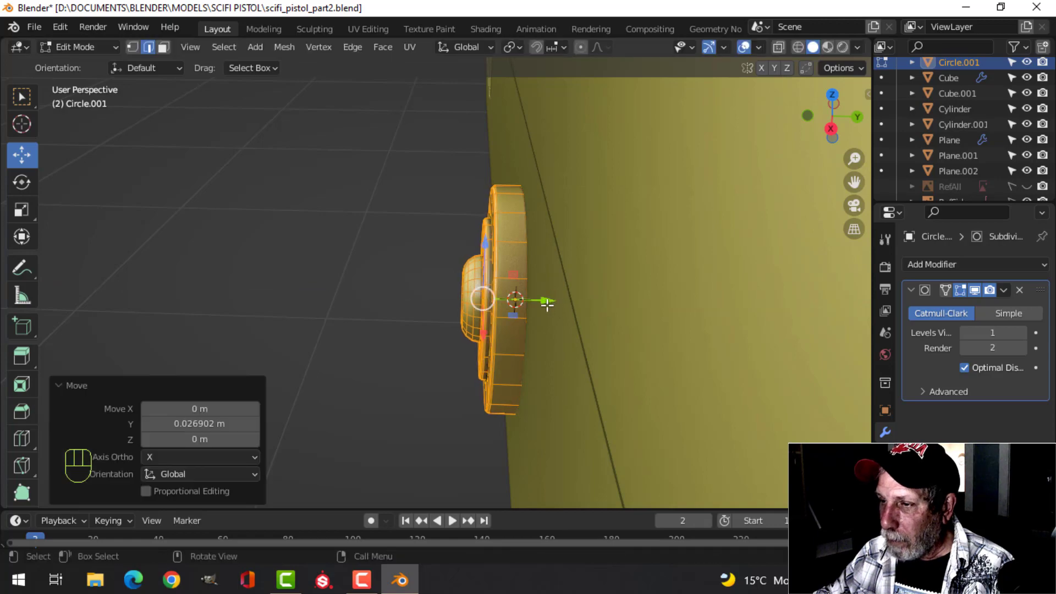
# Step: Return to Object Mode, check the seated pivot on the pistol body and save the file
pyautogui.press('Tab')
pyautogui.hotkey('alt', 'a')
pyautogui.moveTo(547, 301); pyautogui.dragTo(631, 304, button='middle')
pyautogui.scroll(-3, 631, 303)
pyautogui.moveTo(583, 264); pyautogui.dragTo(618, 283, button='middle')
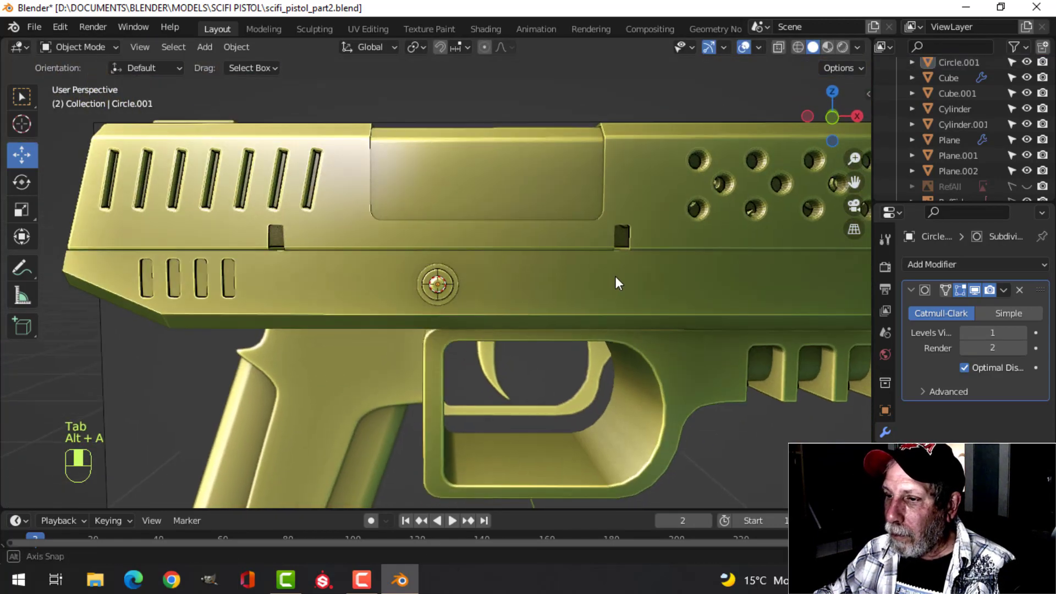
pyautogui.scroll(6, 550, 295)
pyautogui.scroll(-6, 538, 290)
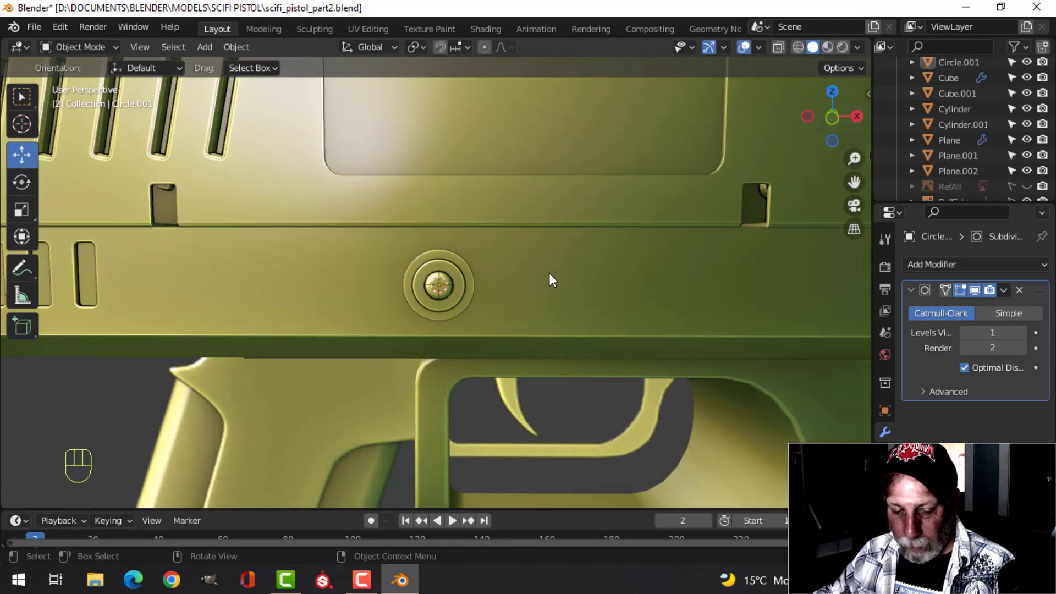
pyautogui.hotkey('ctrl', 's')
# Step: Switch to the front wireframe view and add a plane mesh at the pivot's centre
pyautogui.scroll(2, 545, 276)
pyautogui.keyDown('shift'); pyautogui.moveTo(539, 281); pyautogui.dragTo(506, 220, button='middle'); pyautogui.keyUp('shift')
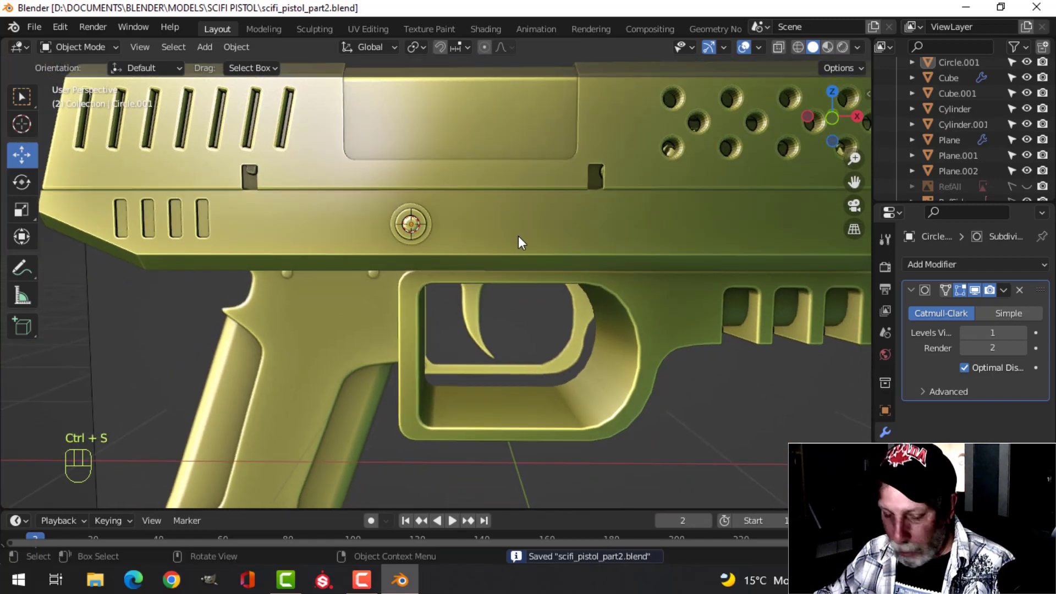
pyautogui.press('KP_1')
pyautogui.press('z')
pyautogui.click(341, 236)
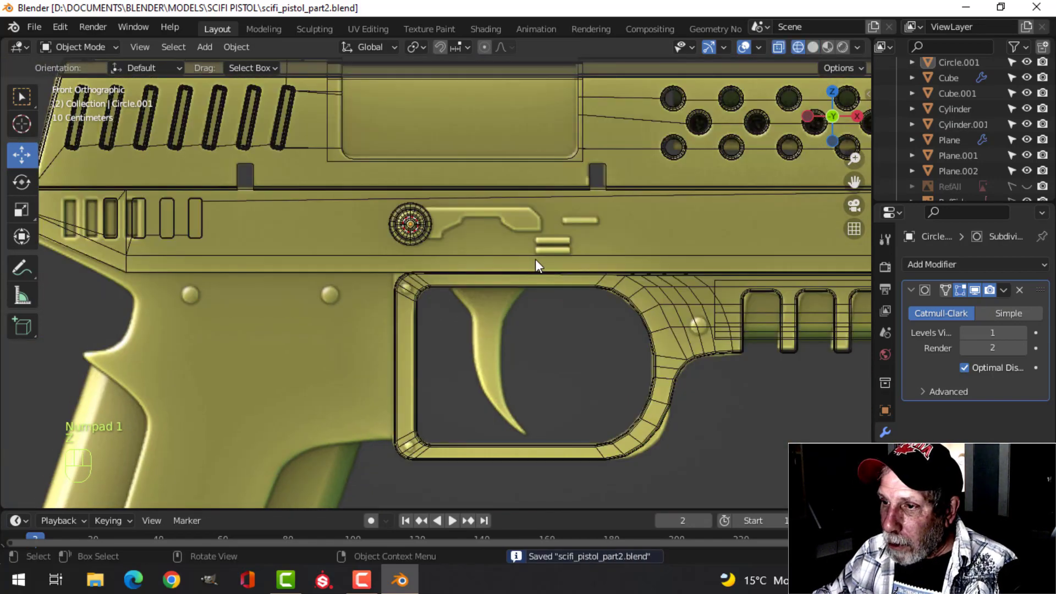
pyautogui.scroll(5, 536, 264)
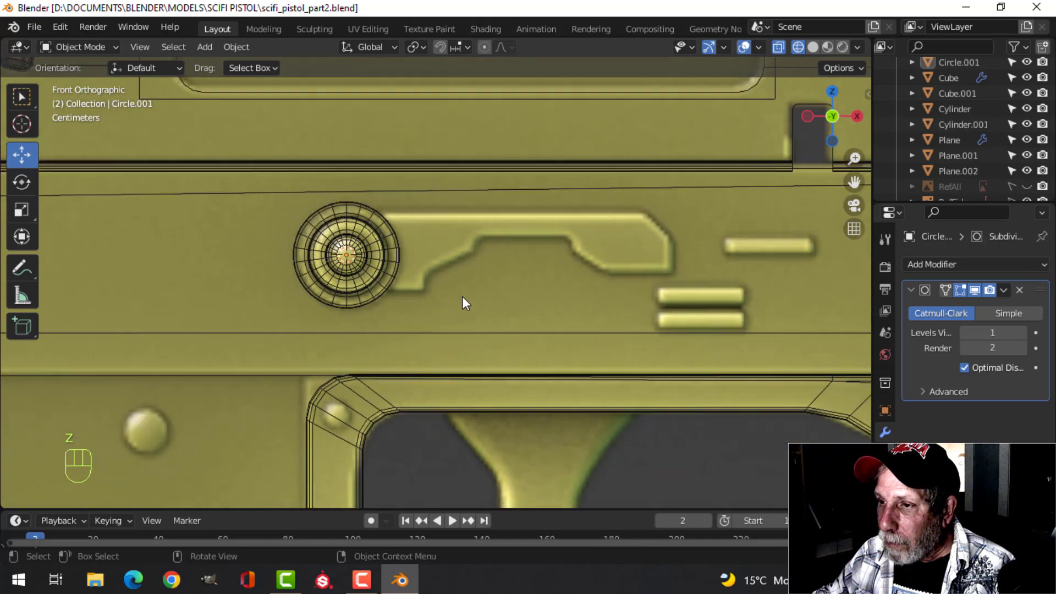
pyautogui.scroll(2, 460, 300)
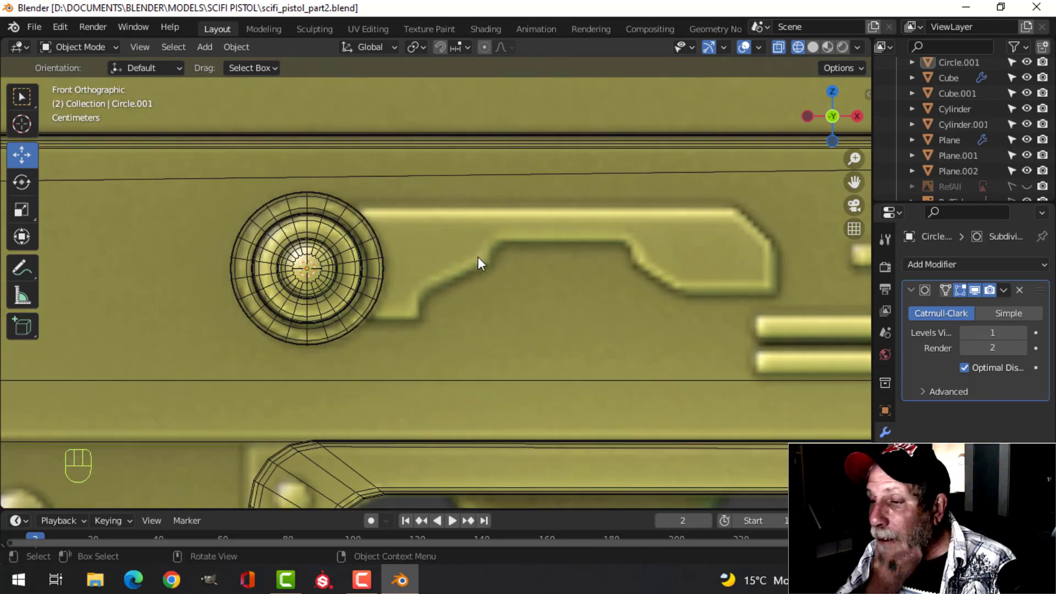
pyautogui.hotkey('shift', 'a')
pyautogui.moveTo(458, 246)
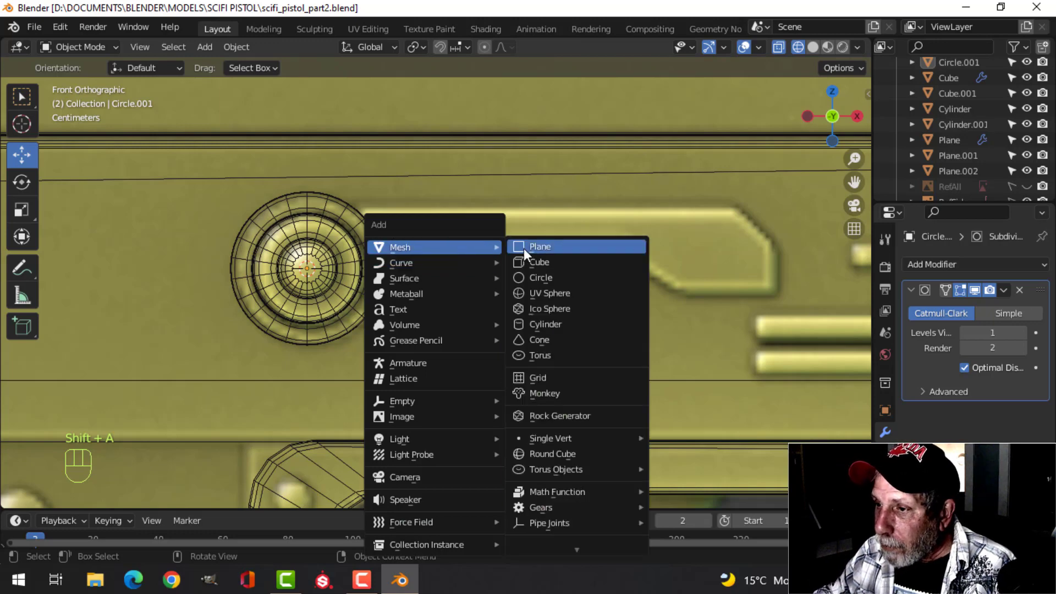
pyautogui.click(524, 246)
# Step: Scale the plane's mesh to 0.170 and move it about 0.222 m in X and 0.058 m in Z onto the lever's top edge
pyautogui.scroll(-4, 600, 274)
pyautogui.press('Tab')
pyautogui.press('s')
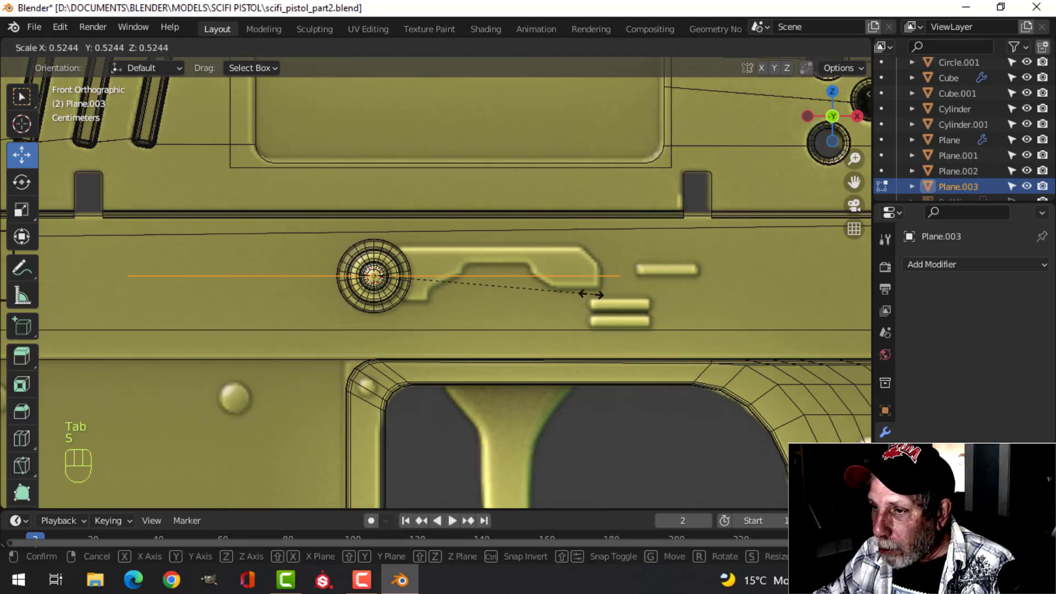
pyautogui.click(457, 277)
pyautogui.scroll(3, 509, 288)
pyautogui.press('g')
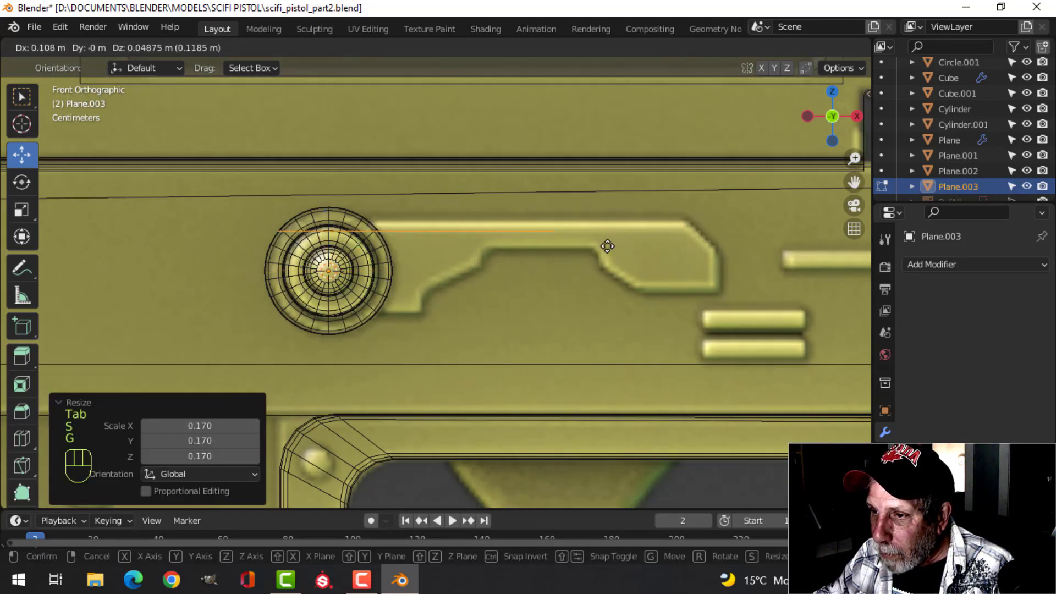
pyautogui.click(692, 238)
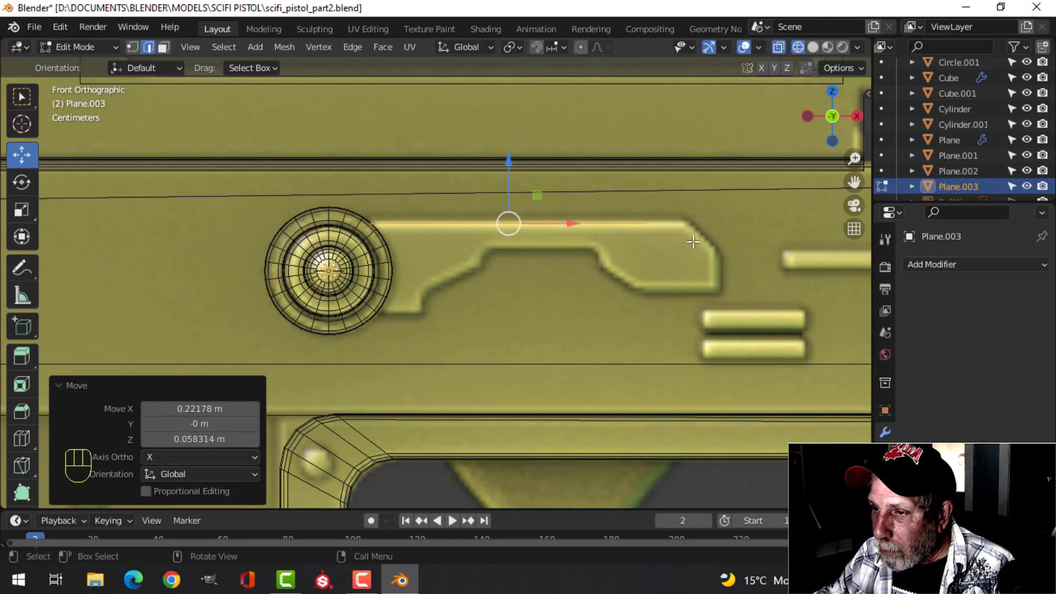
# Step: Delete the plane's two rear vertices, leaving only its front edge, and select what remains
pyautogui.press('1')
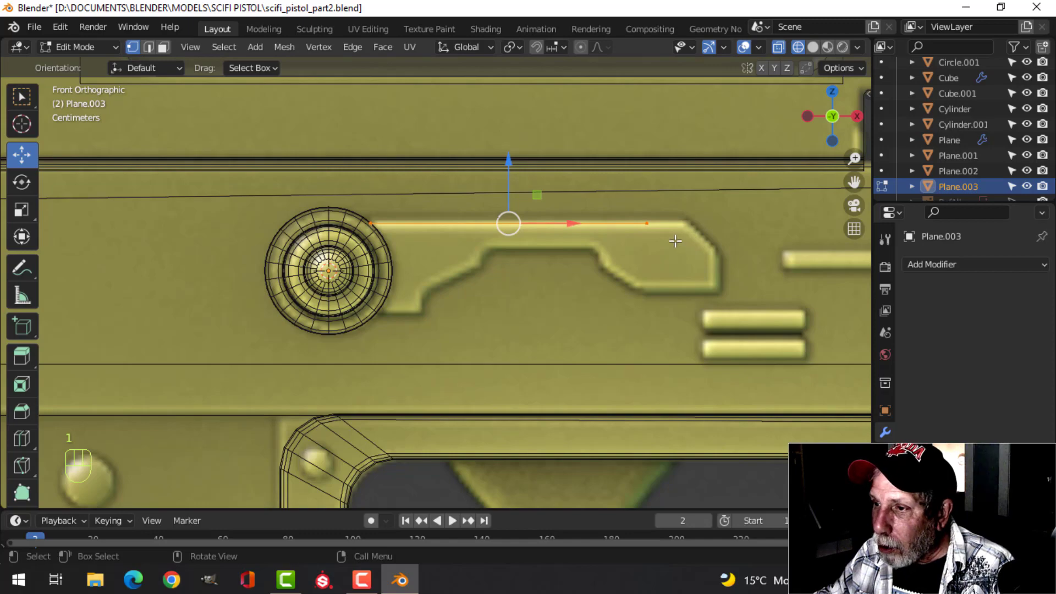
pyautogui.moveTo(676, 241); pyautogui.dragTo(608, 175, button='middle')
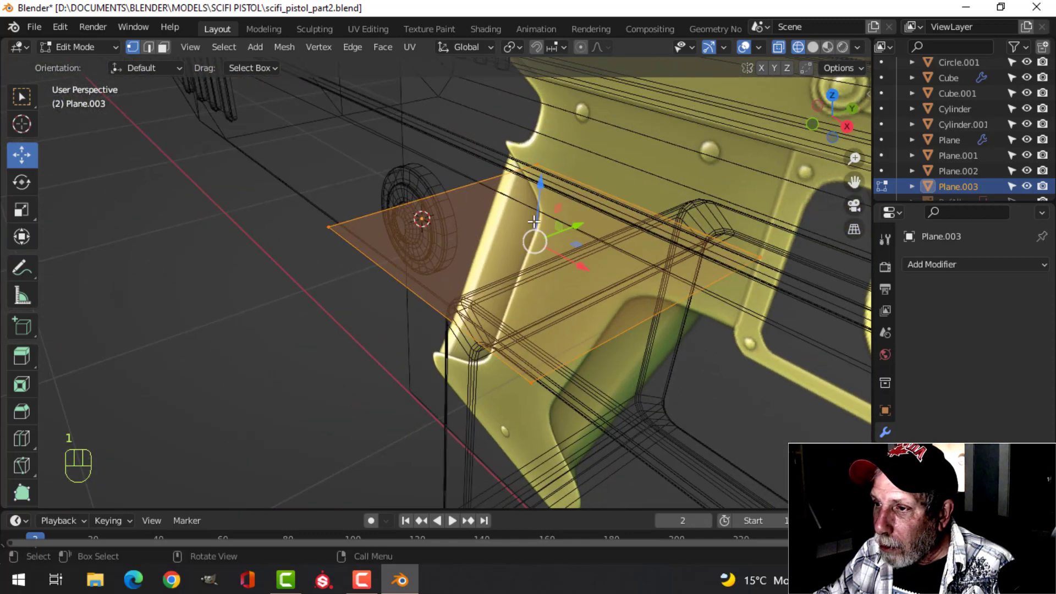
pyautogui.keyDown('shift'); pyautogui.click(787, 257); pyautogui.keyUp('shift')
pyautogui.press('x')
pyautogui.click(783, 256)
pyautogui.press('a')
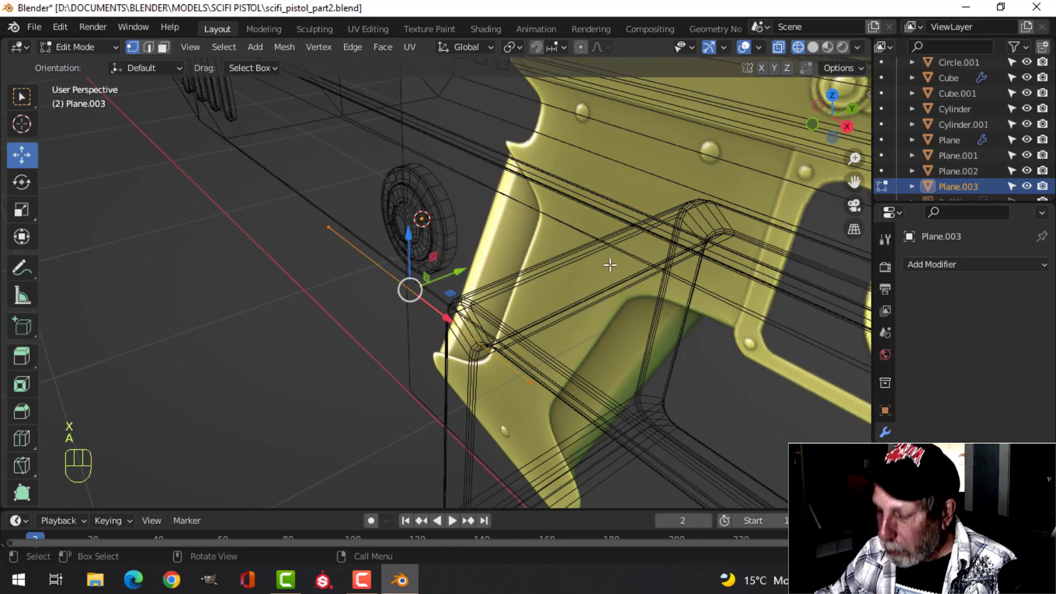
# Step: Extend the edge's far vertex about 0.044 m along X to the lever's top corner and extrude the slanted corner segment from it
pyautogui.press('KP_1')
pyautogui.scroll(4, 661, 228)
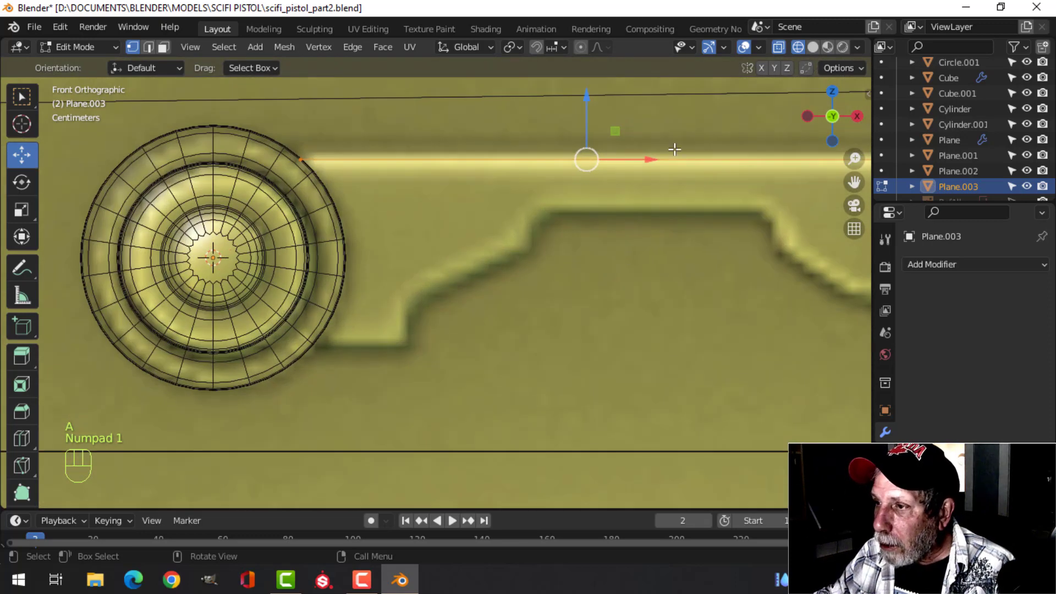
pyautogui.scroll(-3, 699, 244)
pyautogui.keyDown('shift'); pyautogui.moveTo(773, 252); pyautogui.dragTo(699, 269, button='middle'); pyautogui.keyUp('shift')
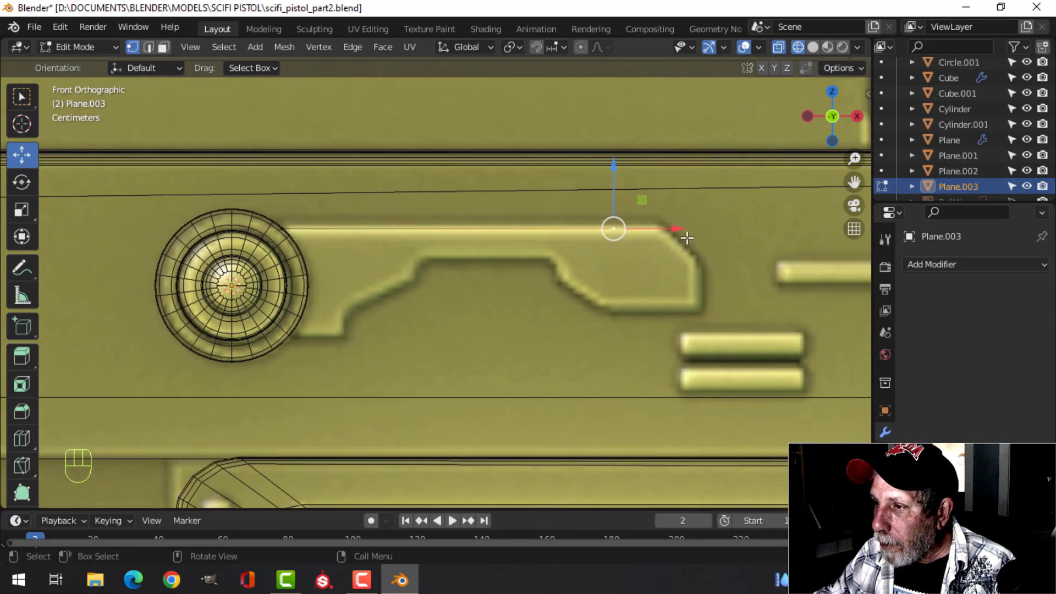
pyautogui.moveTo(680, 228); pyautogui.dragTo(719, 229)
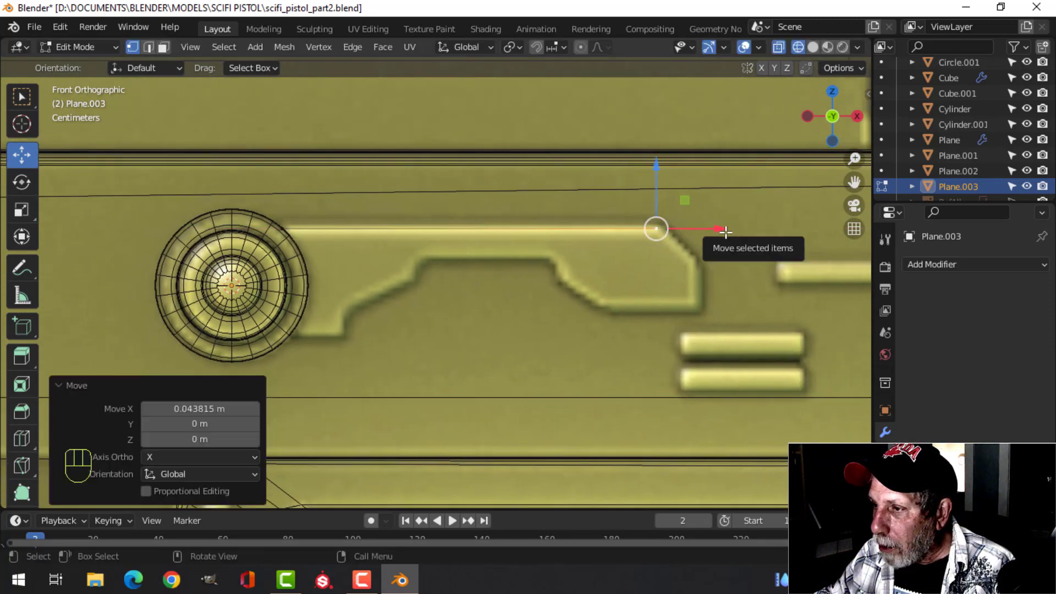
pyautogui.press('e')
pyautogui.press('g')
pyautogui.click(696, 259)
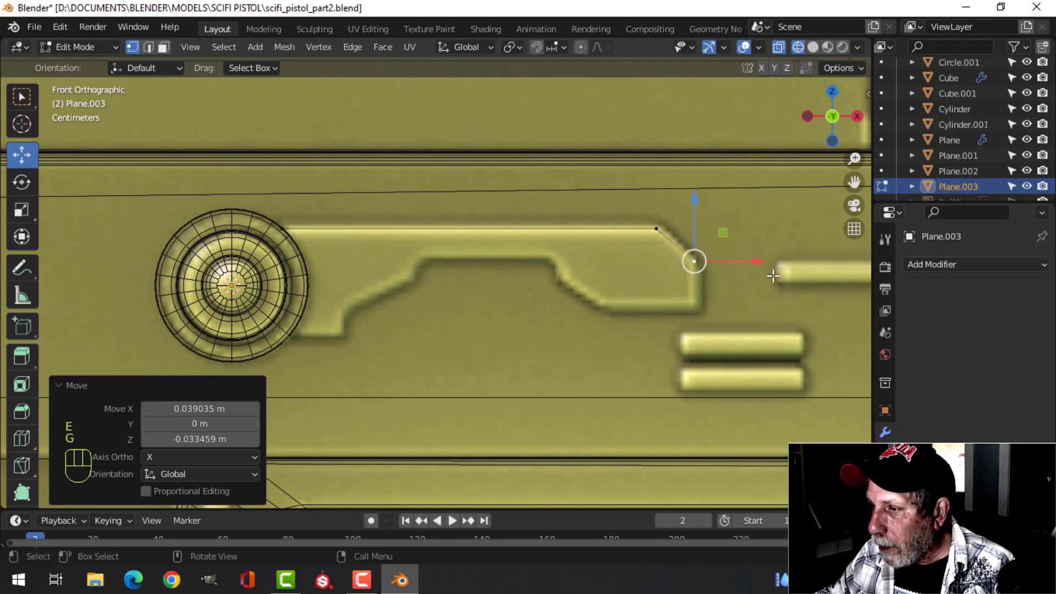
# Step: Extrude the outline about 0.043 m down the lever's far end and about 0.09 m back along its bottom edge
pyautogui.press('e')
pyautogui.rightClick(738, 259)
pyautogui.press('e')
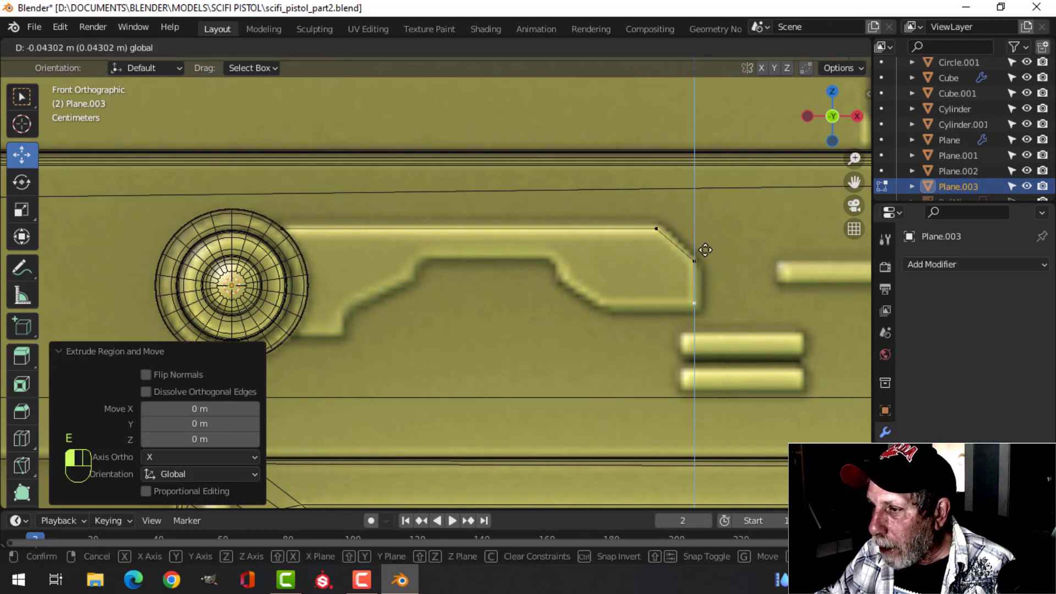
pyautogui.click(705, 251)
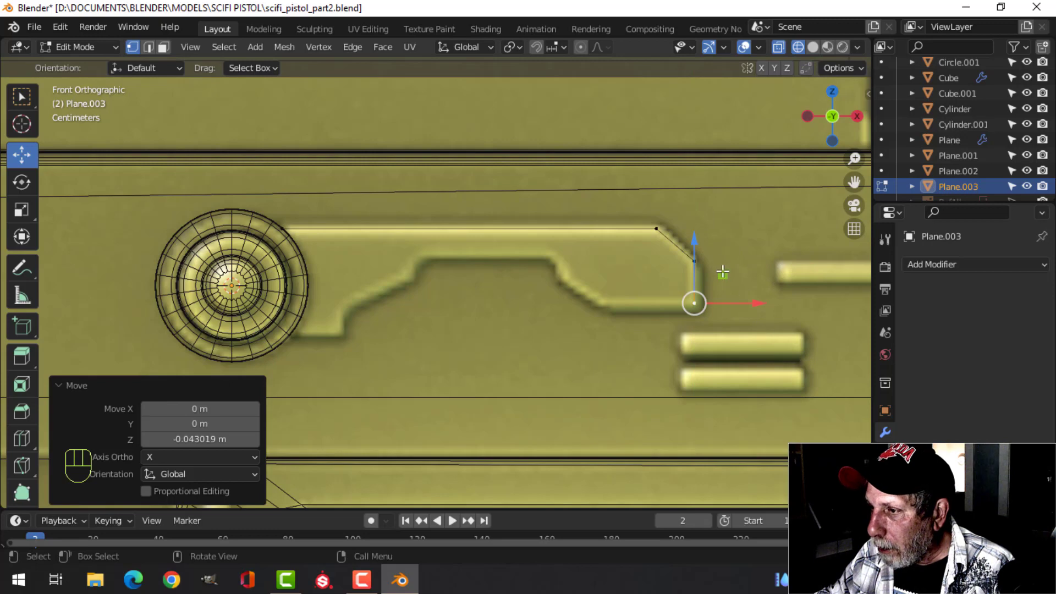
pyautogui.moveTo(698, 241); pyautogui.dragTo(698, 247)
pyautogui.press('e')
pyautogui.click(695, 304)
pyautogui.press('e')
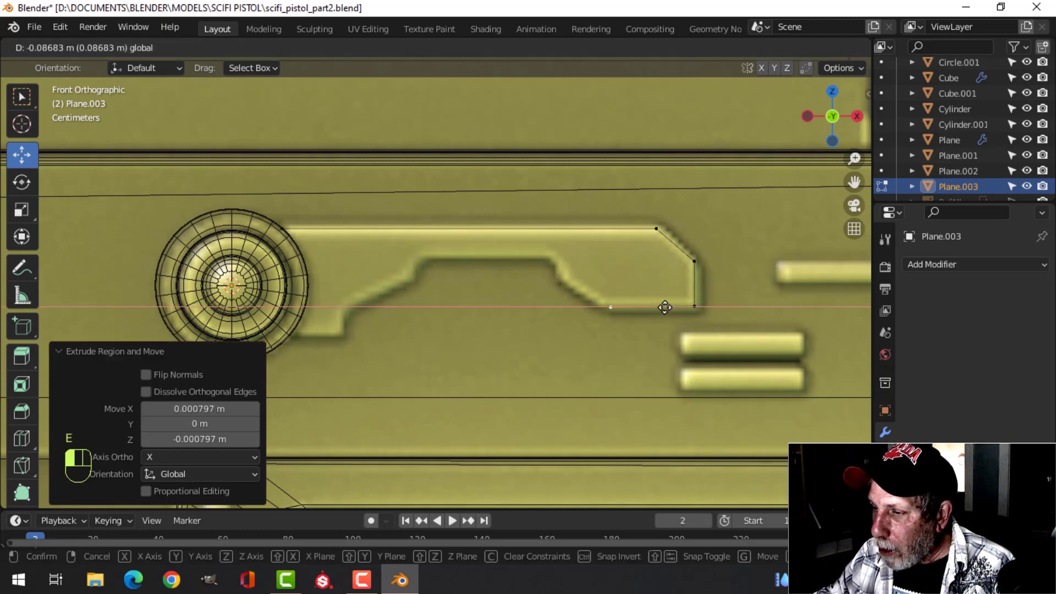
pyautogui.click(665, 308)
# Step: Extrude the slanted segment toward the lever's notch, about -0.045 m in X and 0.029 m in Z
pyautogui.press('e')
pyautogui.rightClick(712, 311)
pyautogui.press('g')
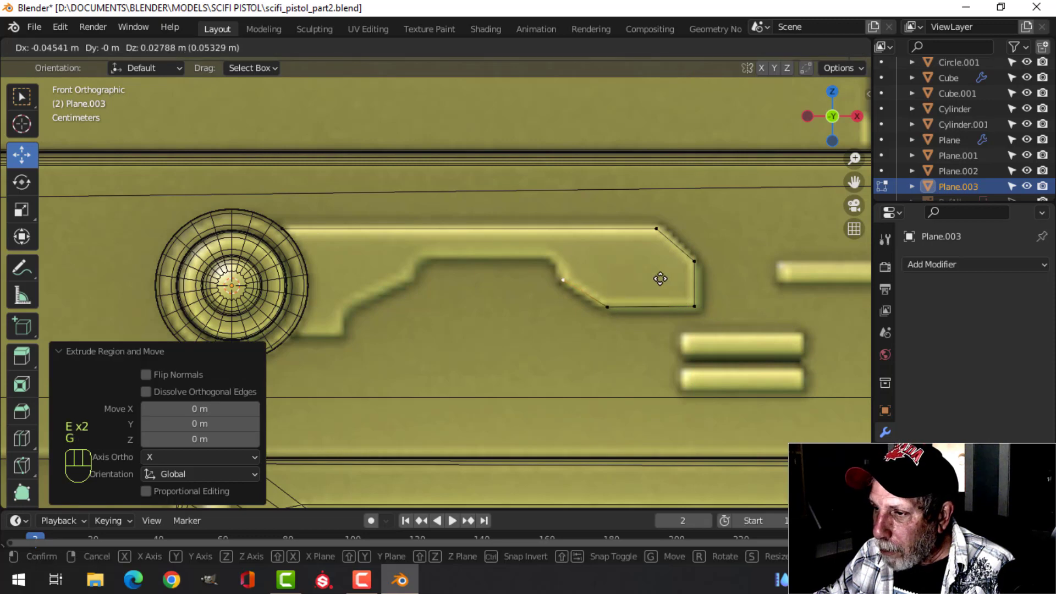
pyautogui.click(661, 278)
pyautogui.keyDown('shift'); pyautogui.moveTo(587, 276); pyautogui.dragTo(590, 323, button='middle'); pyautogui.keyUp('shift')
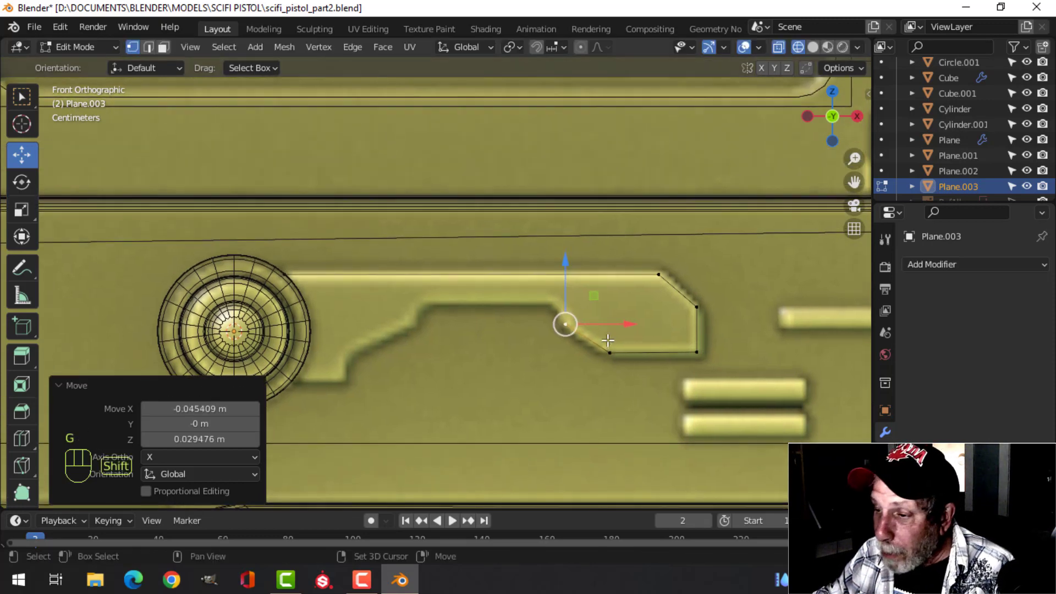
# Step: Extrude the notch's vertical side about 0.023 m up and shift both its vertices about 0.006 m toward the pivot along X
pyautogui.press('e')
pyautogui.rightClick(615, 338)
pyautogui.press('e')
pyautogui.click(563, 248)
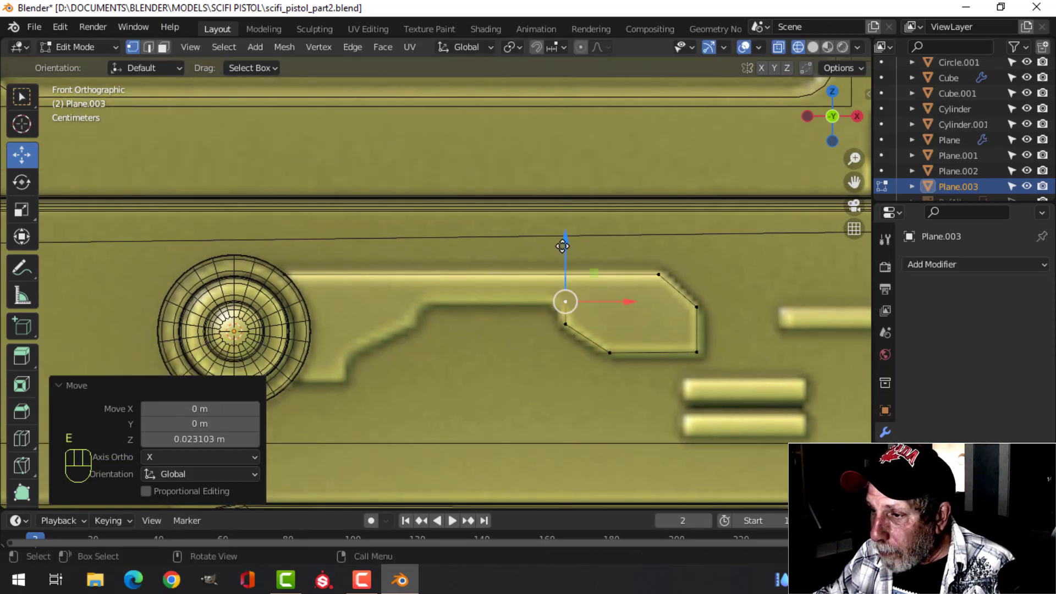
pyautogui.keyDown('shift'); pyautogui.click(575, 325); pyautogui.keyUp('shift')
pyautogui.press('g')
pyautogui.press('x')
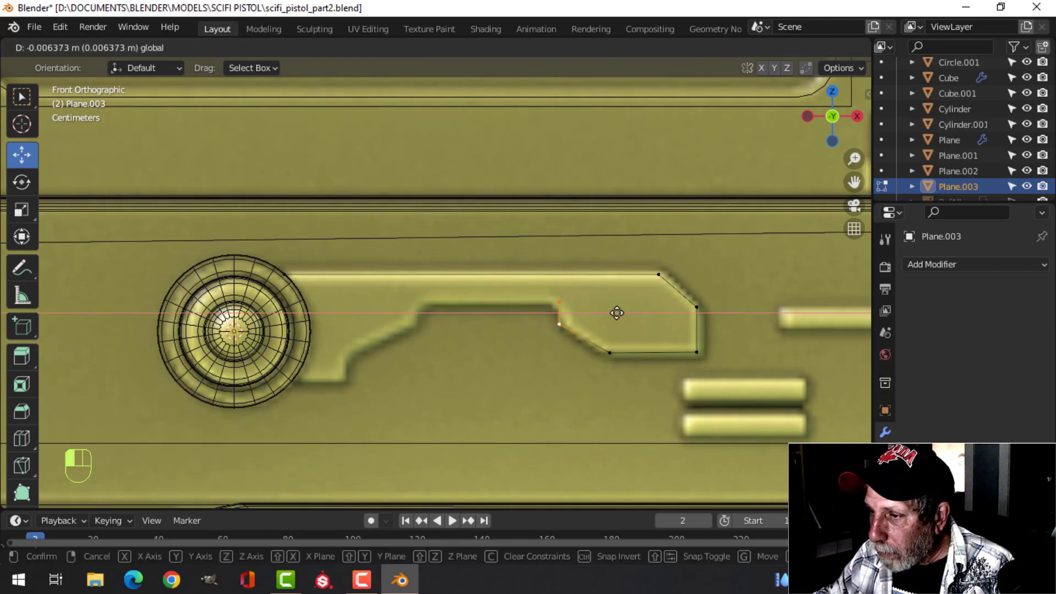
pyautogui.click(618, 312)
# Step: Extrude the notch's top segment about 0.144 m toward the pivot and a short vertical drop from its end
pyautogui.hotkey('alt', 'a')
pyautogui.press('e')
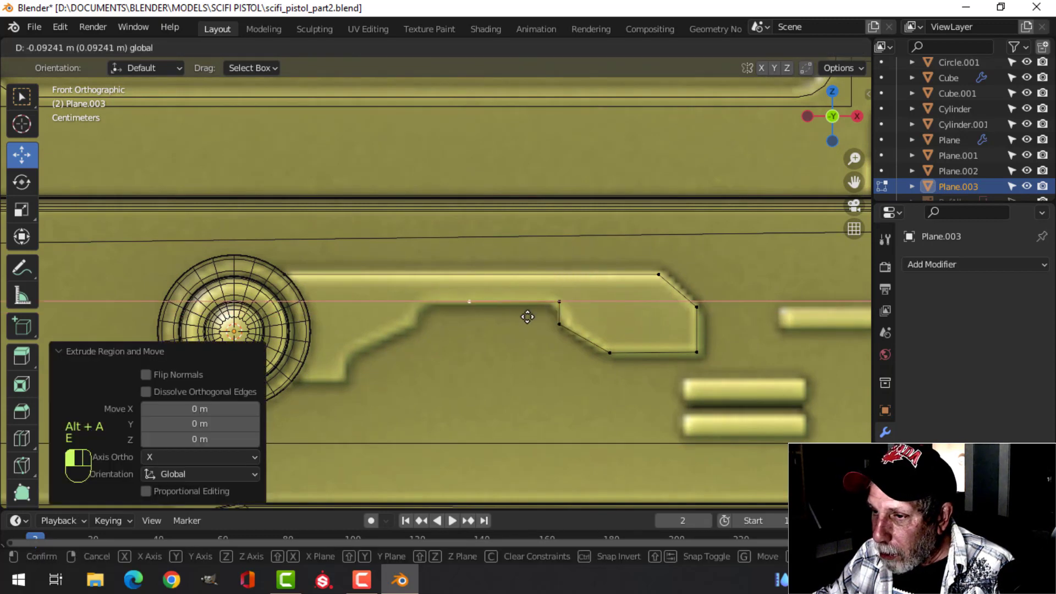
pyautogui.click(484, 326)
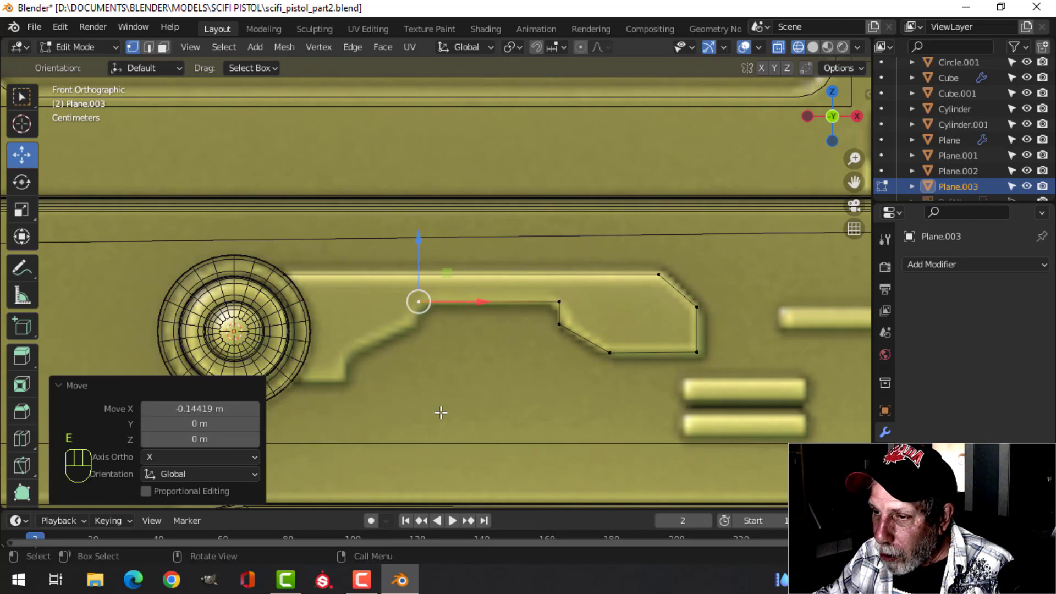
pyautogui.moveTo(416, 245); pyautogui.dragTo(410, 270)
# Step: Extrude the long slanted segment below the notch toward the pivot, about -0.073 m in X and -0.033 m in Z
pyautogui.keyDown('shift'); pyautogui.moveTo(446, 359); pyautogui.dragTo(566, 293, button='middle'); pyautogui.keyUp('shift')
pyautogui.press('e')
pyautogui.press('g')
pyautogui.click(485, 334)
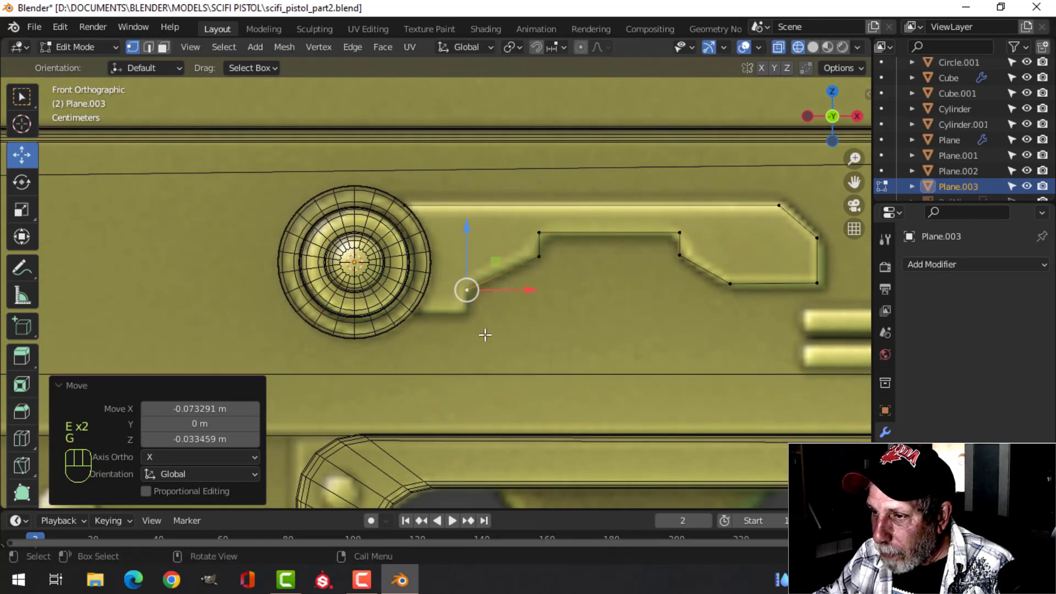
# Step: Extrude the short vertical segment to the lever's lower corner and the bottom segment from there back behind the pivot disc
pyautogui.press('e')
pyautogui.click(486, 334)
pyautogui.press('g')
pyautogui.click(517, 330)
pyautogui.press('e')
pyautogui.click(519, 330)
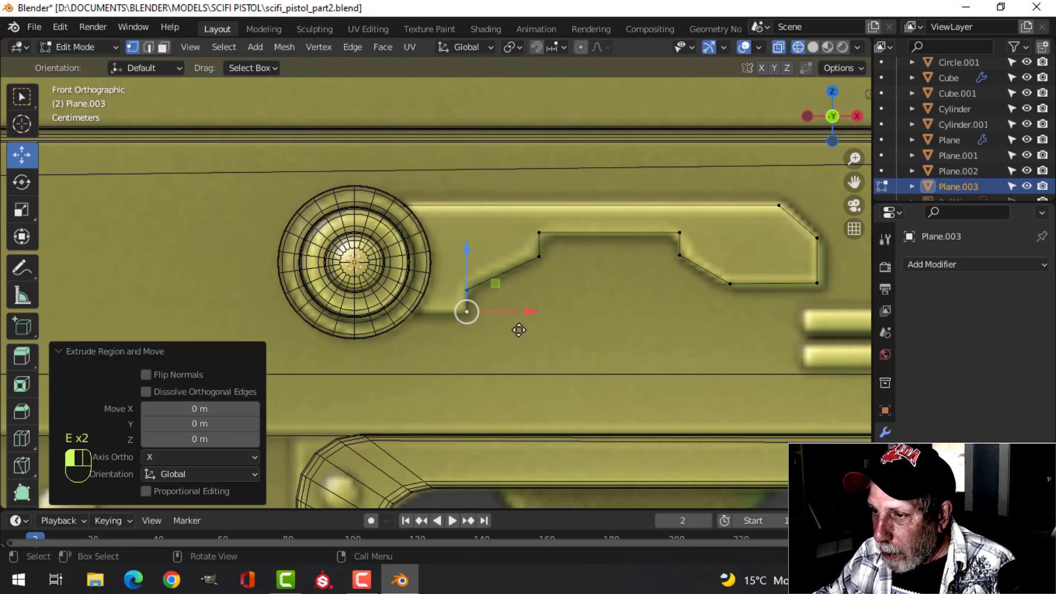
pyautogui.moveTo(506, 312); pyautogui.dragTo(406, 309)
# Step: Shift the outline's two open end vertices farther inside the pivot disc and join them with an edge
pyautogui.click(406, 204)
pyautogui.moveTo(464, 205); pyautogui.dragTo(450, 204)
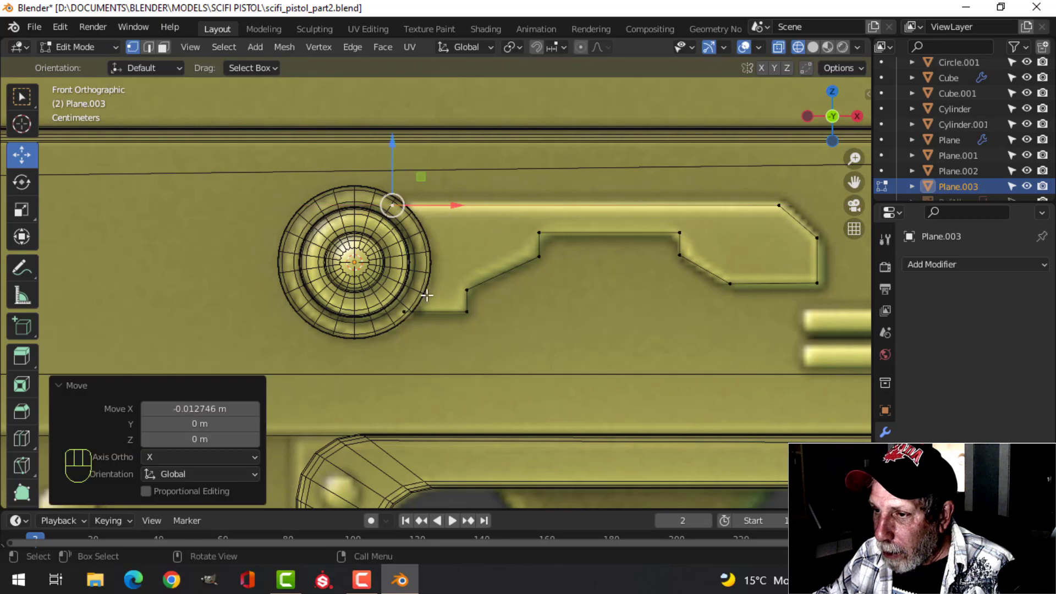
pyautogui.click(401, 312)
pyautogui.moveTo(462, 312); pyautogui.dragTo(455, 311)
pyautogui.keyDown('shift'); pyautogui.click(393, 205); pyautogui.keyUp('shift')
pyautogui.press('f')
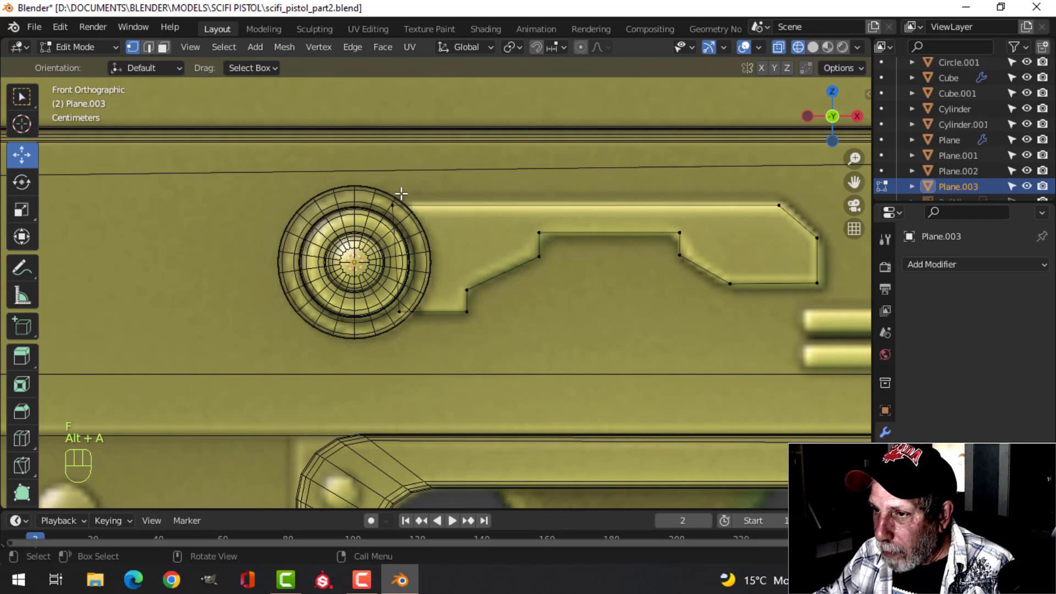
# Step: Align the closing edge's two vertices vertically by scaling them to 0 along X
pyautogui.keyDown('shift'); pyautogui.click(400, 312); pyautogui.keyUp('shift')
pyautogui.press('s')
pyautogui.press('x')
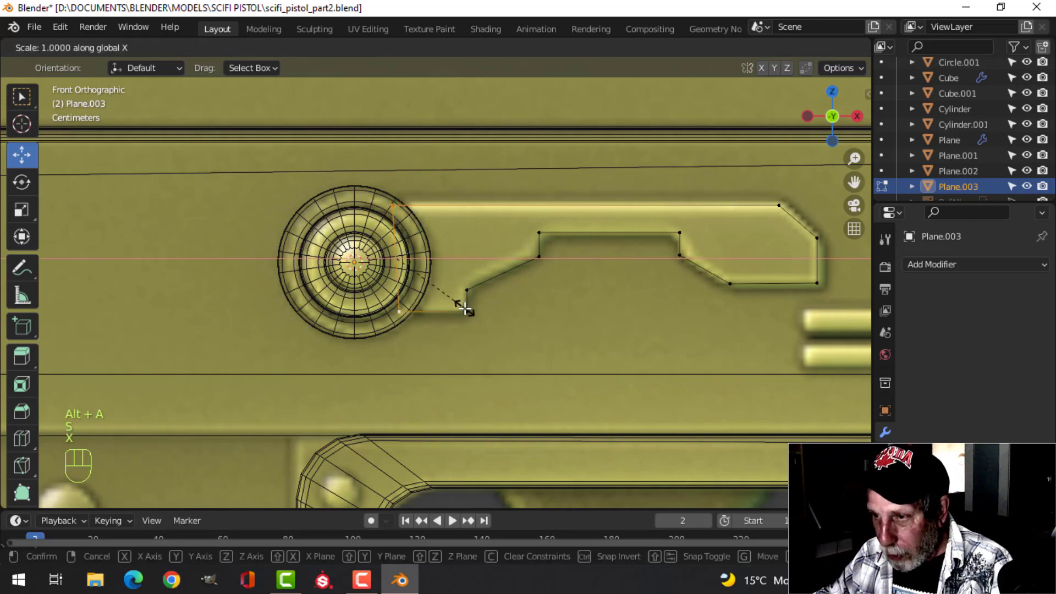
pyautogui.press('0')
pyautogui.click(465, 309)
pyautogui.hotkey('alt', 'a')
pyautogui.scroll(1, 561, 318)
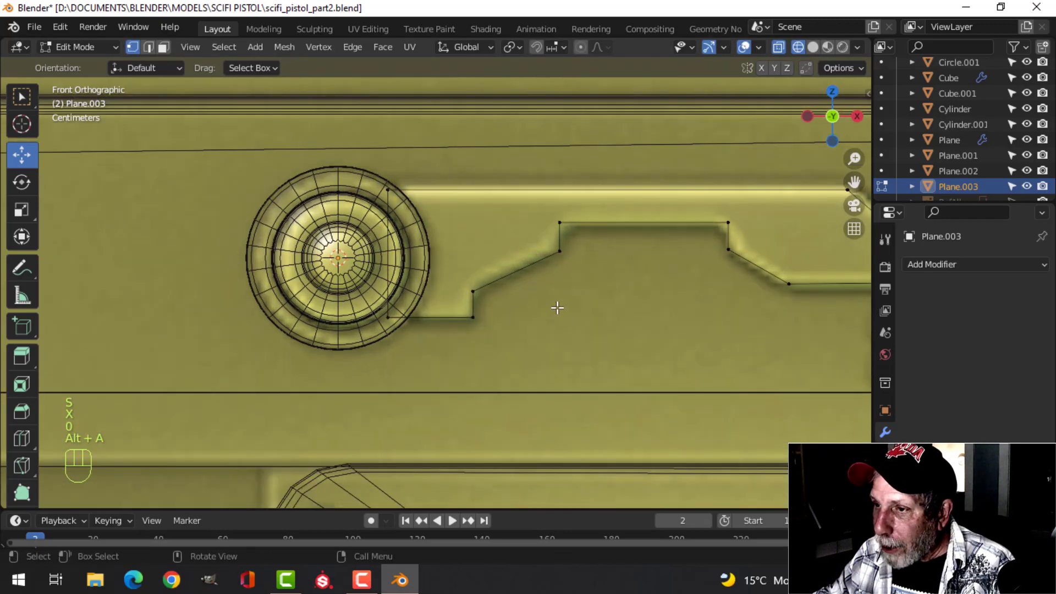
# Step: Vertex-bevel the four corners of the lever's notch with 3 segments and a width of about 0.0067 m
pyautogui.scroll(-1, 571, 300)
pyautogui.keyDown('shift'); pyautogui.moveTo(583, 301); pyautogui.dragTo(507, 309, button='middle'); pyautogui.keyUp('shift')
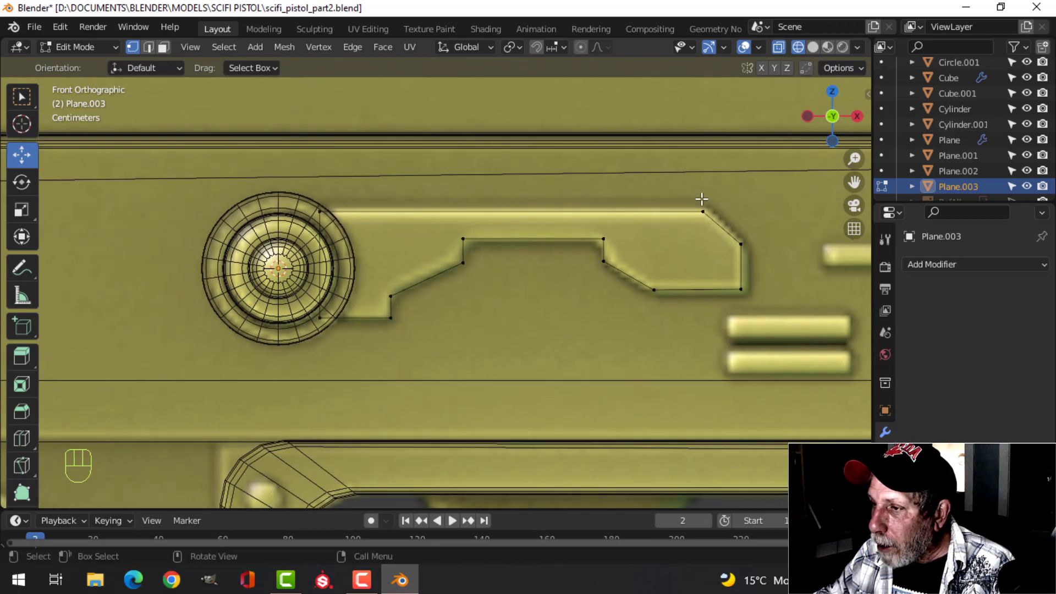
pyautogui.keyDown('shift'); pyautogui.click(612, 231); pyautogui.keyUp('shift')
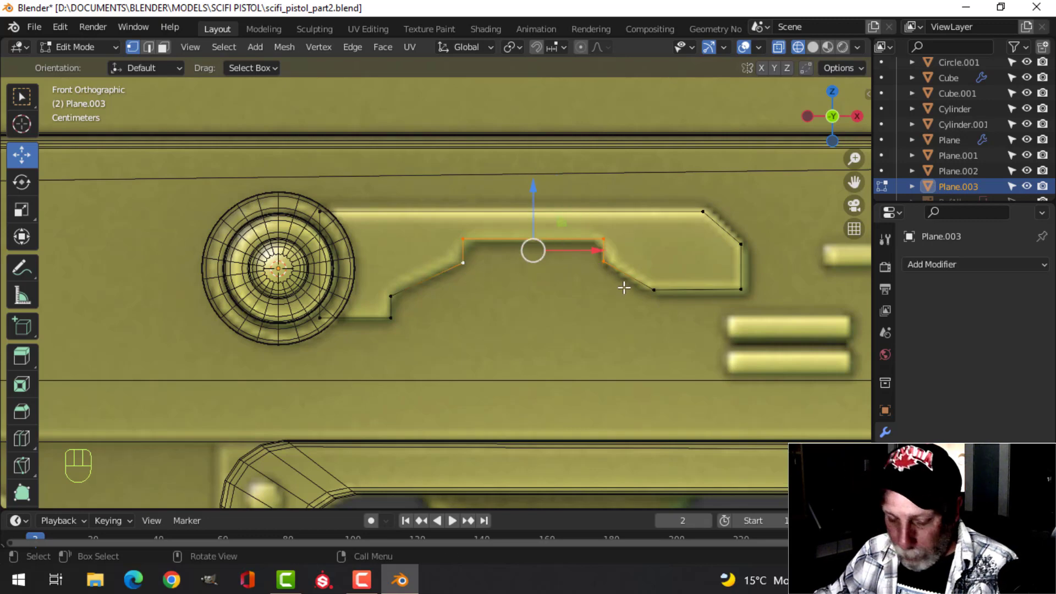
pyautogui.hotkey('ctrl', 'shift', 'b')
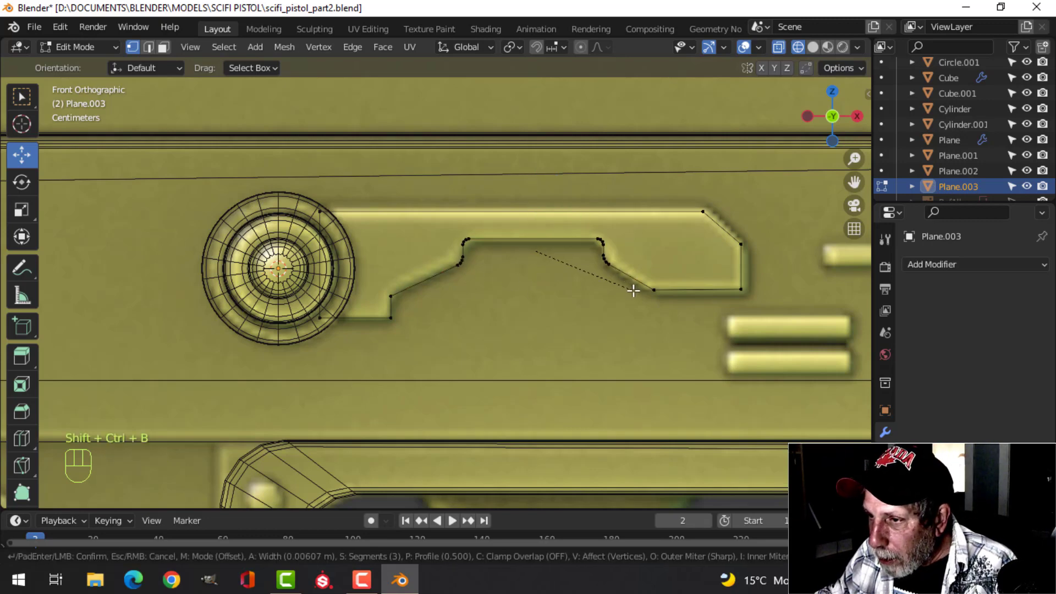
pyautogui.click(634, 292)
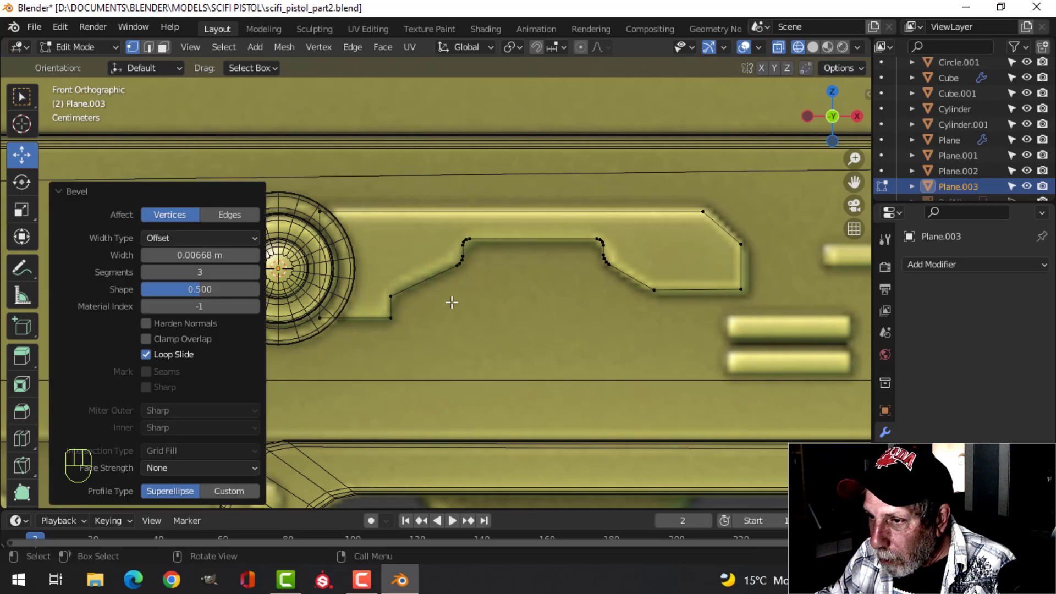
# Step: Round the two corners of the short vertical edge near the pivot with 3-segment vertex bevels, the lower one about 0.008 m wide
pyautogui.hotkey('alt', 'a')
pyautogui.hotkey('ctrl', 'shift', 'b')
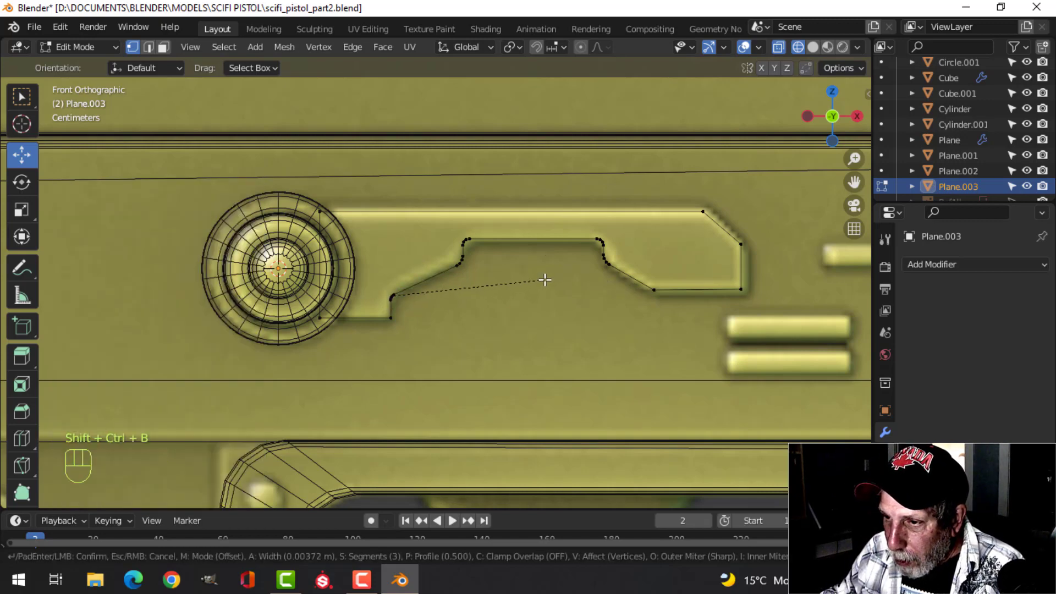
pyautogui.click(547, 278)
pyautogui.hotkey('alt', 'a')
pyautogui.click(389, 327)
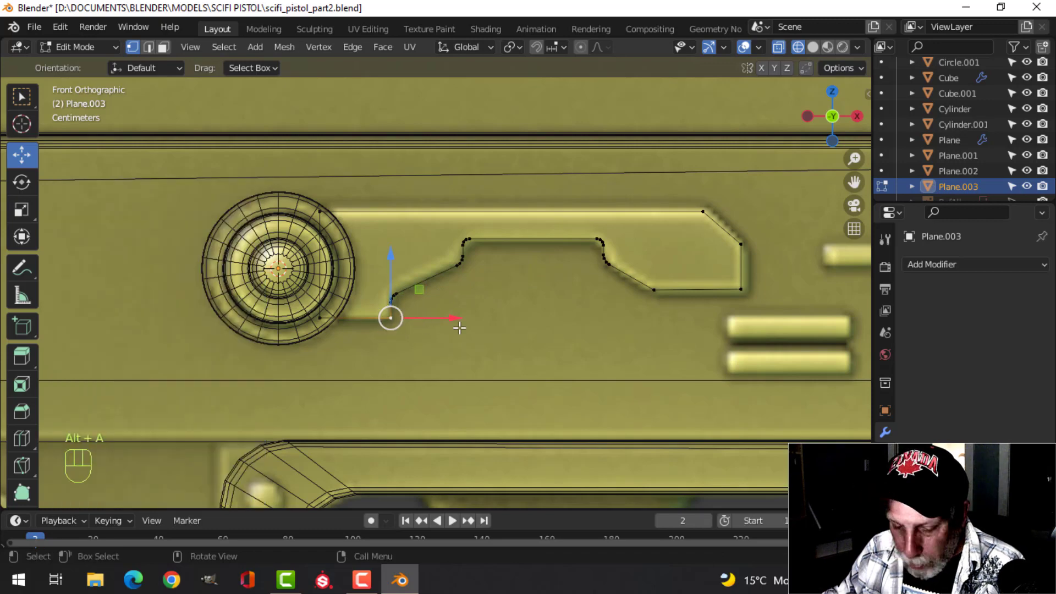
pyautogui.hotkey('ctrl', 'shift', 'b')
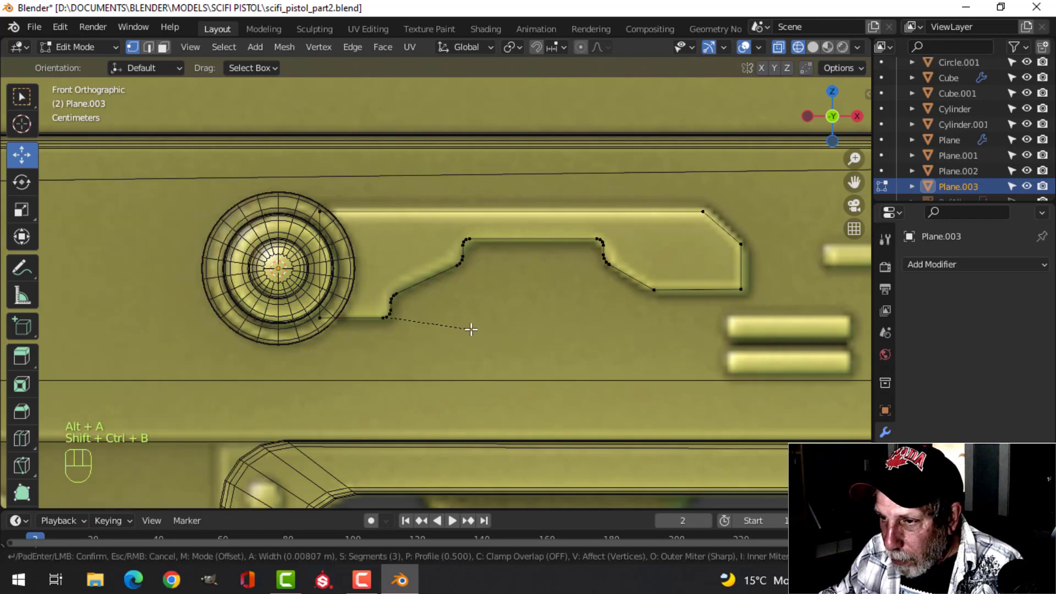
pyautogui.click(471, 329)
# Step: Vertex-bevel the corner below the notch's slanted far side with 3 segments and a width of about 0.008 m
pyautogui.click(674, 292)
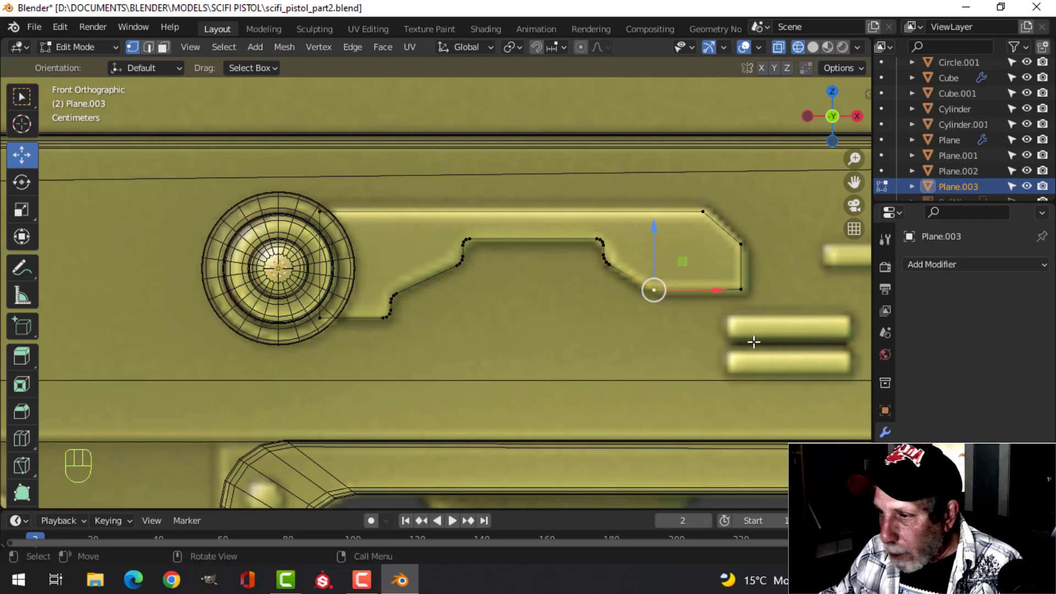
pyautogui.hotkey('ctrl', 'shift', 'b')
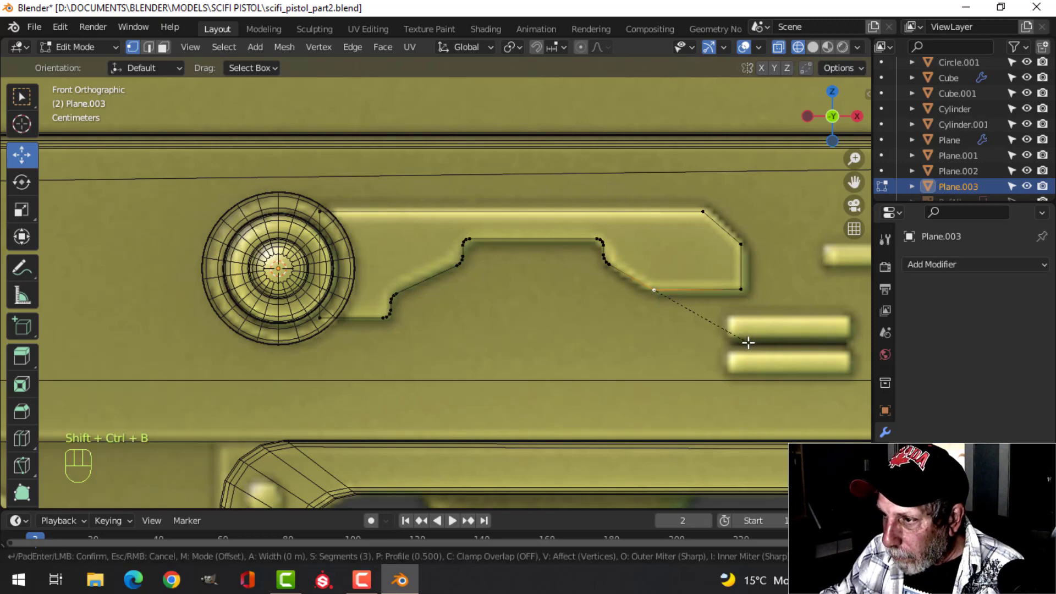
pyautogui.click(694, 302)
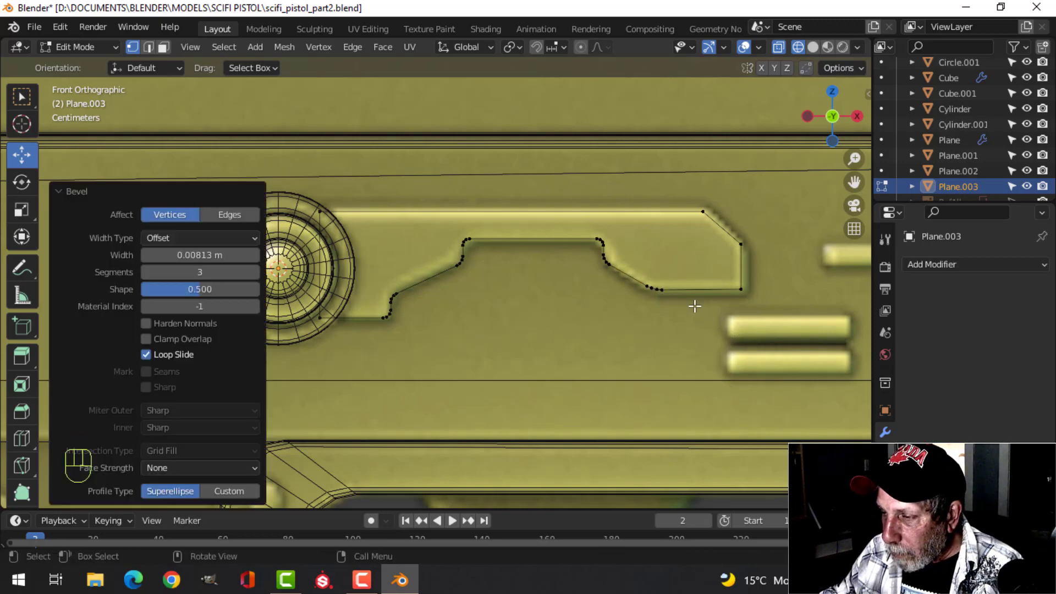
# Step: Round the three corners at the lever's free end with a 3-segment vertex bevel
pyautogui.press('Tab')
pyautogui.keyDown('shift'); pyautogui.moveTo(751, 288); pyautogui.dragTo(618, 268, button='middle'); pyautogui.keyUp('shift')
pyautogui.press('Tab')
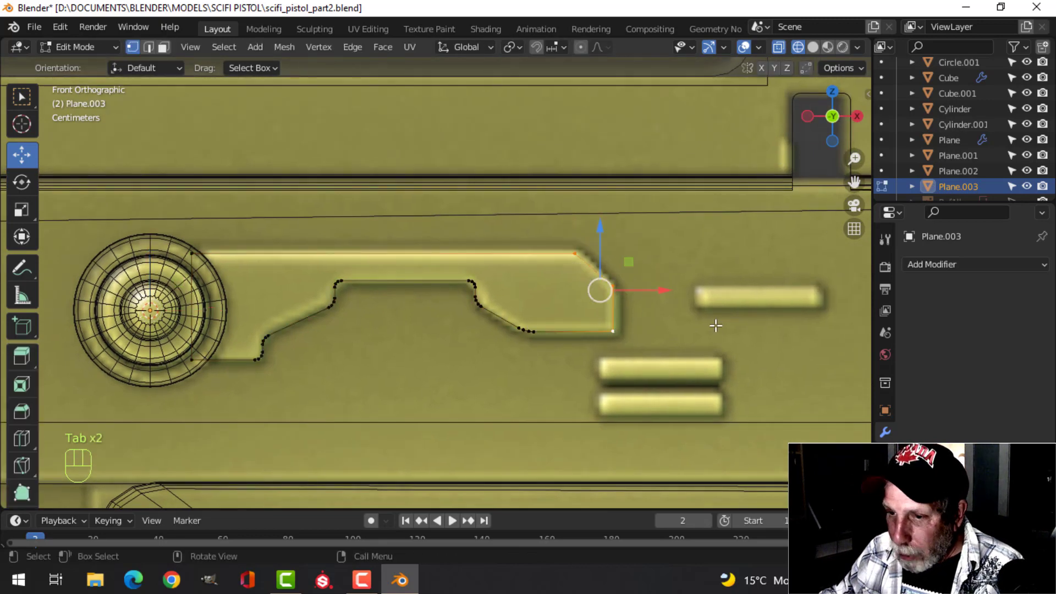
pyautogui.hotkey('shift', 'ctrl', 'b')
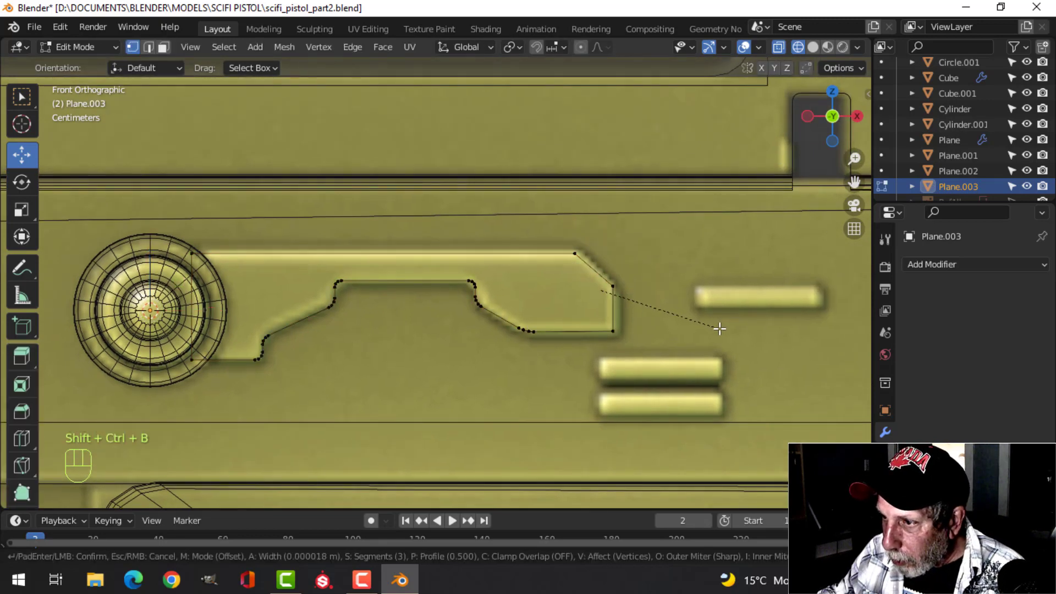
pyautogui.click(715, 327)
# Step: Fill the whole lever outline with a face and extrude it about 0.0176 m toward the pistol body
pyautogui.press('a')
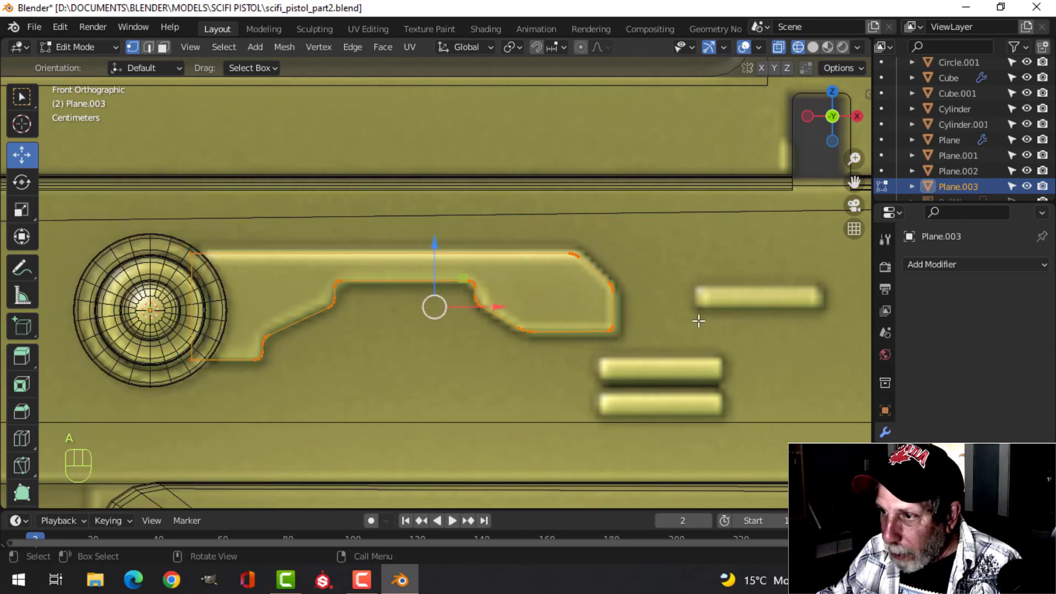
pyautogui.press('f')
pyautogui.scroll(-2, 638, 305)
pyautogui.moveTo(641, 304); pyautogui.dragTo(462, 349, button='middle')
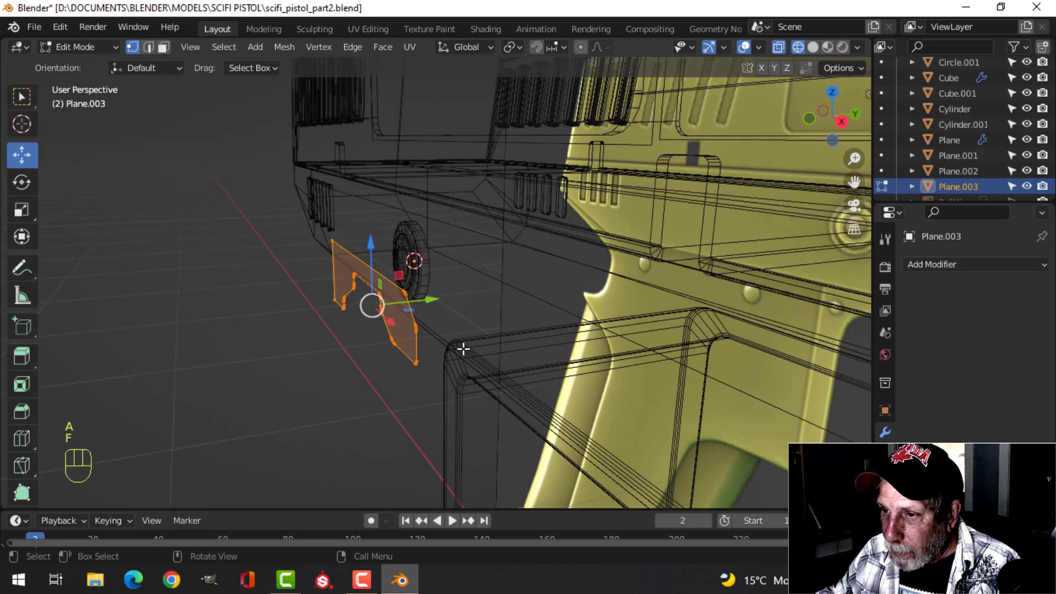
pyautogui.press('e')
pyautogui.click(476, 346)
# Step: Delete the extruded face on the lever's back and switch the viewport to solid shading
pyautogui.press('x')
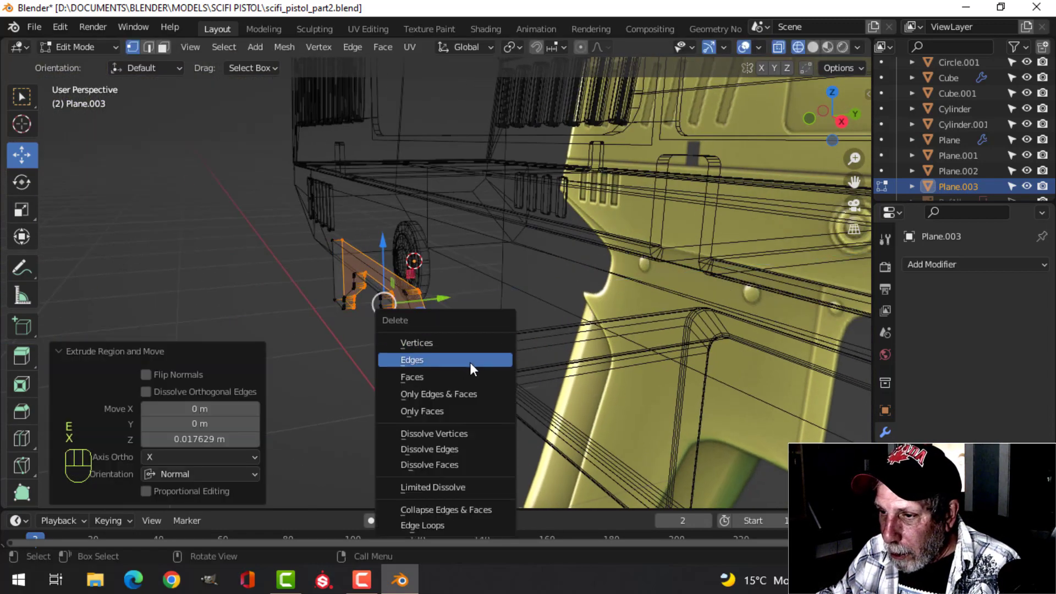
pyautogui.click(451, 376)
pyautogui.press('z')
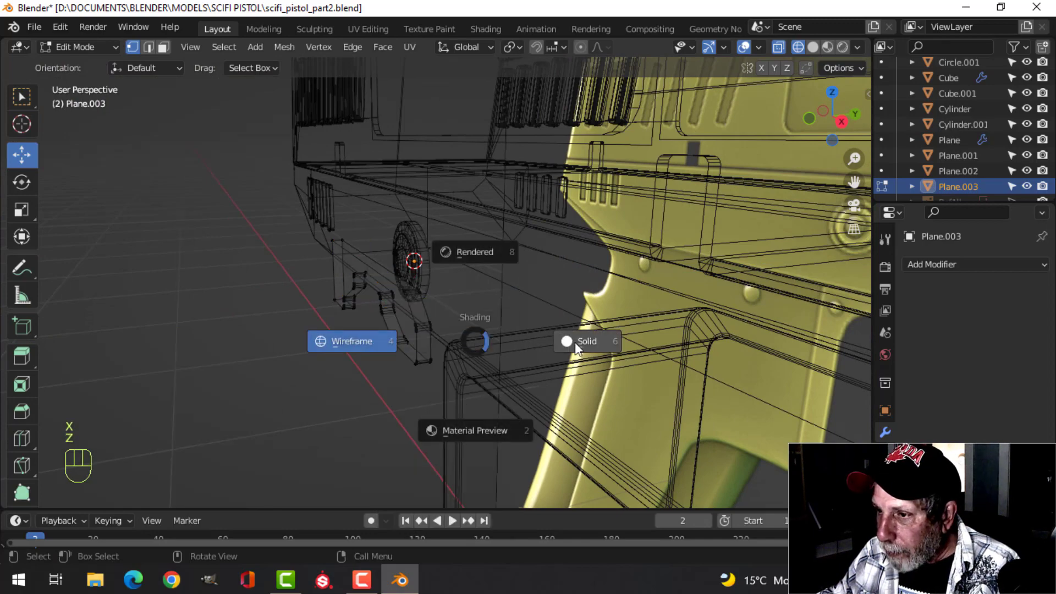
pyautogui.click(575, 342)
pyautogui.press('Tab')
# Step: Move the whole lever mesh along Y until it sits against the pistol's side behind the pivot disc
pyautogui.moveTo(535, 341); pyautogui.dragTo(448, 385, button='middle')
pyautogui.press('Tab')
pyautogui.press('a')
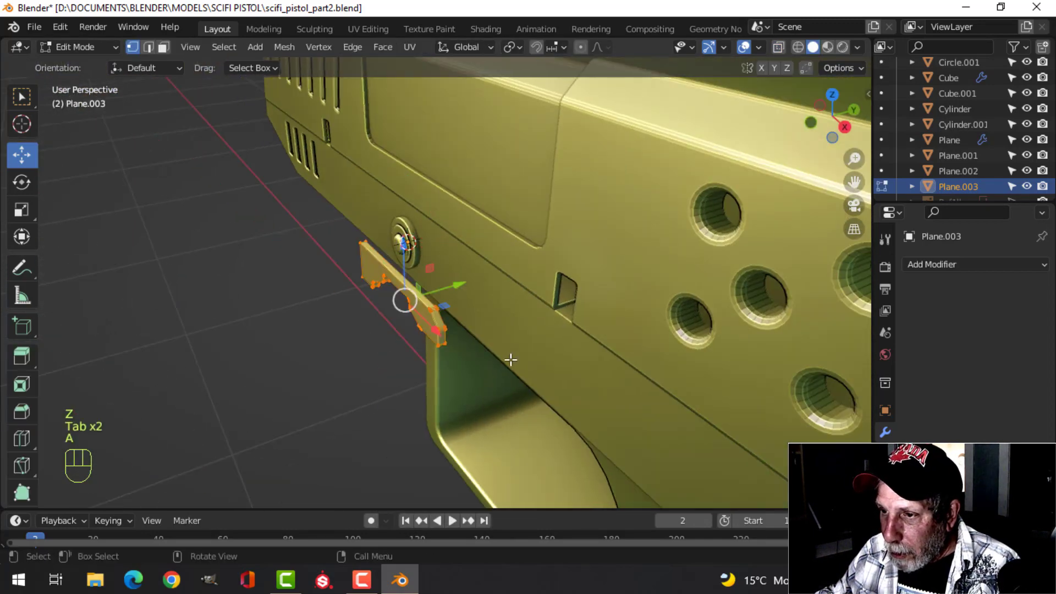
pyautogui.moveTo(510, 358); pyautogui.dragTo(469, 295, button='middle')
pyautogui.moveTo(469, 295); pyautogui.dragTo(520, 274)
pyautogui.moveTo(520, 274); pyautogui.dragTo(573, 297, button='middle')
pyautogui.press('Tab')
pyautogui.hotkey('alt', 'a')
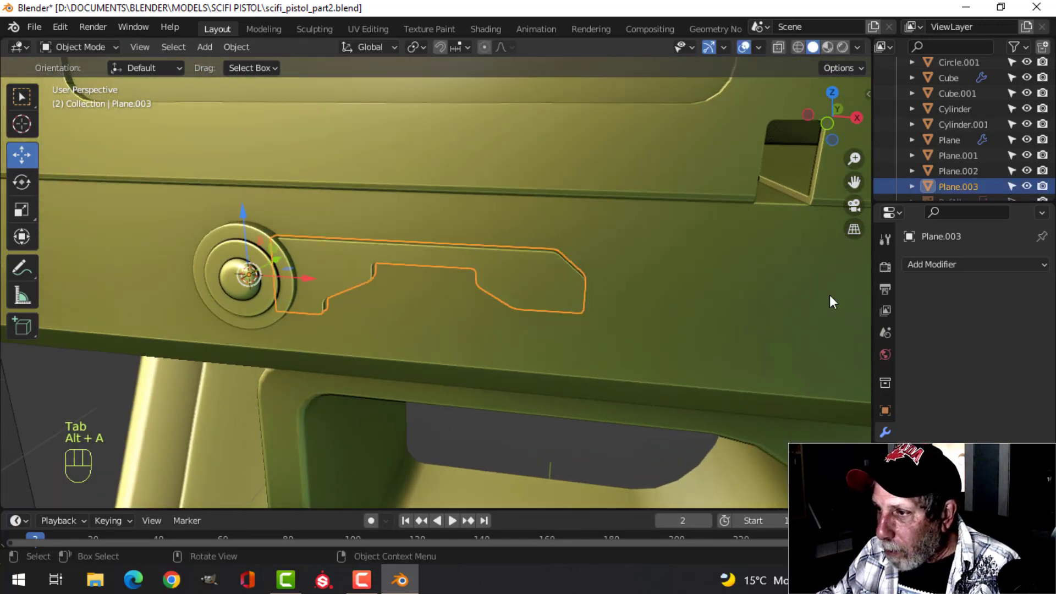
# Step: Add a Bevel modifier to the lever with an amount of 0.01 m
pyautogui.click(941, 263)
pyautogui.click(740, 315)
pyautogui.scroll(2, 693, 327)
pyautogui.moveTo(692, 328); pyautogui.dragTo(709, 330, button='middle')
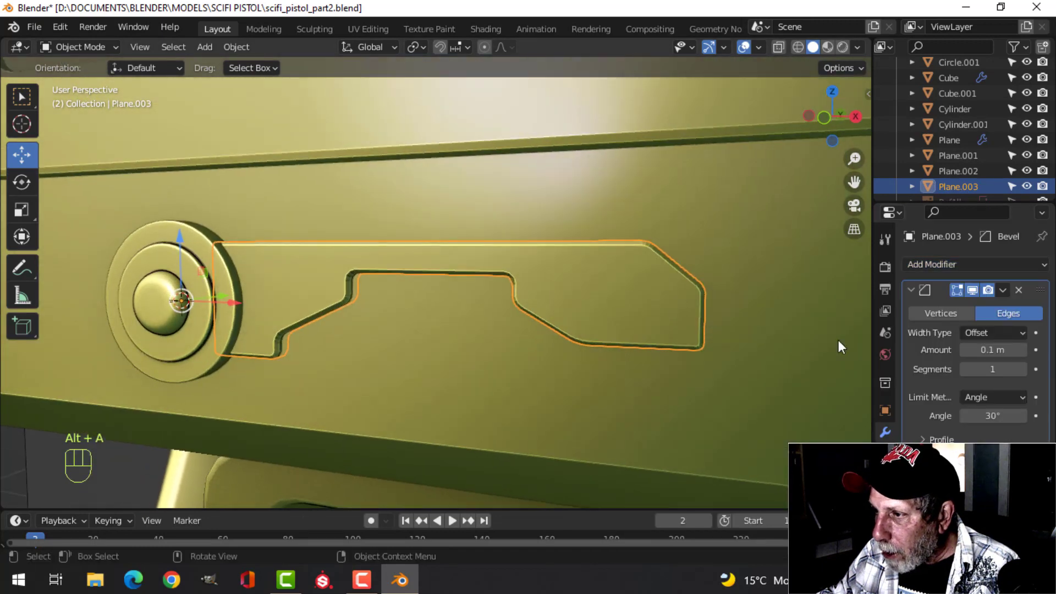
pyautogui.click(993, 350)
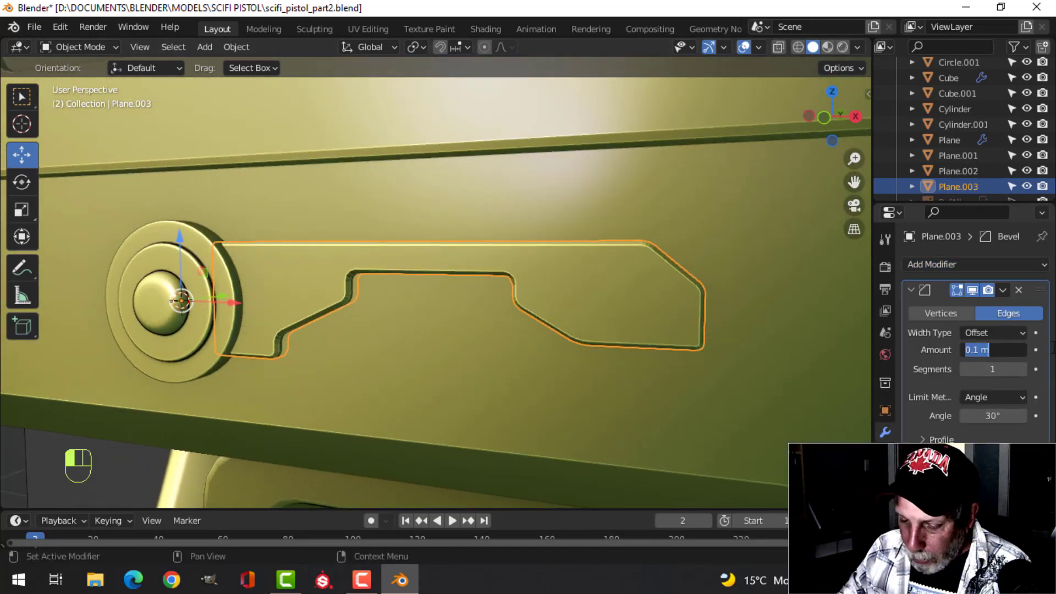
pyautogui.write('0.01')
pyautogui.press('Return')
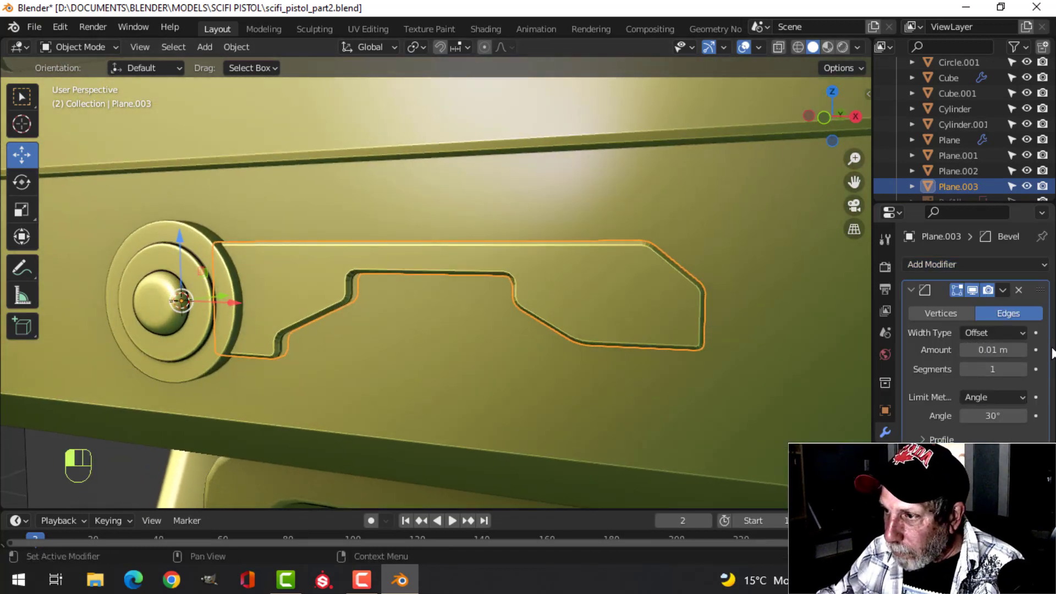
# Step: Shade the lever smooth and add a Weighted Normal modifier
pyautogui.rightClick(612, 302)
pyautogui.click(596, 278)
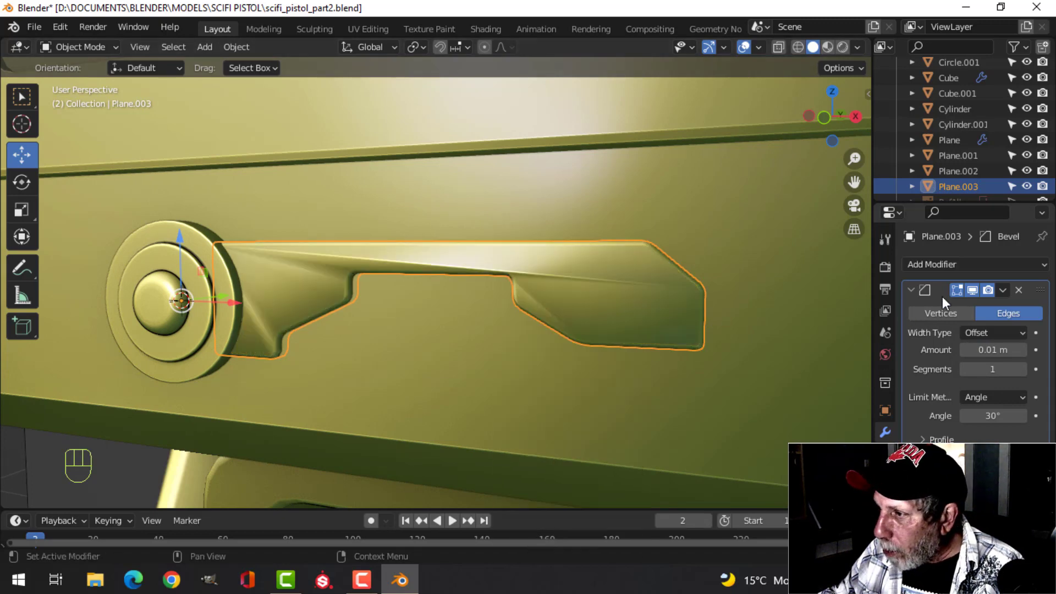
pyautogui.click(945, 265)
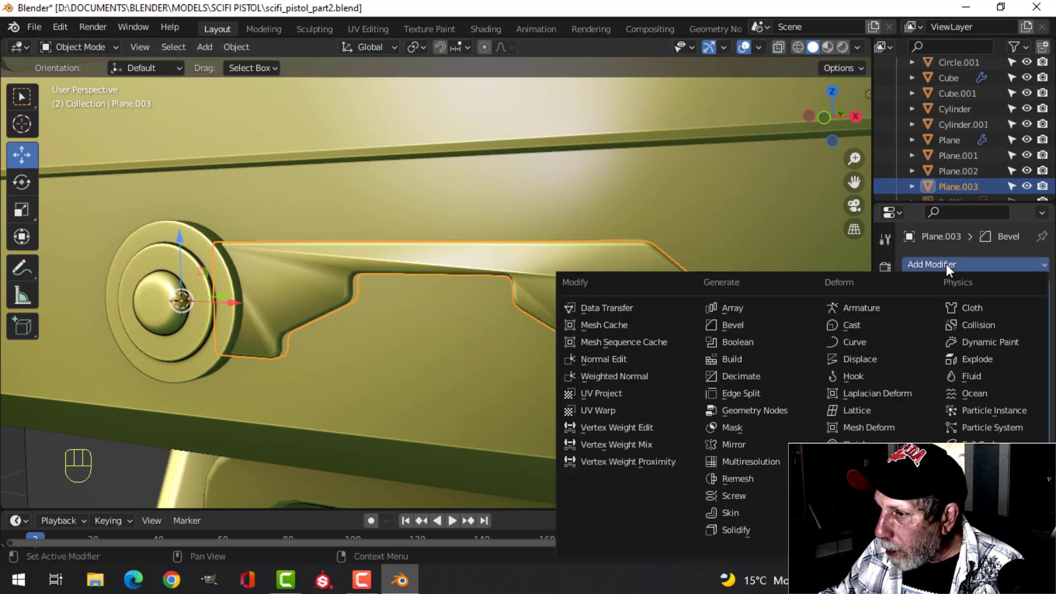
pyautogui.click(620, 376)
# Step: Enable Auto Smooth for the lever's mesh normals and check the shading around its edges
pyautogui.click(885, 520)
pyautogui.scroll(-4, 974, 330)
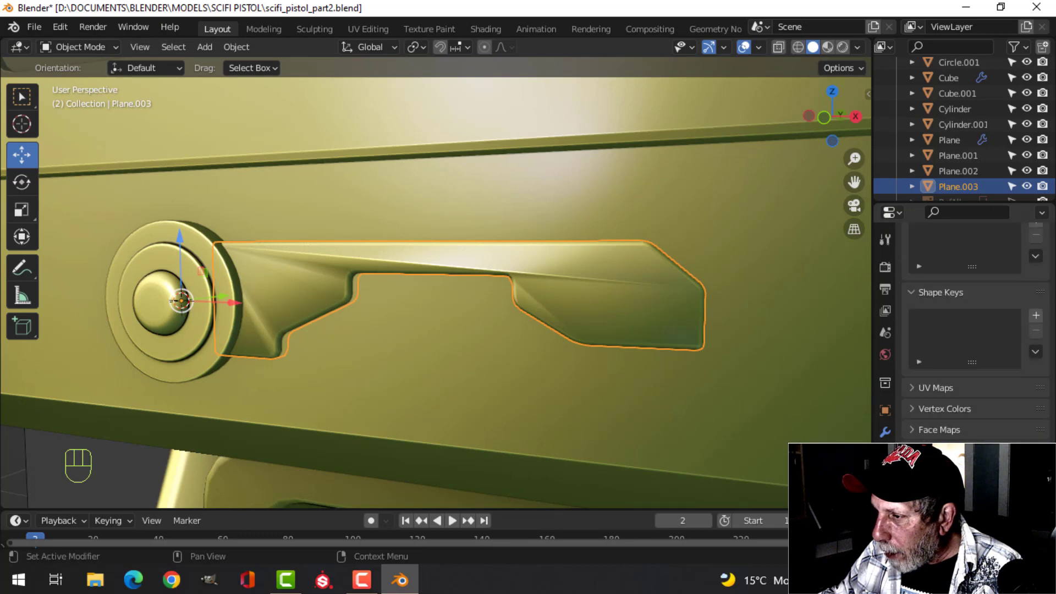
pyautogui.scroll(-3, 510, 358)
pyautogui.hotkey('alt', 'a')
pyautogui.scroll(4, 531, 326)
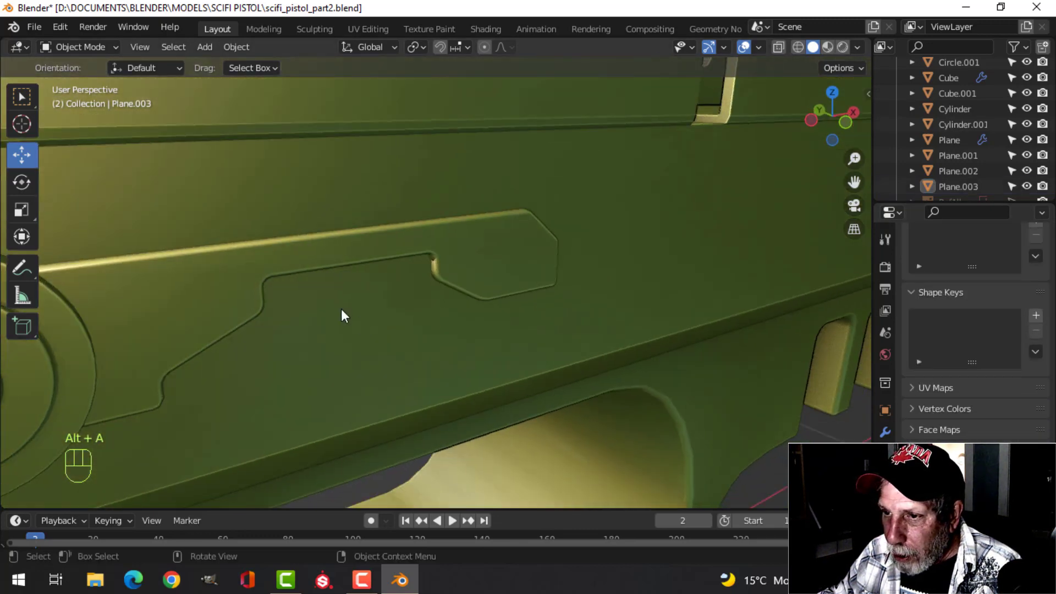
pyautogui.keyDown('shift'); pyautogui.moveTo(343, 314); pyautogui.dragTo(636, 345, button='middle'); pyautogui.keyUp('shift')
pyautogui.moveTo(636, 346); pyautogui.dragTo(584, 318, button='middle')
# Step: Set the outer miter of the lever's Bevel modifier to Arc
pyautogui.click(584, 318)
pyautogui.scroll(-3, 663, 363)
pyautogui.keyDown('shift'); pyautogui.moveTo(674, 372); pyautogui.dragTo(539, 353, button='middle'); pyautogui.keyUp('shift')
pyautogui.click(886, 431)
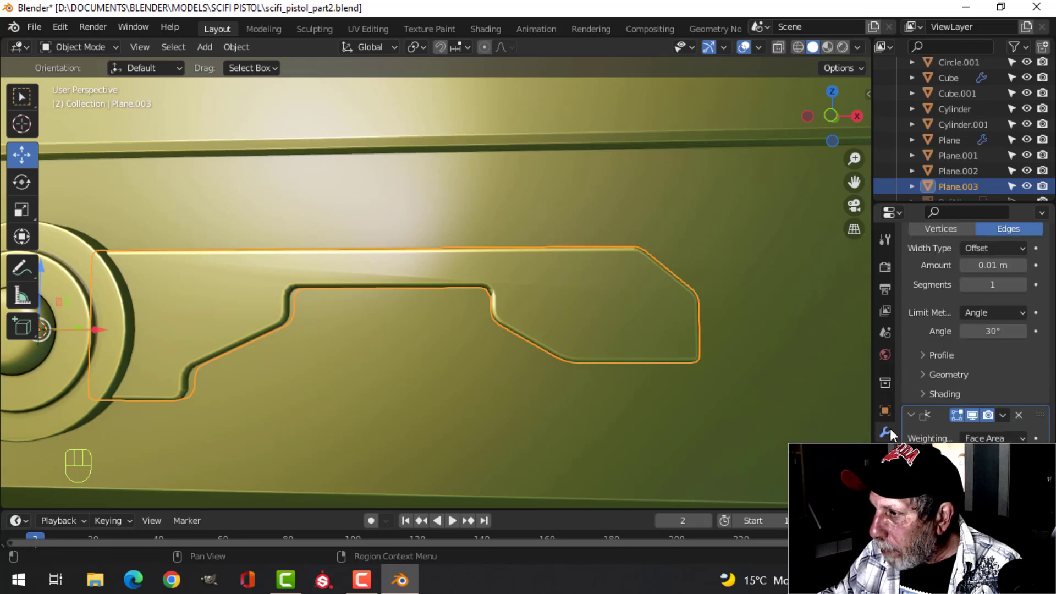
pyautogui.scroll(2, 968, 396)
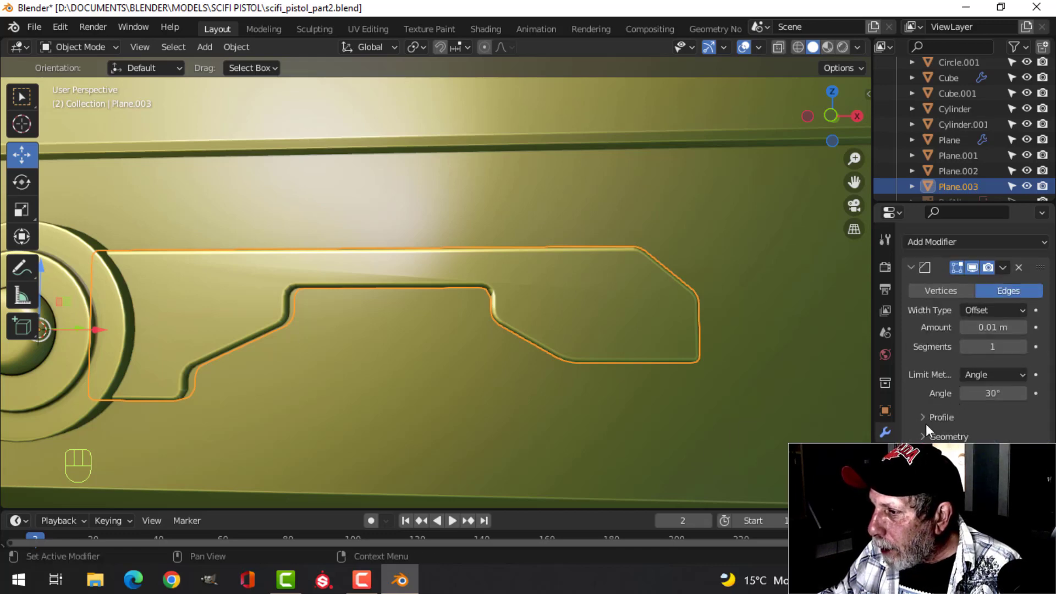
pyautogui.click(947, 434)
pyautogui.scroll(-4, 960, 437)
pyautogui.click(985, 335)
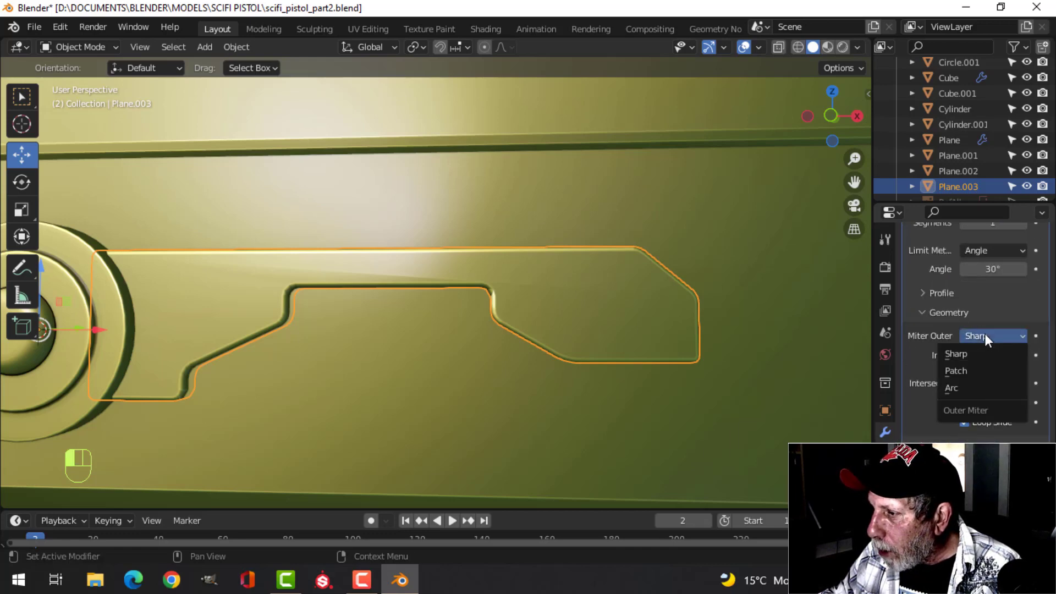
pyautogui.click(962, 386)
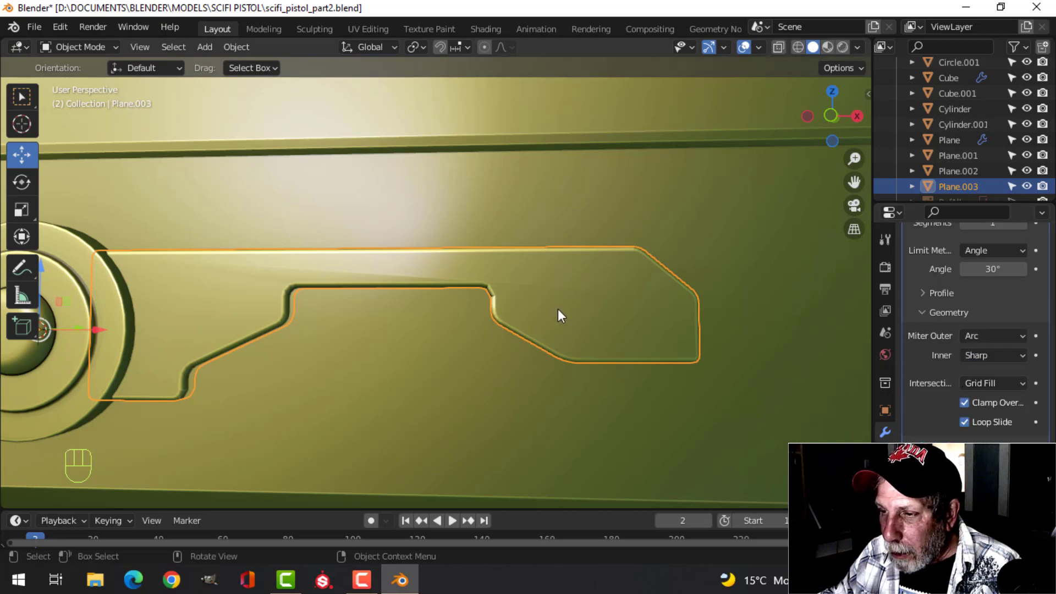
# Step: Set the lever's Bevel modifier to 2 segments
pyautogui.moveTo(558, 311); pyautogui.dragTo(583, 308, button='middle')
pyautogui.click(743, 323)
pyautogui.moveTo(743, 323); pyautogui.dragTo(638, 304, button='middle')
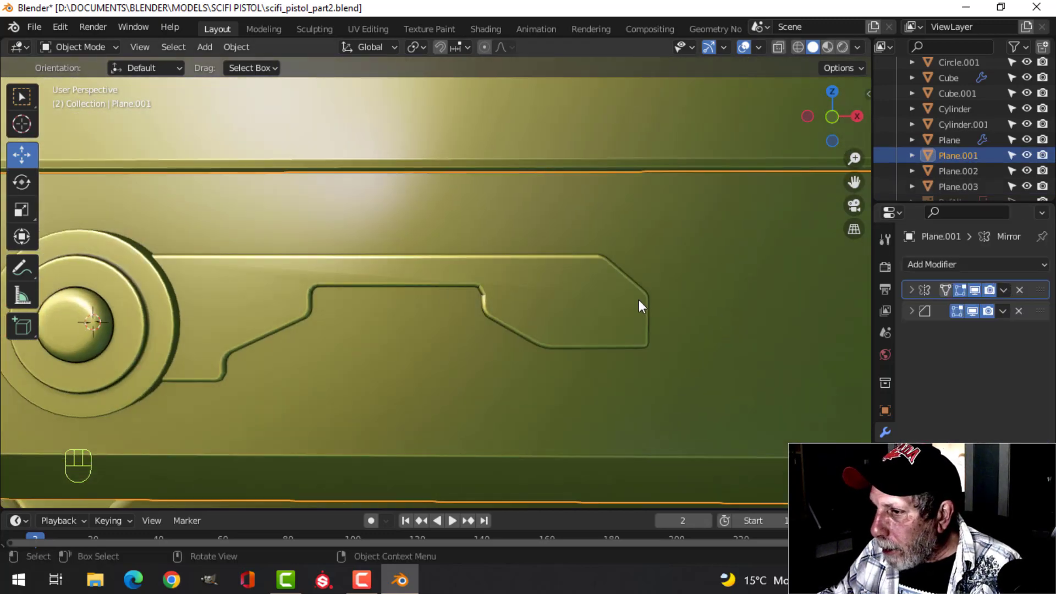
pyautogui.click(638, 304)
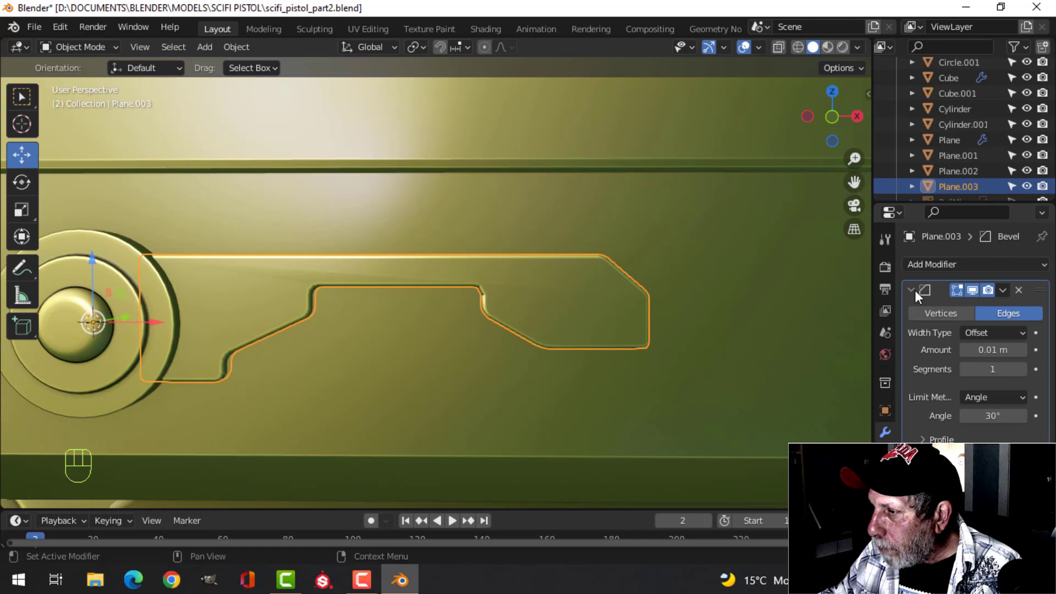
pyautogui.click(1022, 369)
# Step: Move the whole lever mesh slightly outward along Y, away from the pistol body
pyautogui.moveTo(502, 287); pyautogui.dragTo(398, 296, button='middle')
pyautogui.click(427, 305)
pyautogui.press('Tab')
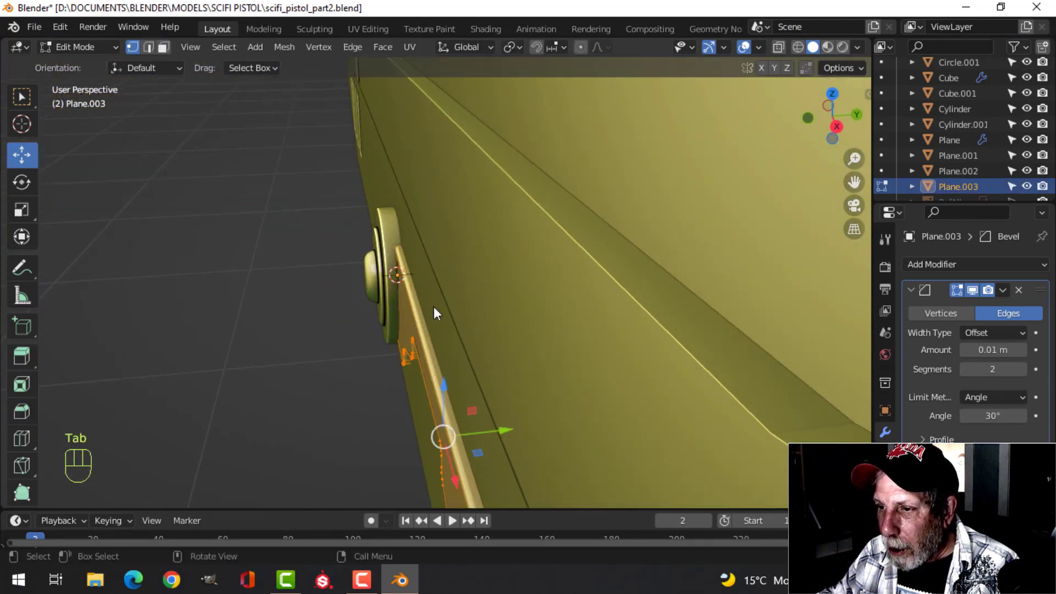
pyautogui.press('a')
pyautogui.moveTo(501, 431); pyautogui.dragTo(473, 427)
pyautogui.press('Tab')
pyautogui.moveTo(473, 428); pyautogui.dragTo(557, 279, button='middle')
pyautogui.hotkey('alt', 'a')
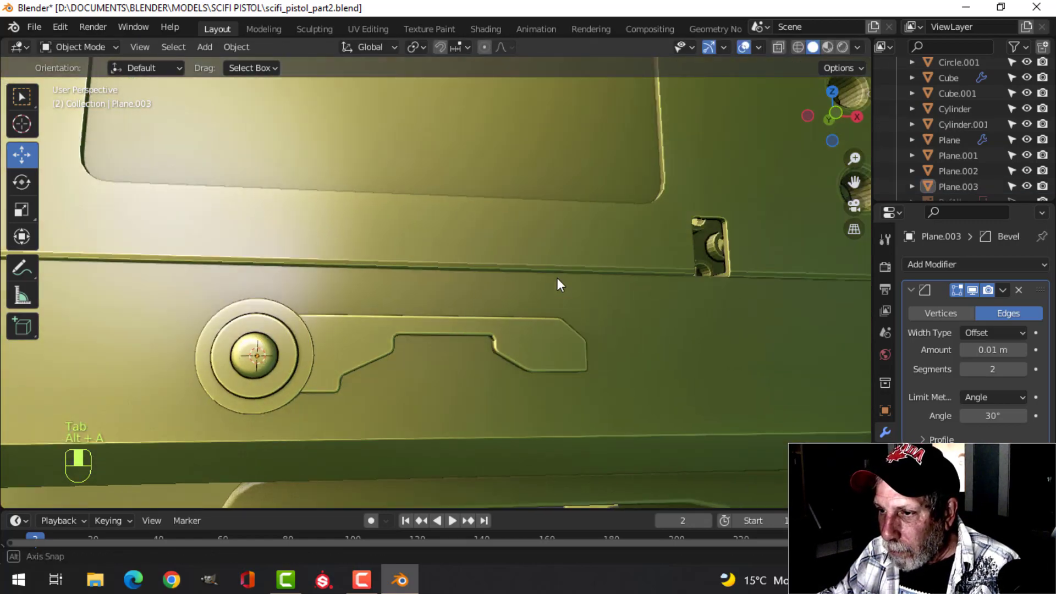
# Step: Return to the front view of the pistol and save the file
pyautogui.scroll(-5, 557, 278)
pyautogui.moveTo(515, 326)
pyautogui.mouseDown(button='middle')
pyautogui.moveTo(477, 249)
pyautogui.moveTo(526, 352)
pyautogui.moveTo(526, 329)
pyautogui.mouseUp(button='middle')
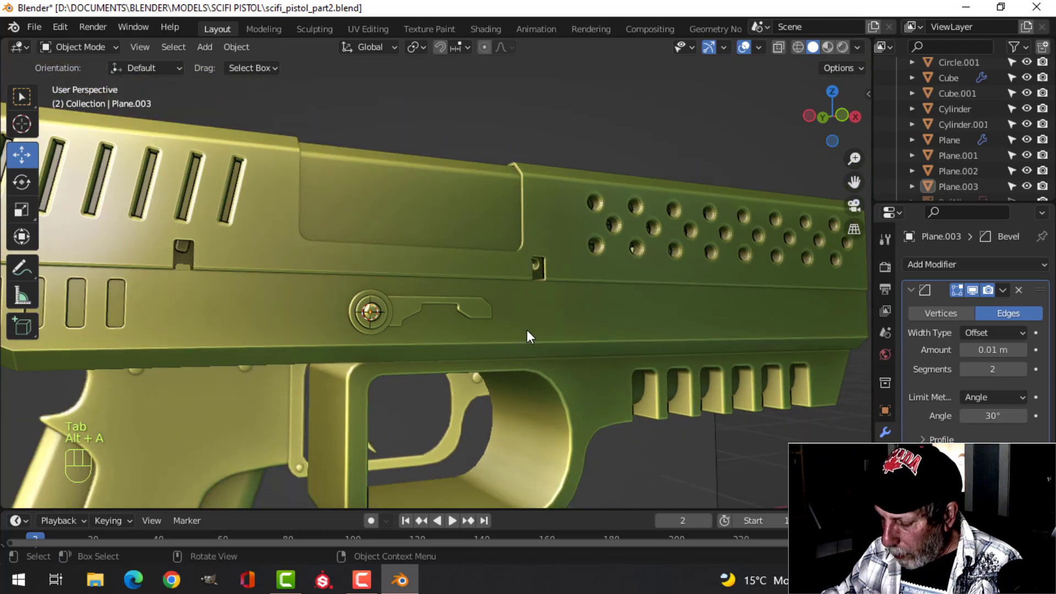
pyautogui.press('KP_1')
pyautogui.hotkey('ctrl', 's')
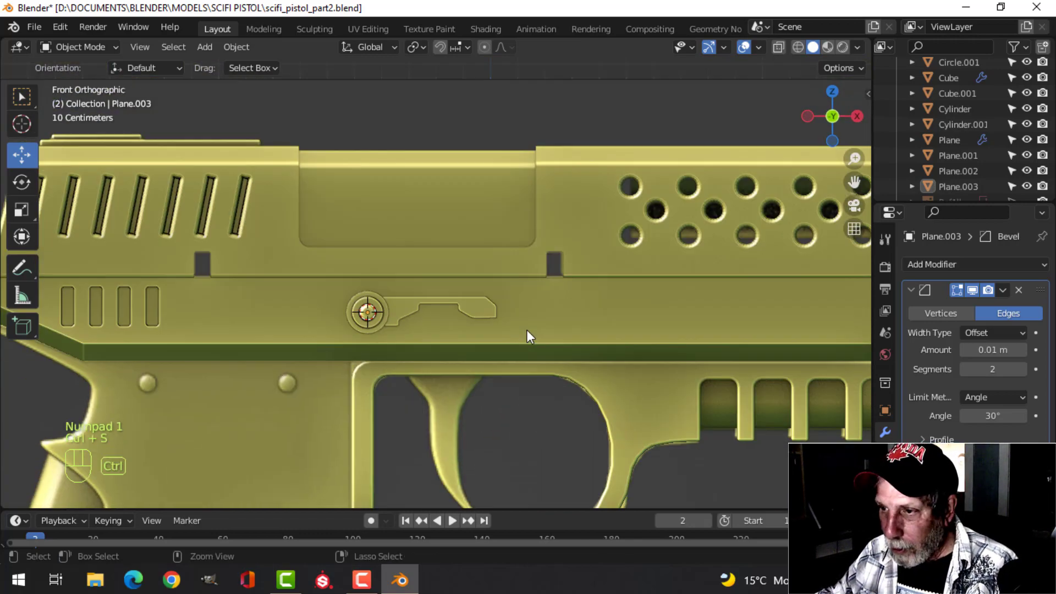
# Step: In wireframe shading, duplicate the upper front corner vertex of the lever mesh and move the copy along X beyond the lever's tip
pyautogui.press('z')
pyautogui.click(505, 333)
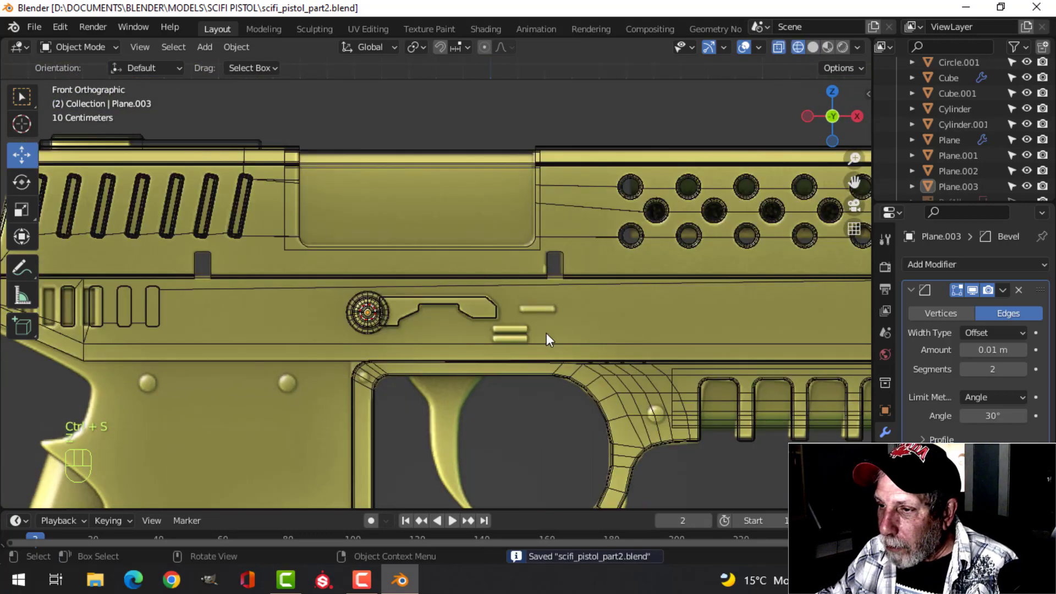
pyautogui.scroll(3, 561, 336)
pyautogui.scroll(-1, 589, 345)
pyautogui.scroll(1, 551, 319)
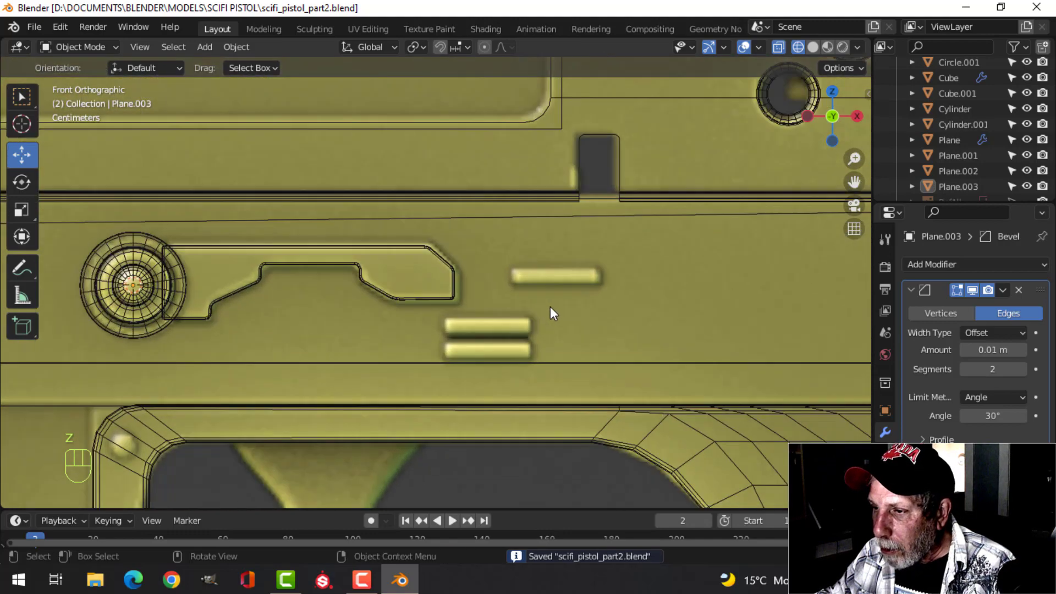
pyautogui.press('Tab')
pyautogui.scroll(5, 537, 304)
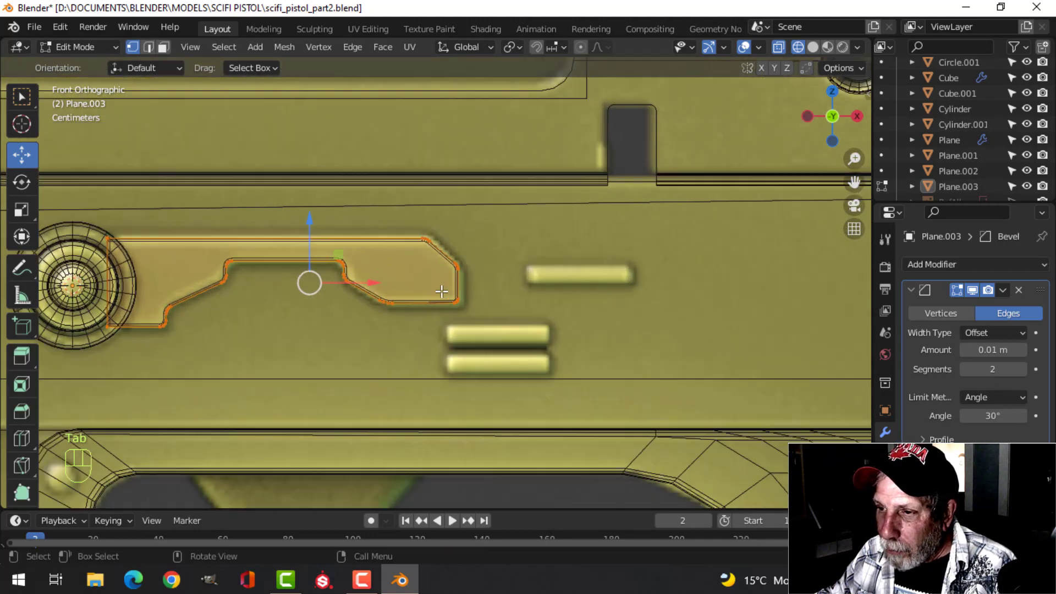
pyautogui.hotkey('alt', 'a')
pyautogui.scroll(2, 456, 275)
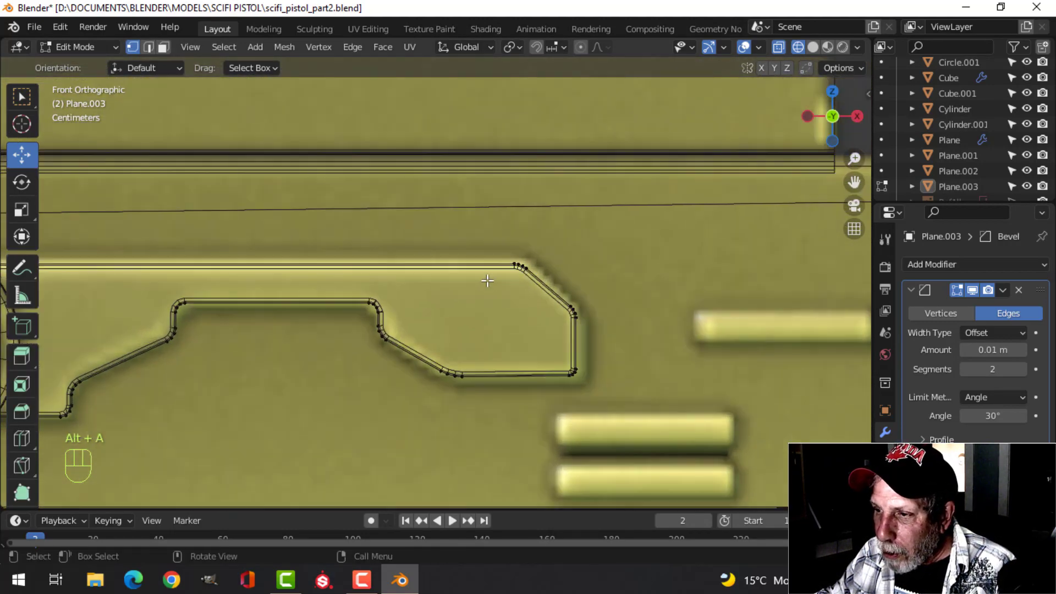
pyautogui.click(512, 251)
pyautogui.scroll(-2, 636, 305)
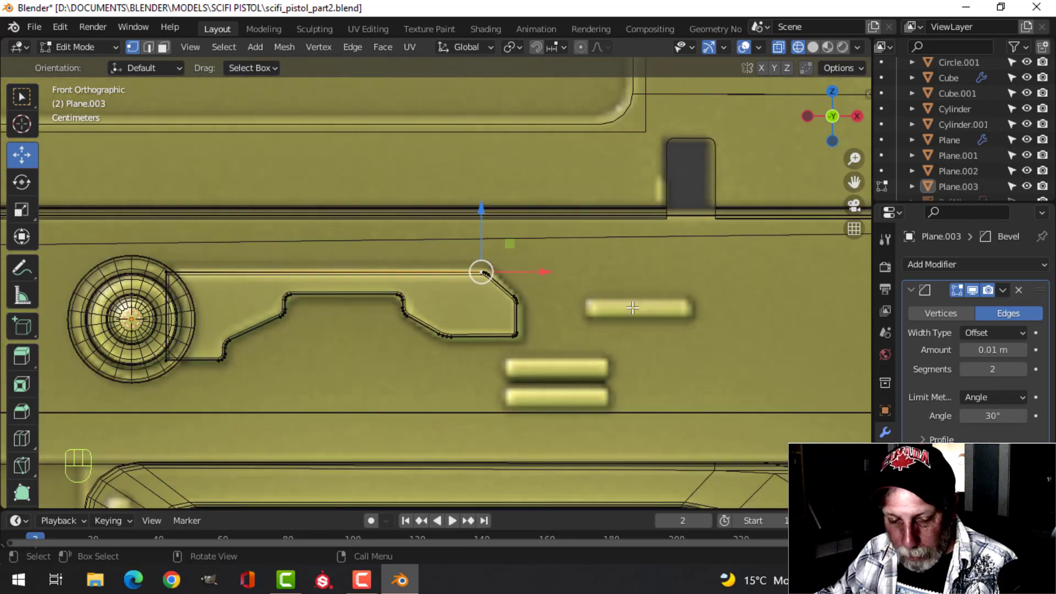
pyautogui.hotkey('shift', 'd')
pyautogui.rightClick(572, 274)
pyautogui.moveTo(558, 269); pyautogui.dragTo(654, 275)
# Step: Separate the duplicated vertex into its own object and select that object
pyautogui.press('p')
pyautogui.click(686, 283)
pyautogui.press('Tab')
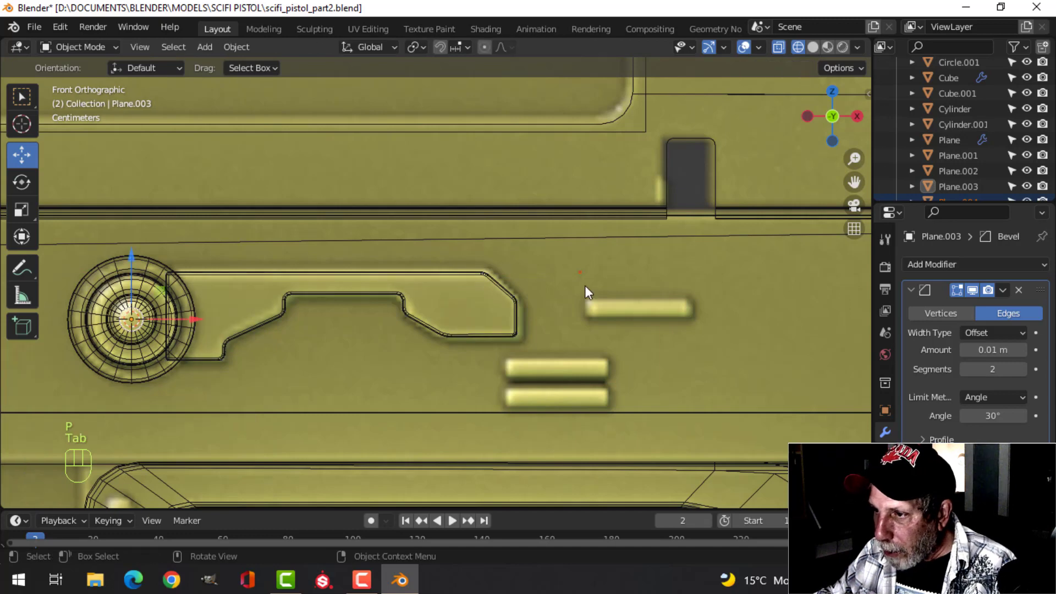
pyautogui.click(585, 285)
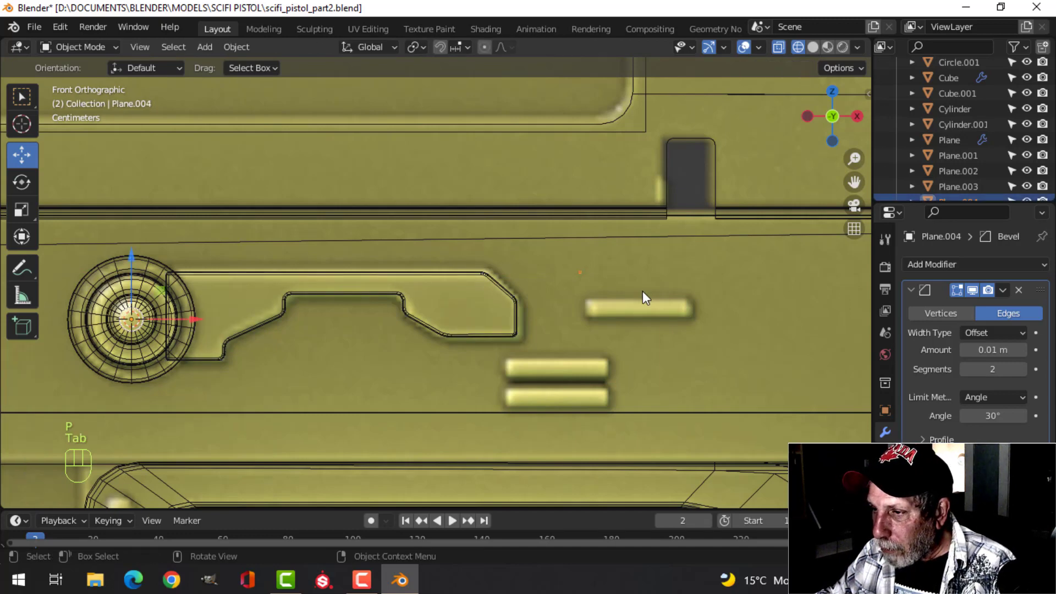
# Step: Move the separated vertex onto the upper left corner of the single reference bar beside the lever
pyautogui.press('Tab')
pyautogui.press('a')
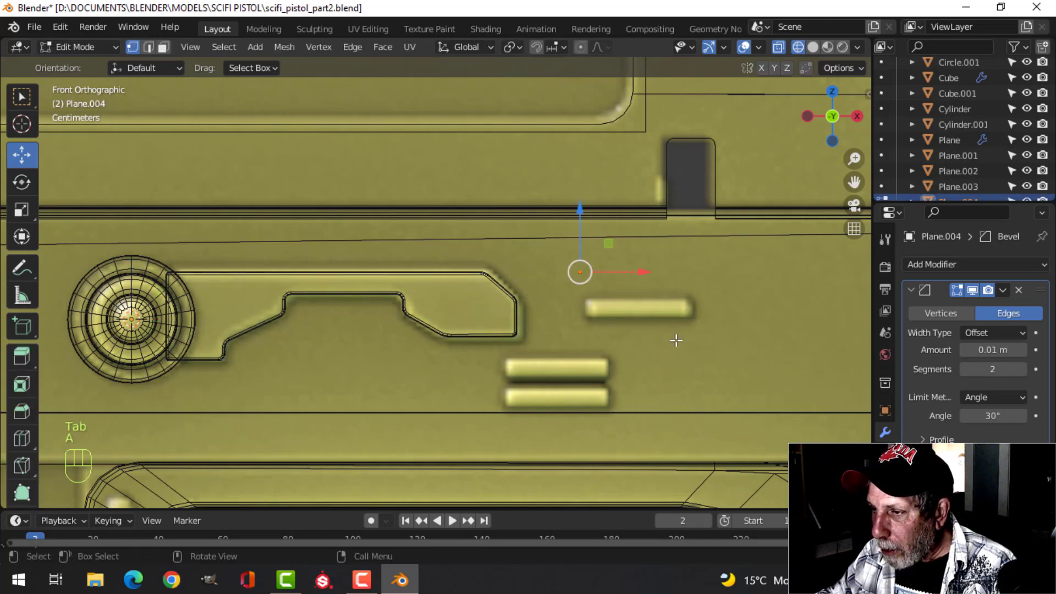
pyautogui.scroll(-1, 660, 328)
pyautogui.press('g')
pyautogui.click(665, 353)
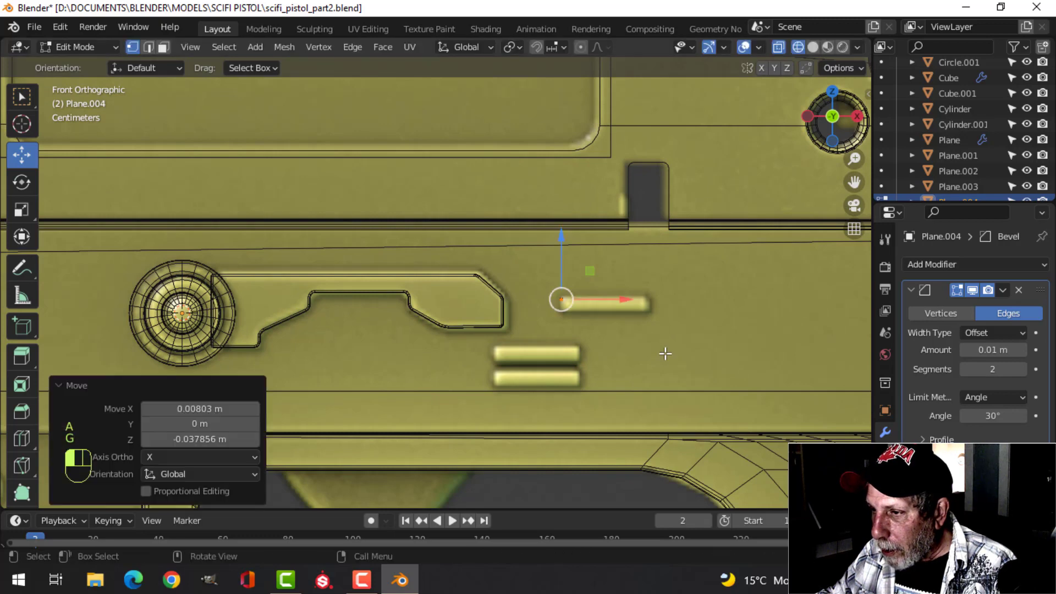
# Step: Extrude the vertex about 0.12 m along X, then extrude that edge down Z to fill the reference bar's outline
pyautogui.keyDown('ctrl'); pyautogui.scroll(-4, 563, 319); pyautogui.keyUp('ctrl')
pyautogui.press('e')
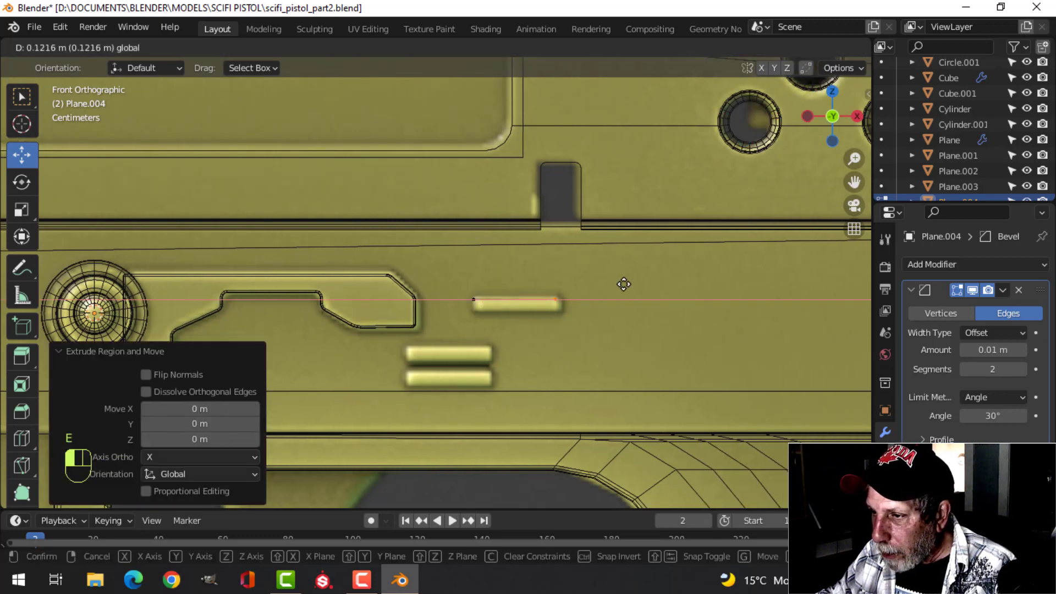
pyautogui.click(624, 285)
pyautogui.press('a')
pyautogui.press('e')
pyautogui.rightClick(576, 303)
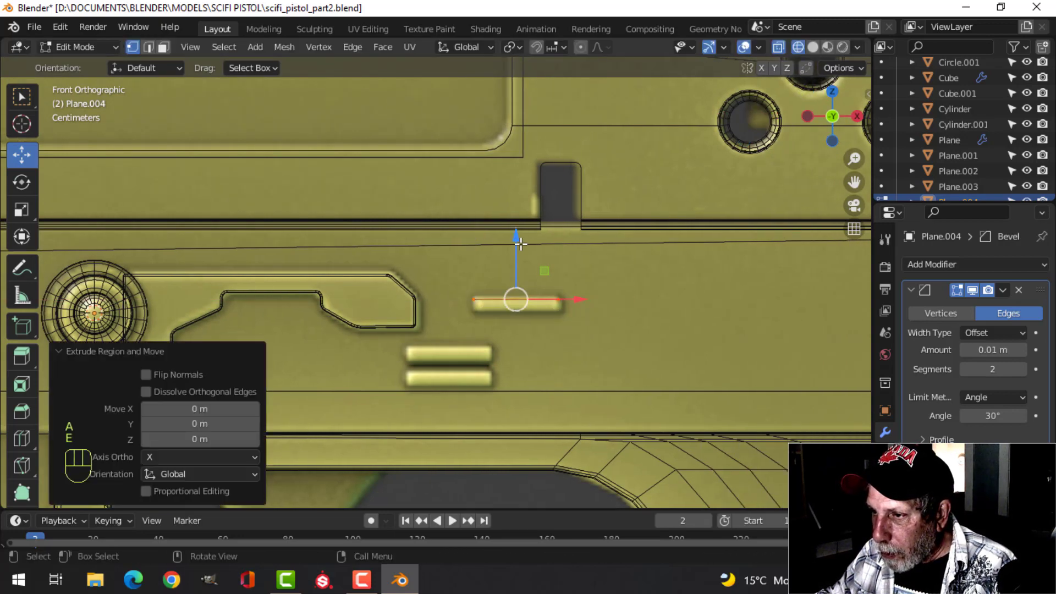
pyautogui.moveTo(517, 239); pyautogui.dragTo(522, 258)
# Step: Extrude the bar's face about 0.009 m along its normal for thickness and delete the selected inner face
pyautogui.moveTo(522, 258); pyautogui.dragTo(480, 351, button='middle')
pyautogui.press('e')
pyautogui.rightClick(479, 354)
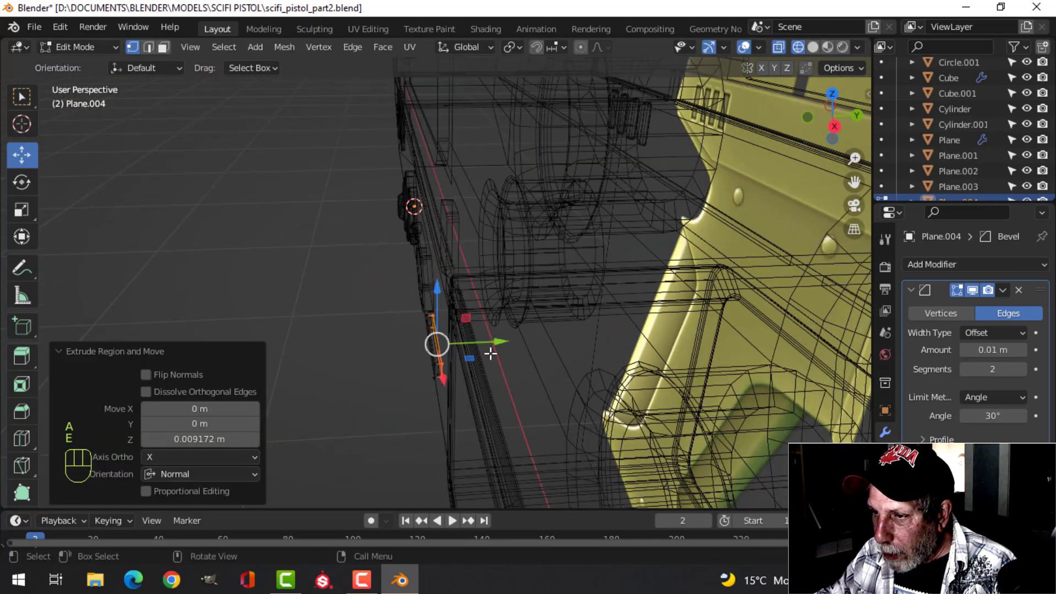
pyautogui.press('x')
pyautogui.click(477, 358)
# Step: Move the whole bar mesh along Y toward the pistol body so that it sits shallowly on the side surface
pyautogui.press('a')
pyautogui.moveTo(482, 345); pyautogui.dragTo(496, 346)
pyautogui.press('z')
pyautogui.click(572, 348)
pyautogui.moveTo(572, 348)
pyautogui.mouseDown(button='middle')
pyautogui.moveTo(512, 390)
pyautogui.moveTo(569, 328)
pyautogui.mouseUp(button='middle')
pyautogui.press('g')
pyautogui.press('y')
pyautogui.click(515, 399)
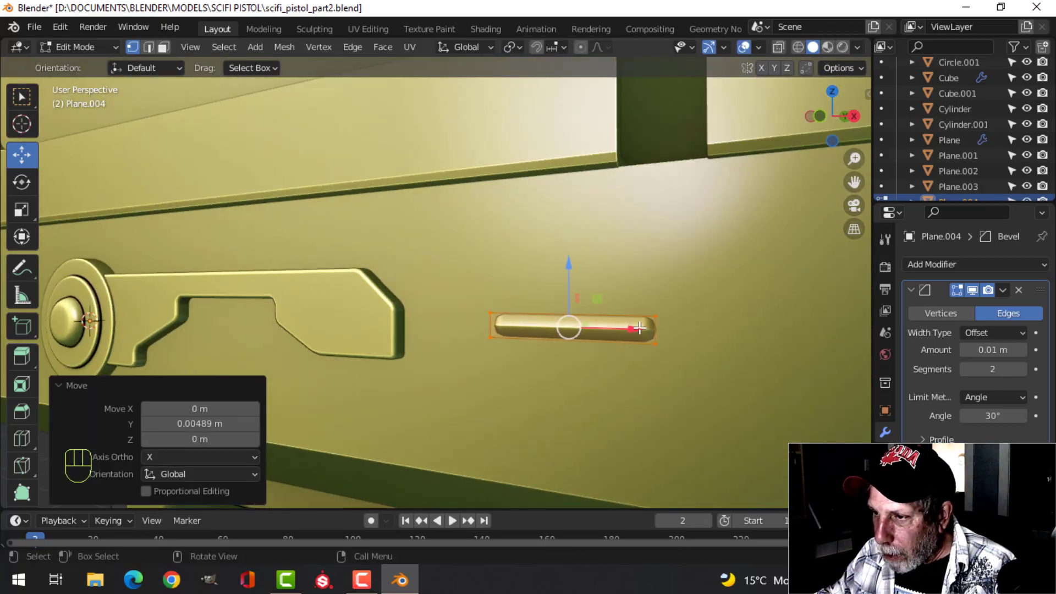
# Step: Set the bar's Bevel modifier to 3 segments
pyautogui.press('Tab')
pyautogui.scroll(-2, 627, 345)
pyautogui.keyDown('shift'); pyautogui.moveTo(627, 344); pyautogui.dragTo(583, 308, button='middle'); pyautogui.keyUp('shift')
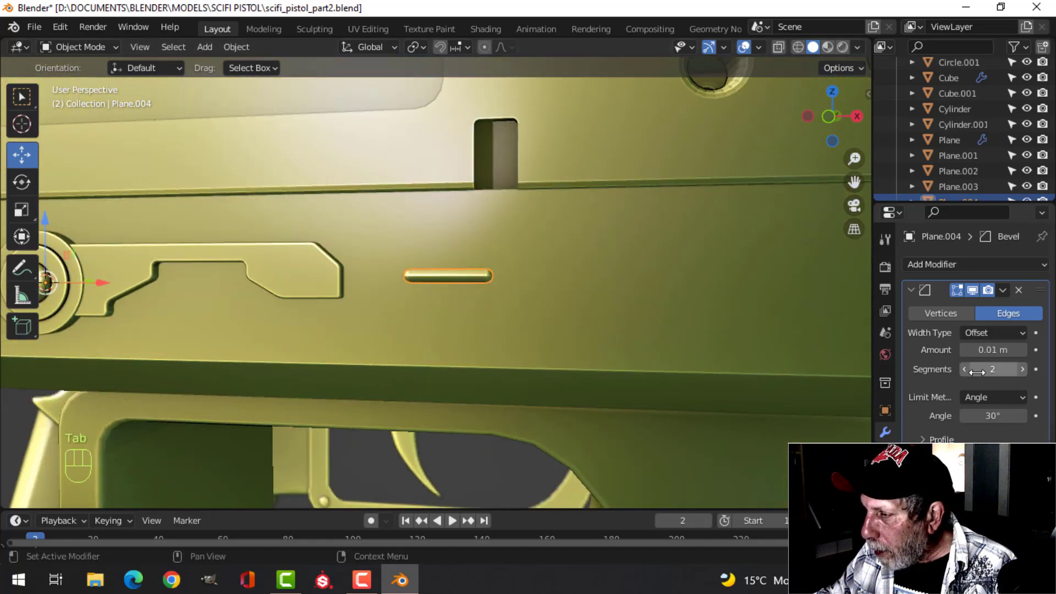
pyautogui.click(1021, 368)
# Step: Add an edge loop around the bar's sides, across its thickness
pyautogui.moveTo(688, 378); pyautogui.dragTo(423, 361, button='middle')
pyautogui.press('Tab')
pyautogui.hotkey('ctrl', 'r')
pyautogui.click(358, 341)
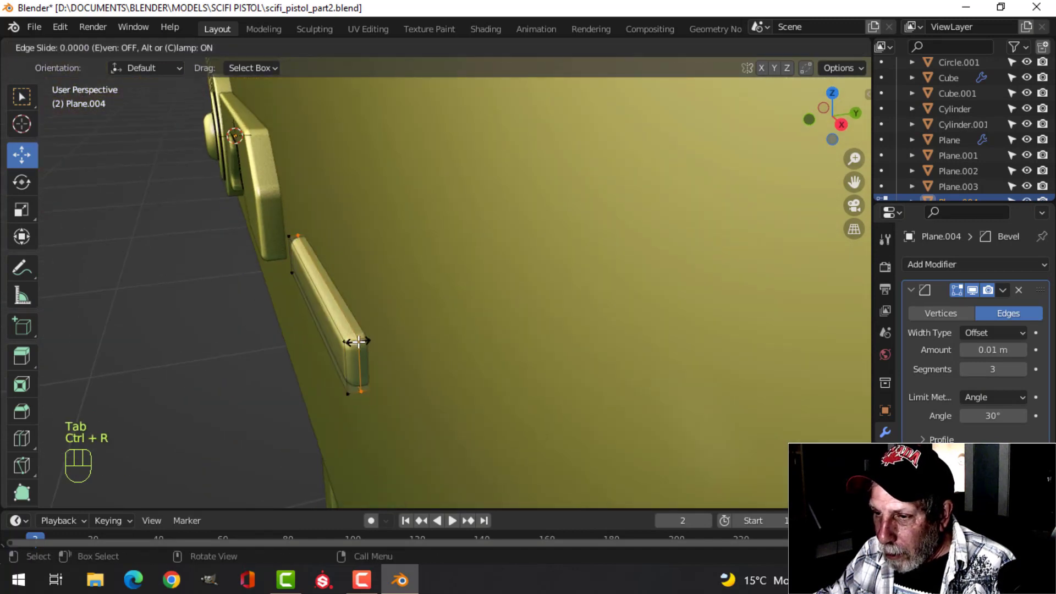
pyautogui.click(355, 341)
pyautogui.press('Tab')
pyautogui.moveTo(319, 295); pyautogui.dragTo(473, 288, button='middle')
# Step: Duplicate the bar and place the copy over the upper of the two stacked reference bars, about 0.10 m back and 0.07 m lower
pyautogui.hotkey('alt', 'a')
pyautogui.click(473, 288)
pyautogui.press('KP_1')
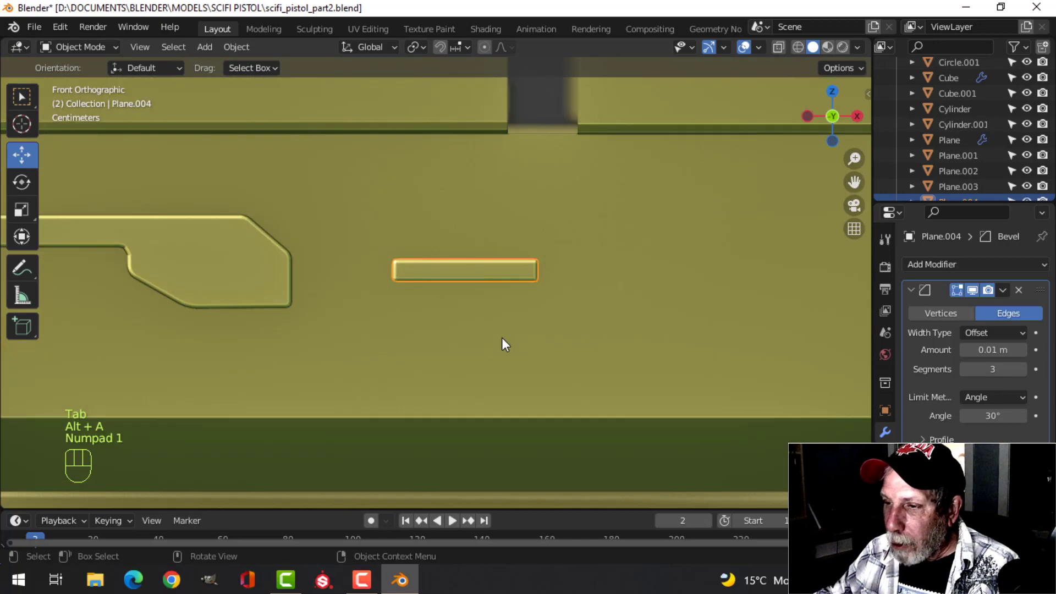
pyautogui.scroll(-2, 502, 338)
pyautogui.press('z')
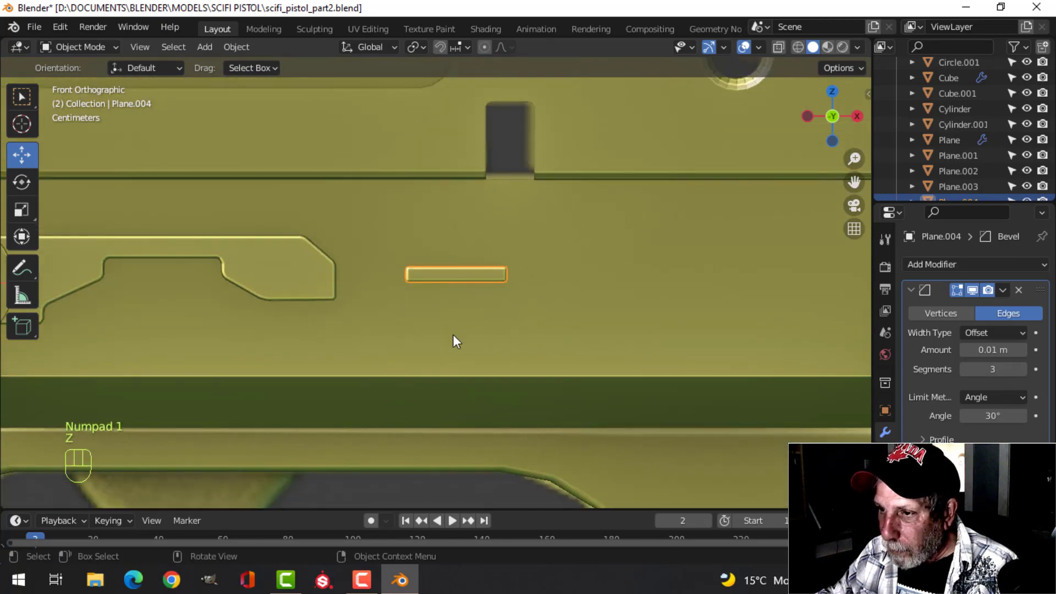
pyautogui.press('z')
pyautogui.click(401, 339)
pyautogui.scroll(1, 443, 342)
pyautogui.keyDown('shift'); pyautogui.moveTo(507, 282); pyautogui.dragTo(541, 275, button='middle'); pyautogui.keyUp('shift')
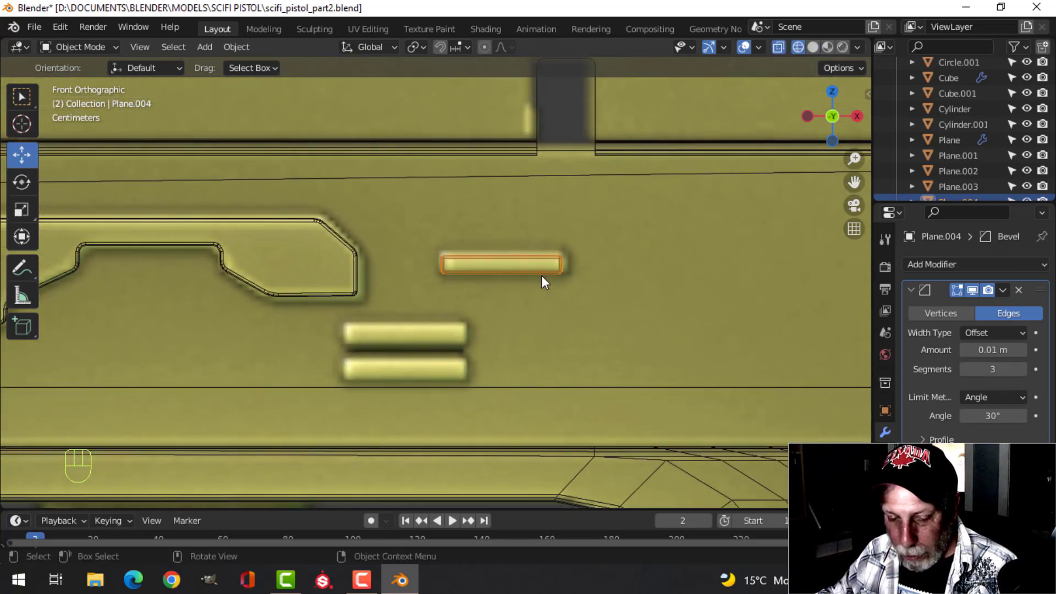
pyautogui.hotkey('shift', 'd')
pyautogui.press('g')
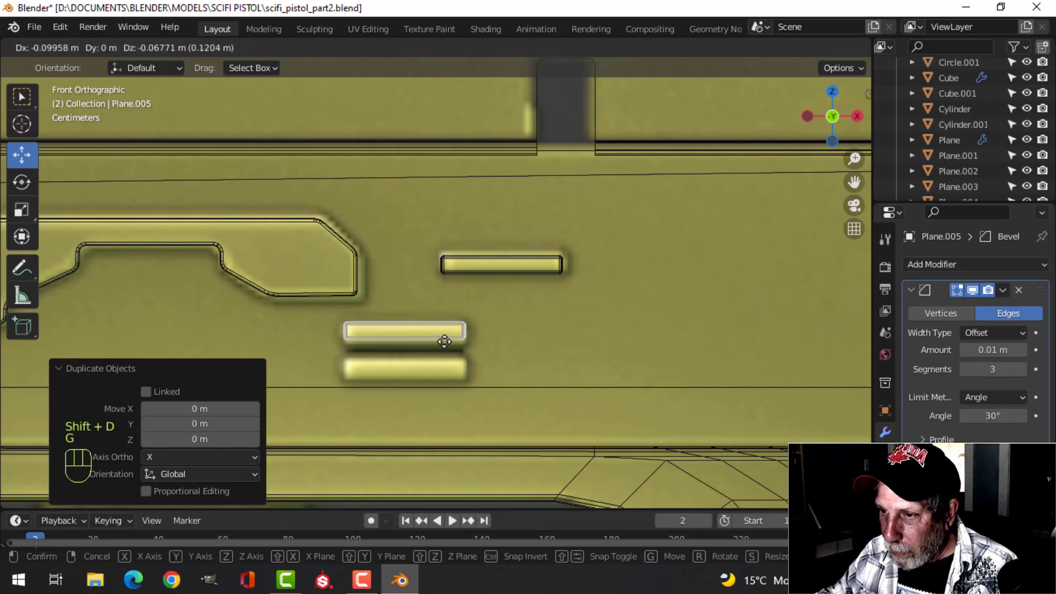
pyautogui.click(443, 343)
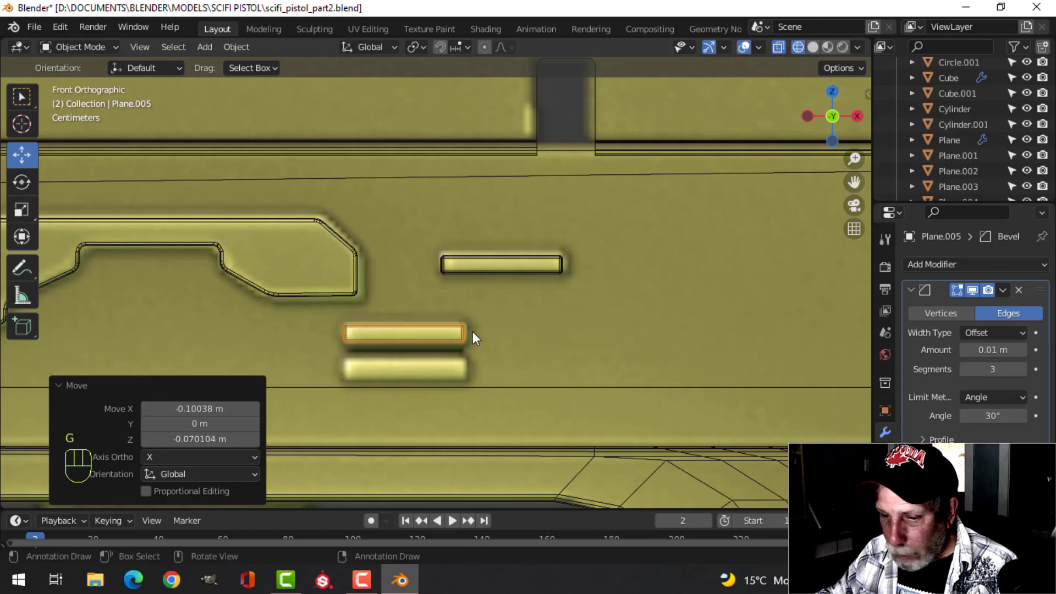
# Step: Duplicate that bar again and place the copy about 0.035 m below it, over the lowest reference bar
pyautogui.hotkey('shift', 'd')
pyautogui.rightClick(473, 331)
pyautogui.press('g')
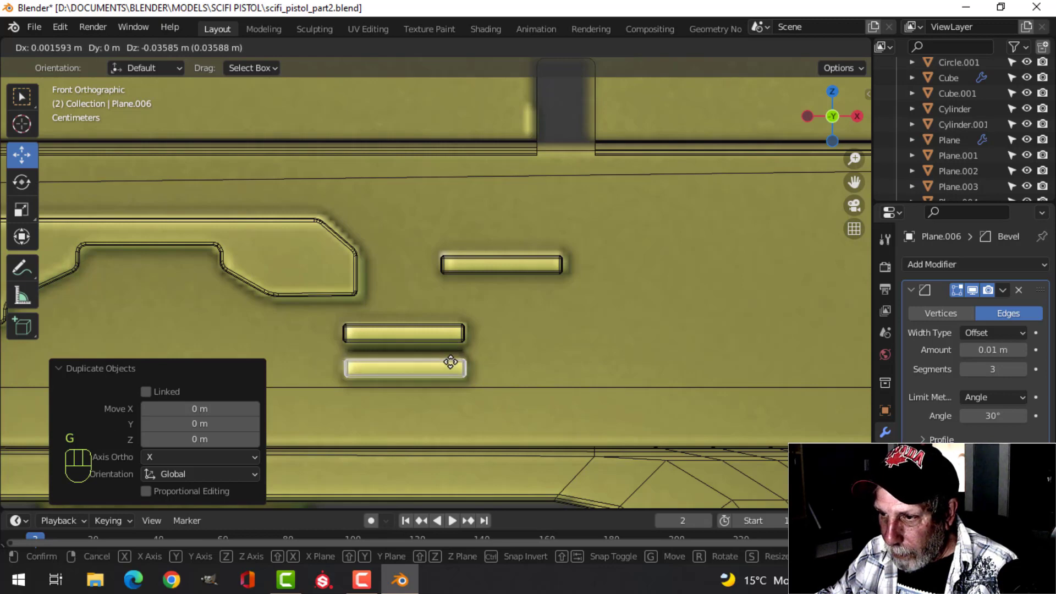
pyautogui.click(450, 362)
# Step: In solid shading, raise the lowest bar's mesh about 0.0055 m along Z to narrow the gap in the stacked pair
pyautogui.press('z')
pyautogui.scroll(-4, 615, 337)
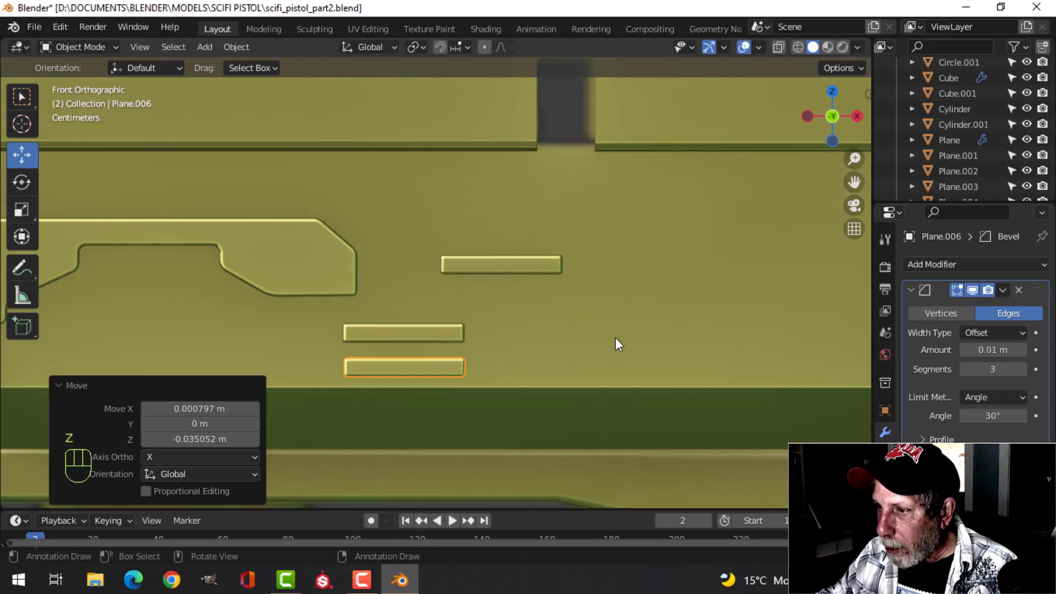
pyautogui.scroll(-3, 593, 334)
pyautogui.moveTo(521, 324); pyautogui.dragTo(494, 329, button='middle')
pyautogui.scroll(8, 446, 324)
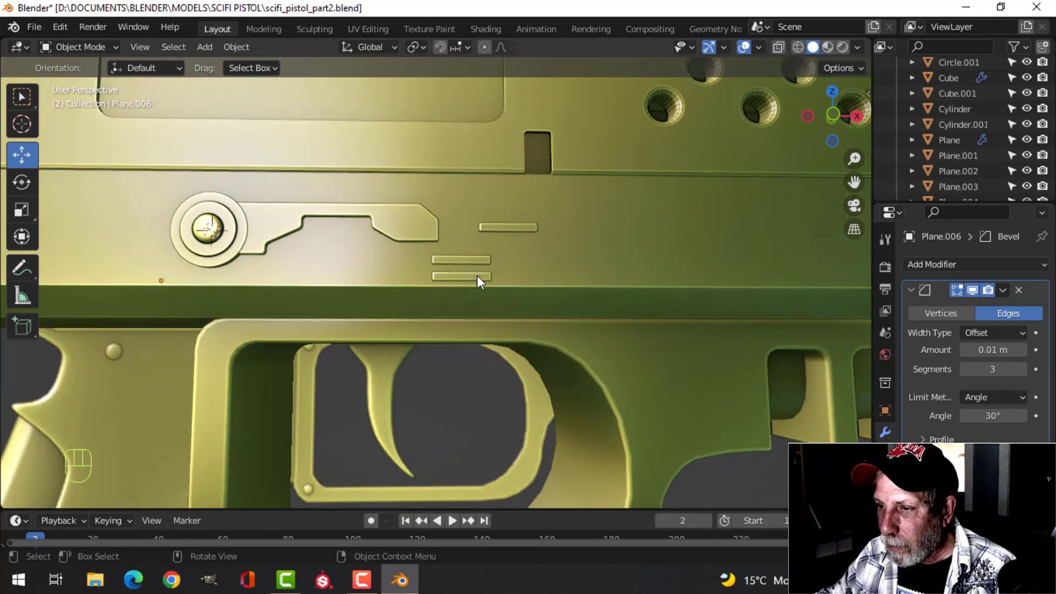
pyautogui.scroll(3, 477, 278)
pyautogui.moveTo(508, 285); pyautogui.dragTo(570, 328, button='middle')
pyautogui.press('Tab')
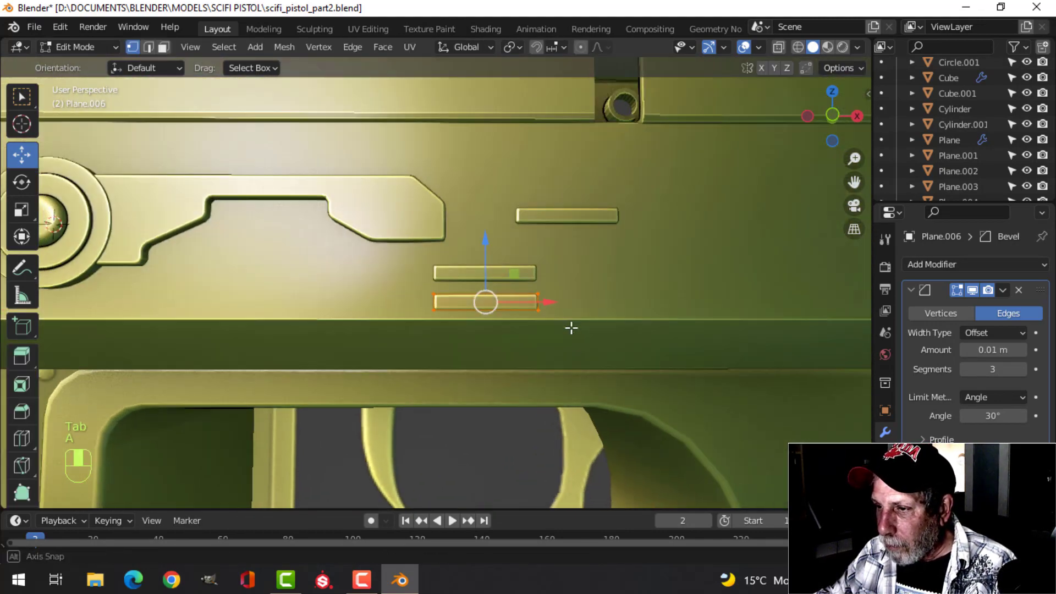
pyautogui.moveTo(487, 254); pyautogui.dragTo(486, 245)
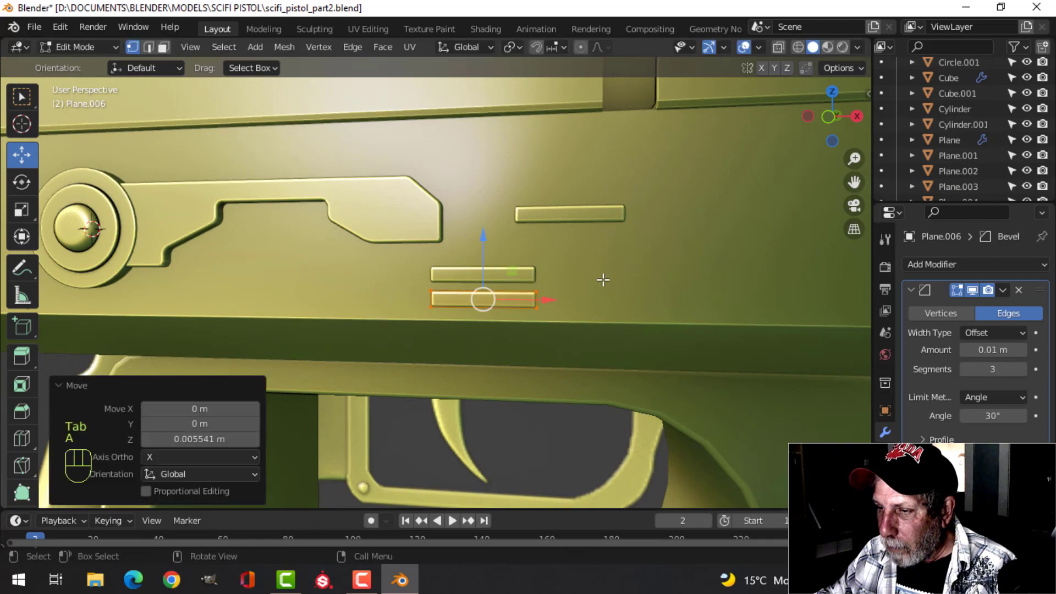
pyautogui.scroll(3, 514, 286)
pyautogui.scroll(-5, 550, 297)
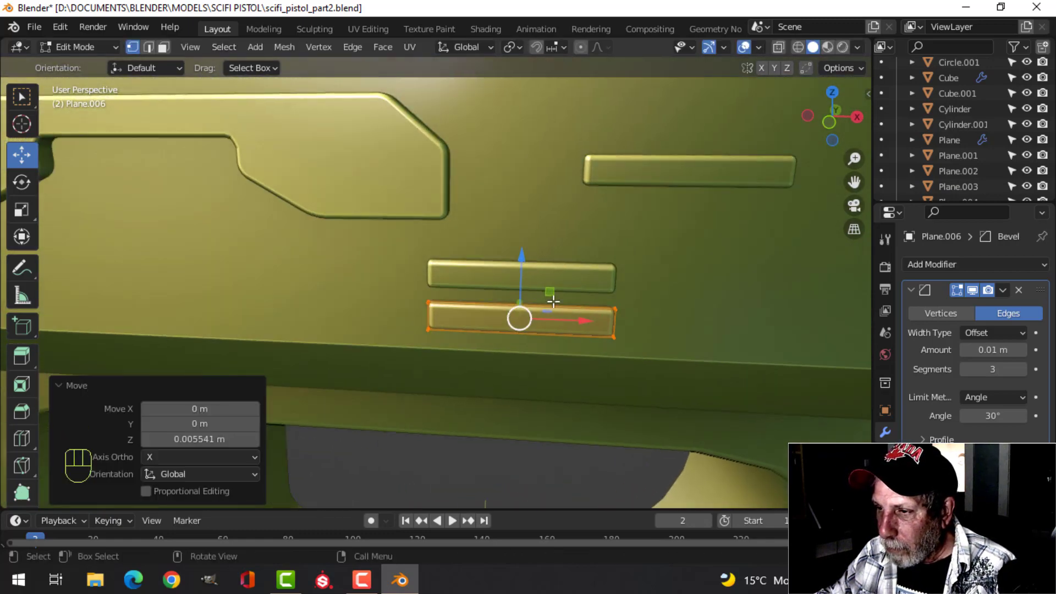
pyautogui.press('Tab')
pyautogui.hotkey('alt', 'a')
# Step: Select the two stacked bars together and shift their meshes slightly along Z
pyautogui.moveTo(592, 286); pyautogui.dragTo(521, 302, button='middle')
pyautogui.press('KP_1')
pyautogui.scroll(-8, 580, 270)
pyautogui.scroll(8, 504, 286)
pyautogui.scroll(-5, 520, 300)
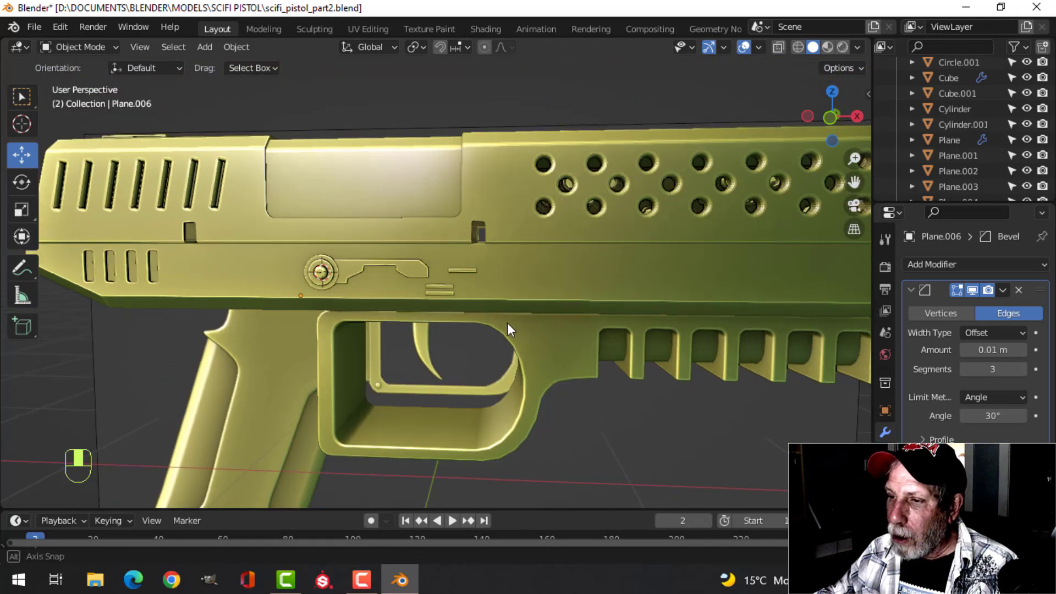
pyautogui.scroll(3, 461, 303)
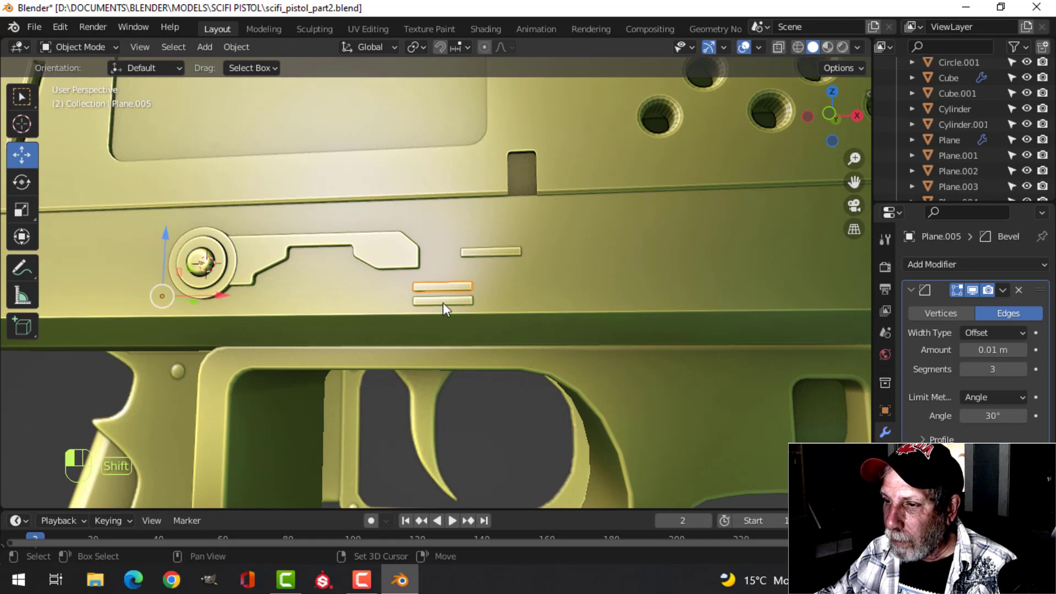
pyautogui.press('Tab')
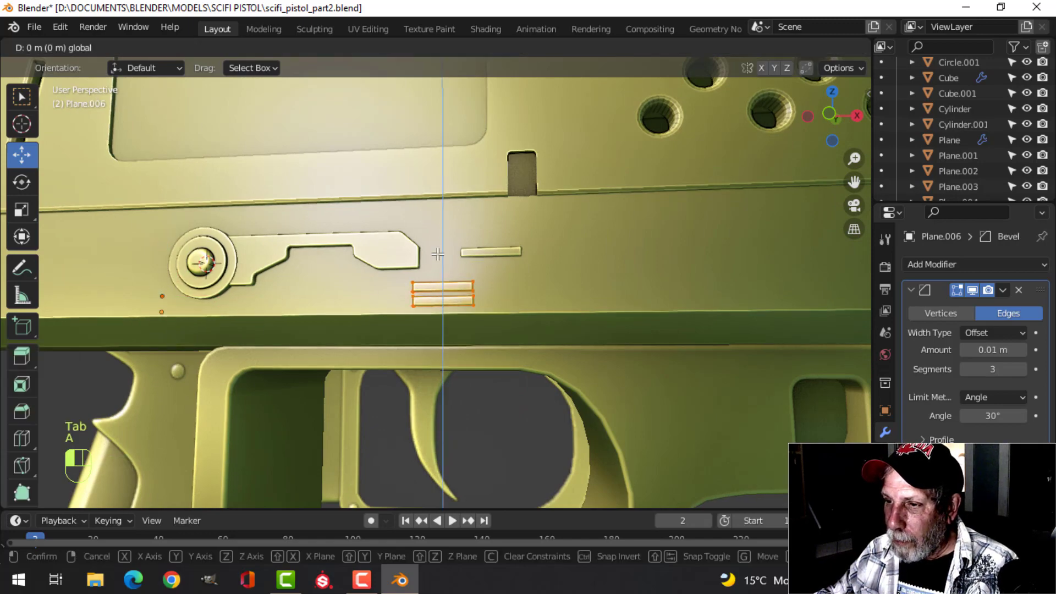
pyautogui.press('Tab')
pyautogui.hotkey('alt', 'a')
# Step: Shift the mesh of the single upper bar slightly along X, closer to the stacked pair
pyautogui.scroll(-5, 480, 295)
pyautogui.scroll(-1, 479, 288)
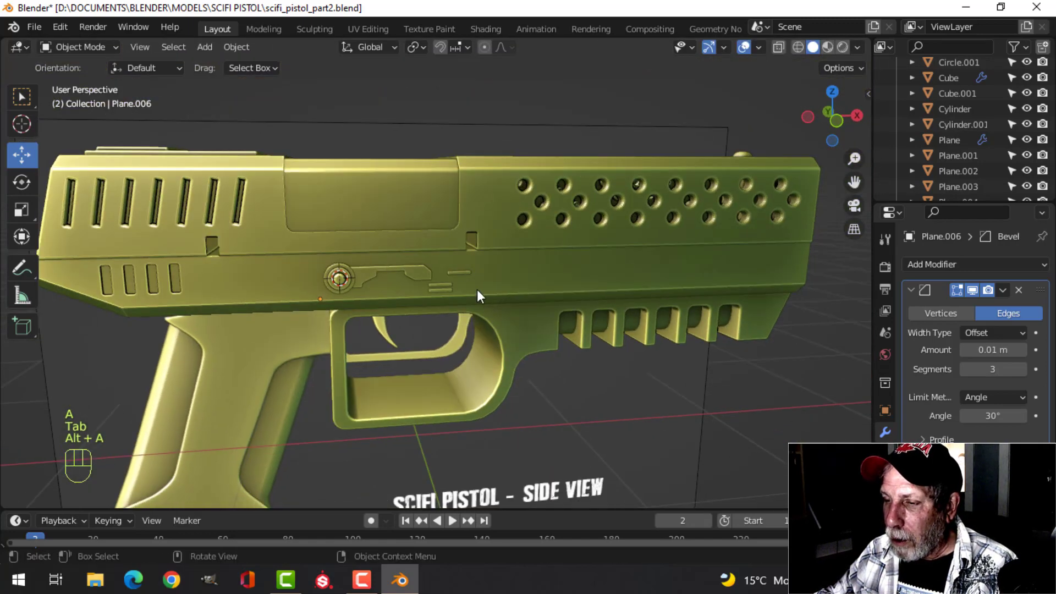
pyautogui.click(462, 276)
pyautogui.press('Tab')
pyautogui.press('a')
pyautogui.moveTo(520, 276); pyautogui.dragTo(536, 291)
pyautogui.press('Tab')
pyautogui.hotkey('alt', 'a')
# Step: Hide the viewport gizmos and overlays for a clean view of the pistol, and save the file
pyautogui.scroll(-3, 510, 308)
pyautogui.scroll(5, 508, 306)
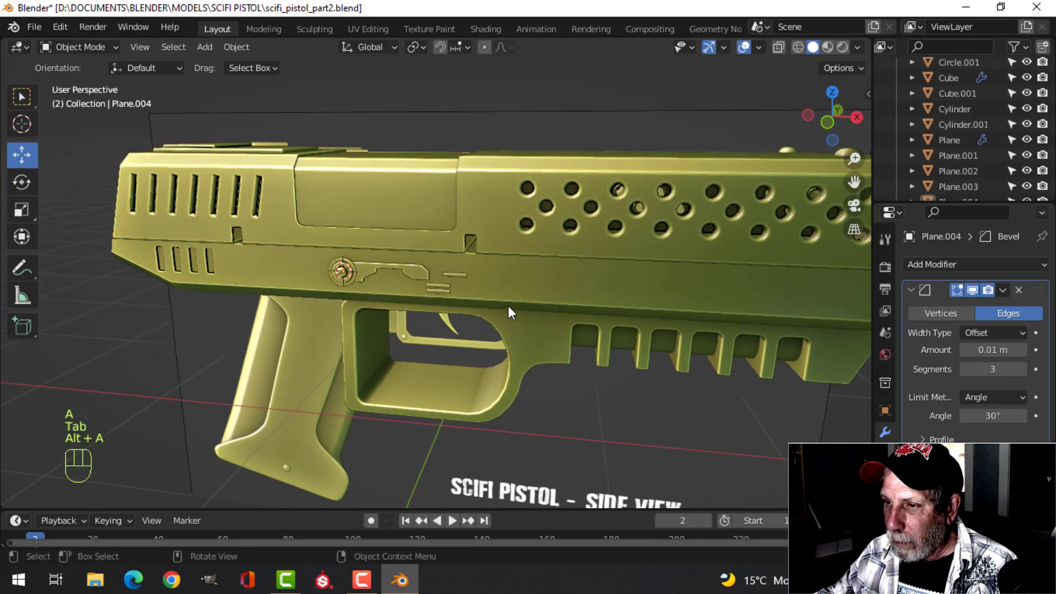
pyautogui.click(710, 47)
pyautogui.scroll(-3, 527, 279)
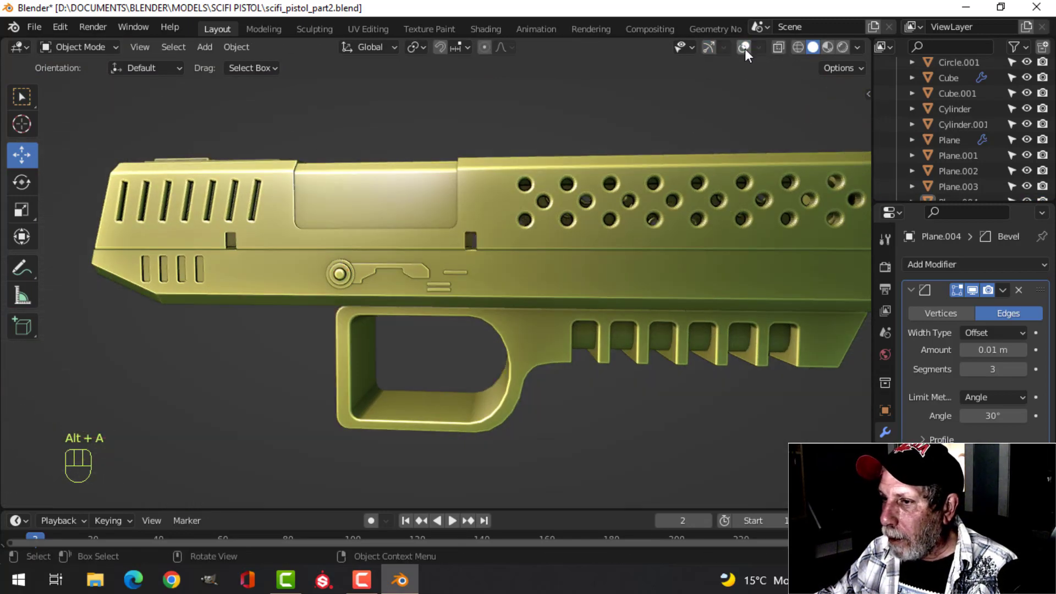
pyautogui.scroll(5, 523, 279)
pyautogui.scroll(-3, 550, 273)
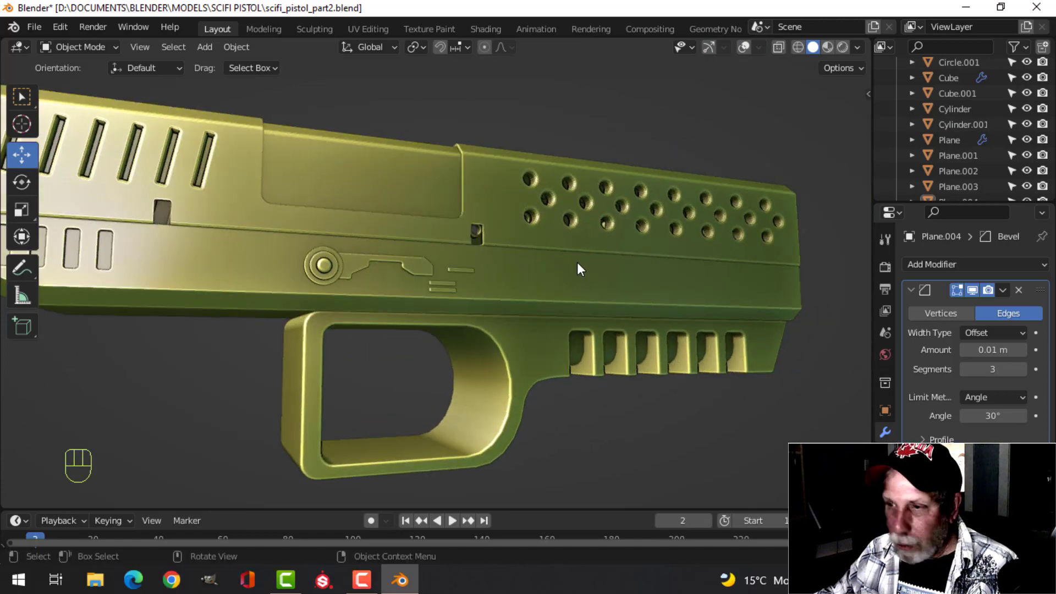
pyautogui.hotkey('ctrl', 's')
# Step: Inspect the whole pistol from the side and the muzzle end, and turn the viewport gizmos back on
pyautogui.scroll(4, 595, 275)
pyautogui.moveTo(614, 289); pyautogui.dragTo(596, 322, button='middle')
pyautogui.scroll(-3, 545, 281)
pyautogui.scroll(-2, 594, 321)
pyautogui.moveTo(530, 302); pyautogui.dragTo(491, 331, button='middle')
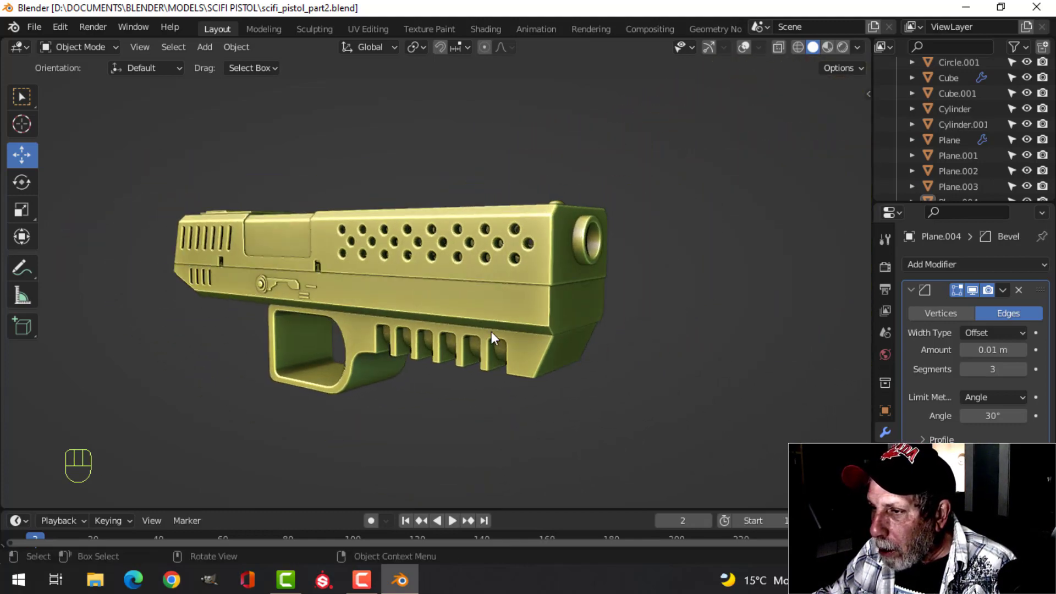
pyautogui.scroll(3, 484, 318)
pyautogui.click(709, 47)
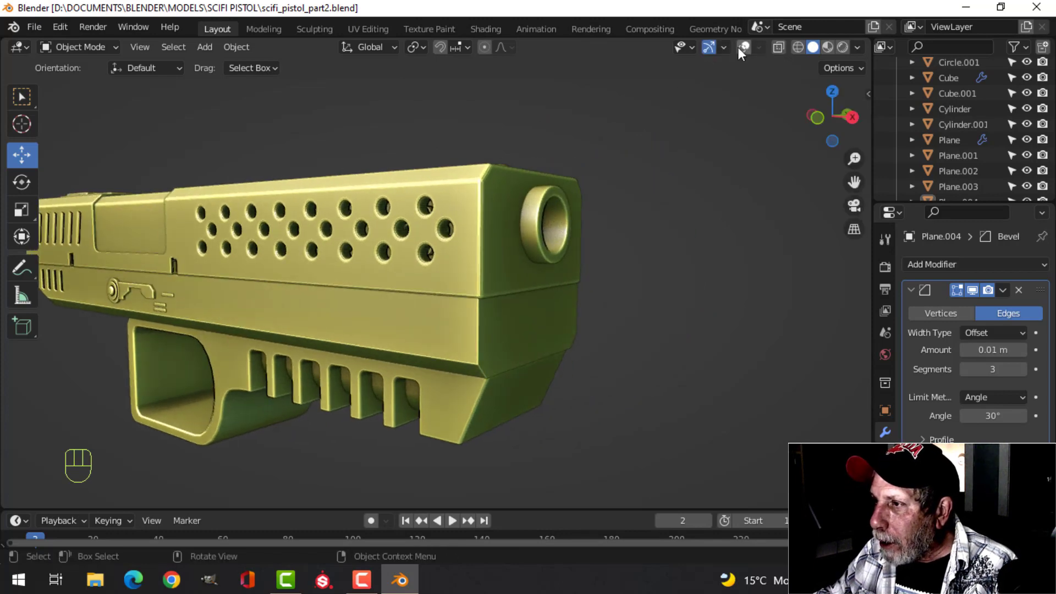
# Step: Turn the viewport overlays back on and select the barrel ring at the pistol's muzzle
pyautogui.click(744, 47)
pyautogui.scroll(-3, 655, 266)
pyautogui.click(495, 251)
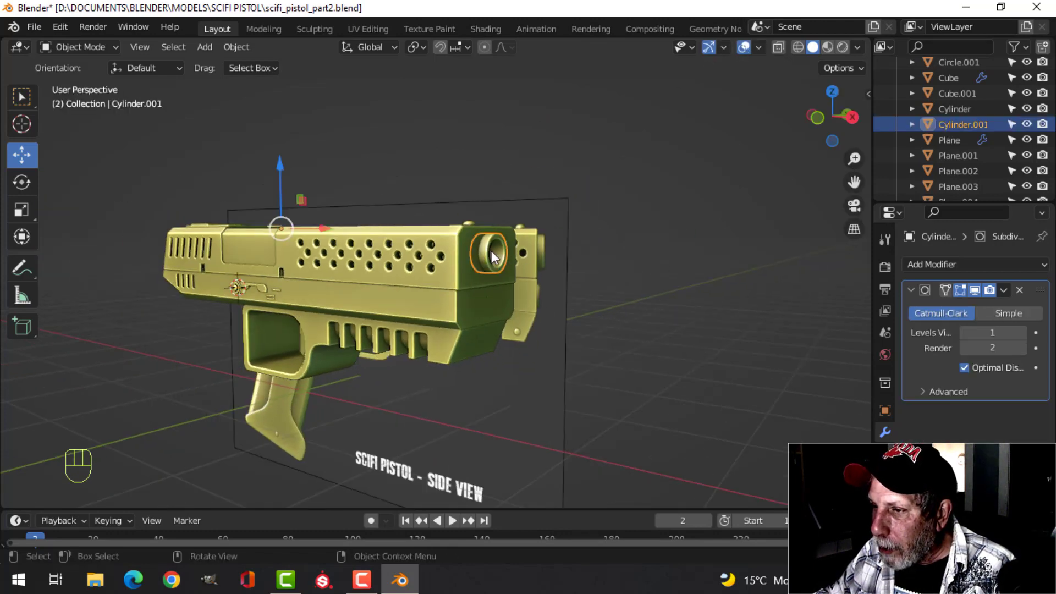
pyautogui.scroll(2, 605, 305)
pyautogui.moveTo(605, 305); pyautogui.dragTo(537, 337, button='middle')
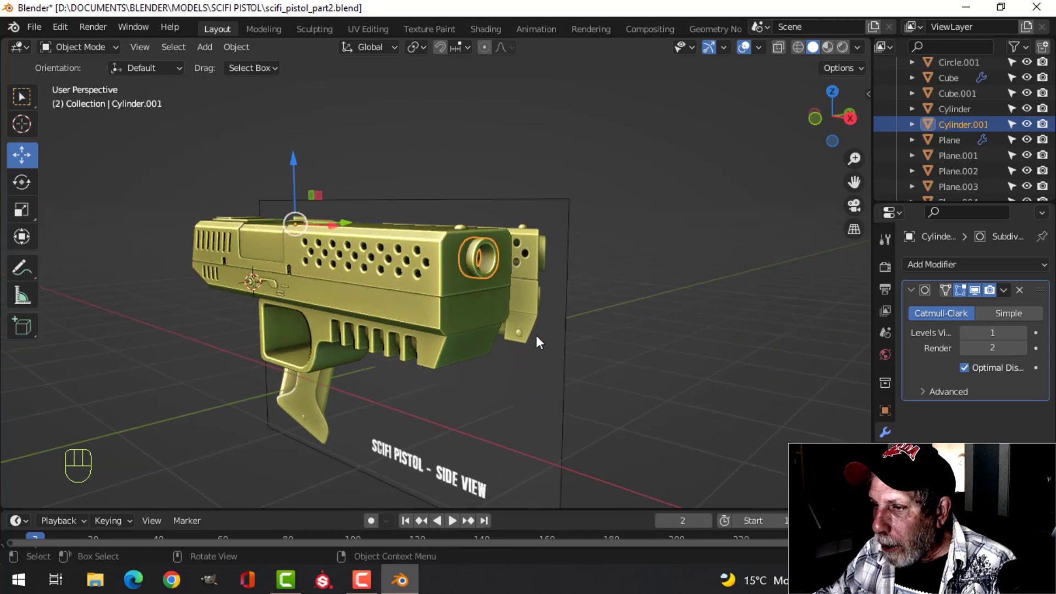
# Step: Duplicate the barrel ring's entire mesh in Edit Mode and lower the copy about 0.39 m along Z
pyautogui.press('Tab')
pyautogui.press('a')
pyautogui.scroll(3, 550, 330)
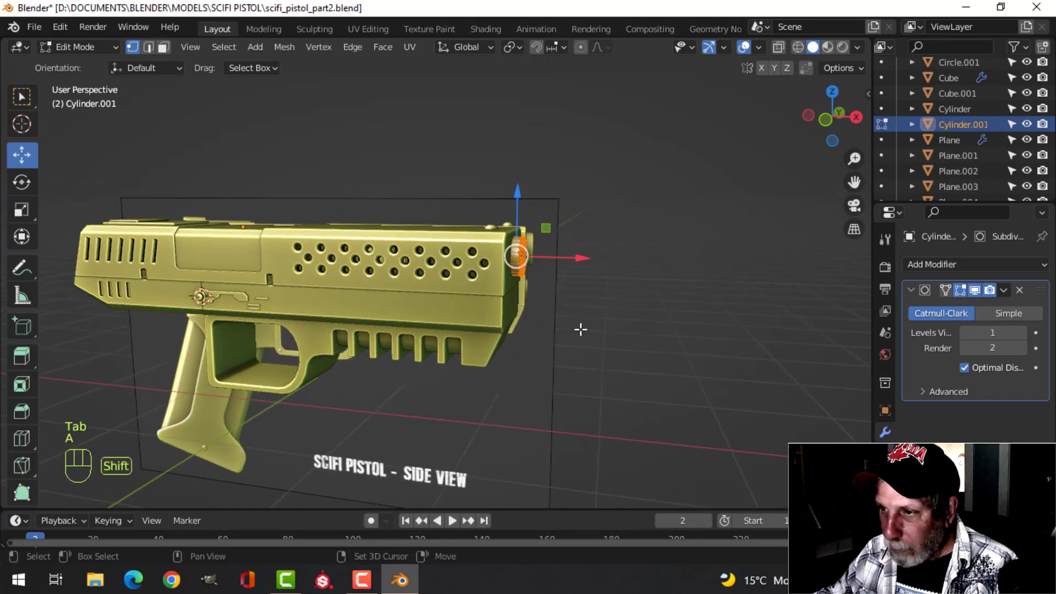
pyautogui.hotkey('shift', 'd')
pyautogui.rightClick(569, 295)
pyautogui.moveTo(522, 196); pyautogui.dragTo(522, 243)
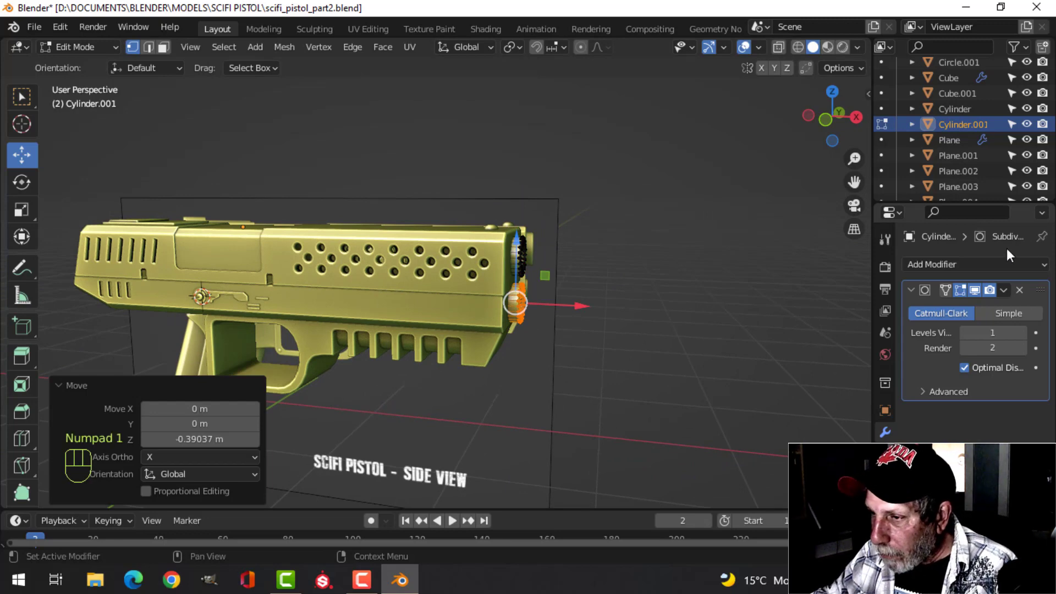
# Step: In the front wireframe view, scale the duplicated ring down uniformly to about 0.674
pyautogui.press('KP_1')
pyautogui.press('z')
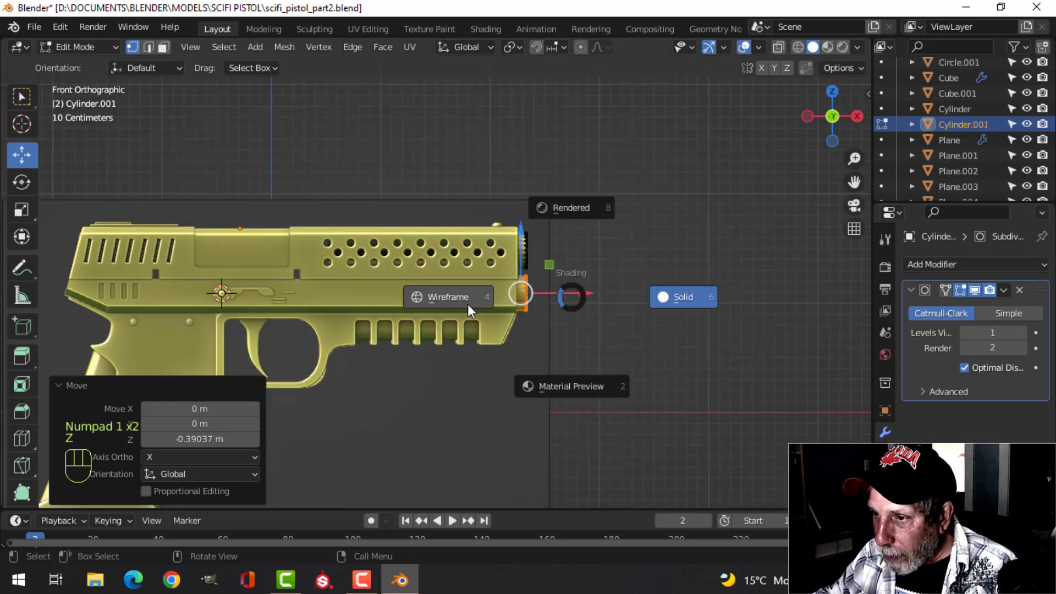
pyautogui.click(468, 304)
pyautogui.scroll(4, 468, 305)
pyautogui.keyDown('shift'); pyautogui.moveTo(744, 299); pyautogui.dragTo(614, 302, button='middle'); pyautogui.keyUp('shift')
pyautogui.scroll(3, 614, 303)
pyautogui.press('s')
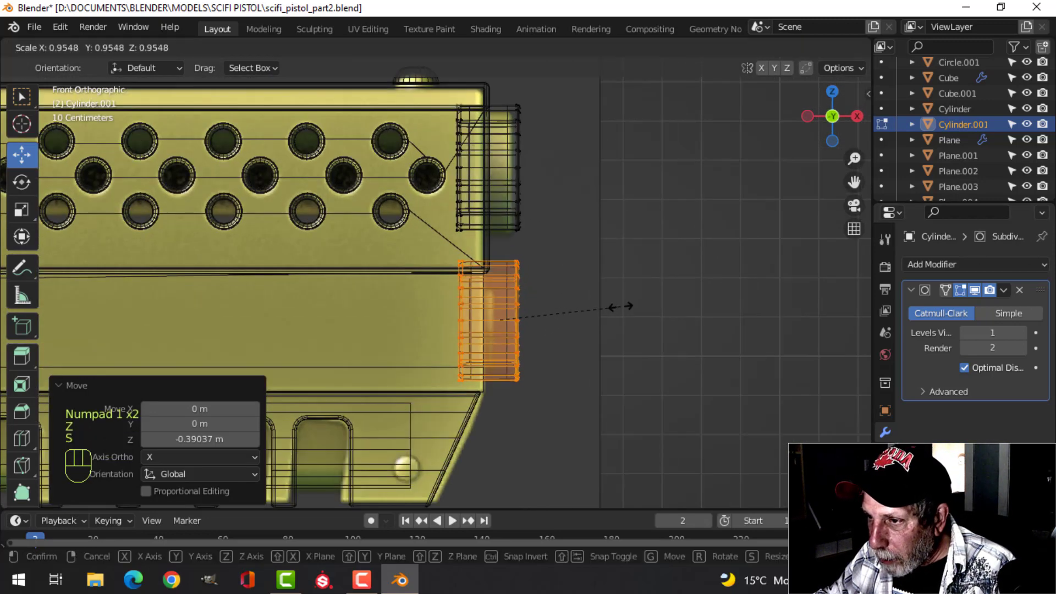
pyautogui.click(585, 327)
pyautogui.moveTo(502, 263); pyautogui.dragTo(502, 268)
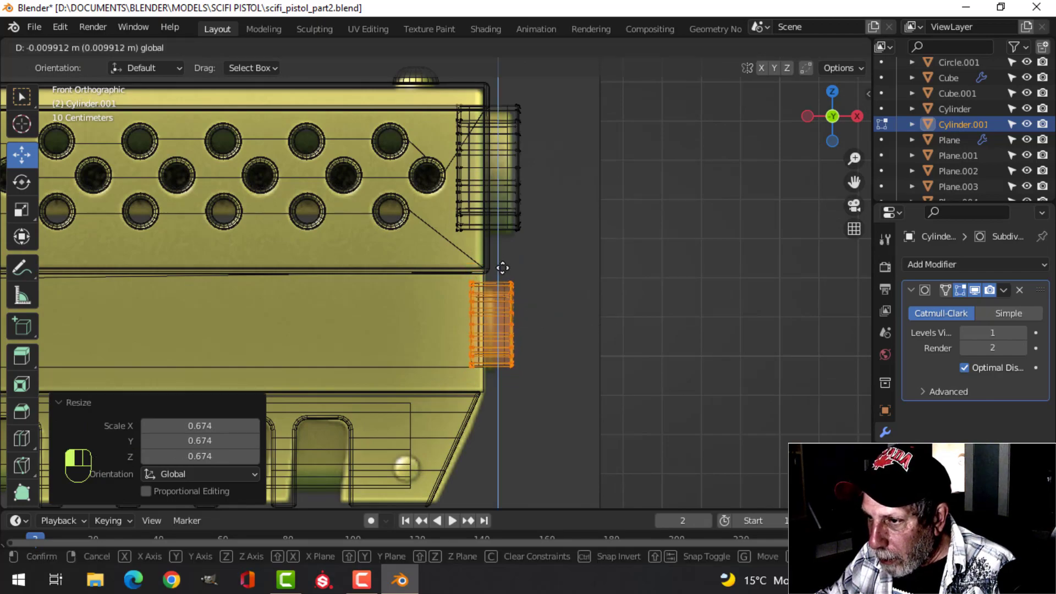
# Step: Switch to solid shading and lower the smaller ring about 0.036 m along Z on the muzzle face
pyautogui.moveTo(502, 264)
pyautogui.mouseDown(button='middle')
pyautogui.moveTo(473, 308)
pyautogui.moveTo(457, 291)
pyautogui.moveTo(495, 295)
pyautogui.mouseUp(button='middle')
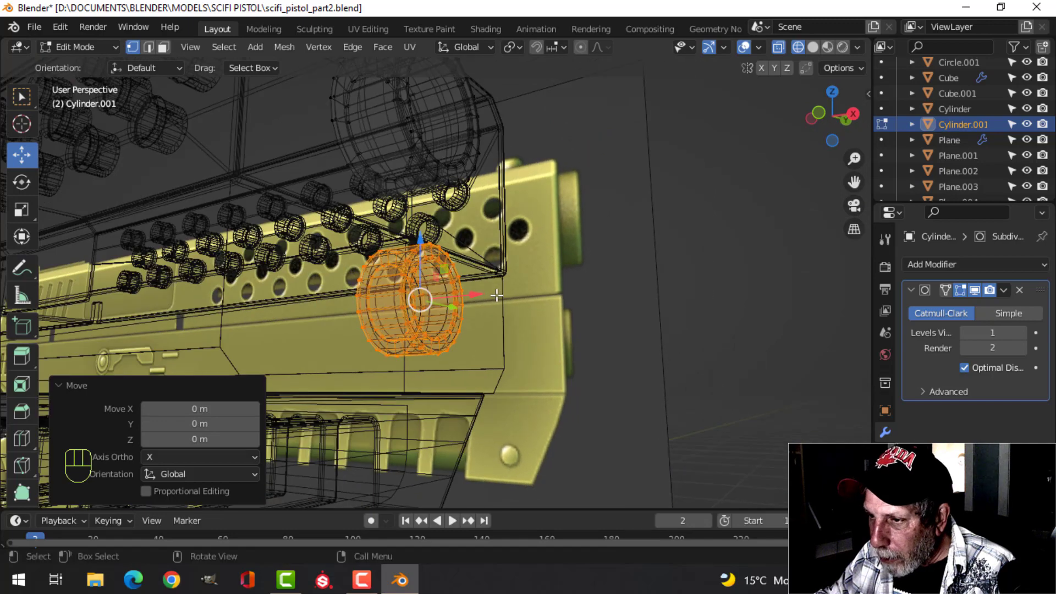
pyautogui.press('z')
pyautogui.click(602, 295)
pyautogui.moveTo(602, 296)
pyautogui.mouseDown(button='middle')
pyautogui.moveTo(502, 325)
pyautogui.moveTo(527, 322)
pyautogui.mouseUp(button='middle')
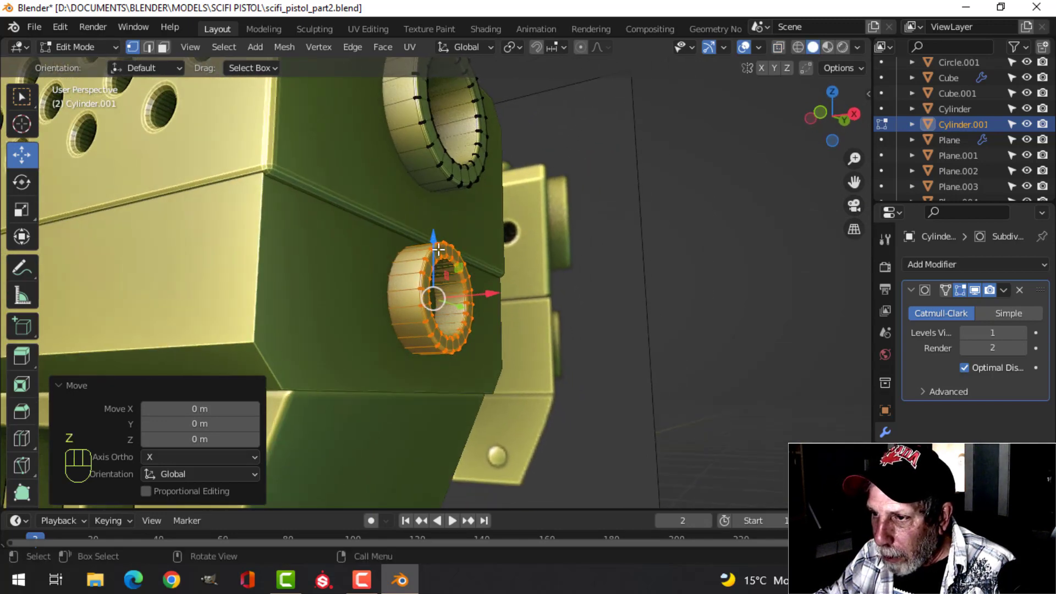
pyautogui.moveTo(434, 241); pyautogui.dragTo(434, 259)
pyautogui.moveTo(465, 308); pyautogui.dragTo(489, 314, button='middle')
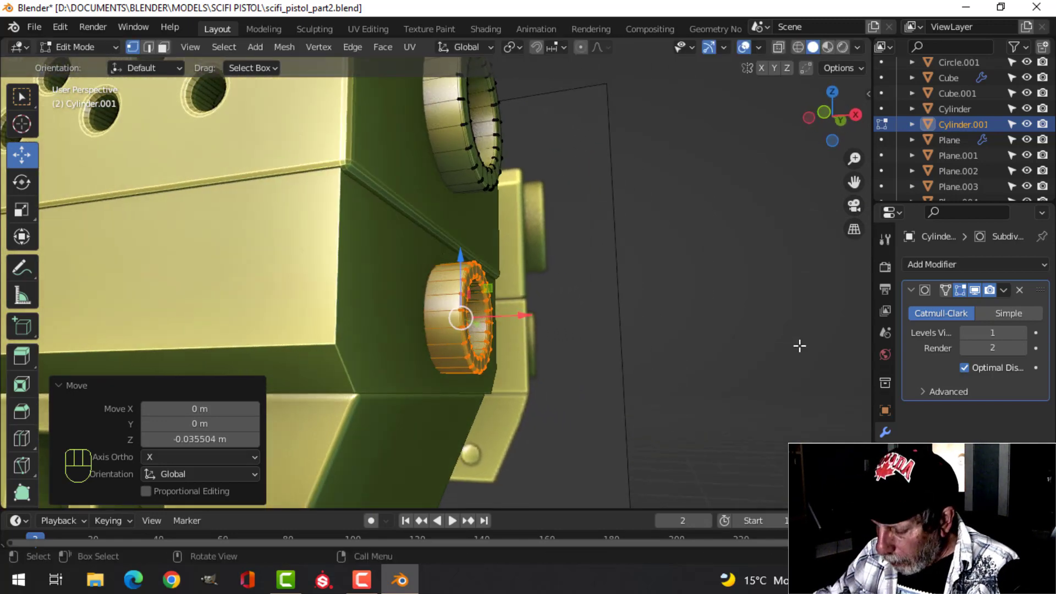
# Step: In the front wireframe view, nudge the smaller ring about -0.002 m in X and 0.007 m in Z, and fine-tune its scale to the reference
pyautogui.press('KP_1')
pyautogui.press('z')
pyautogui.click(673, 346)
pyautogui.scroll(5, 682, 336)
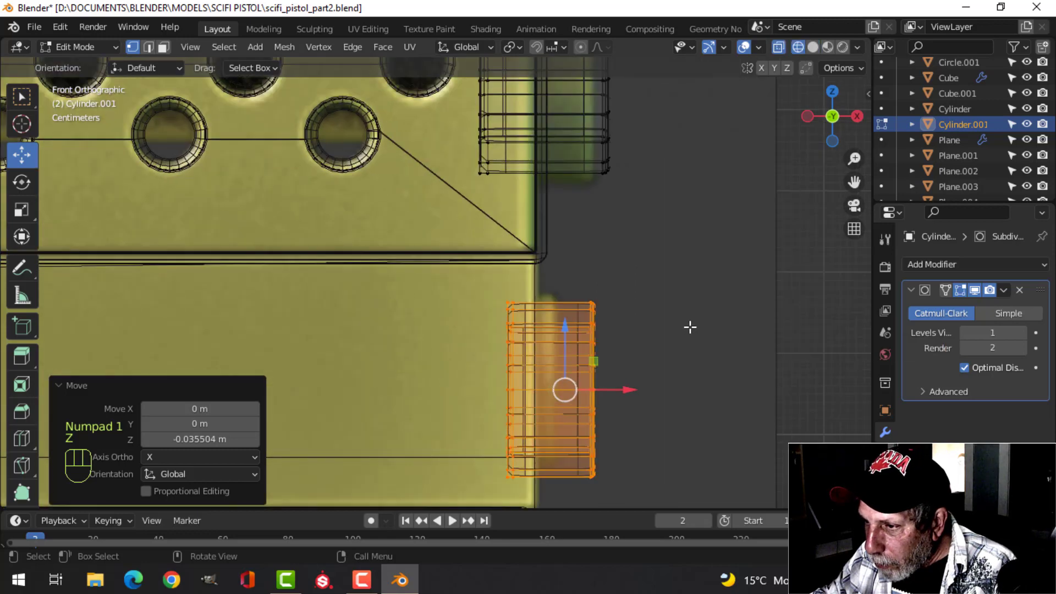
pyautogui.press('g')
pyautogui.click(592, 290)
pyautogui.press('s')
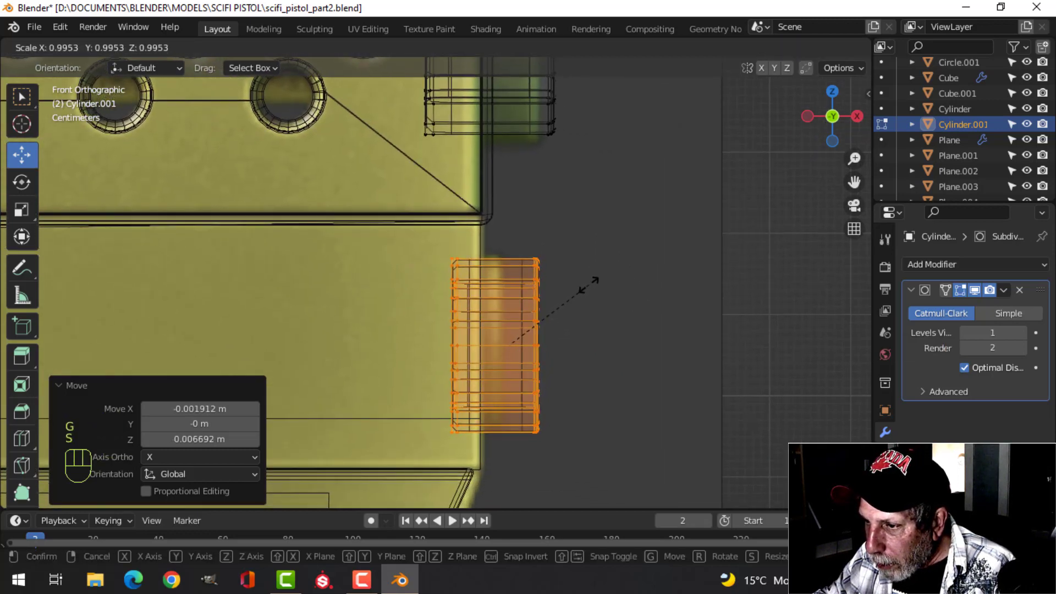
pyautogui.click(590, 285)
# Step: Box-select the smaller ring's outer end vertices, pull them in about 0.034 m along X, and return to solid shading
pyautogui.hotkey('alt', 'a')
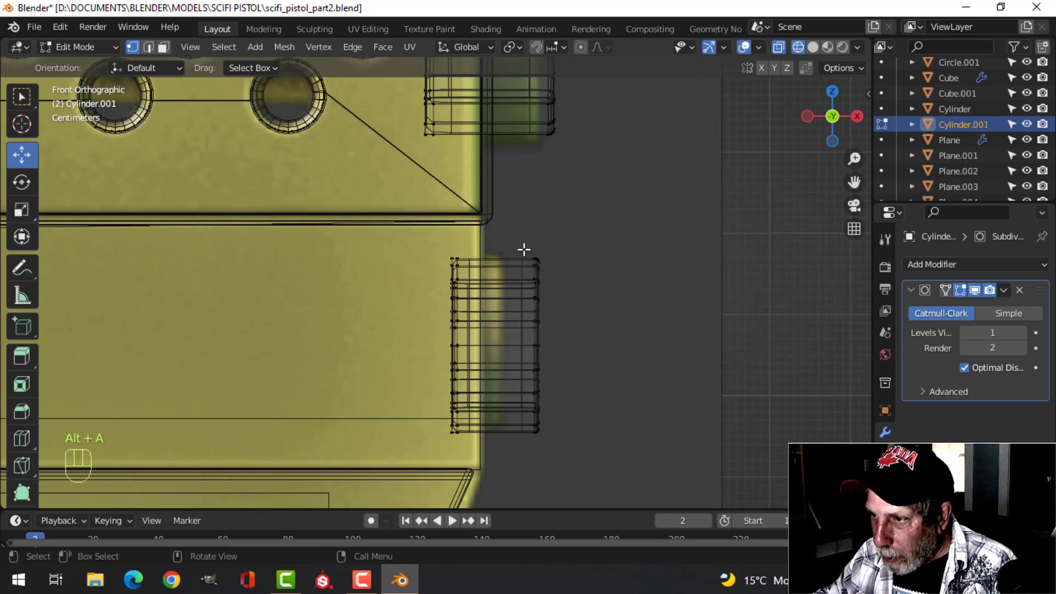
pyautogui.press('b')
pyautogui.moveTo(500, 219); pyautogui.dragTo(564, 437)
pyautogui.moveTo(601, 342); pyautogui.dragTo(573, 340)
pyautogui.press('z')
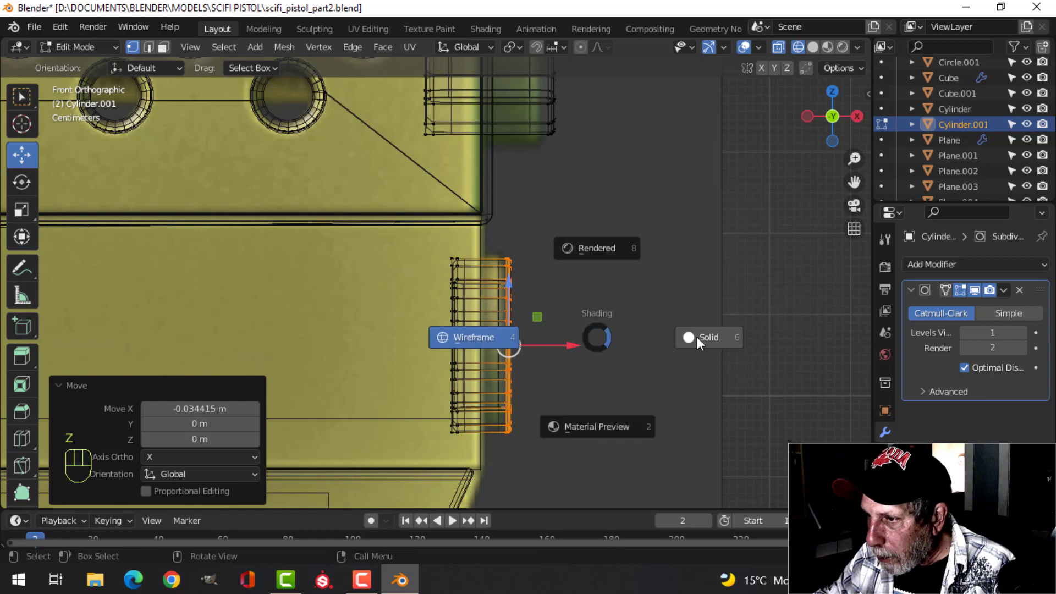
pyautogui.moveTo(698, 337)
pyautogui.mouseDown(button='middle')
pyautogui.moveTo(400, 358)
pyautogui.moveTo(389, 295)
pyautogui.moveTo(497, 347)
pyautogui.moveTo(454, 334)
pyautogui.moveTo(479, 329)
pyautogui.moveTo(409, 285)
pyautogui.moveTo(422, 342)
pyautogui.moveTo(457, 346)
pyautogui.moveTo(440, 350)
pyautogui.moveTo(493, 338)
pyautogui.moveTo(518, 326)
pyautogui.moveTo(487, 278)
pyautogui.moveTo(547, 287)
pyautogui.moveTo(724, 180)
pyautogui.mouseUp(button='middle')
# Step: Leave Edit Mode, deselect everything, and save the file
pyautogui.press('Tab')
pyautogui.hotkey('alt', 'a')
pyautogui.hotkey('ctrl', 's')
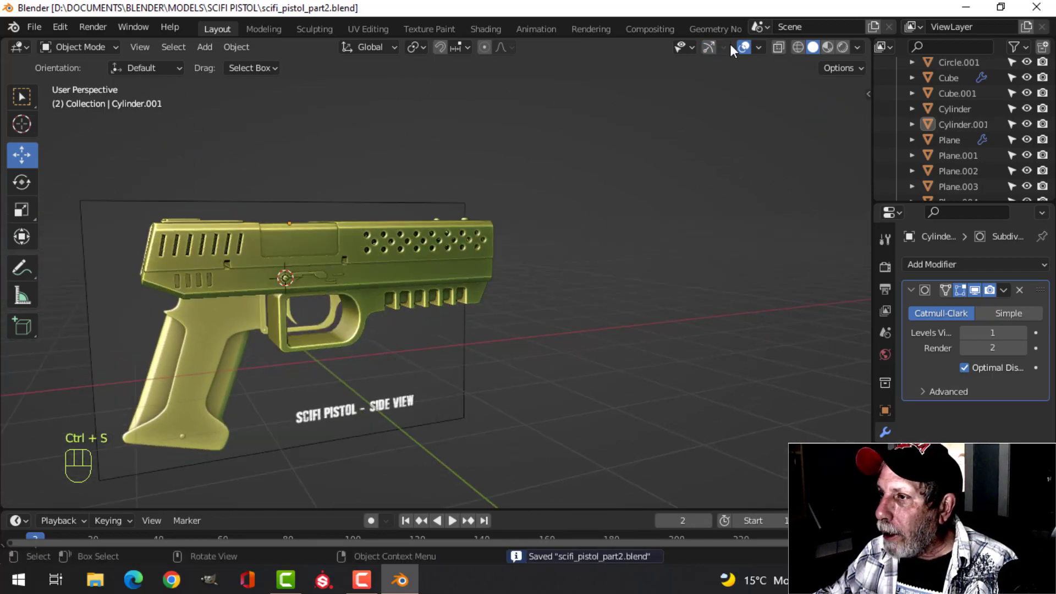
# Step: Hide the viewport overlays and examine the pistol's side details up close
pyautogui.click(743, 46)
pyautogui.scroll(-2, 509, 309)
pyautogui.moveTo(508, 310); pyautogui.dragTo(533, 327, button='middle')
pyautogui.scroll(3, 409, 284)
pyautogui.scroll(-3, 410, 281)
pyautogui.scroll(3, 595, 305)
pyautogui.scroll(2, 510, 339)
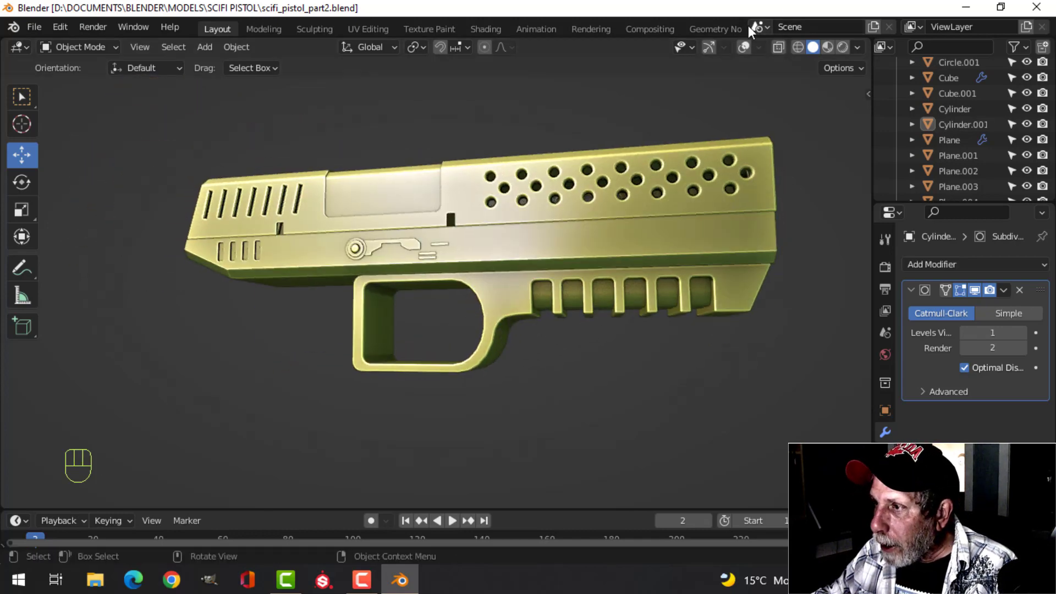
# Step: Turn the viewport overlays back on, unhide the RefAll reference image, and bring its views up close for comparison
pyautogui.click(743, 47)
pyautogui.scroll(-4, 723, 165)
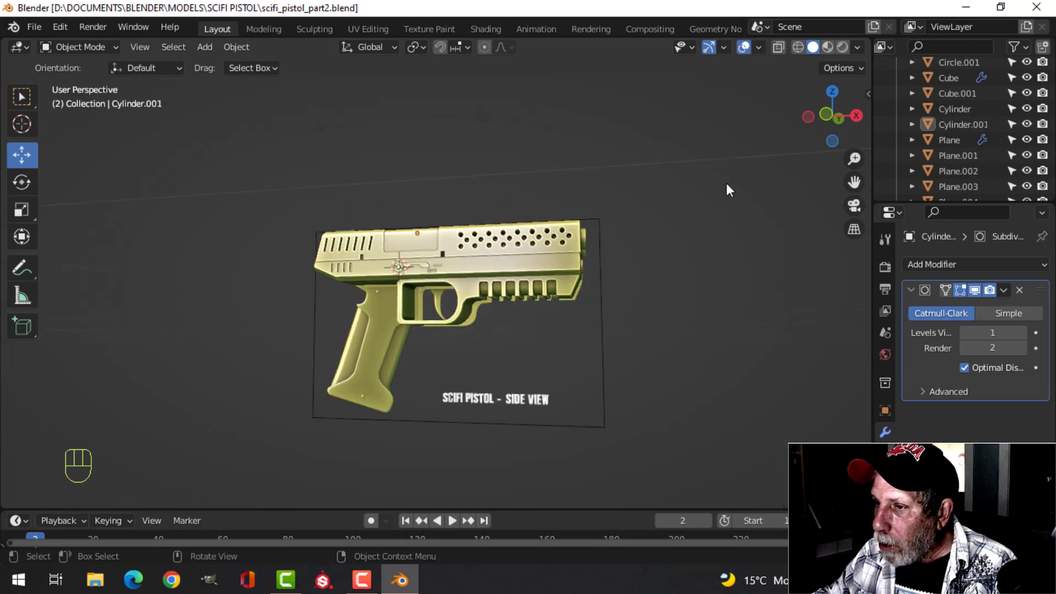
pyautogui.scroll(5, 488, 259)
pyautogui.scroll(-5, 684, 170)
pyautogui.scroll(5, 484, 236)
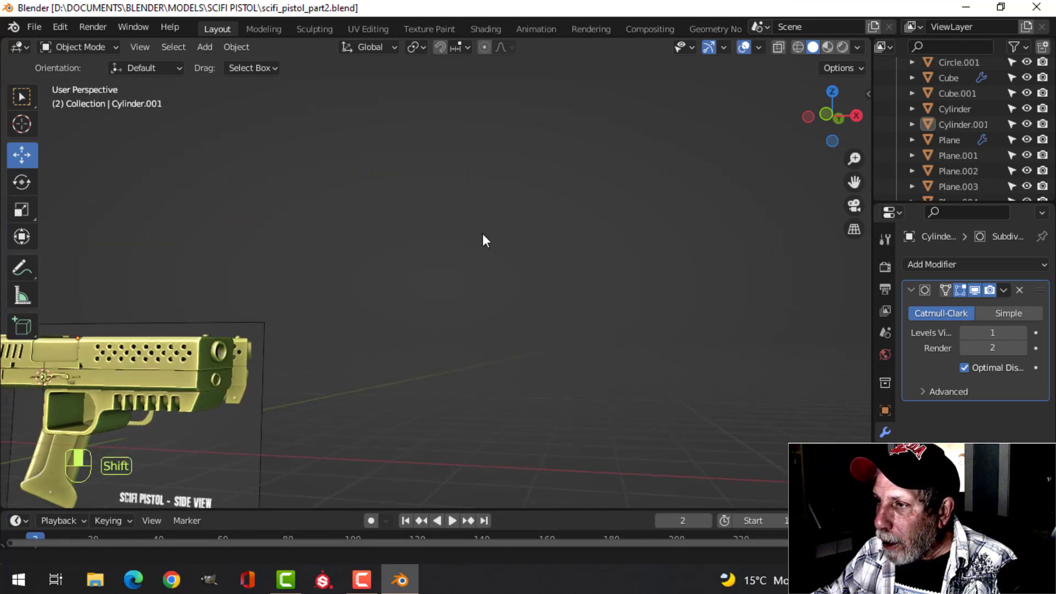
pyautogui.scroll(-8, 591, 216)
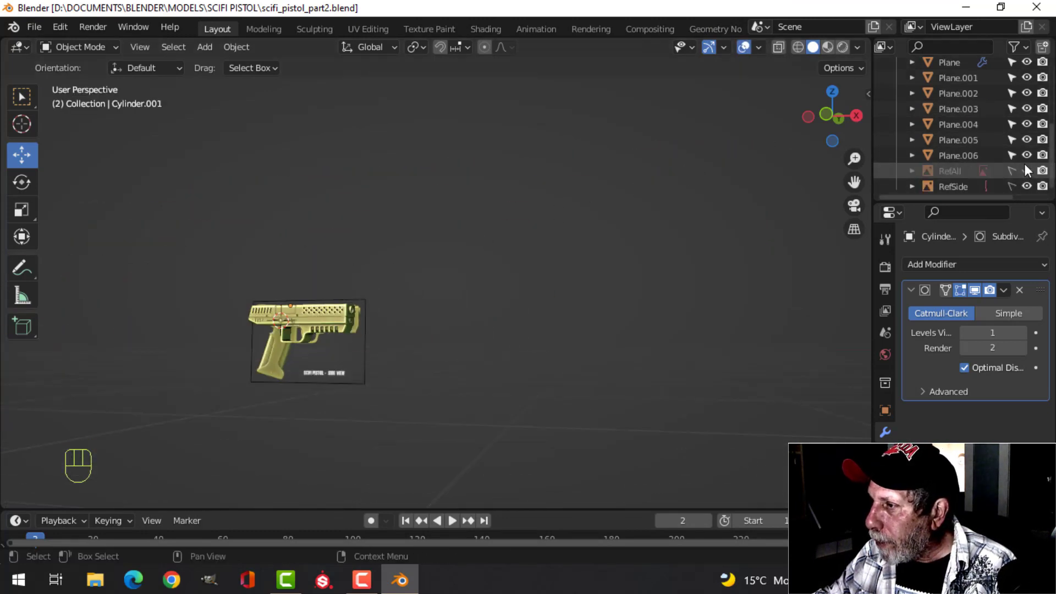
pyautogui.click(1025, 167)
pyautogui.scroll(6, 656, 187)
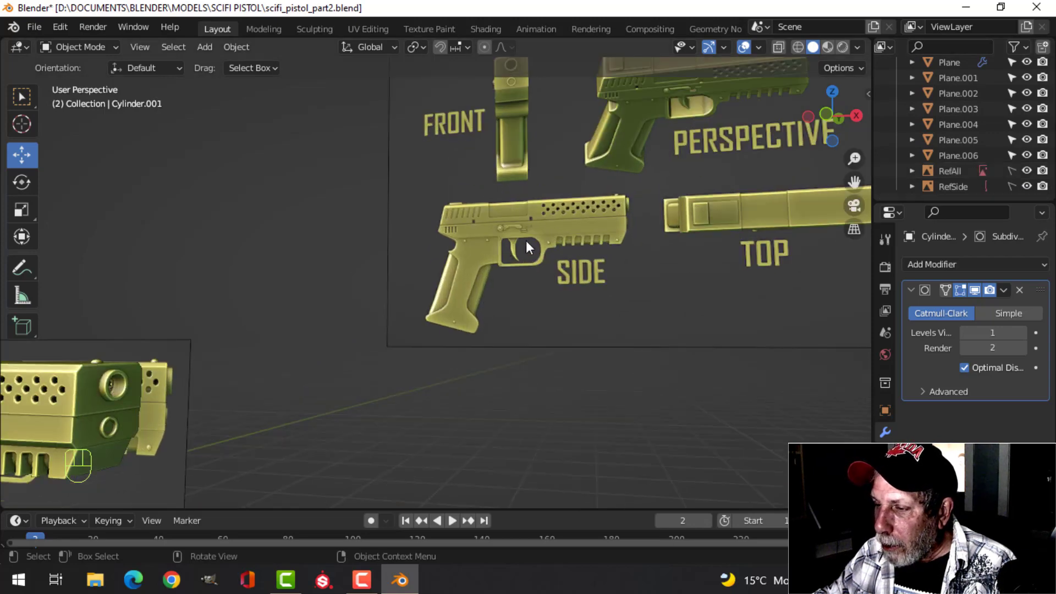